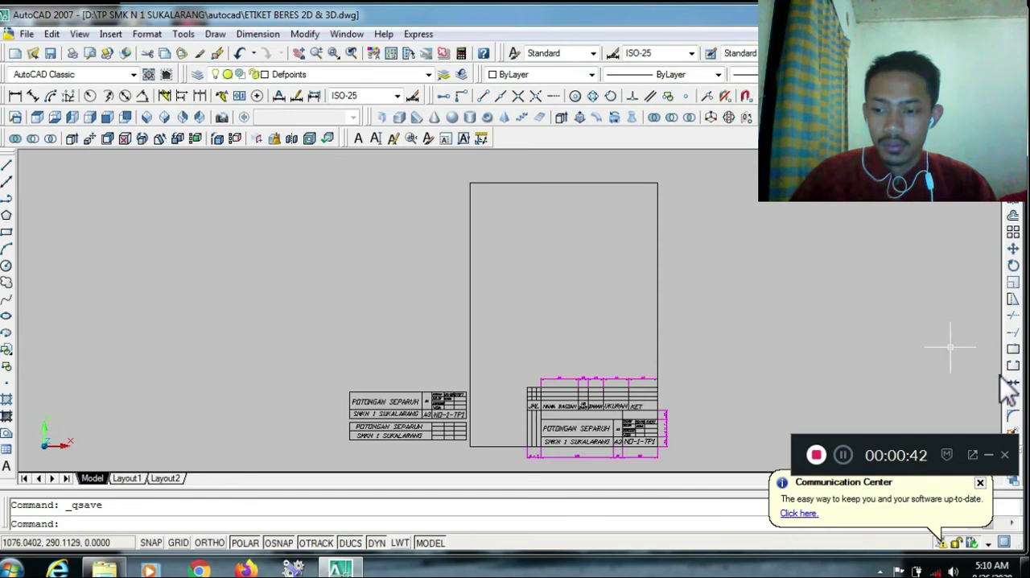
Zoom in on the dimensioned title block and bring free drawing space beside it into view
{"action": "key", "text": "Escape"}
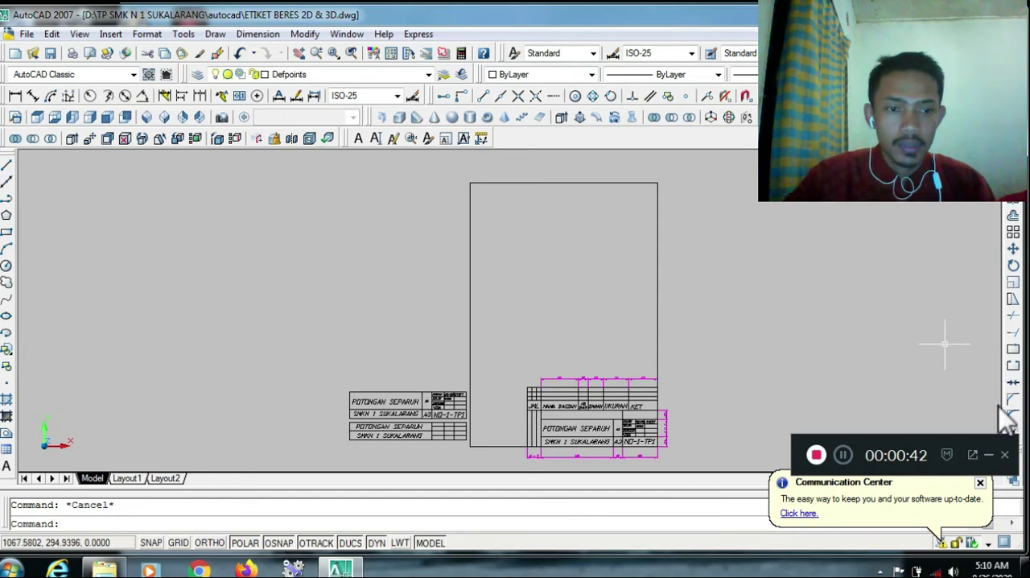
{"action": "left_click", "coordinate": [922, 333]}
{"action": "scroll", "coordinate": [998, 407], "scroll_direction": "right", "scroll_amount": 6}
{"action": "key", "text": "Escape"}
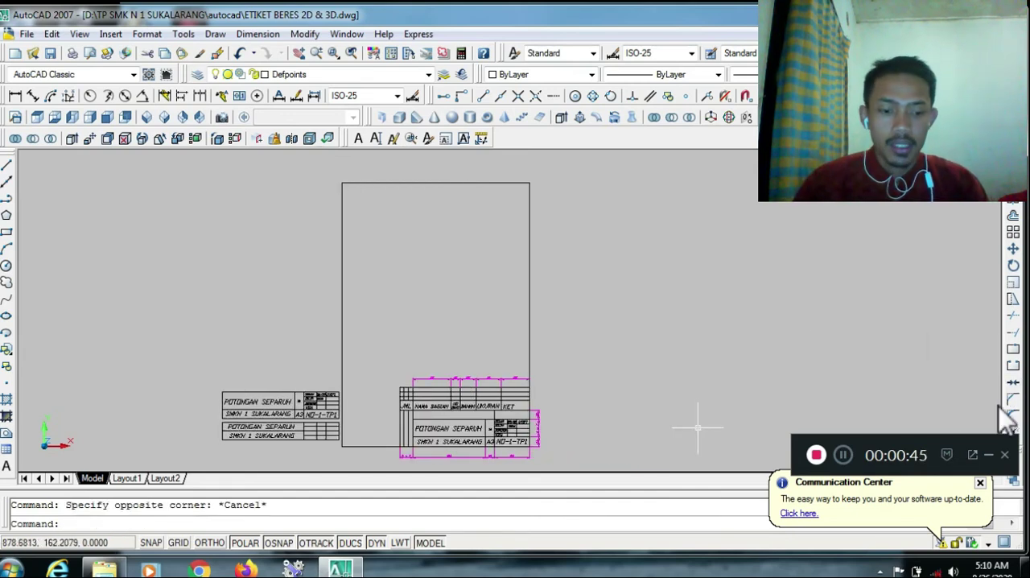
{"action": "type", "text": "z"}
{"action": "key", "text": "Return"}
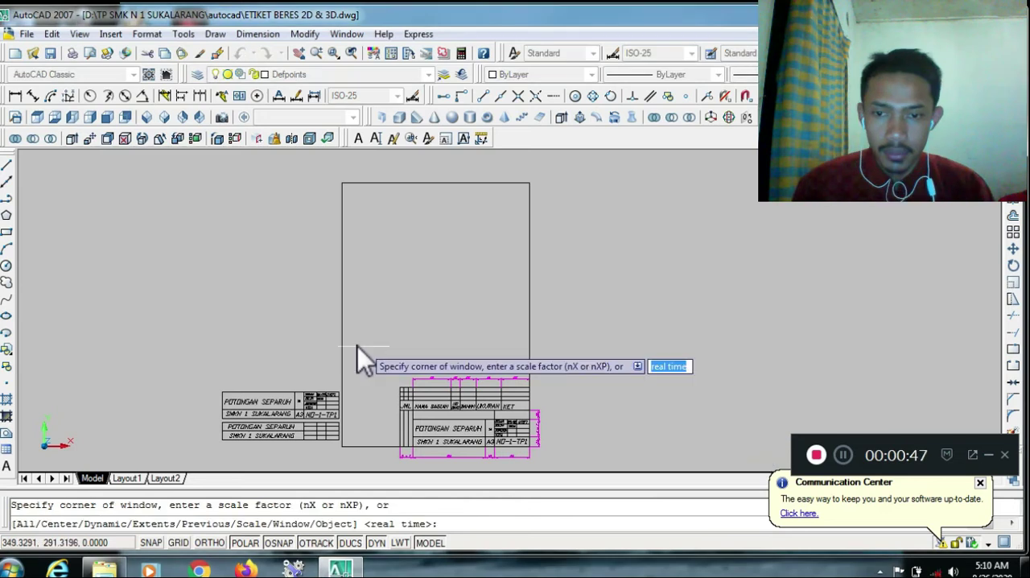
{"action": "left_click", "coordinate": [357, 345]}
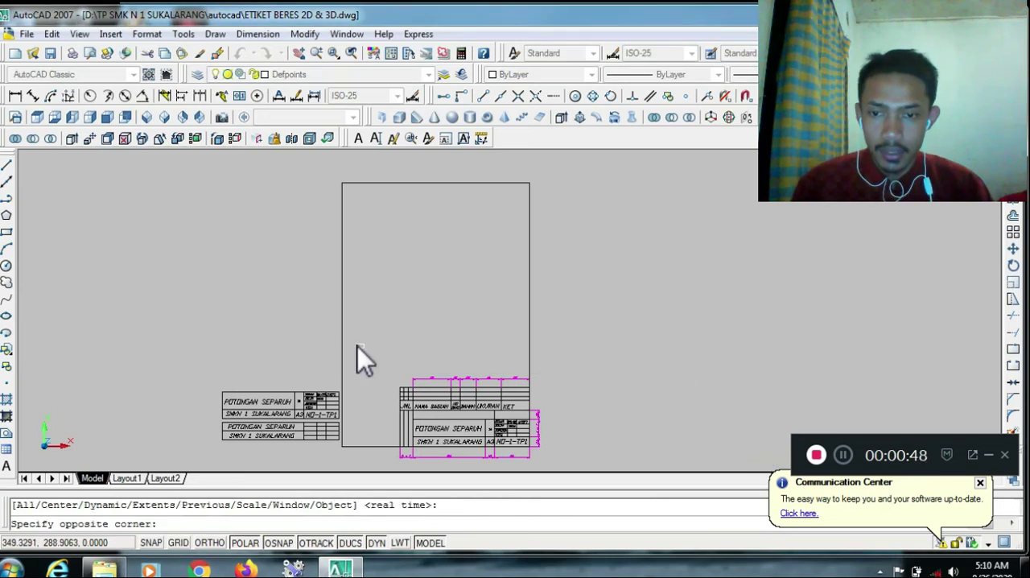
{"action": "left_click", "coordinate": [567, 467]}
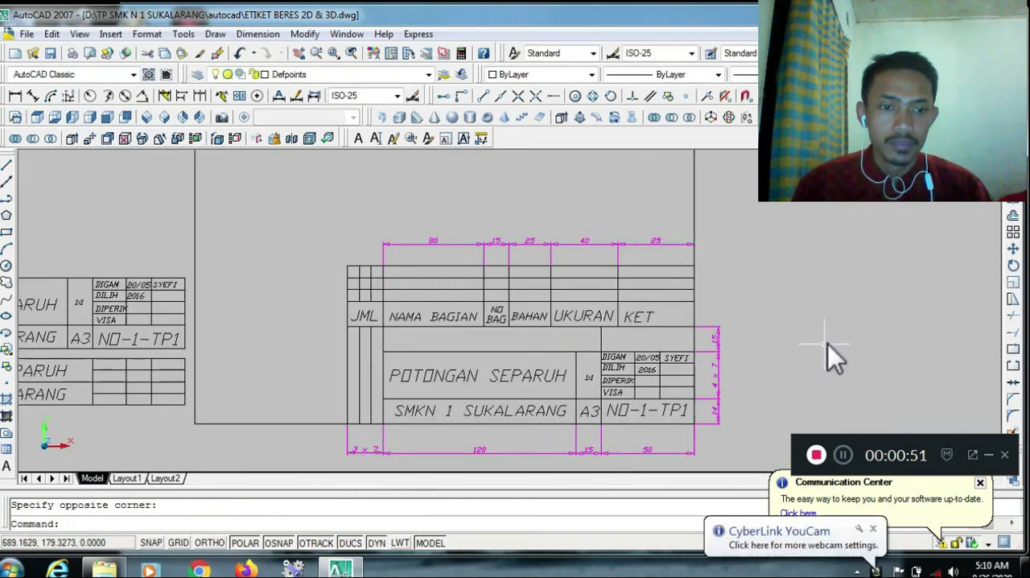
{"action": "left_click", "coordinate": [827, 344]}
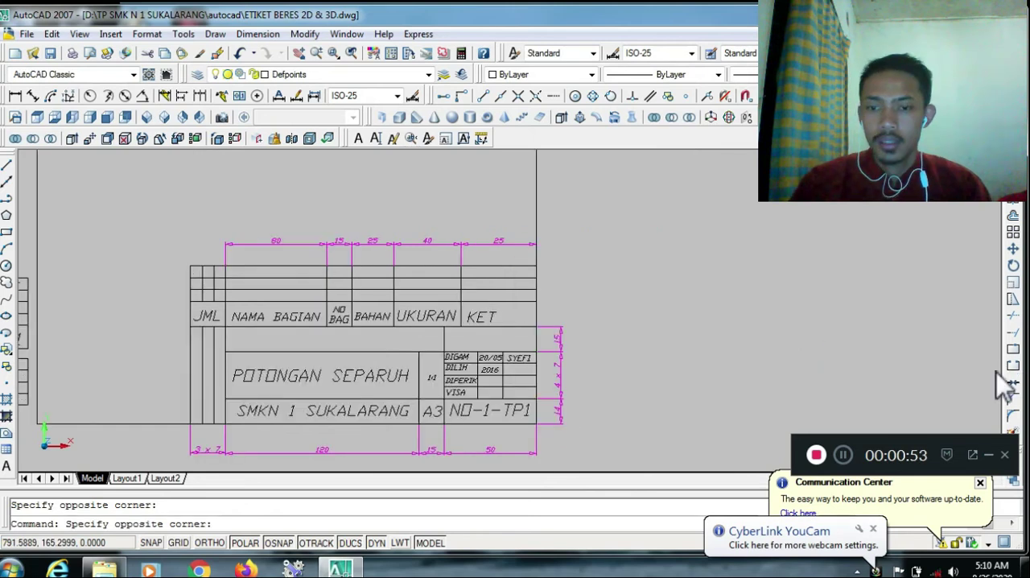
{"action": "key", "text": "Escape"}
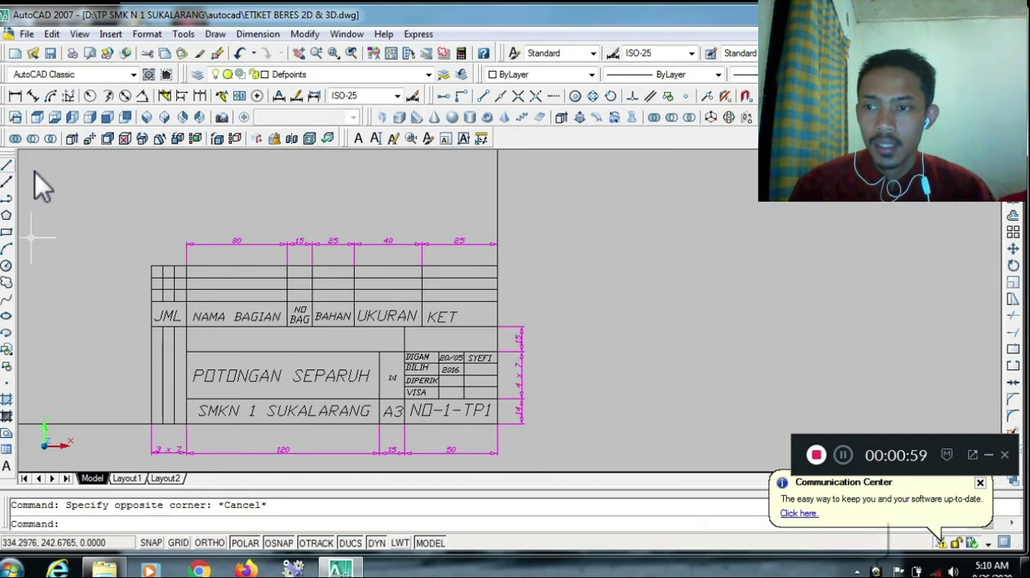
Draw a line 120 units long at 0° in the empty space beside the existing title block, starting level with its bottom row
{"action": "left_click", "coordinate": [8, 164]}
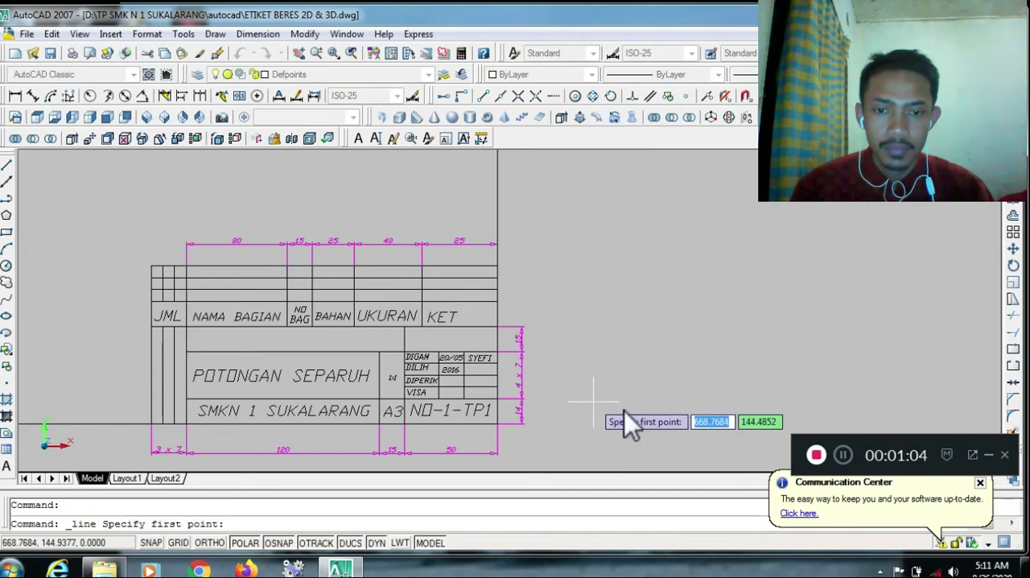
{"action": "left_click", "coordinate": [615, 384]}
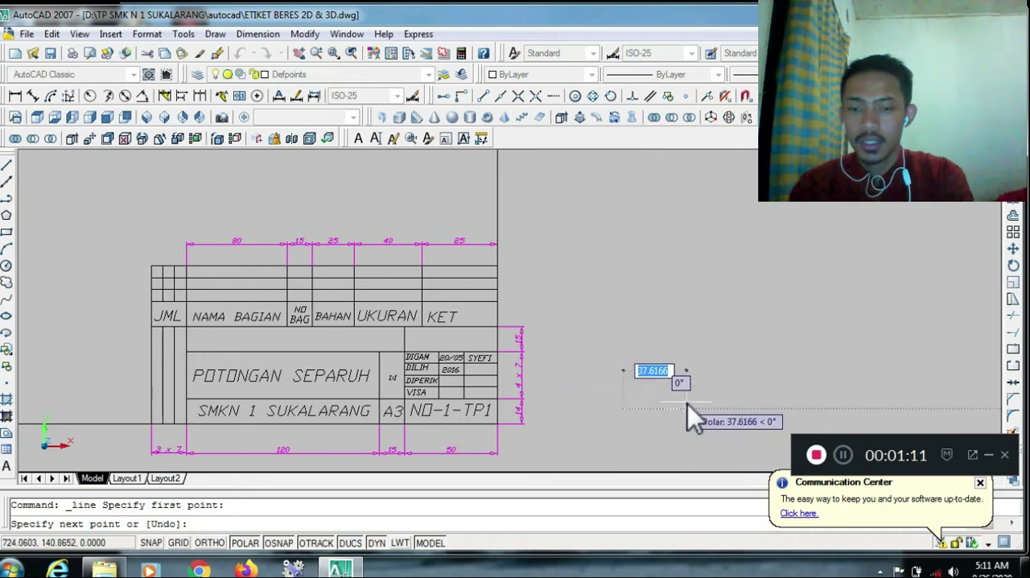
{"action": "type", "text": "120"}
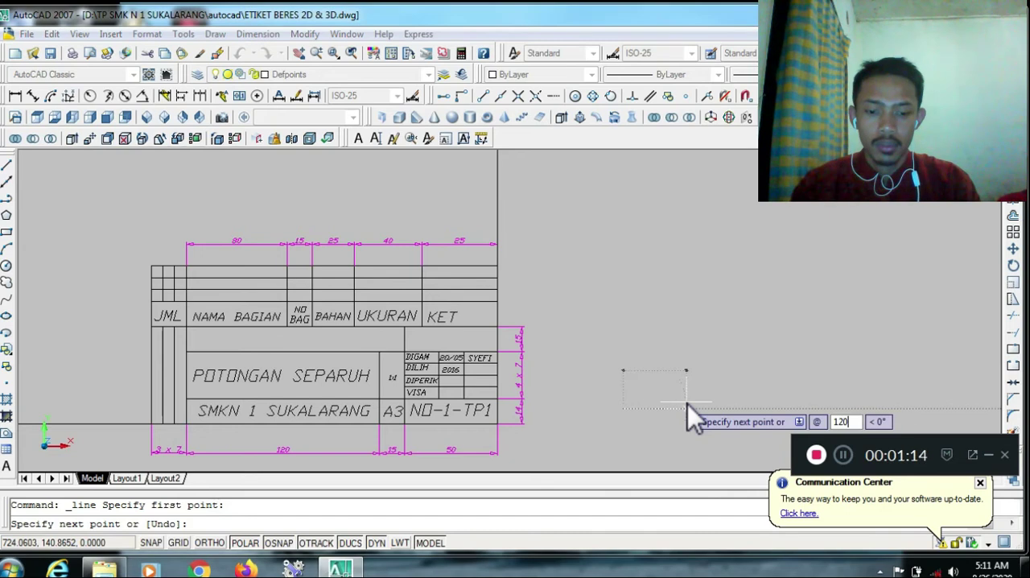
{"action": "key", "text": "Tab"}
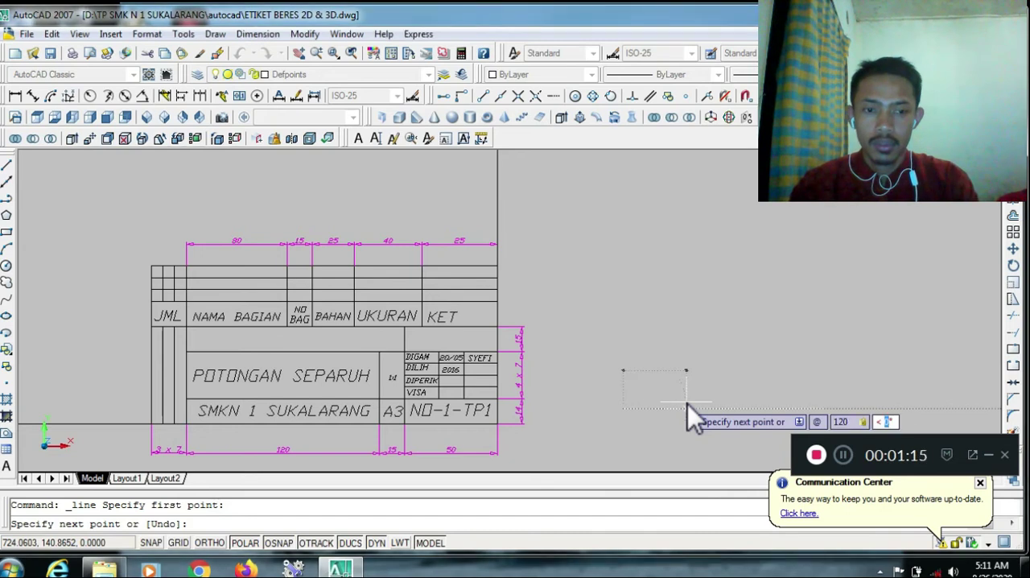
{"action": "type", "text": "0"}
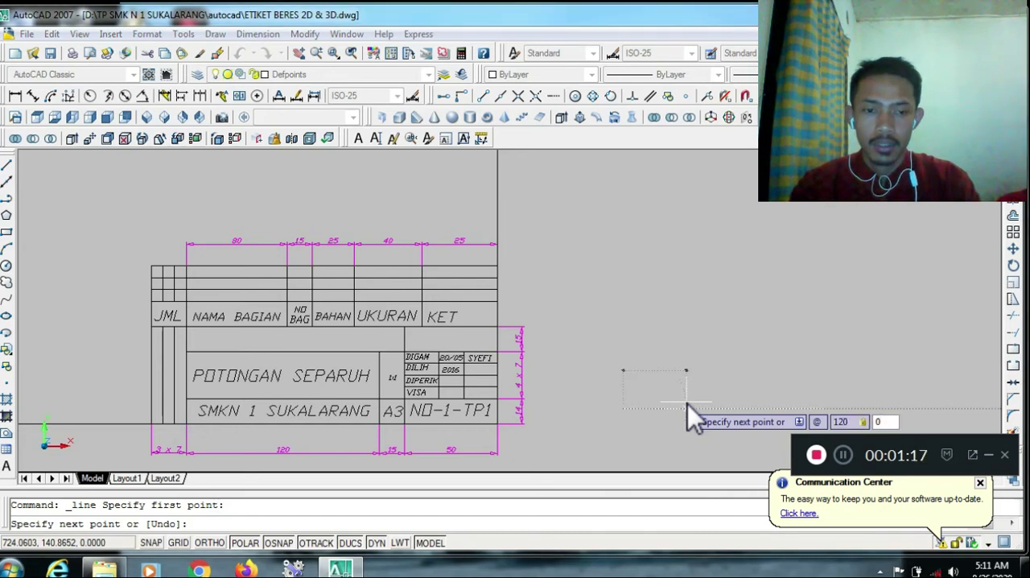
{"action": "key", "text": "Return"}
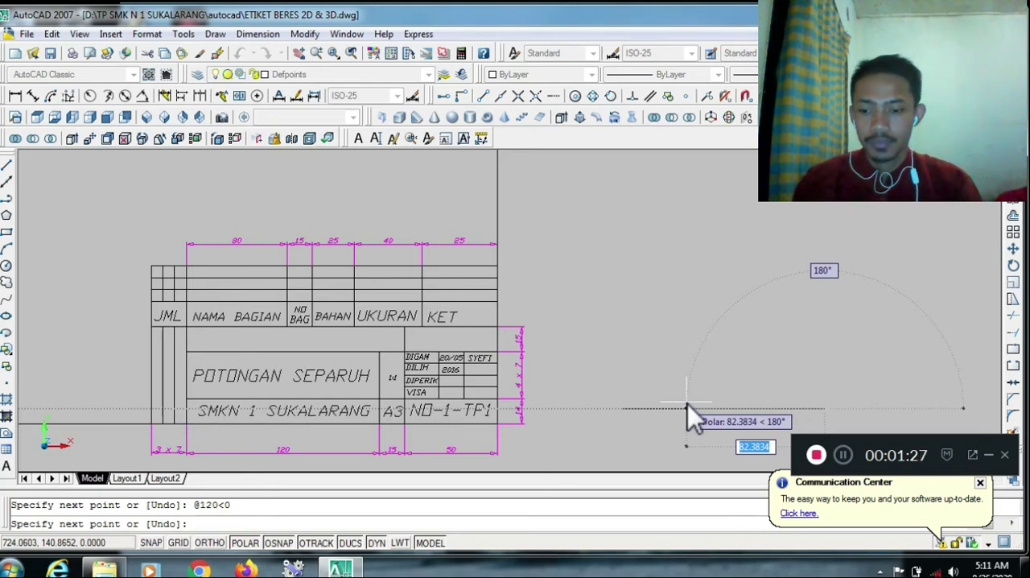
Extend the base line of the new title block with a further segment 65 units long at 0°
{"action": "type", "text": "5"}
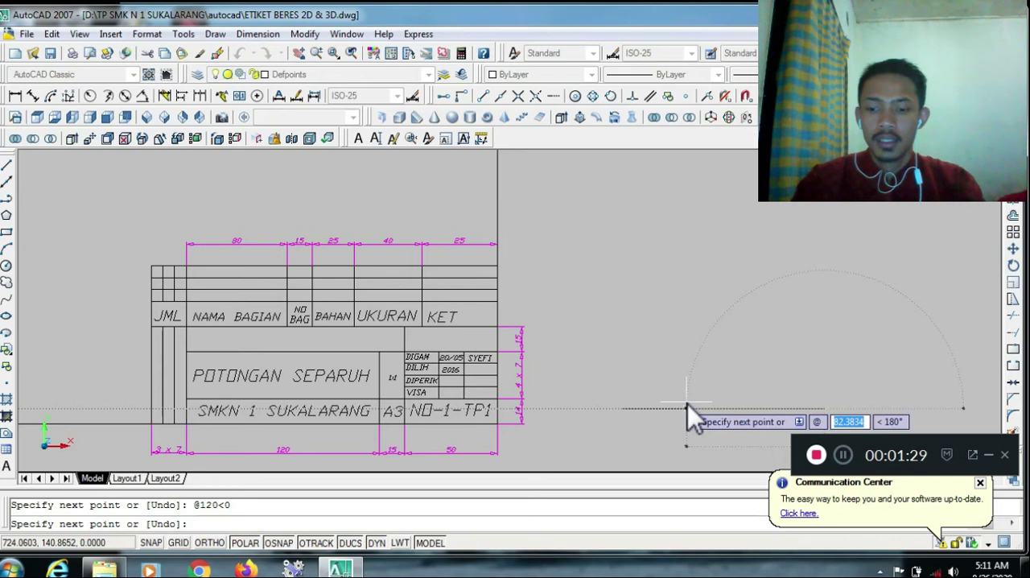
{"action": "key", "text": "BackSpace"}
{"action": "type", "text": "65"}
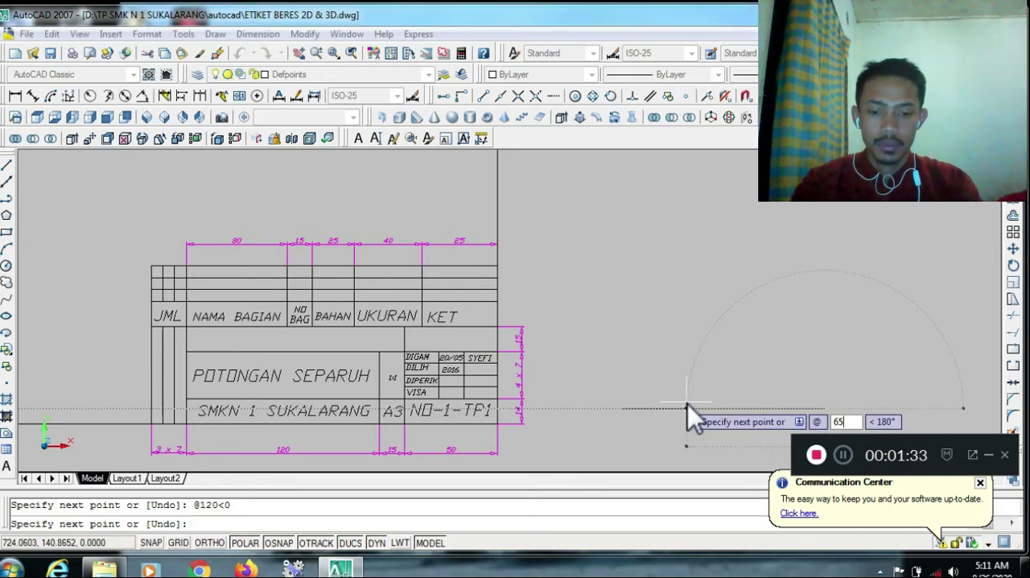
{"action": "key", "text": "Tab"}
{"action": "type", "text": "0"}
{"action": "key", "text": "Return"}
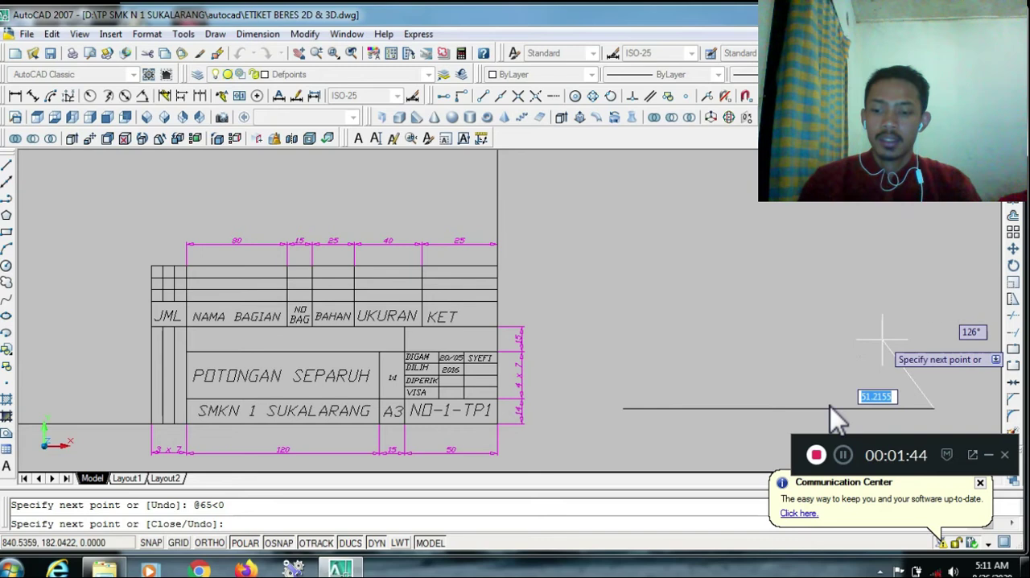
Continue the line upward from the end of the base with a segment 14 units long at 90°
{"action": "type", "text": "@"}
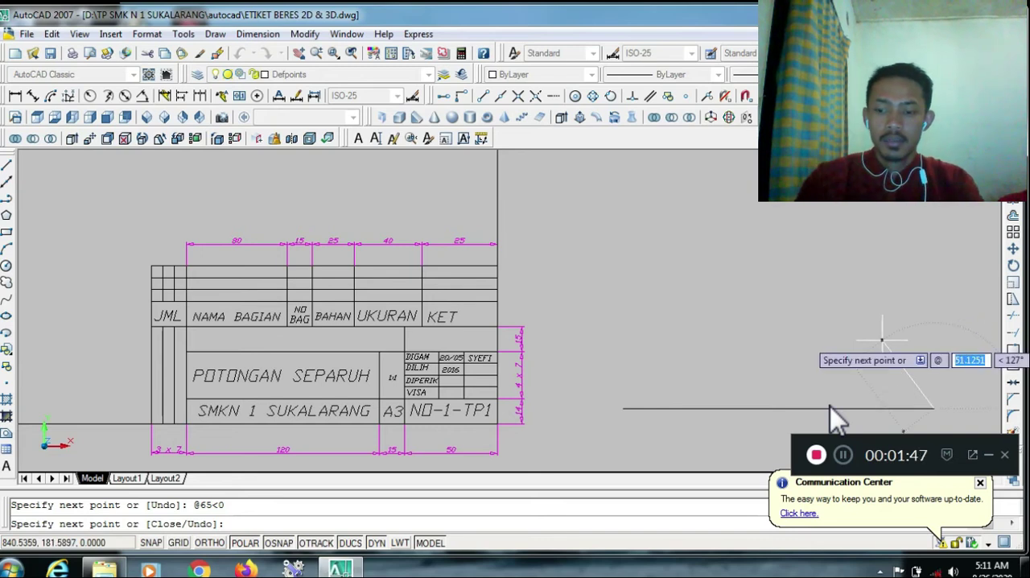
{"action": "type", "text": "14"}
{"action": "key", "text": "Tab"}
{"action": "type", "text": "90"}
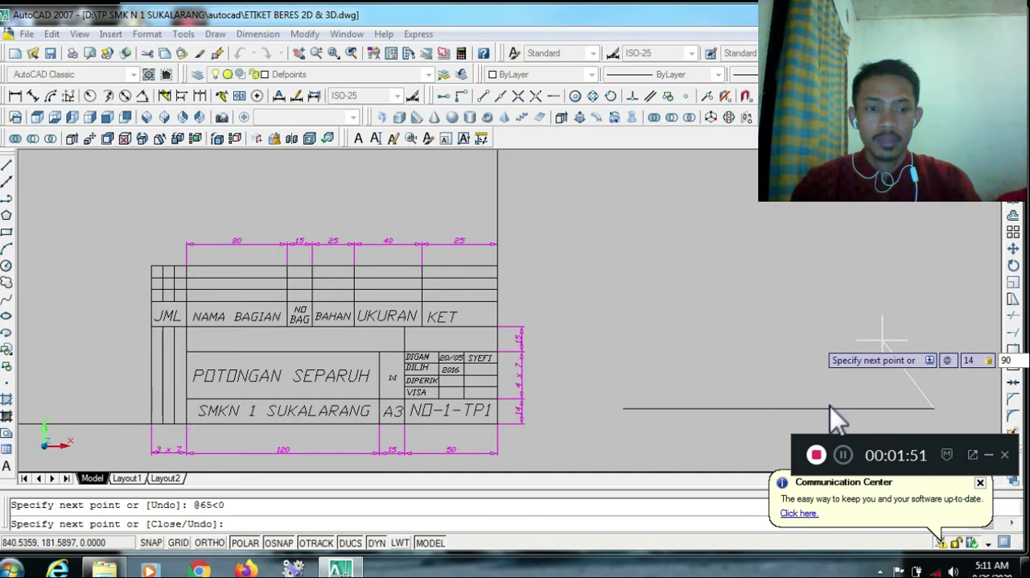
{"action": "key", "text": "Return"}
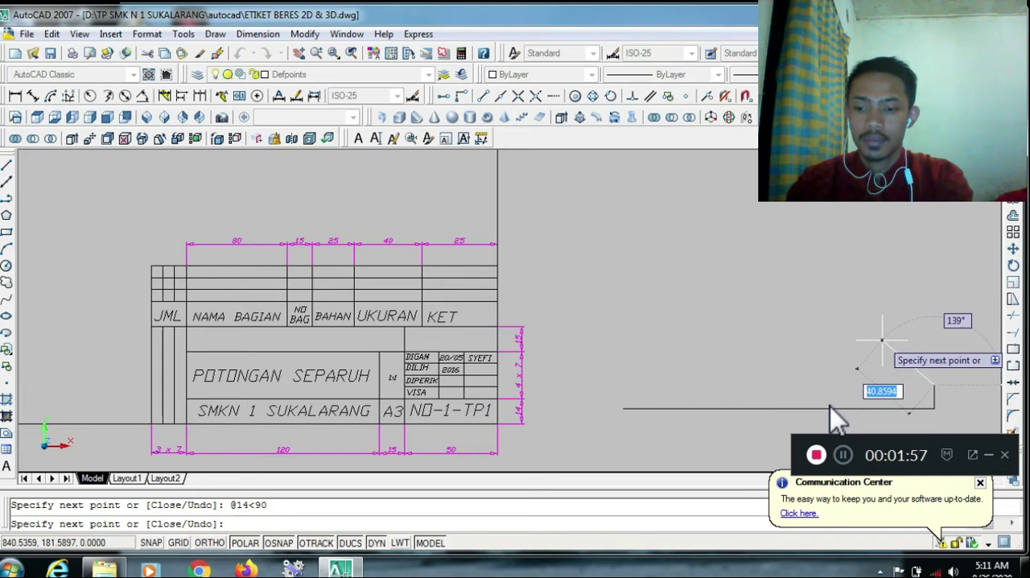
Add a second vertical segment 28 units long at 90° above the 14-unit one
{"action": "type", "text": "@"}
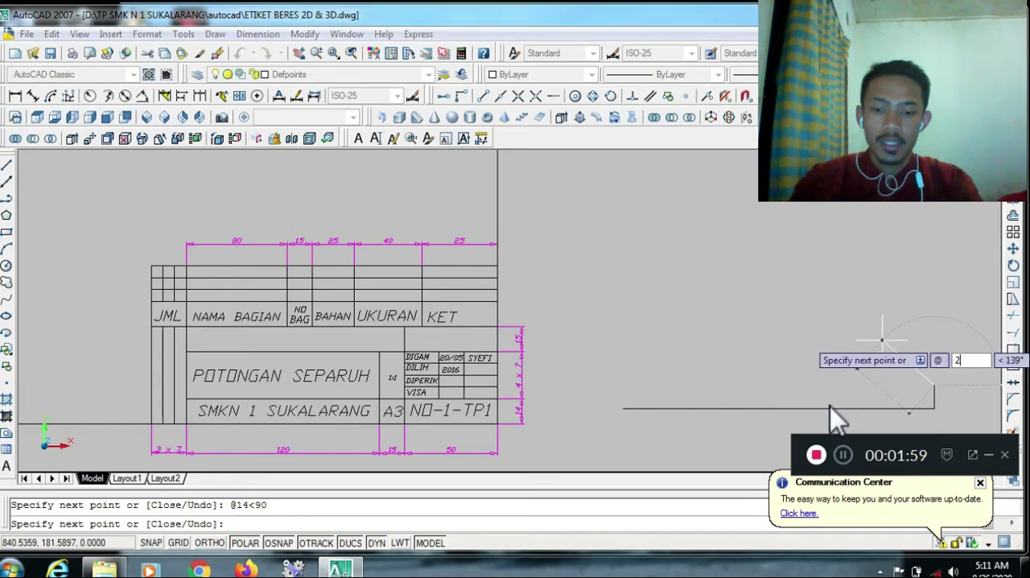
{"action": "type", "text": "28"}
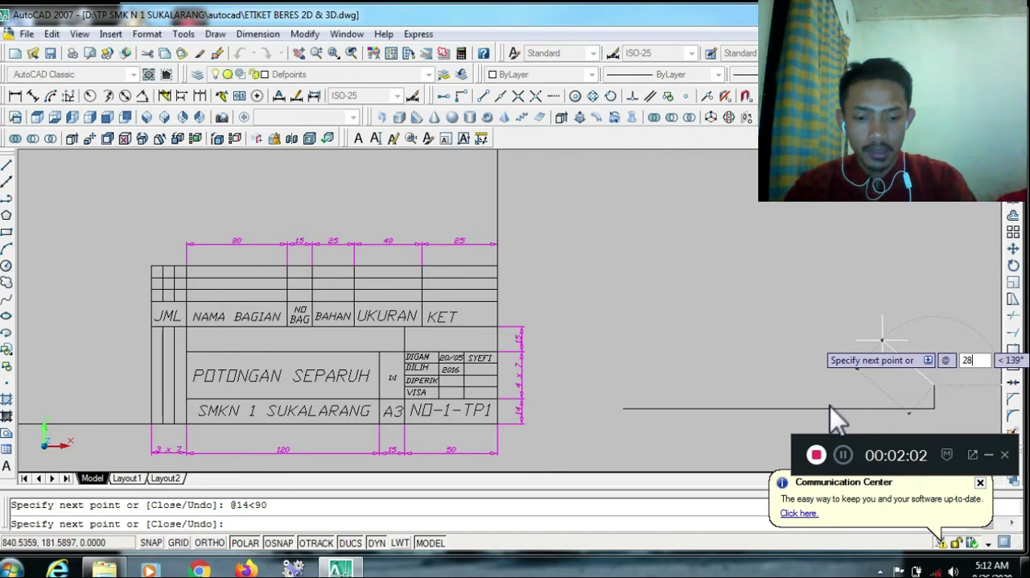
{"action": "key", "text": "Tab"}
{"action": "type", "text": "90"}
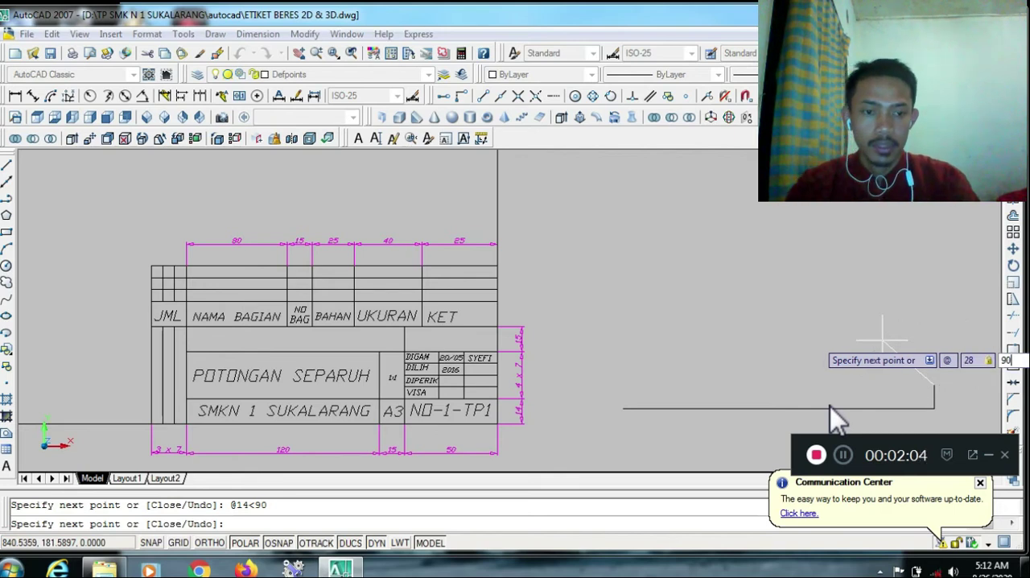
{"action": "key", "text": "Return"}
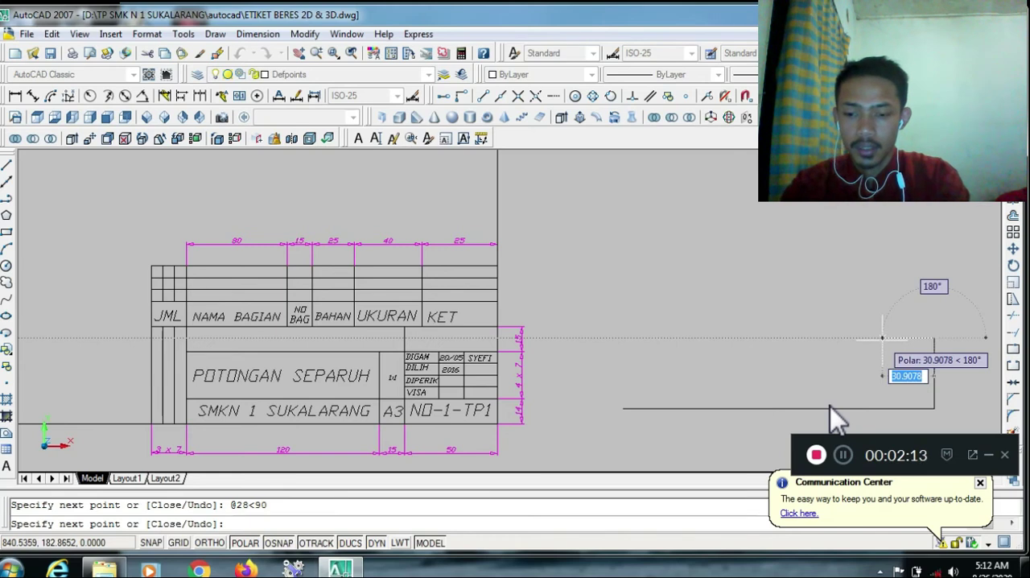
Add a last vertical segment 15 units long at 90° on top of the side edge and end the line
{"action": "type", "text": "15"}
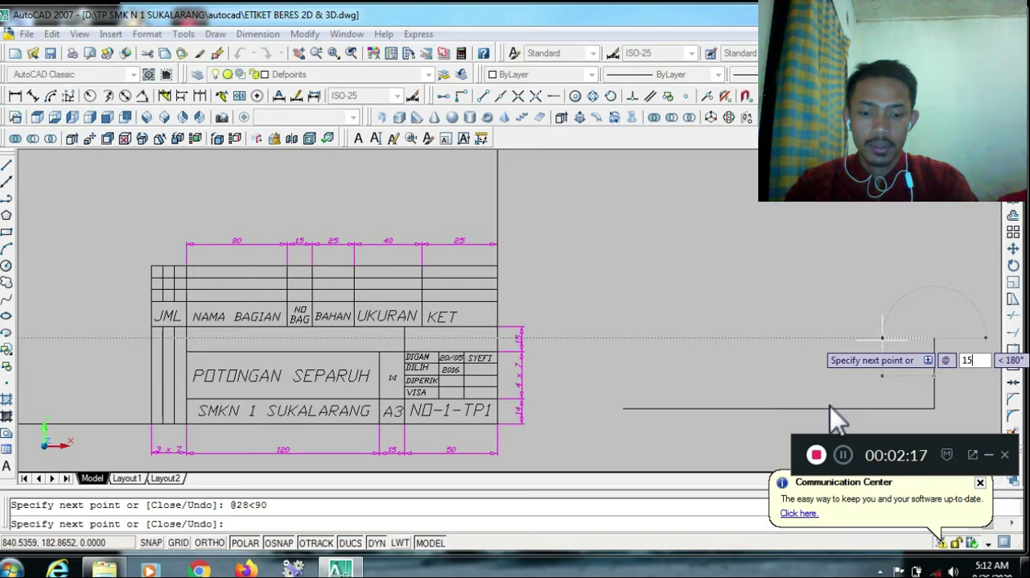
{"action": "key", "text": "Tab"}
{"action": "type", "text": "90"}
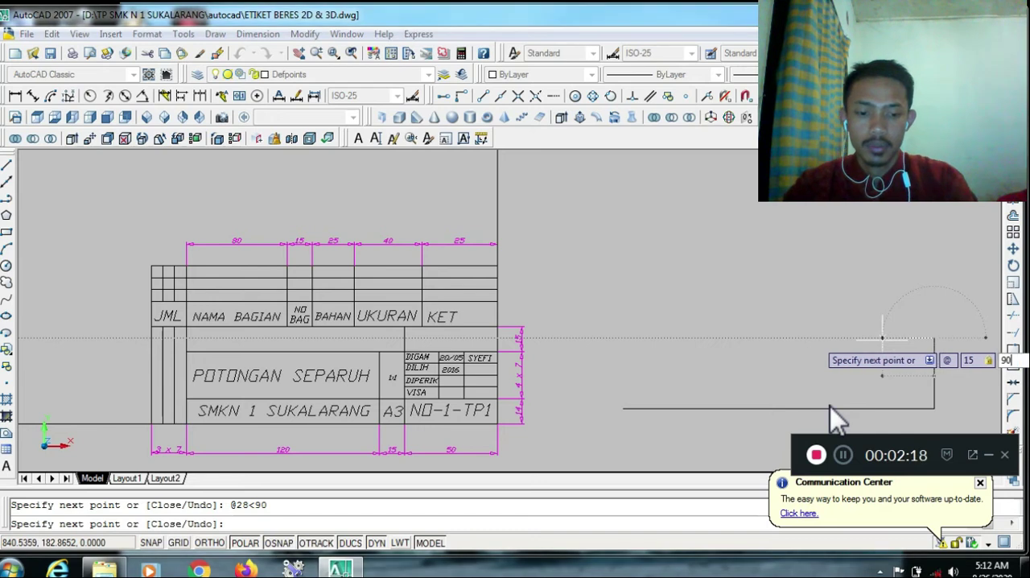
{"action": "key", "text": "Return"}
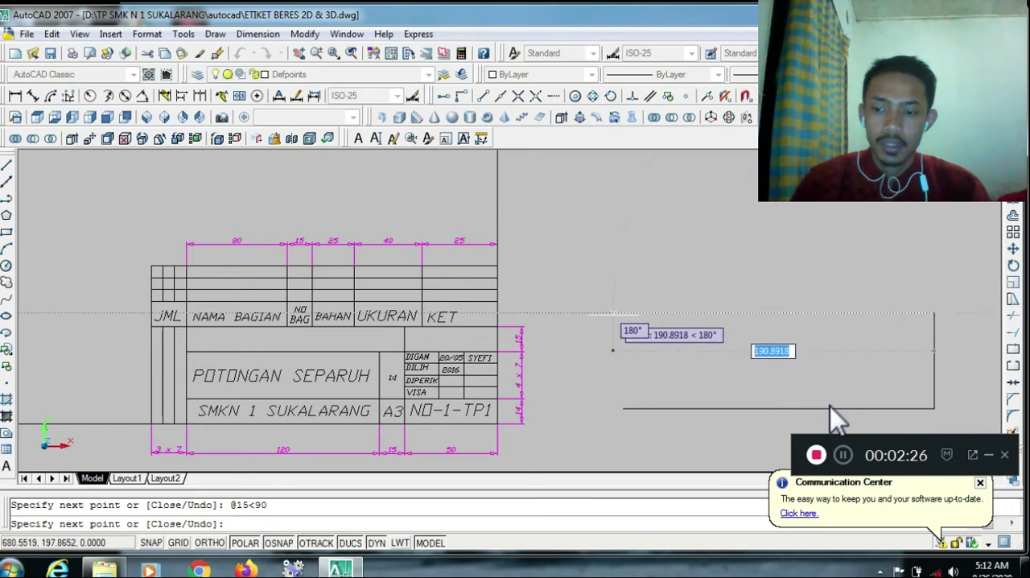
{"action": "key", "text": "Escape"}
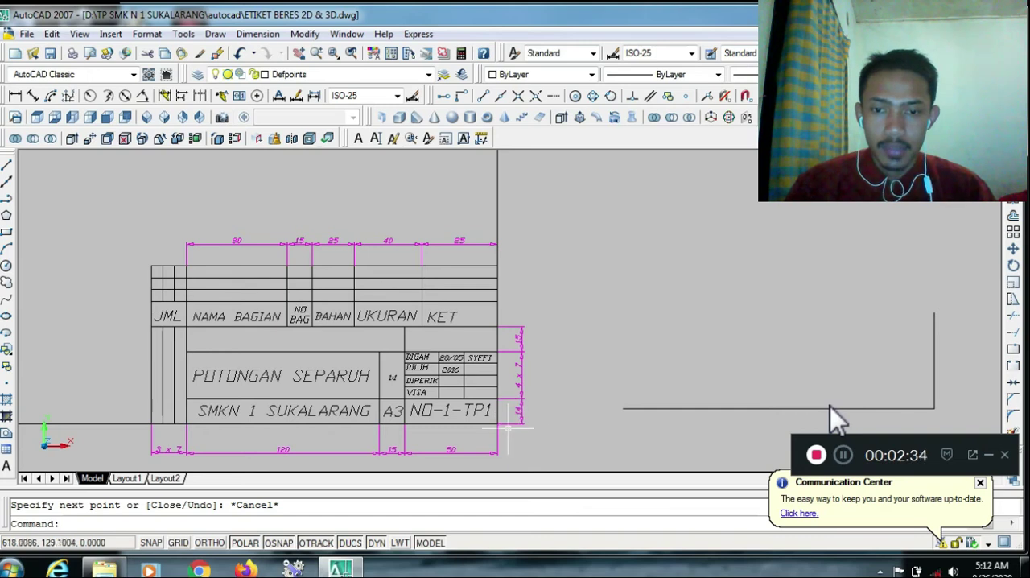
{"action": "key", "text": "Escape"}
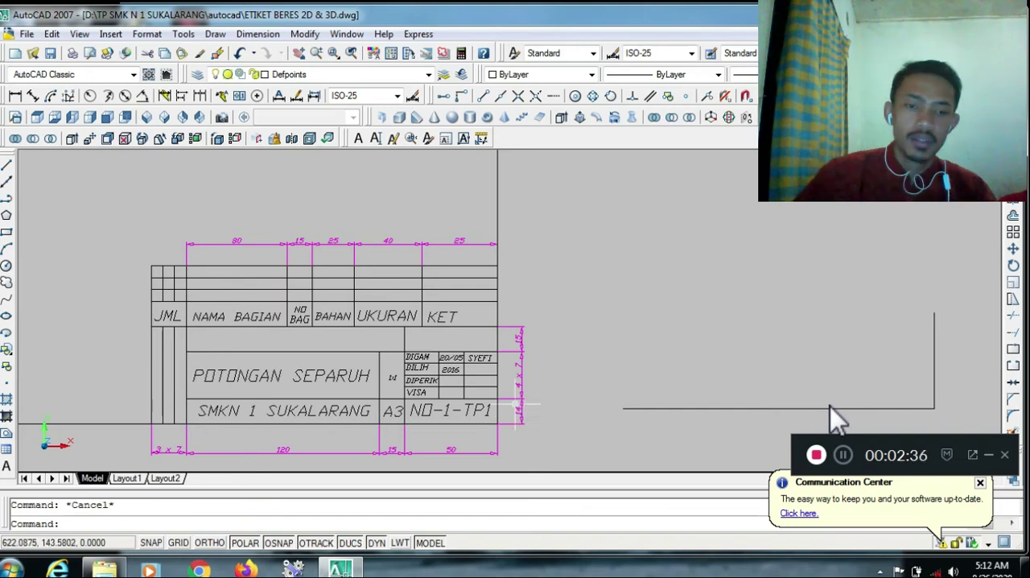
Offset both segments of the new title block's base line upward by 14 units
{"action": "type", "text": "o"}
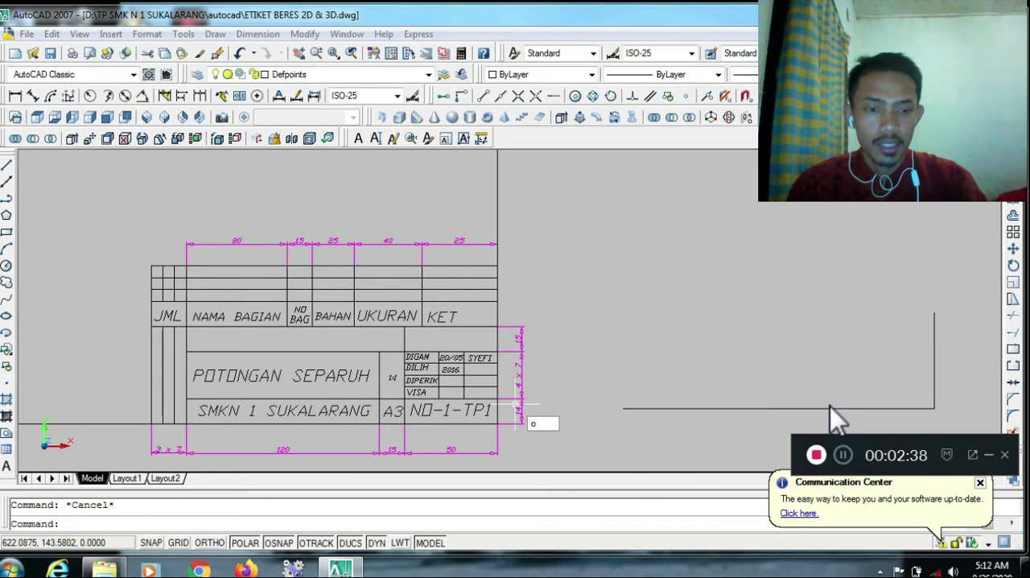
{"action": "key", "text": "Return"}
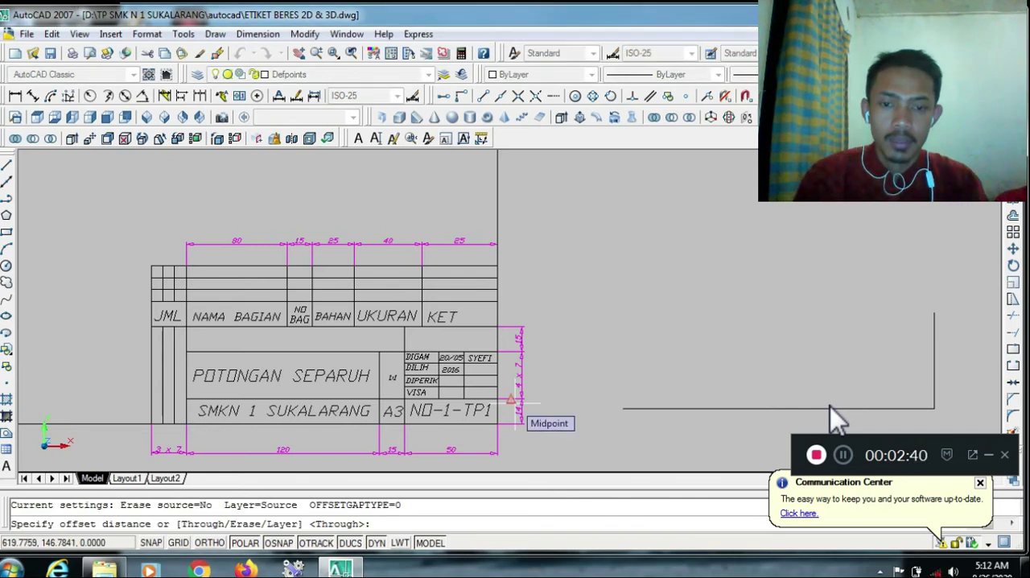
{"action": "type", "text": "14"}
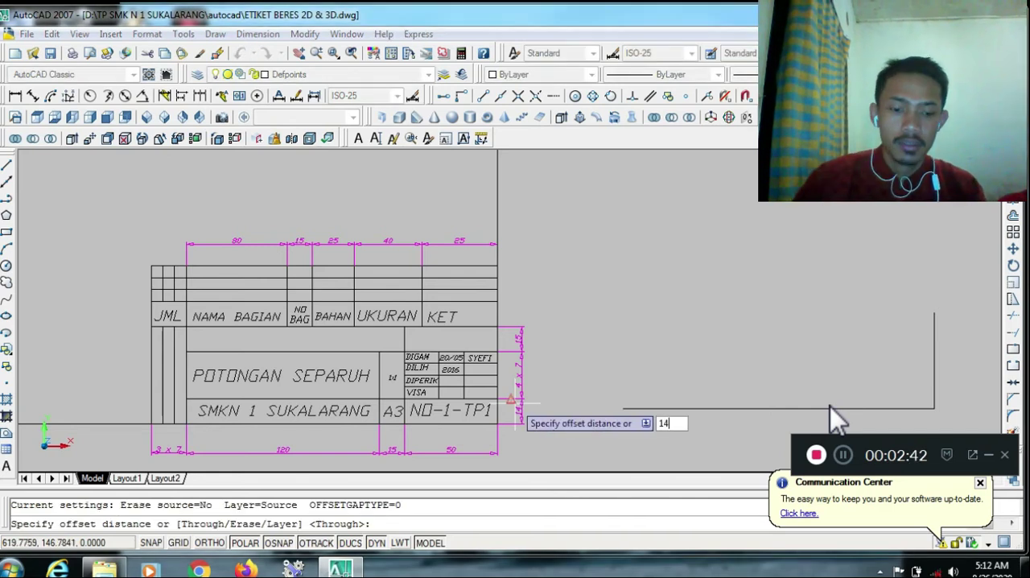
{"action": "key", "text": "Return"}
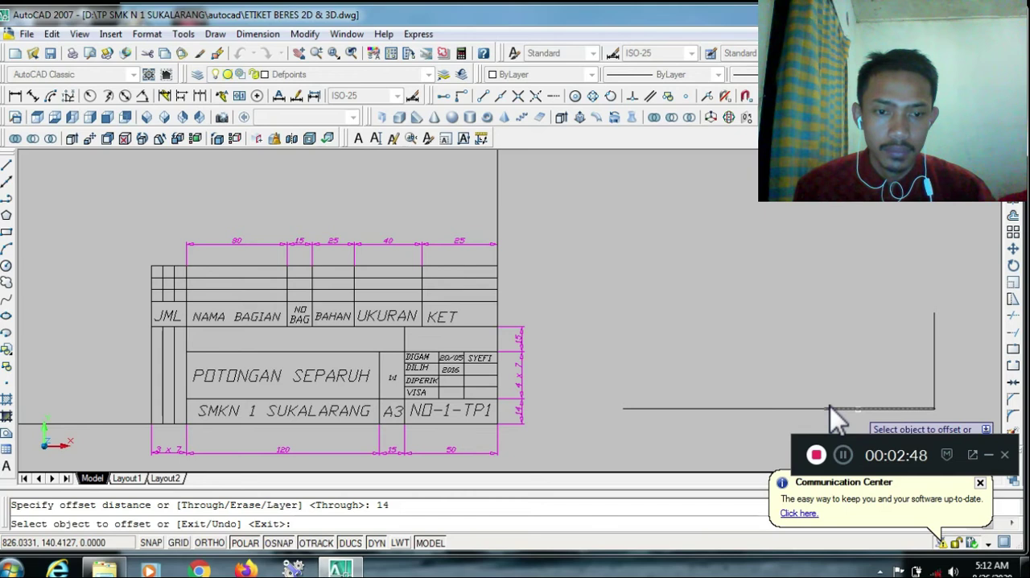
{"action": "left_click", "coordinate": [845, 409]}
{"action": "left_click", "coordinate": [852, 396]}
{"action": "left_click", "coordinate": [790, 409]}
{"action": "left_click", "coordinate": [779, 381]}
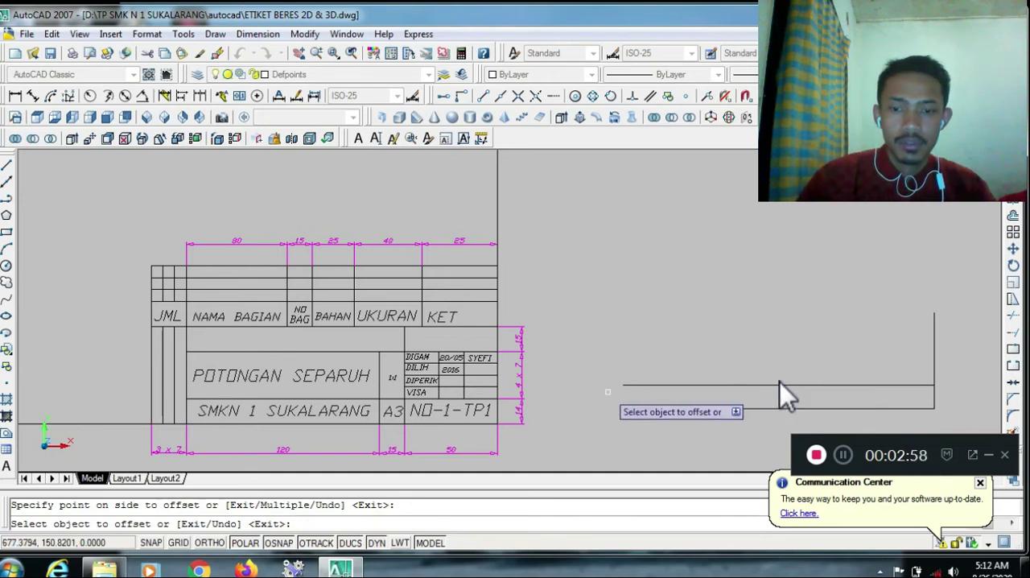
{"action": "key", "text": "Escape"}
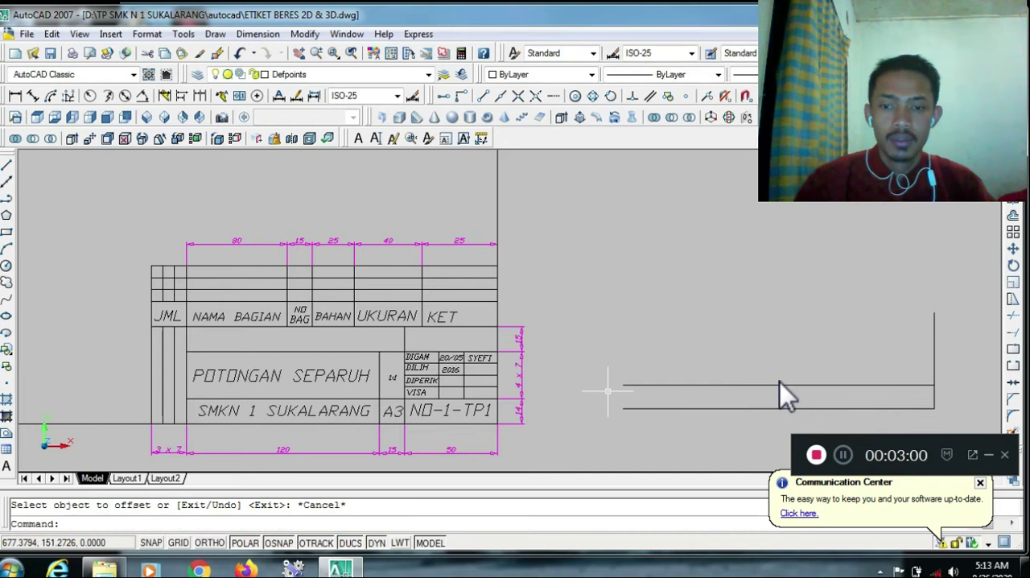
Offset all three segments of the new title block's right edge 50 units to the left
{"action": "type", "text": "o"}
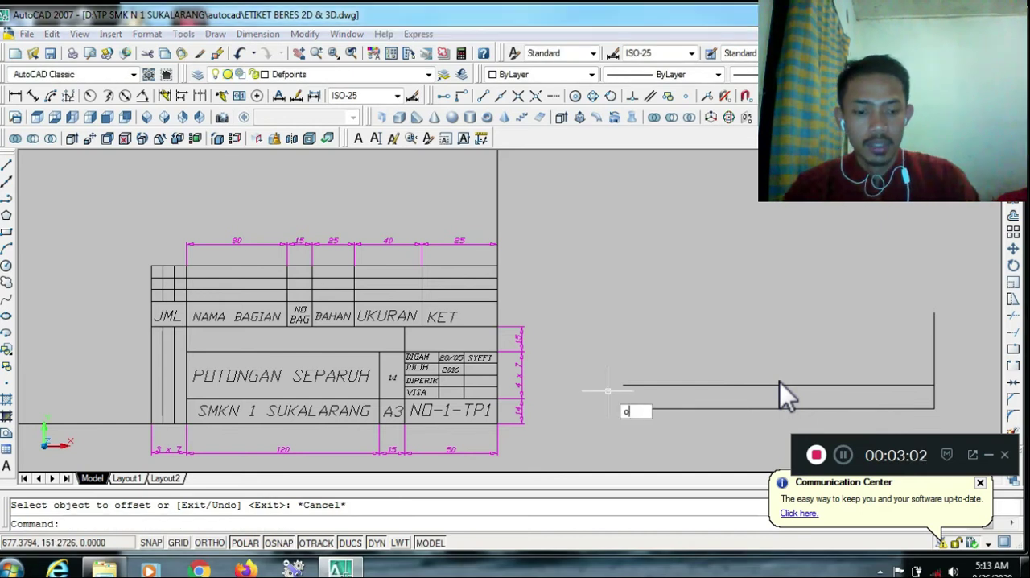
{"action": "key", "text": "Return"}
{"action": "type", "text": "50"}
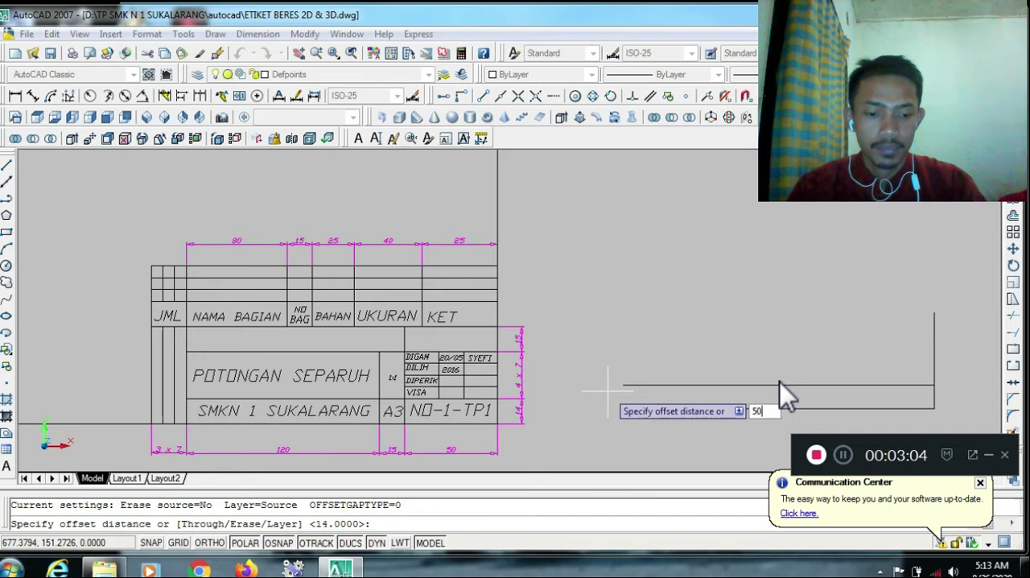
{"action": "key", "text": "Return"}
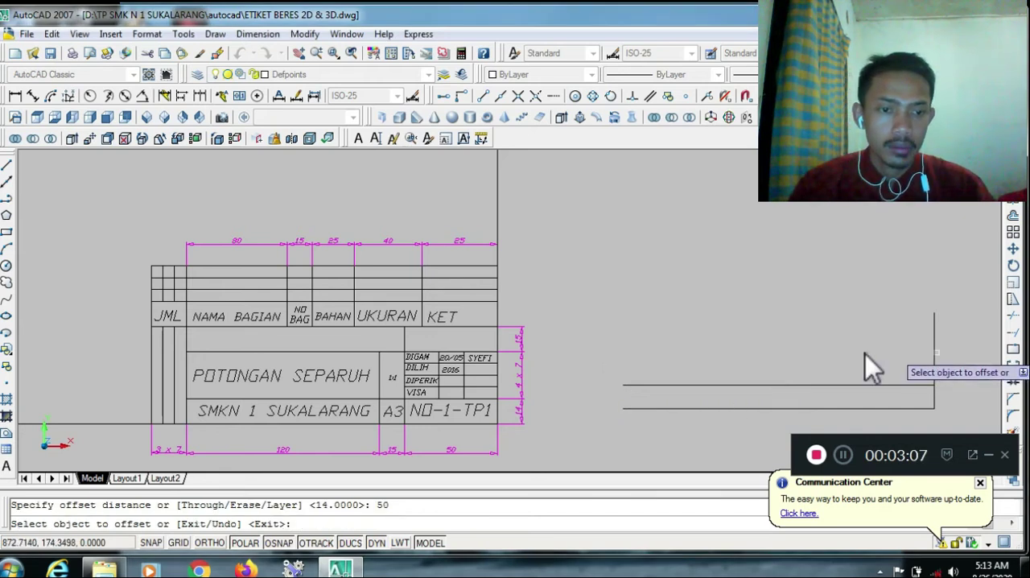
{"action": "left_click", "coordinate": [935, 352]}
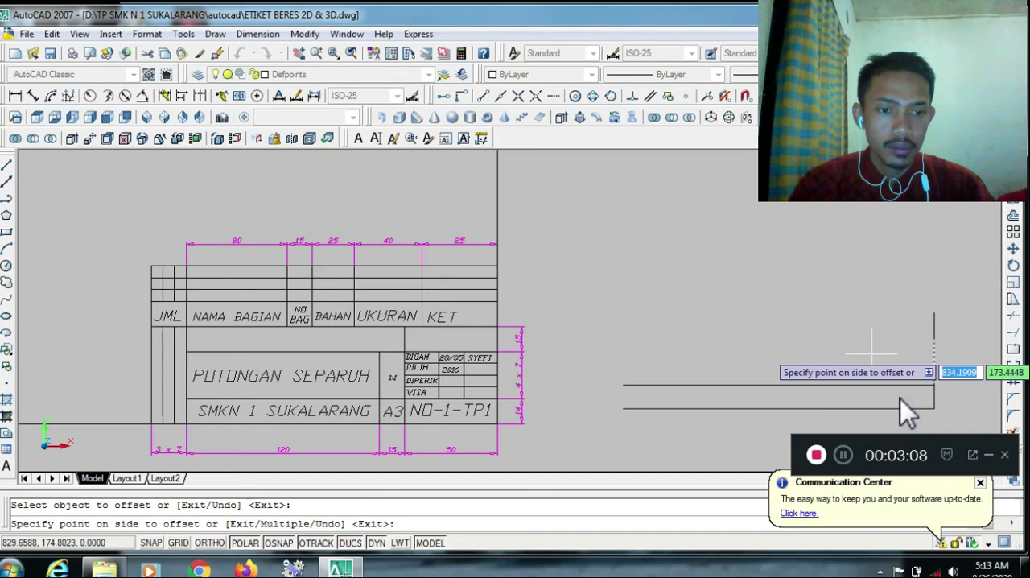
{"action": "left_click", "coordinate": [902, 396]}
{"action": "left_click", "coordinate": [900, 398]}
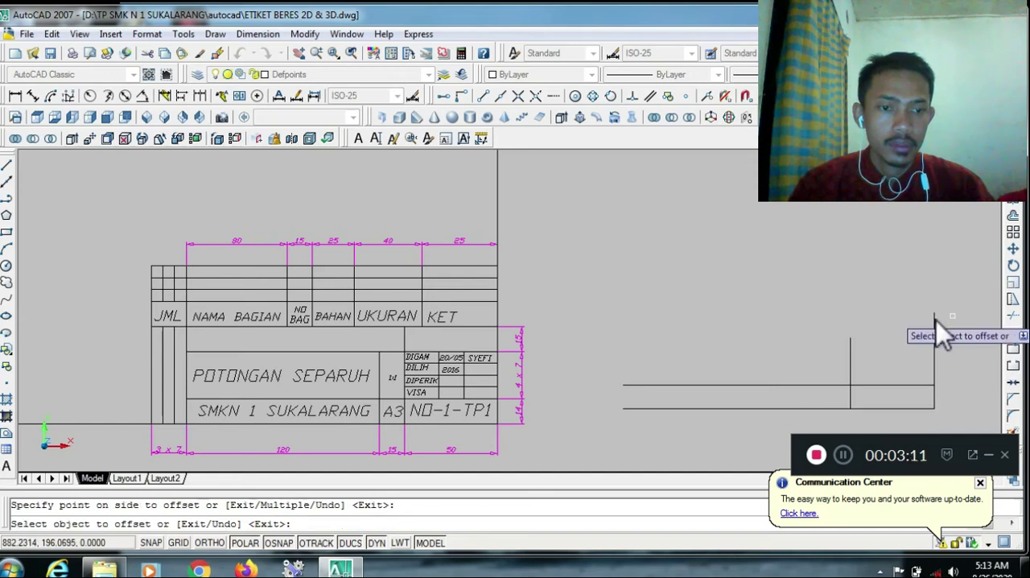
{"action": "left_click", "coordinate": [937, 321]}
{"action": "left_click", "coordinate": [850, 305]}
{"action": "key", "text": "Escape"}
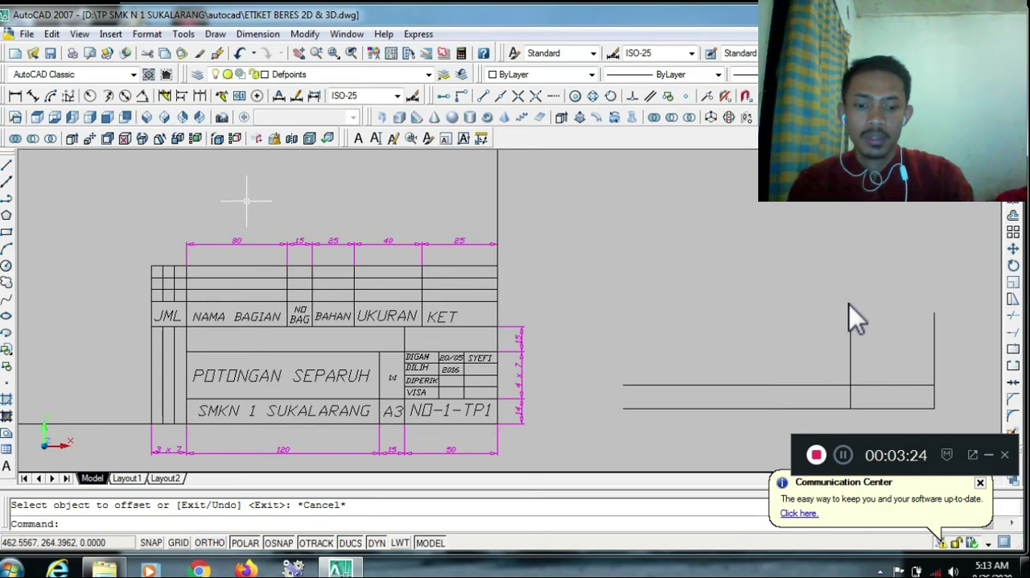
Offset the lower and middle segments of the right edge 185 units to the left to form the left edge
{"action": "type", "text": "o"}
{"action": "key", "text": "Return"}
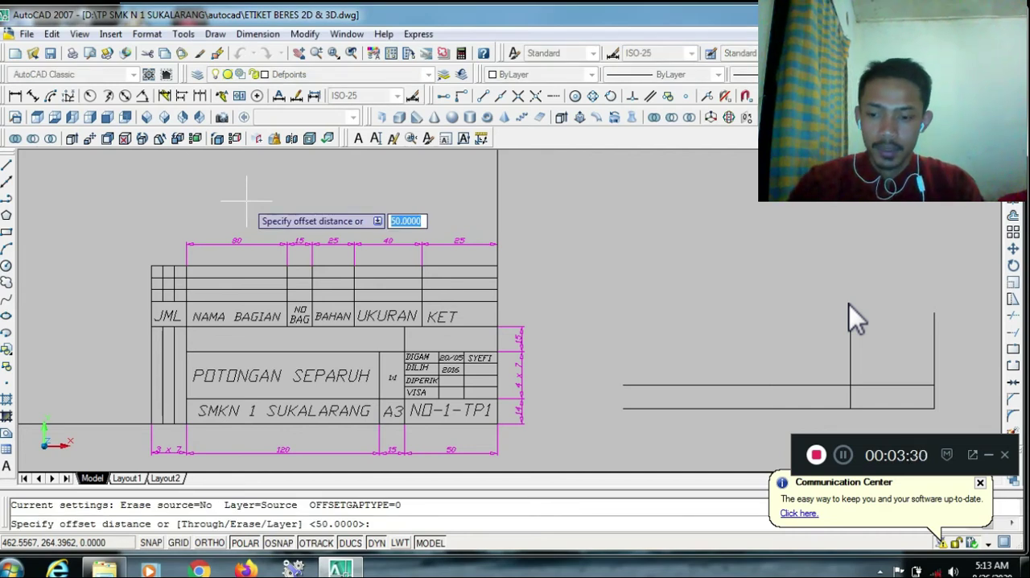
{"action": "type", "text": "18"}
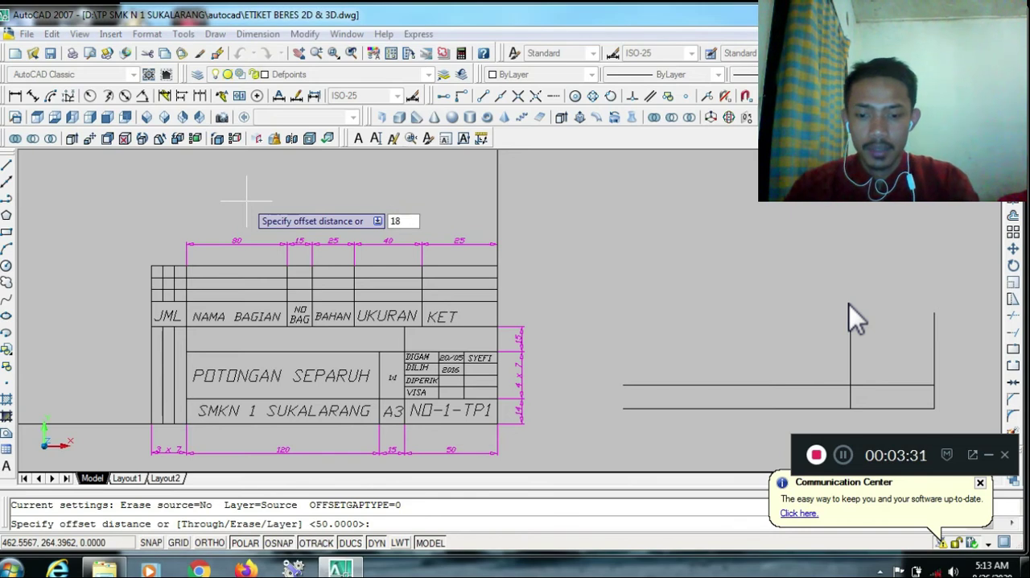
{"action": "type", "text": "5"}
{"action": "key", "text": "Return"}
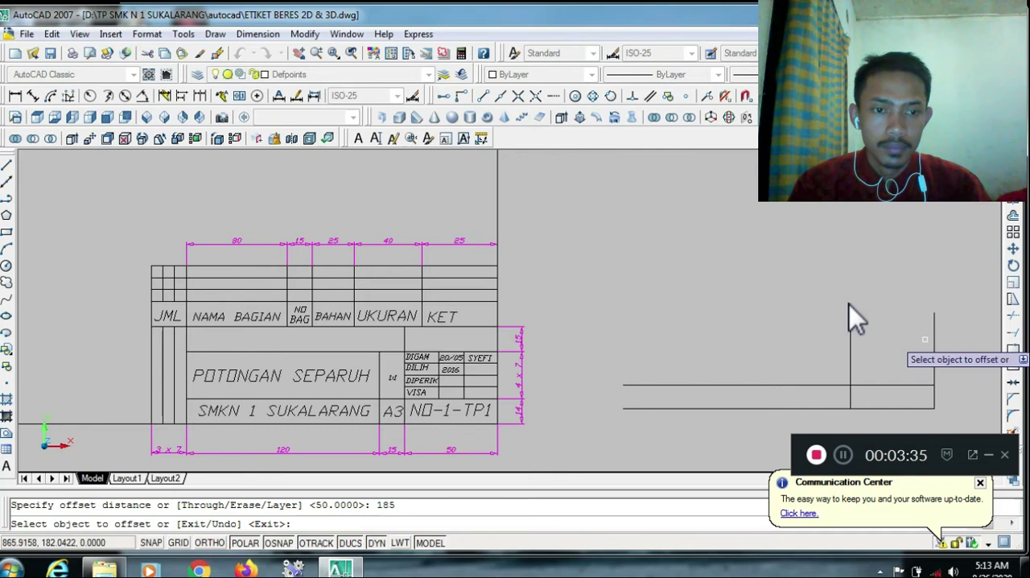
{"action": "left_click", "coordinate": [934, 350]}
{"action": "left_click", "coordinate": [652, 310]}
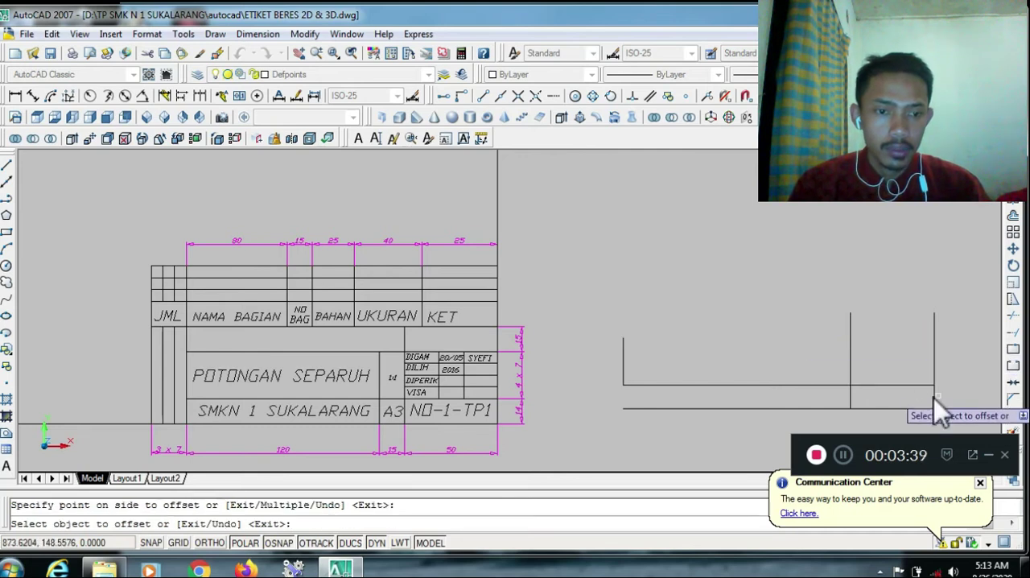
{"action": "left_click", "coordinate": [934, 398]}
{"action": "left_click", "coordinate": [636, 291]}
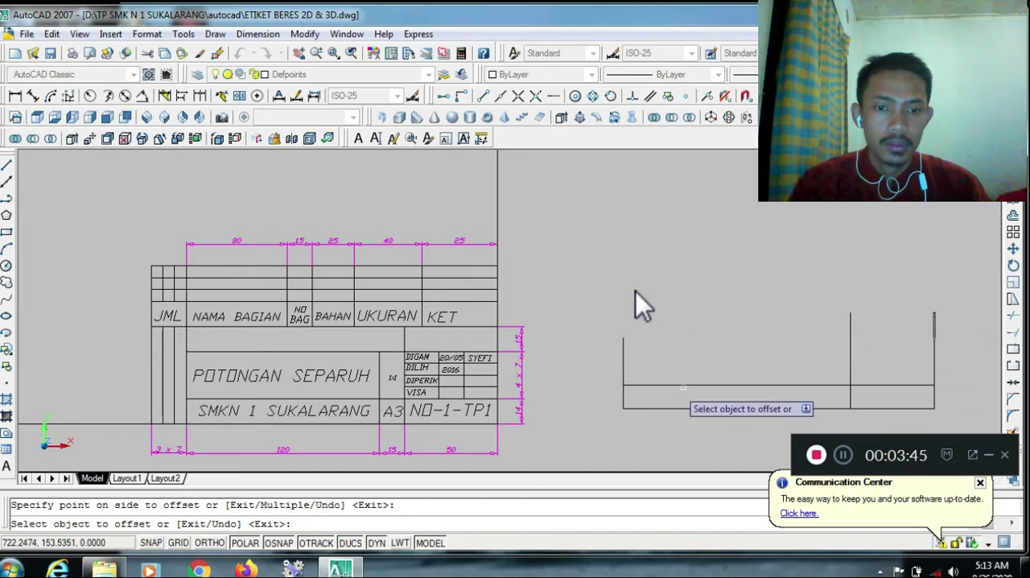
{"action": "key", "text": "Escape"}
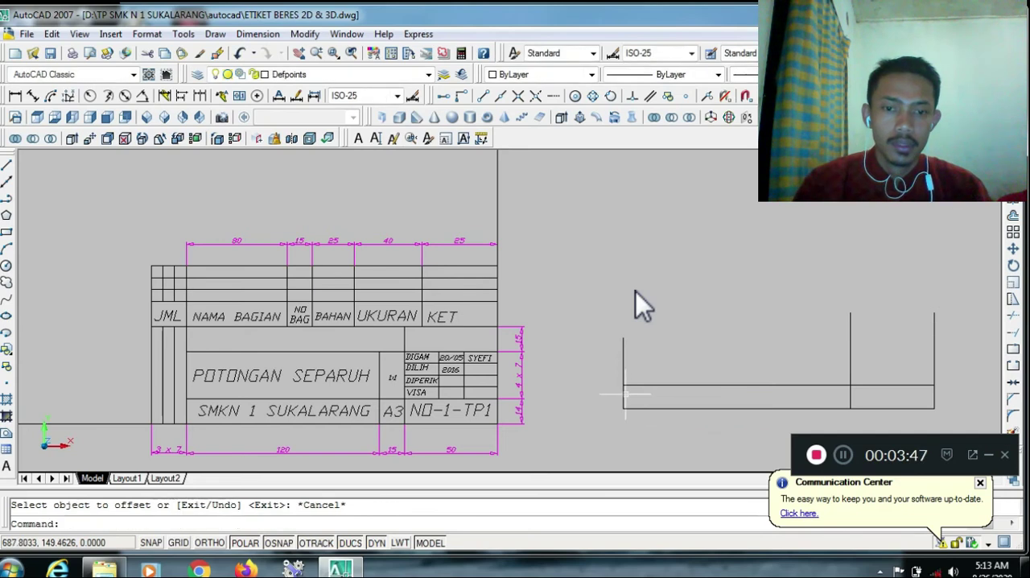
Delete the short lower segment of the left edge and extend the remaining segment down to the base line
{"action": "left_click", "coordinate": [623, 397]}
{"action": "key", "text": "Delete"}
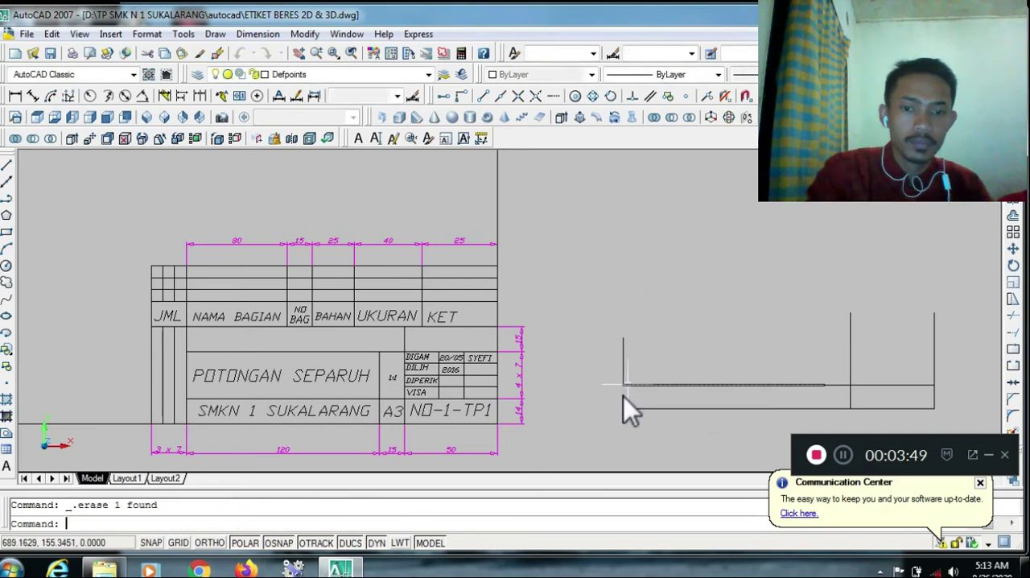
{"action": "left_click", "coordinate": [1006, 331]}
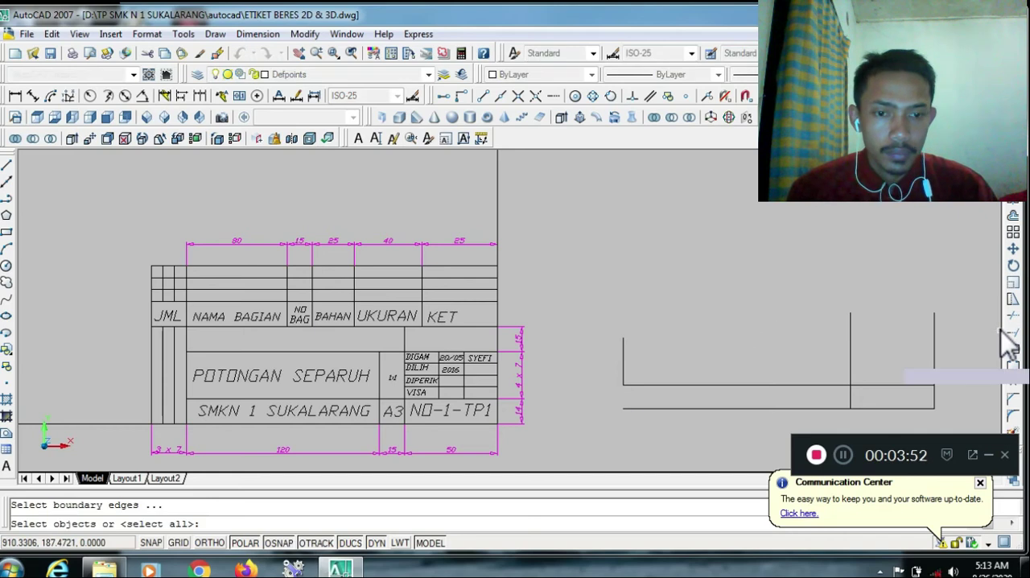
{"action": "left_click", "coordinate": [724, 408]}
{"action": "key", "text": "Return"}
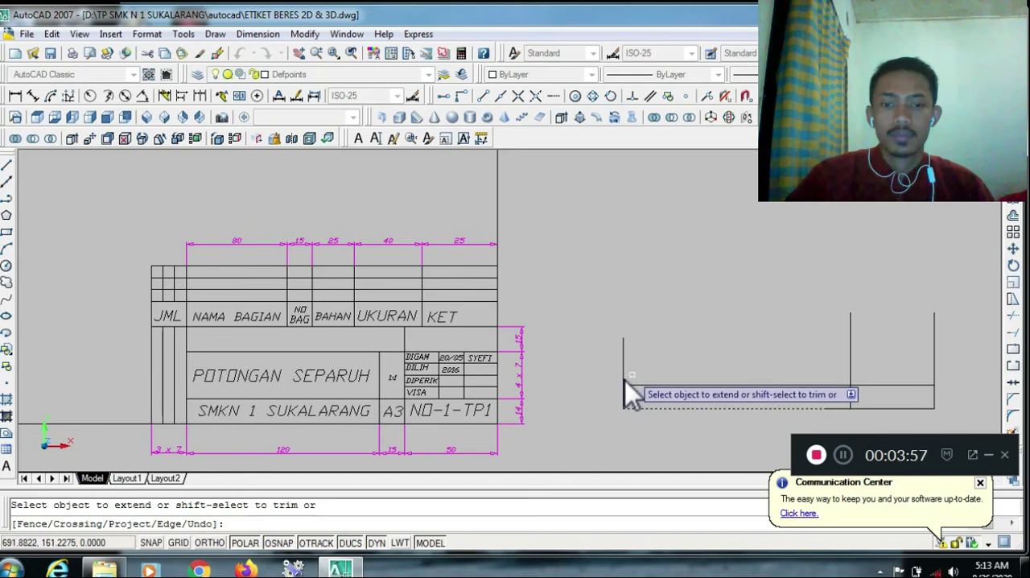
{"action": "key", "text": "Escape"}
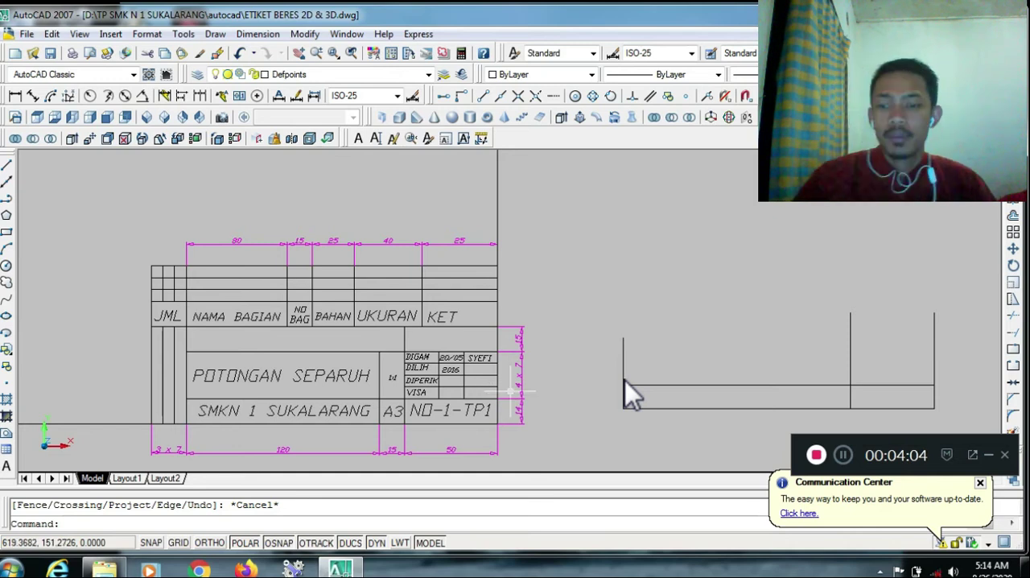
{"action": "key", "text": "Escape"}
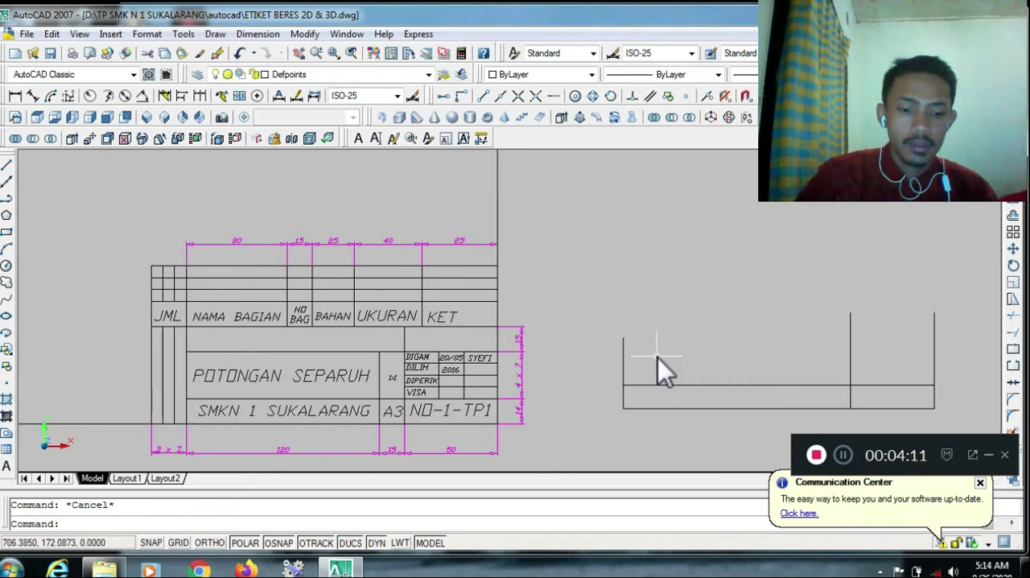
Offset the short right-hand segment of the lower horizontal divider upward four times in succession at 7-unit spacing
{"action": "type", "text": "o"}
{"action": "key", "text": "Return"}
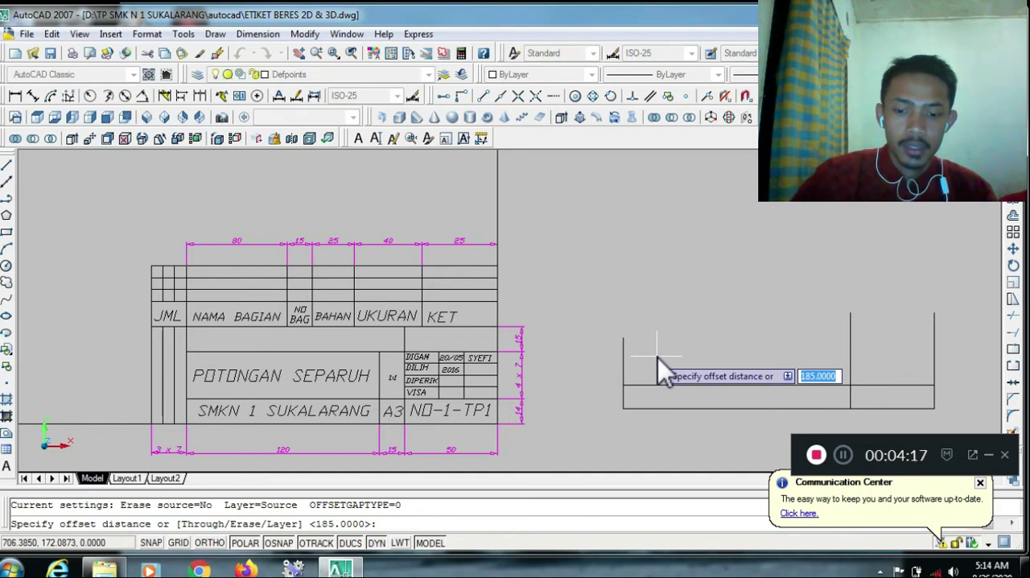
{"action": "type", "text": "7"}
{"action": "key", "text": "Return"}
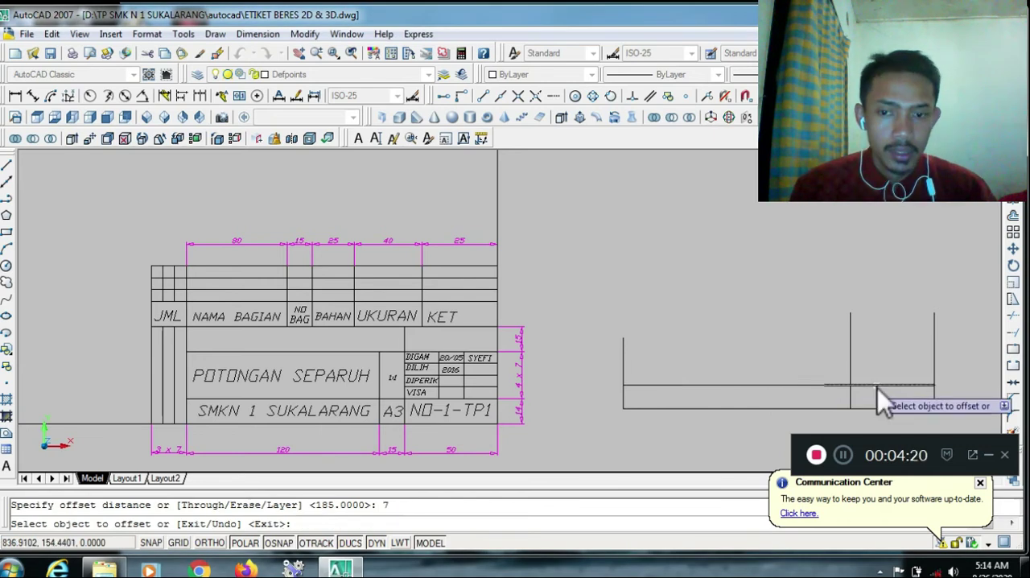
{"action": "left_click", "coordinate": [875, 364]}
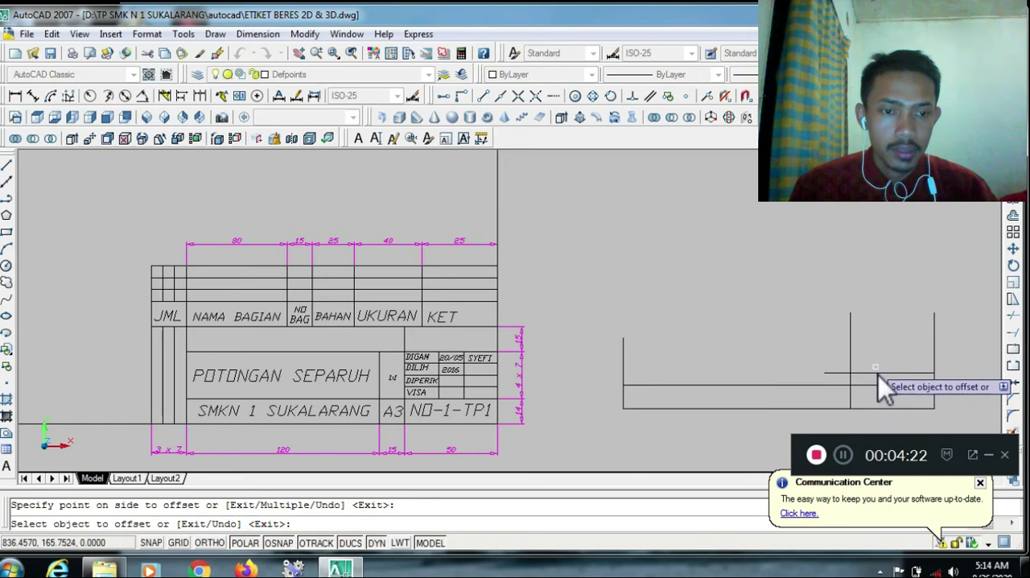
{"action": "left_click", "coordinate": [877, 362]}
{"action": "left_click", "coordinate": [870, 352]}
{"action": "left_click", "coordinate": [869, 351]}
{"action": "left_click", "coordinate": [869, 351]}
{"action": "left_click", "coordinate": [869, 350]}
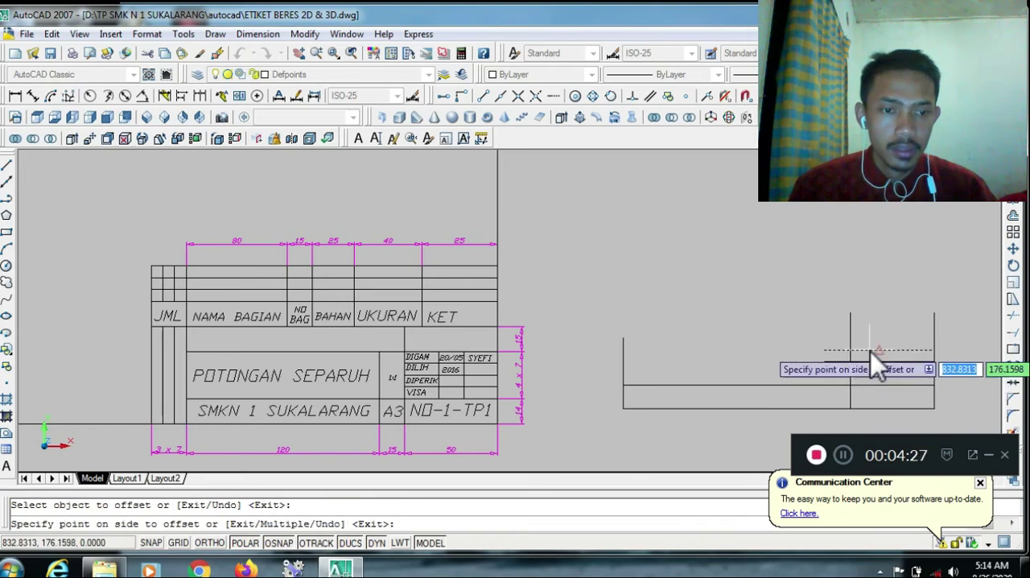
{"action": "left_click", "coordinate": [869, 344]}
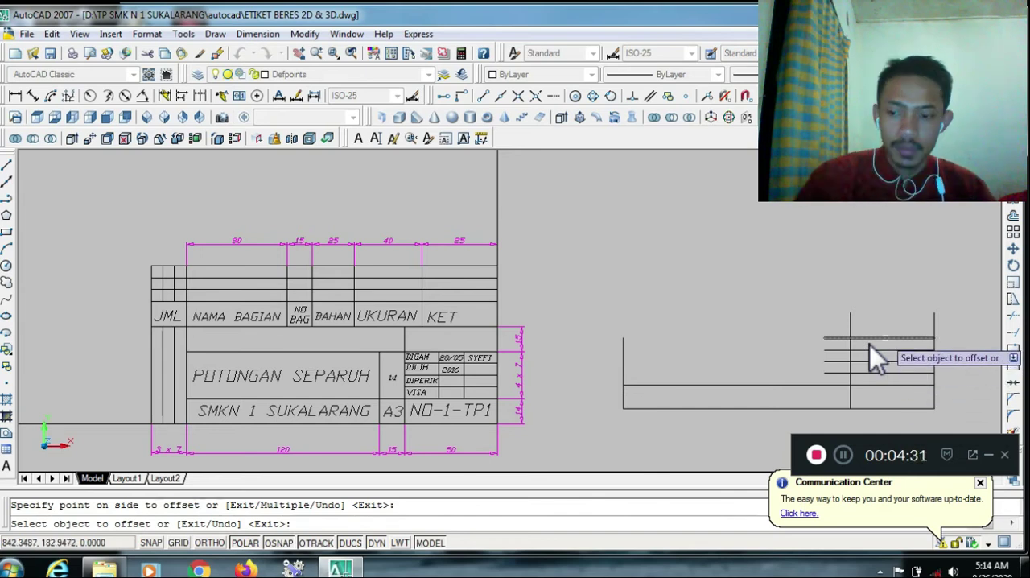
{"action": "key", "text": "Escape"}
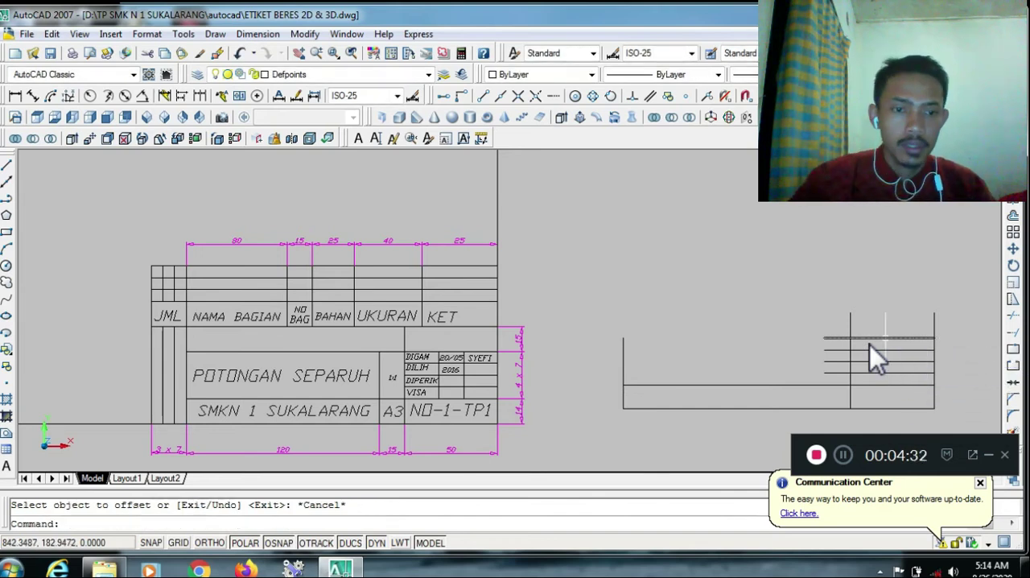
Trim the ends of the four row lines that protrude left of the inner vertical divider
{"action": "left_click", "coordinate": [1013, 317]}
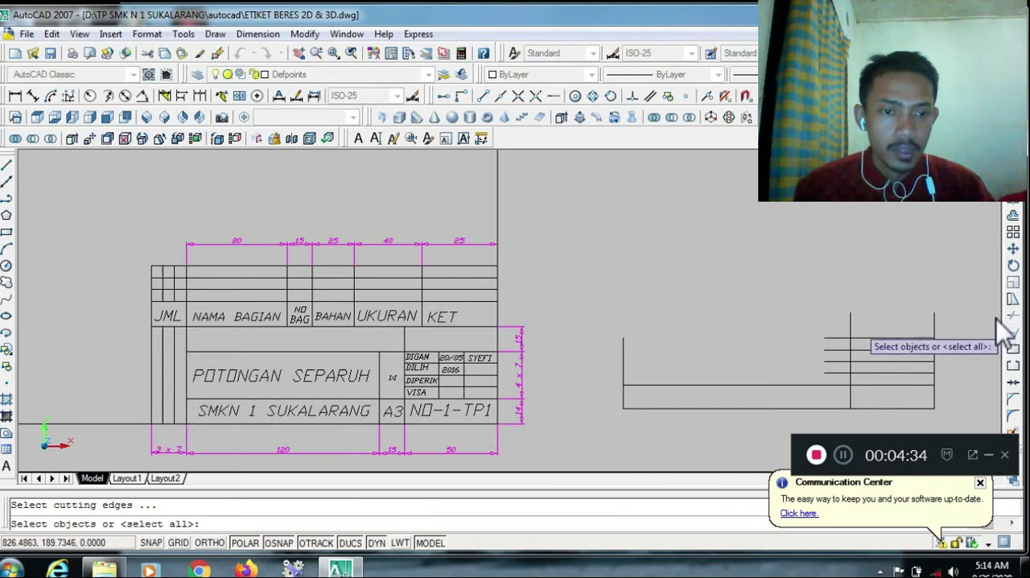
{"action": "left_click", "coordinate": [850, 326]}
{"action": "left_click", "coordinate": [850, 349]}
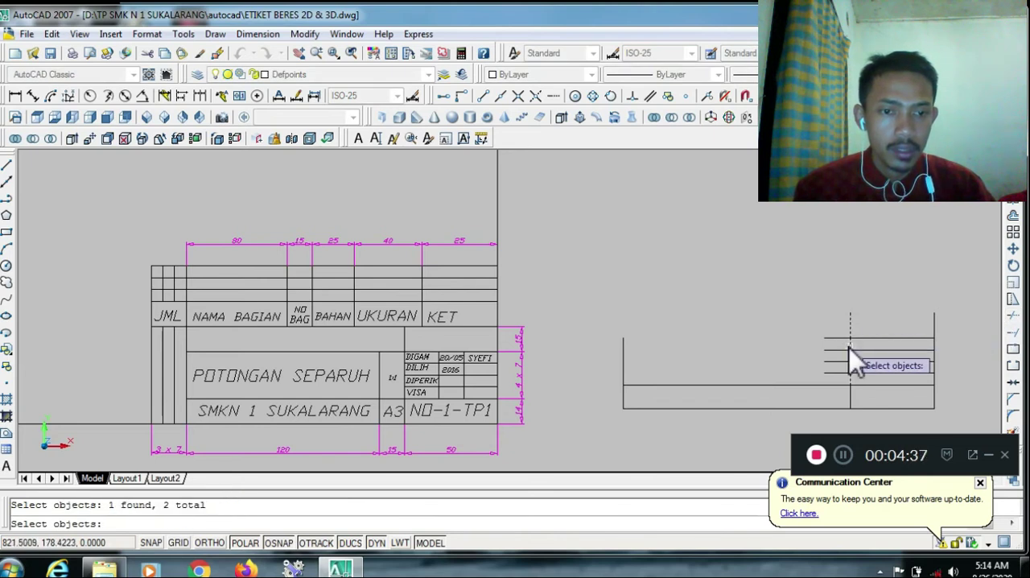
{"action": "key", "text": "Return"}
{"action": "left_click", "coordinate": [842, 338]}
{"action": "left_click", "coordinate": [839, 350]}
{"action": "left_click", "coordinate": [840, 363]}
{"action": "left_click", "coordinate": [841, 375]}
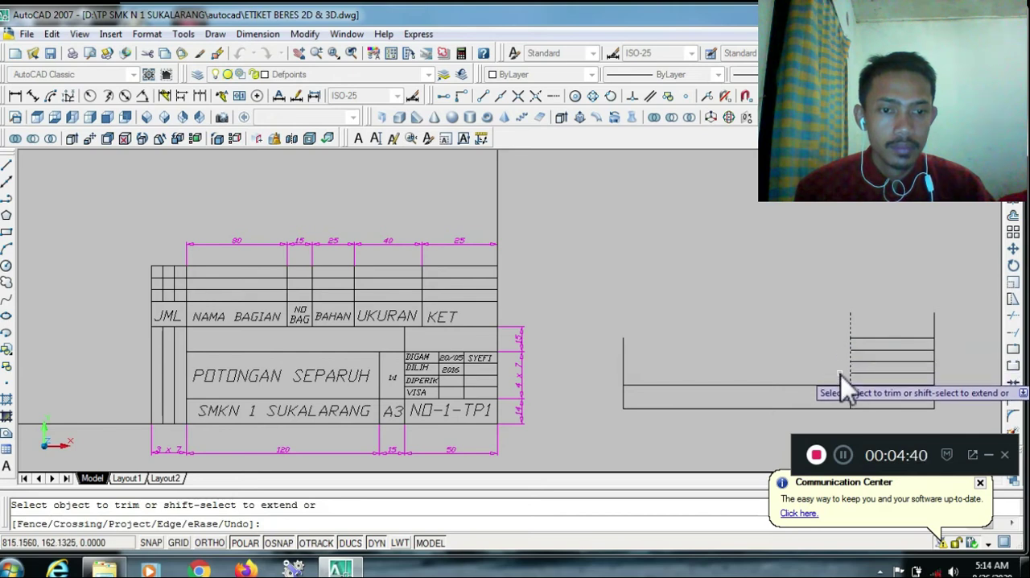
{"action": "key", "text": "Escape"}
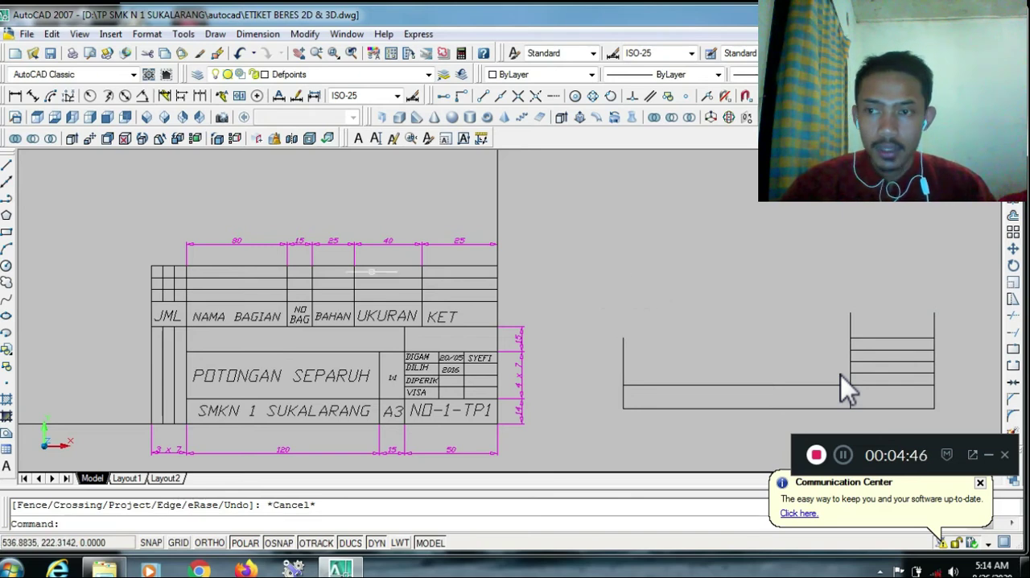
Draw the top edge from the upper end of the right edge, 185 units long at 180°
{"action": "left_click", "coordinate": [7, 166]}
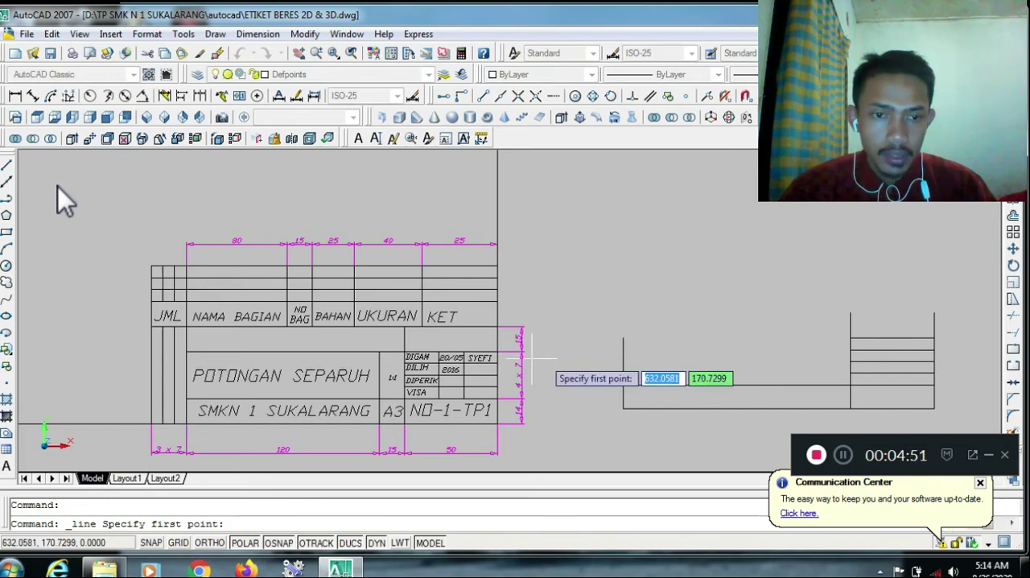
{"action": "left_click", "coordinate": [934, 315]}
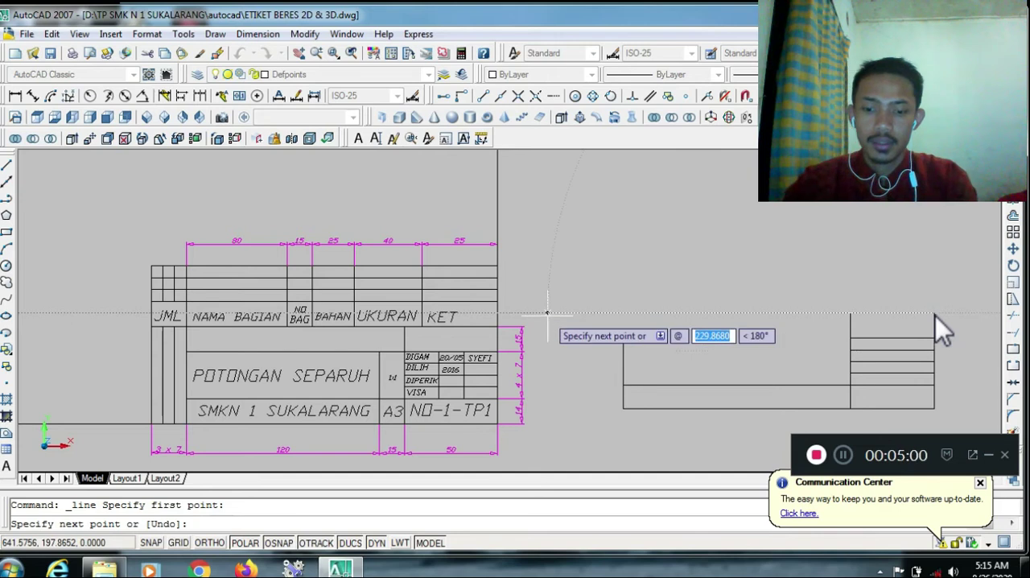
{"action": "type", "text": "185"}
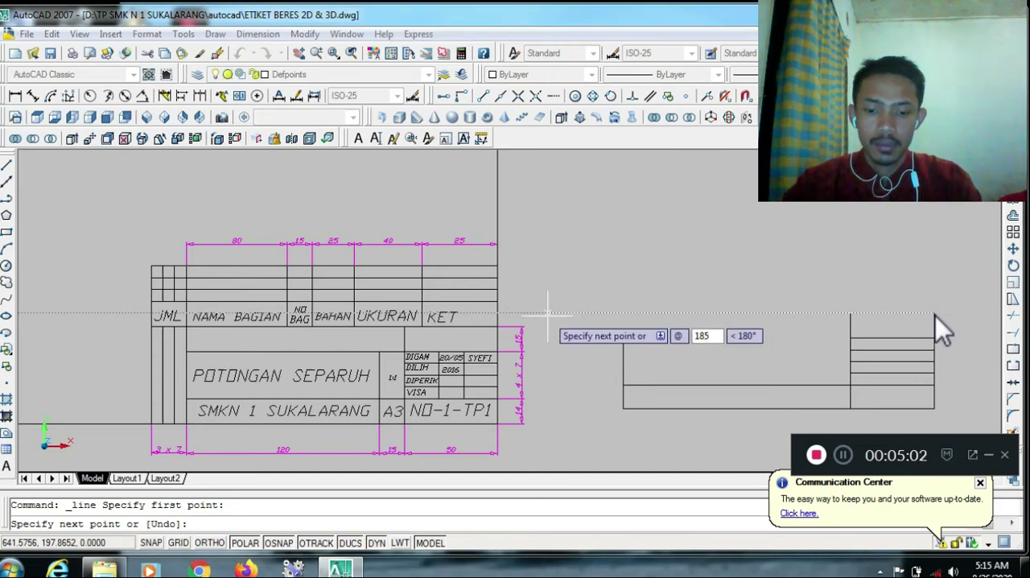
{"action": "key", "text": "Tab"}
{"action": "type", "text": "180"}
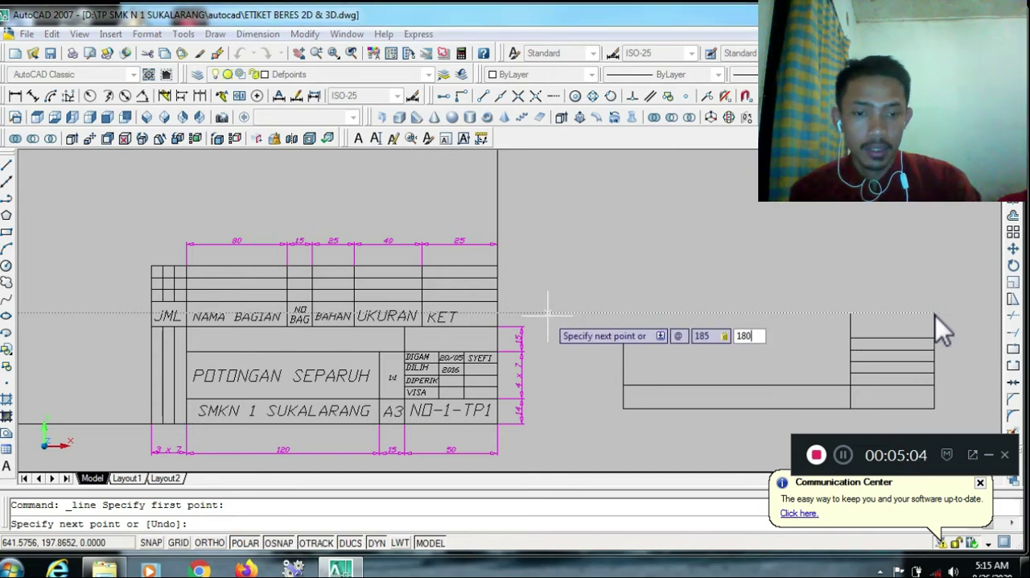
{"action": "key", "text": "Return"}
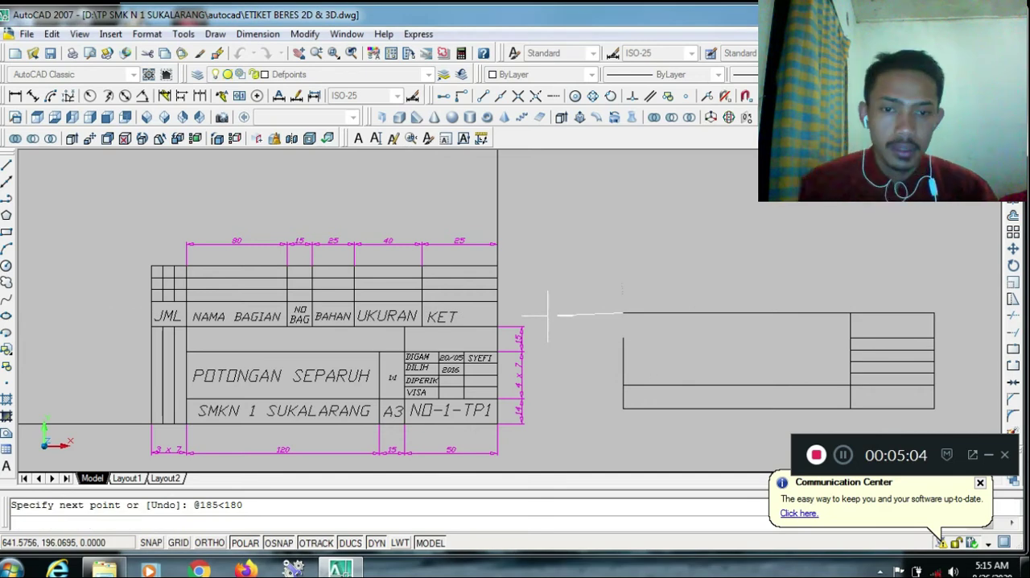
{"action": "key", "text": "Escape"}
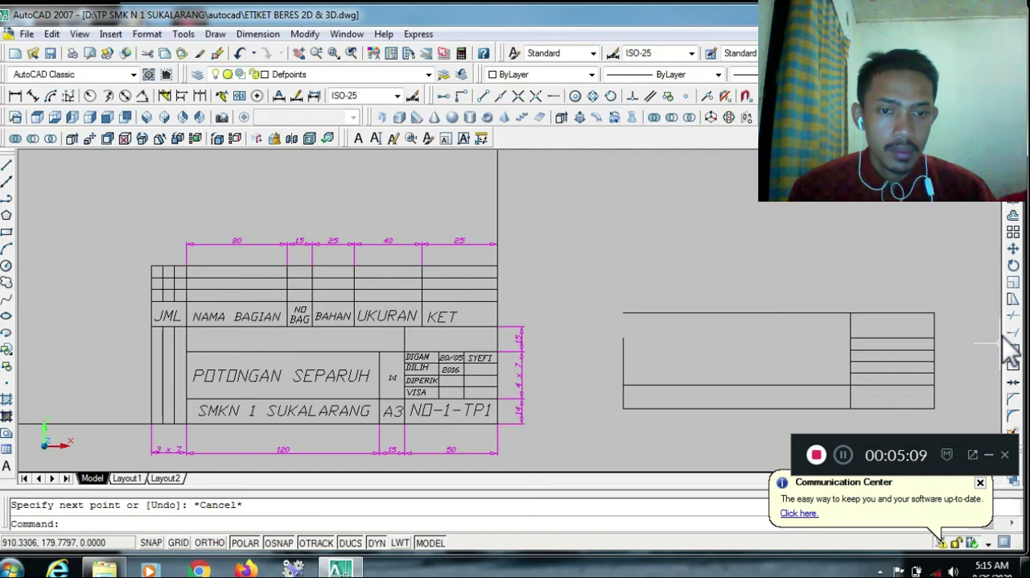
Extend the left edge up to the top edge to close the new title block's outline
{"action": "left_click", "coordinate": [1011, 333]}
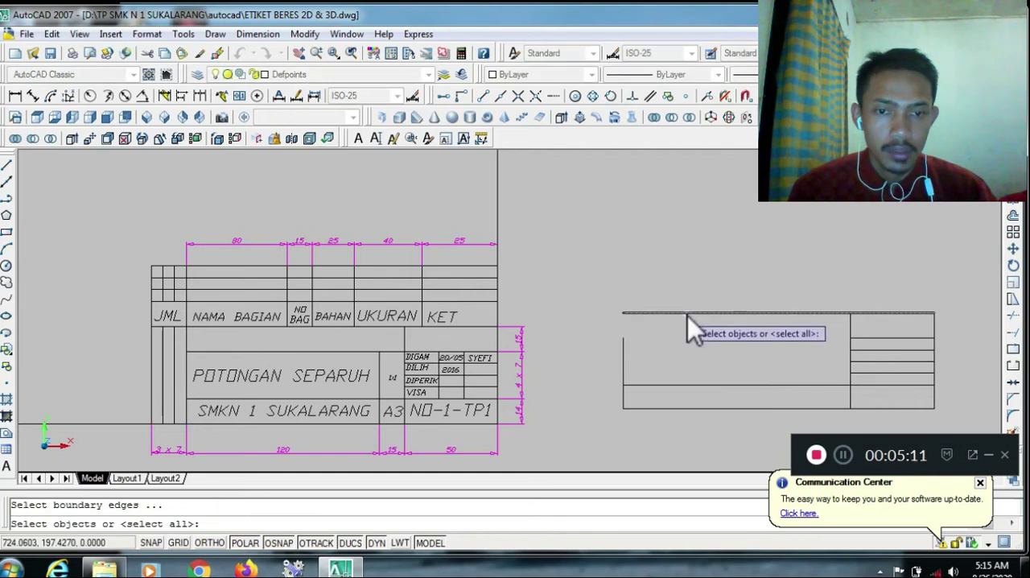
{"action": "key", "text": "Return"}
{"action": "left_click", "coordinate": [622, 341]}
{"action": "key", "text": "Escape"}
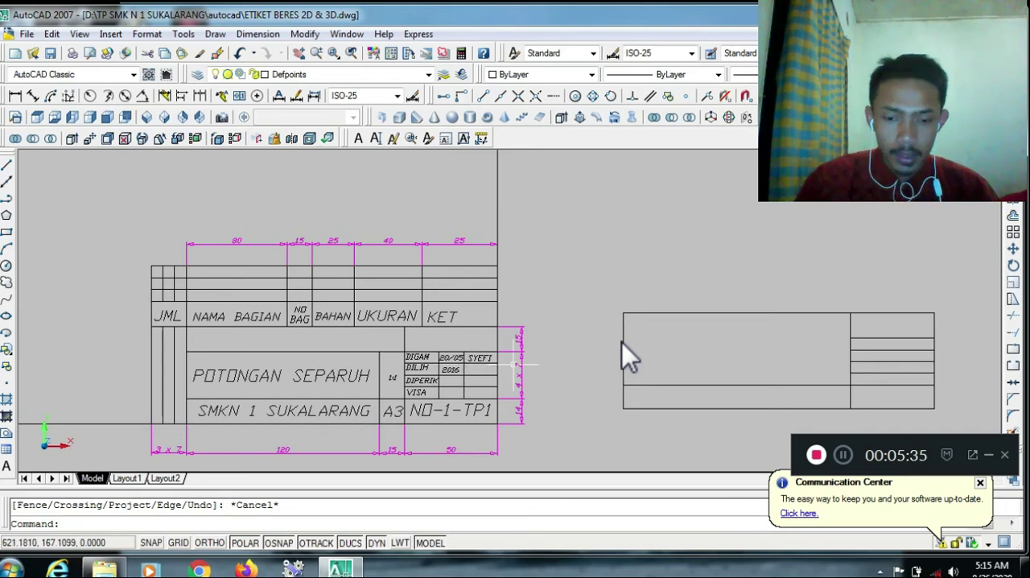
Try offsetting the inner vertical divider's segment beside the four small rows 25 units to the right, and undo that offset
{"action": "type", "text": "o"}
{"action": "key", "text": "Return"}
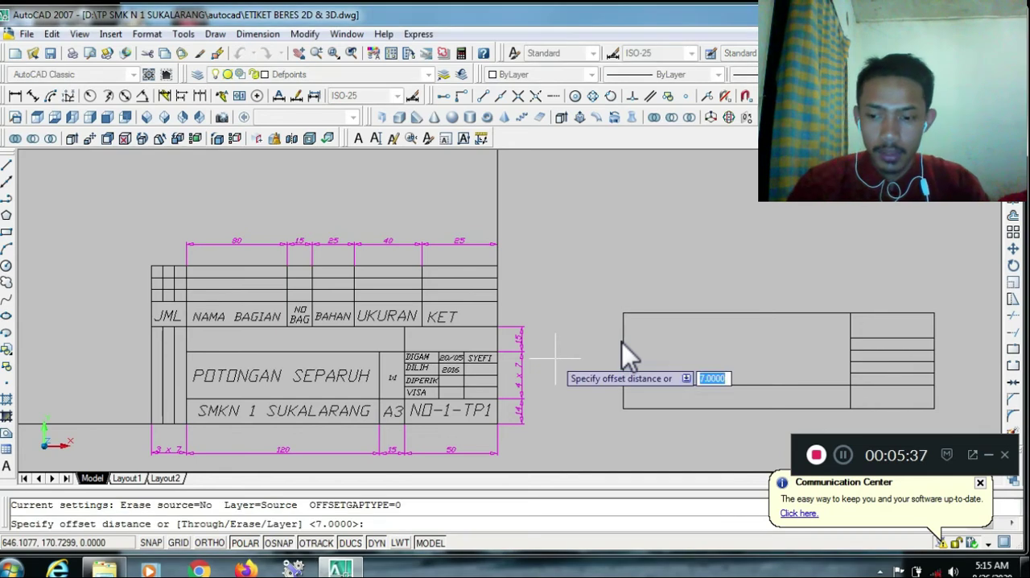
{"action": "type", "text": "25"}
{"action": "key", "text": "Return"}
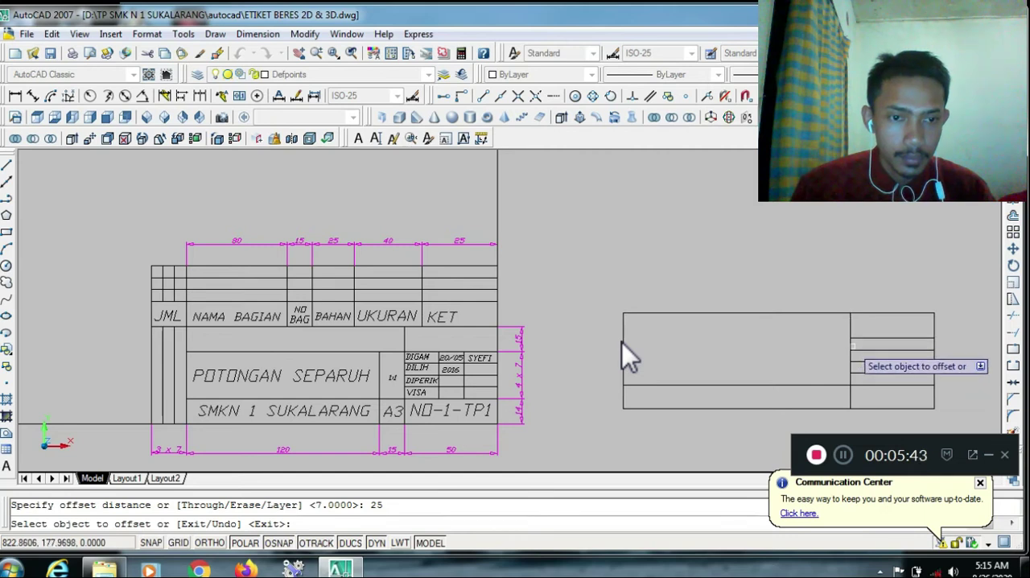
{"action": "left_click", "coordinate": [851, 355]}
{"action": "left_click", "coordinate": [928, 293]}
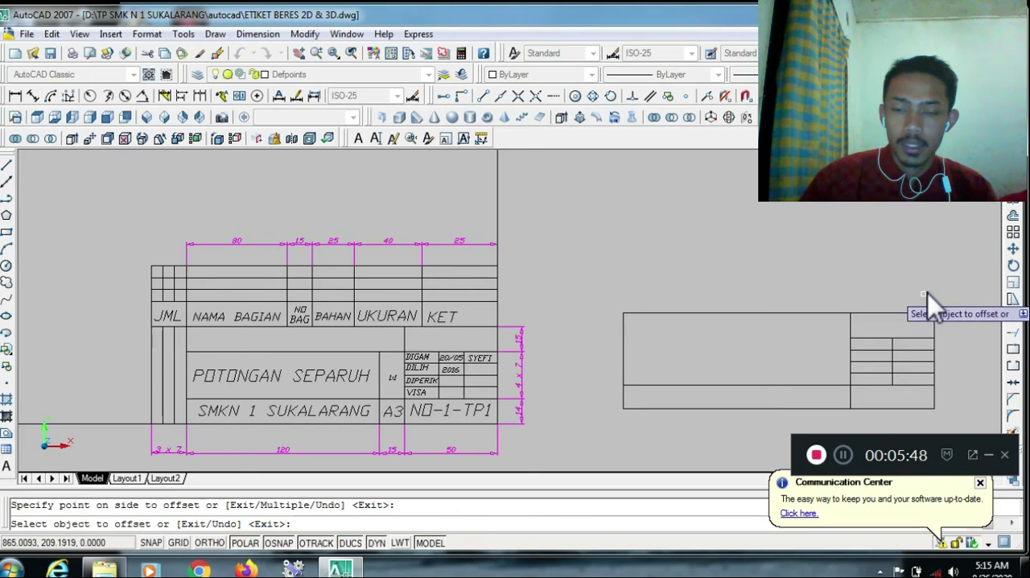
{"action": "key", "text": "ctrl+z"}
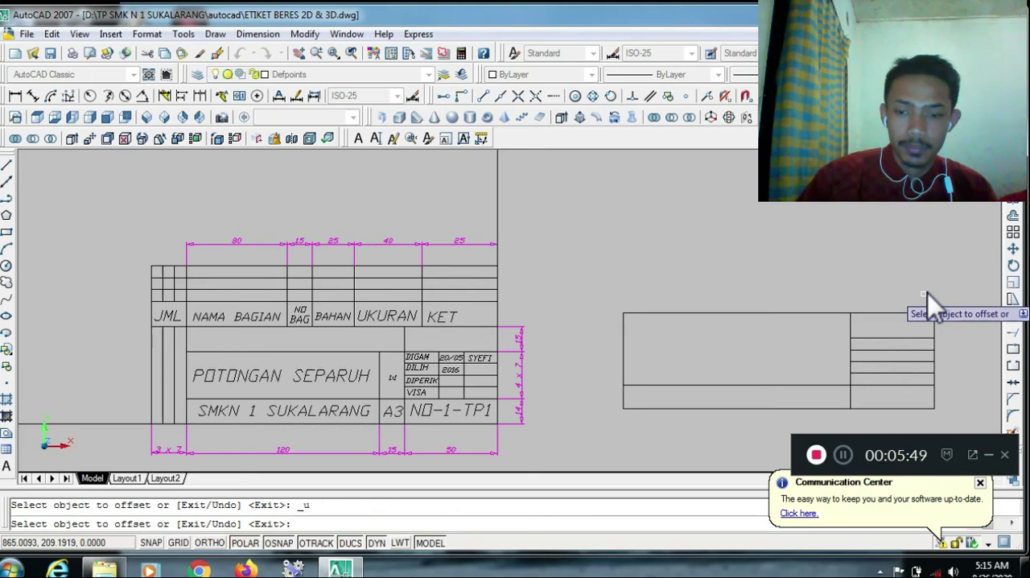
{"action": "key", "text": "Escape"}
Offset the inner vertical divider's segment beside the four small rows 20 units to the right
{"action": "type", "text": "o"}
{"action": "key", "text": "Return"}
{"action": "type", "text": "20"}
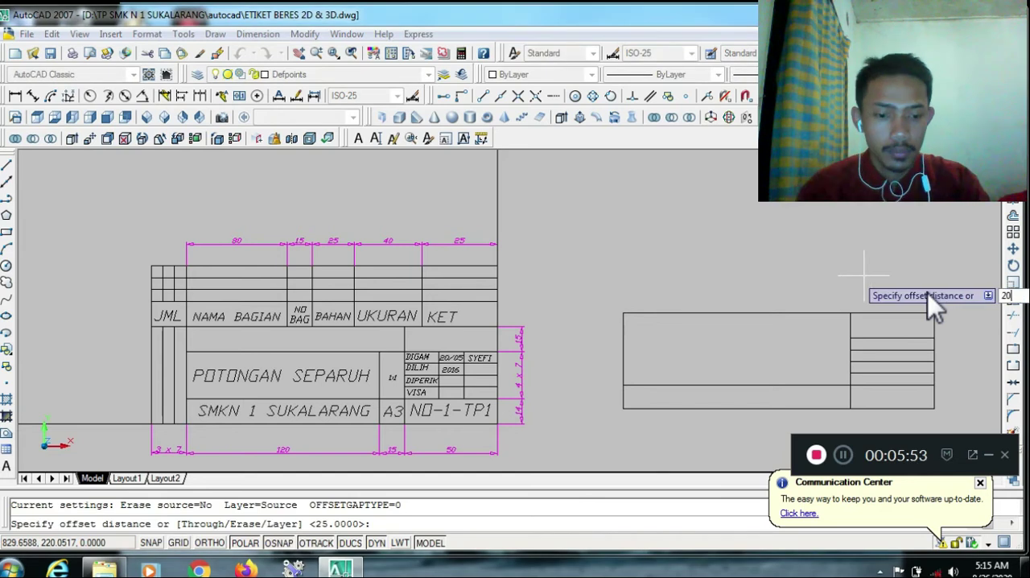
{"action": "key", "text": "Return"}
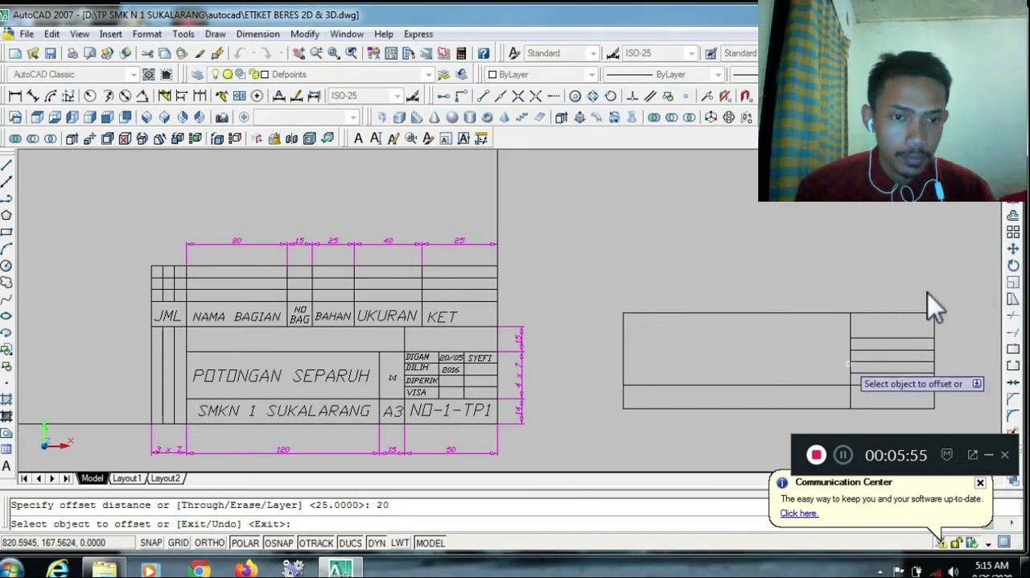
{"action": "left_click", "coordinate": [850, 364]}
{"action": "left_click", "coordinate": [969, 278]}
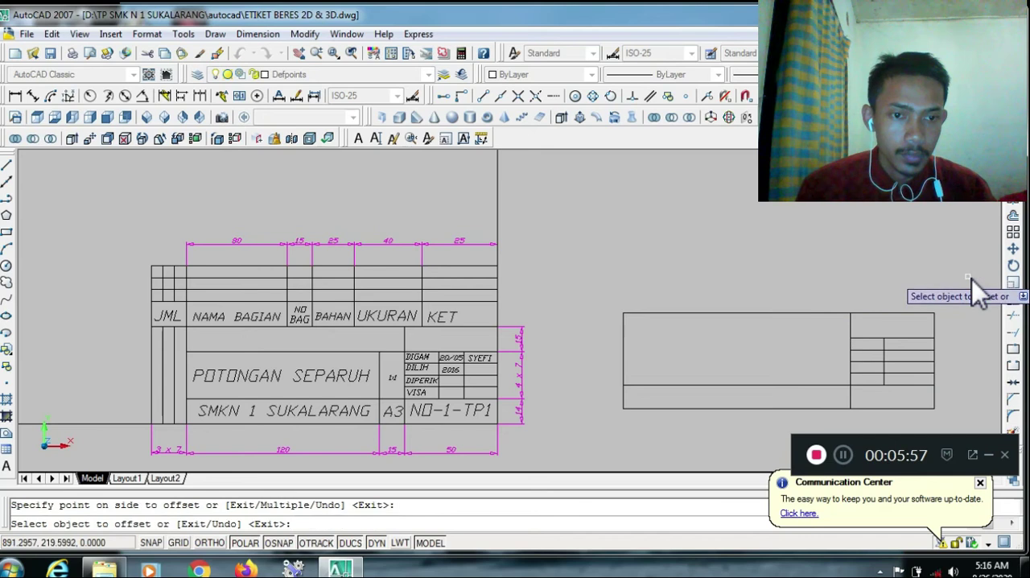
{"action": "key", "text": "Escape"}
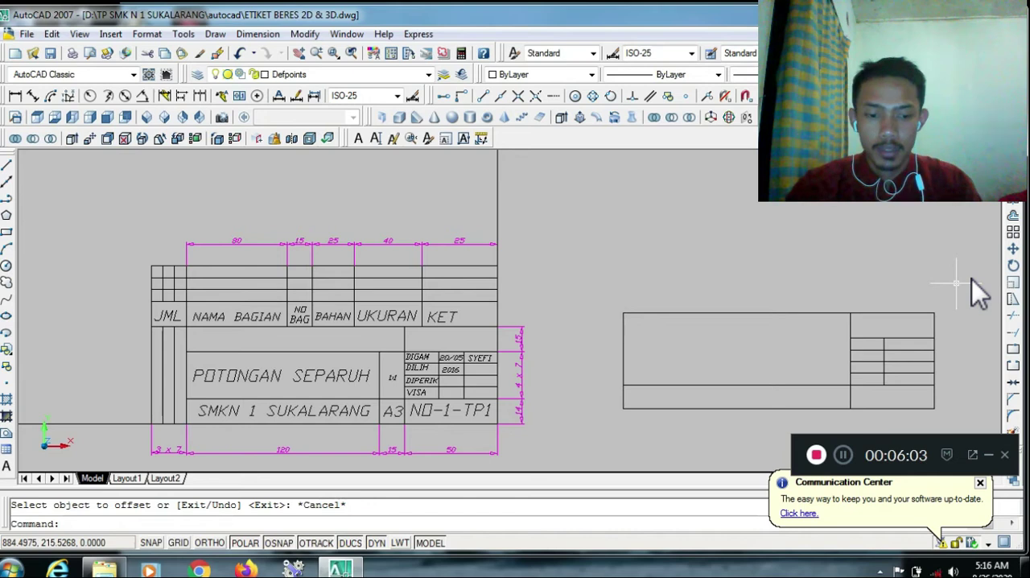
Offset the column line inside the four small rows 15 units further to the right
{"action": "key", "text": "Escape"}
{"action": "type", "text": "o"}
{"action": "key", "text": "Return"}
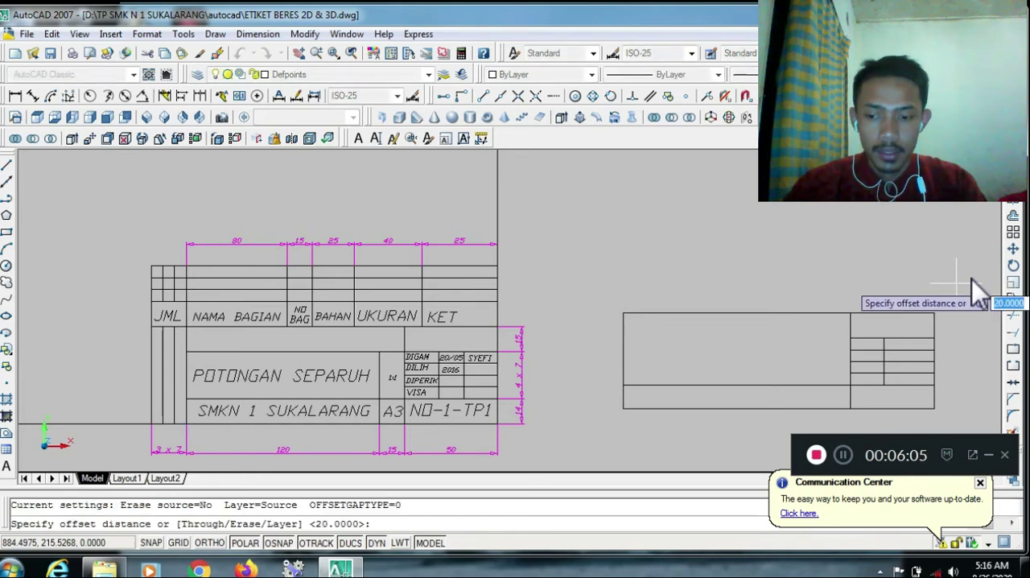
{"action": "type", "text": "15"}
{"action": "key", "text": "Return"}
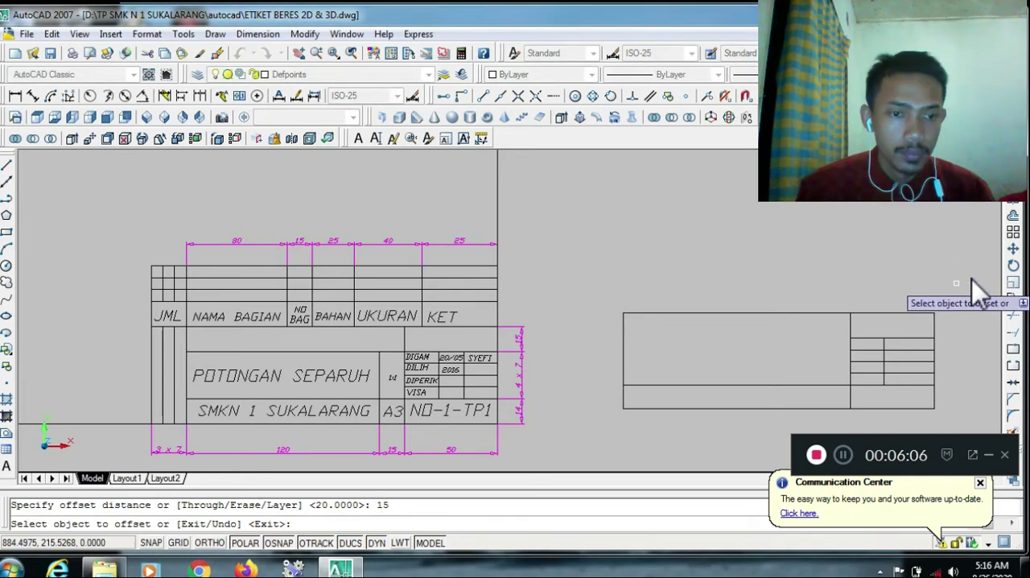
{"action": "left_click", "coordinate": [886, 349]}
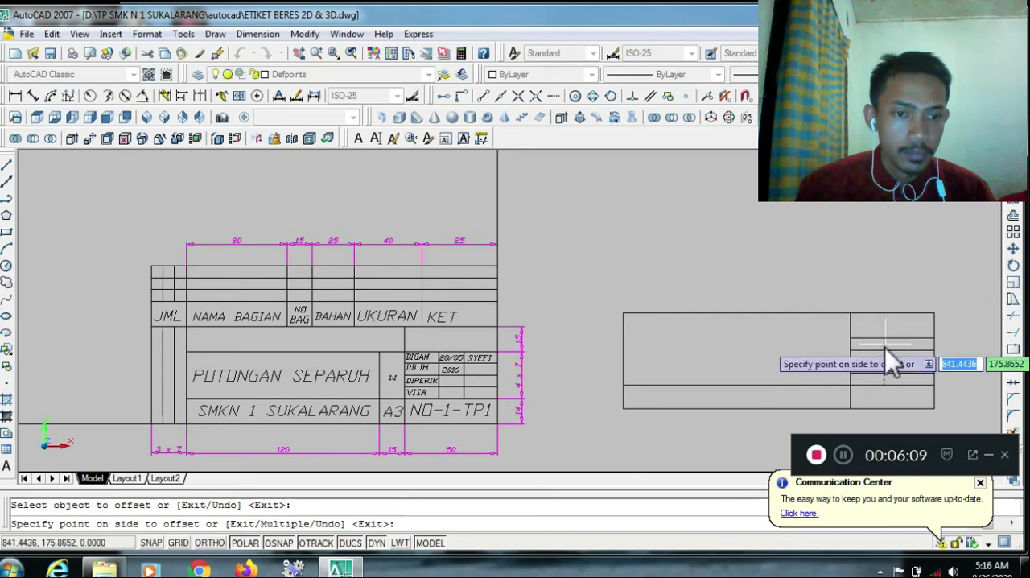
{"action": "left_click", "coordinate": [960, 277]}
{"action": "key", "text": "Escape"}
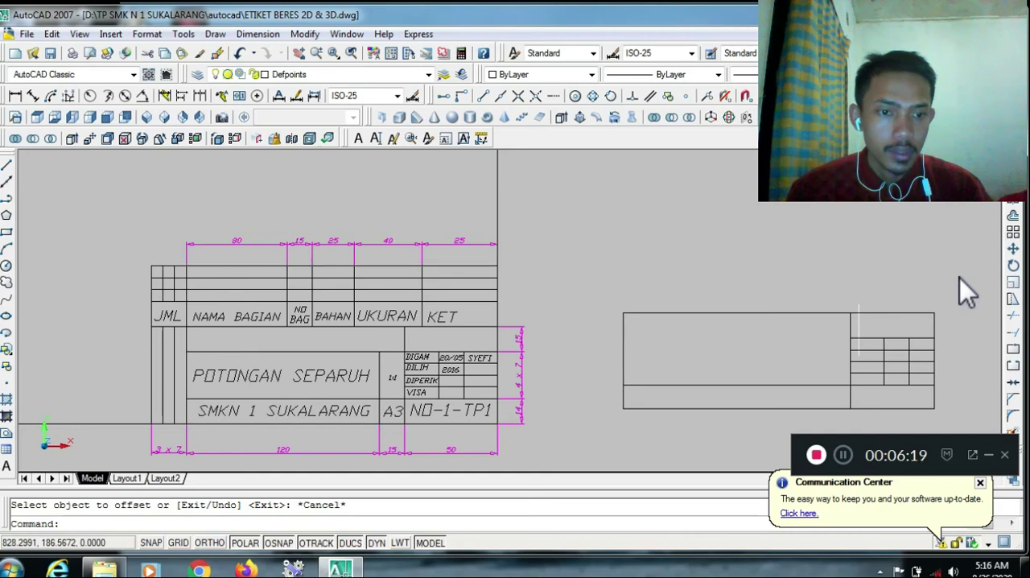
Extend the top line of the four small rows to the left edge of the new title block
{"action": "left_click", "coordinate": [1015, 332]}
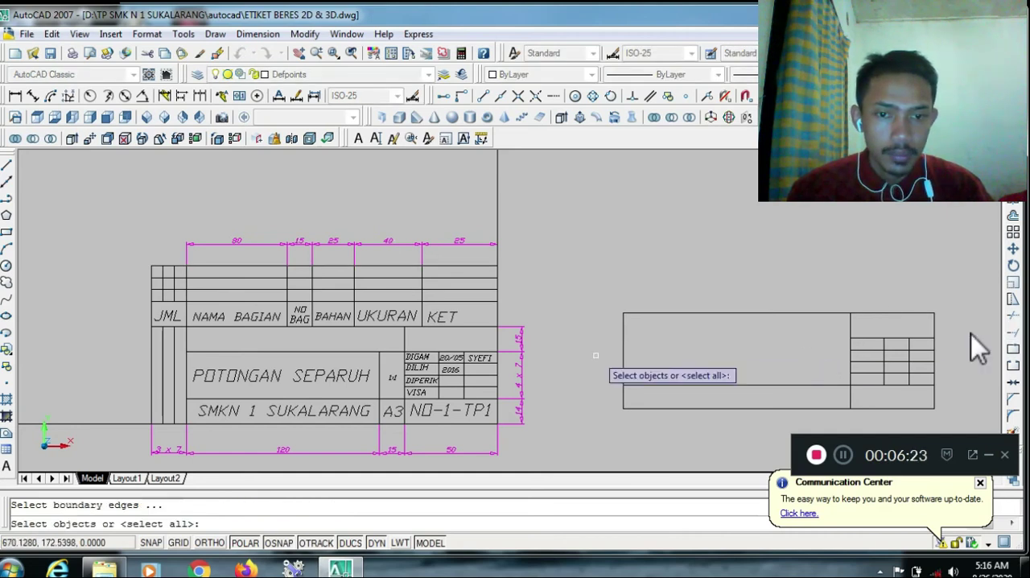
{"action": "left_click", "coordinate": [625, 359]}
{"action": "key", "text": "Return"}
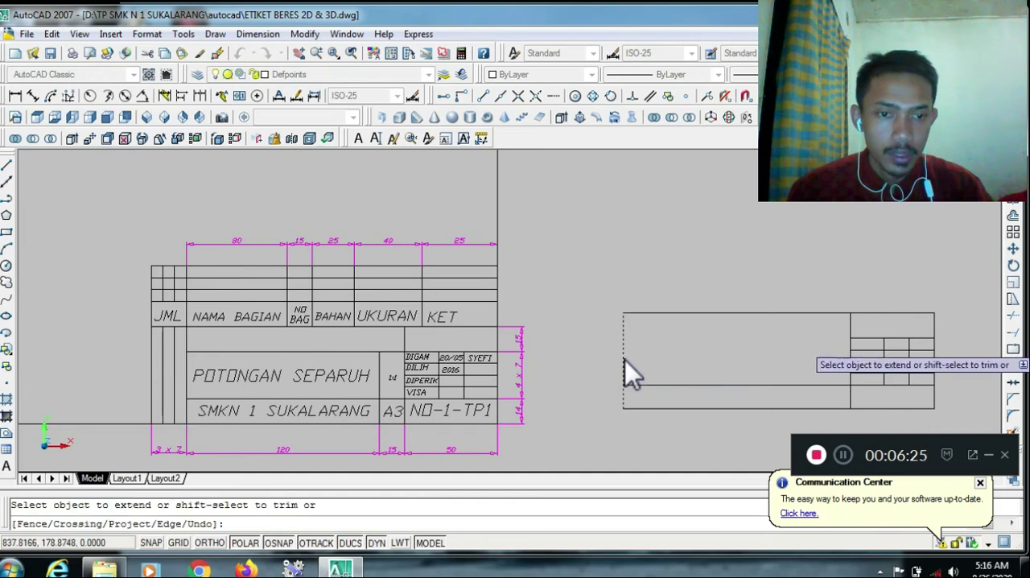
{"action": "left_click", "coordinate": [863, 339]}
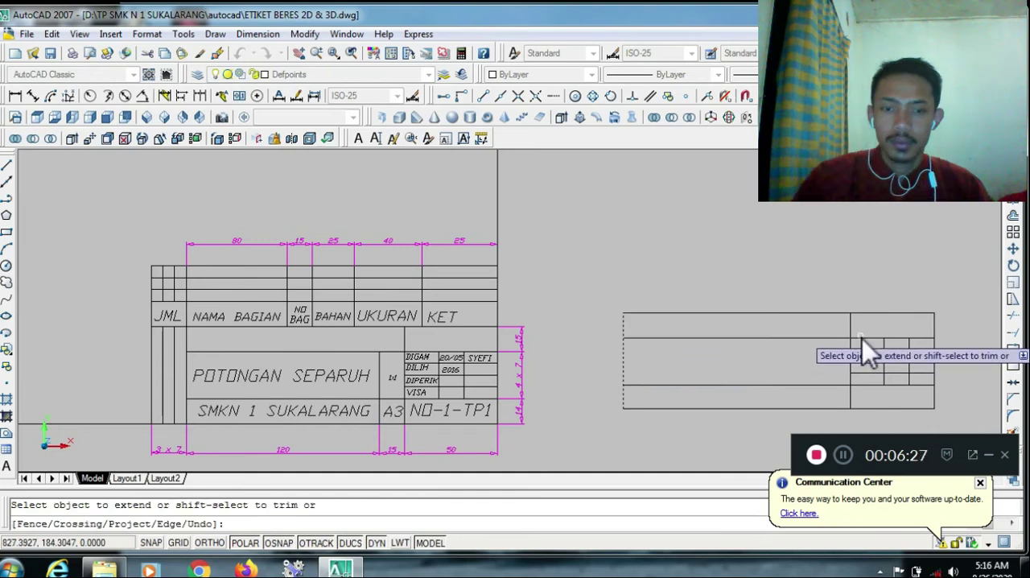
{"action": "key", "text": "Escape"}
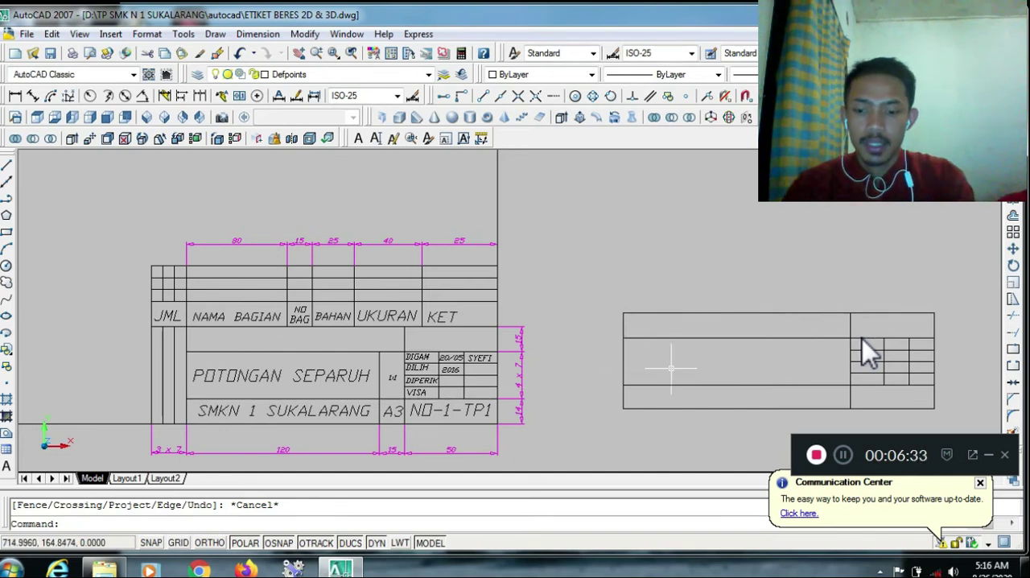
{"action": "type", "text": "text"}
{"action": "key", "text": "Return"}
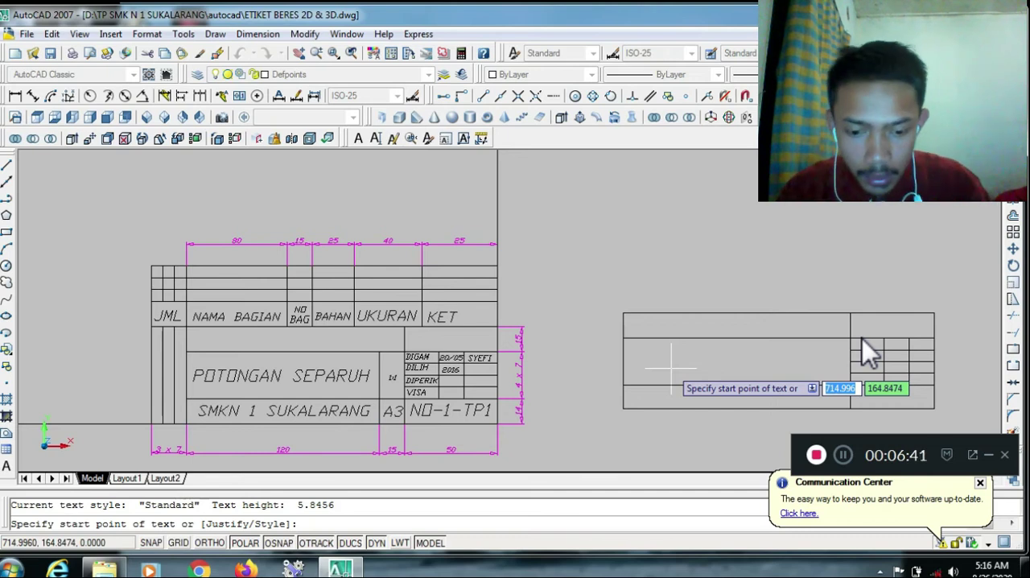
{"action": "type", "text": "j"}
{"action": "key", "text": "Return"}
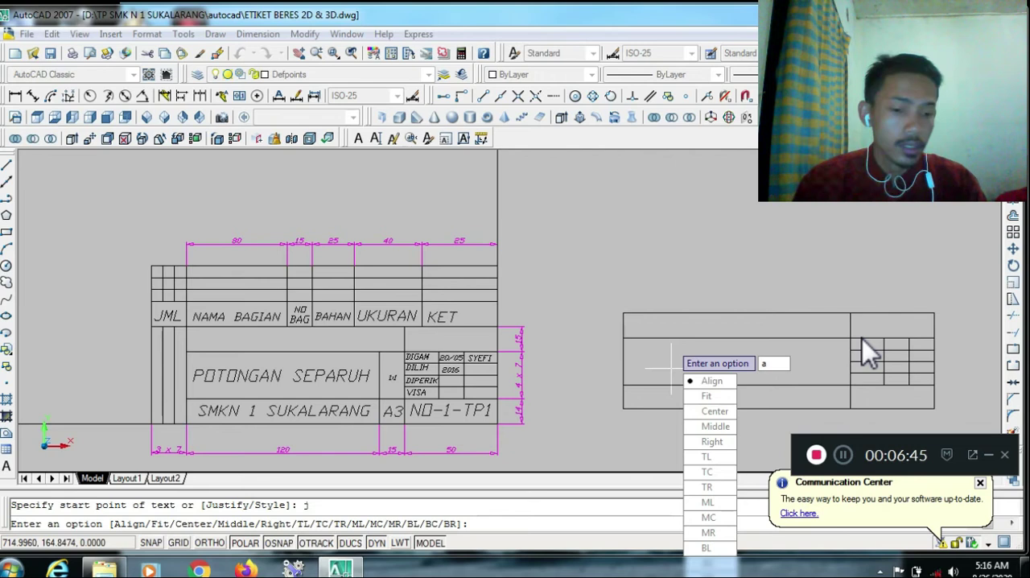
{"action": "key", "text": "Return"}
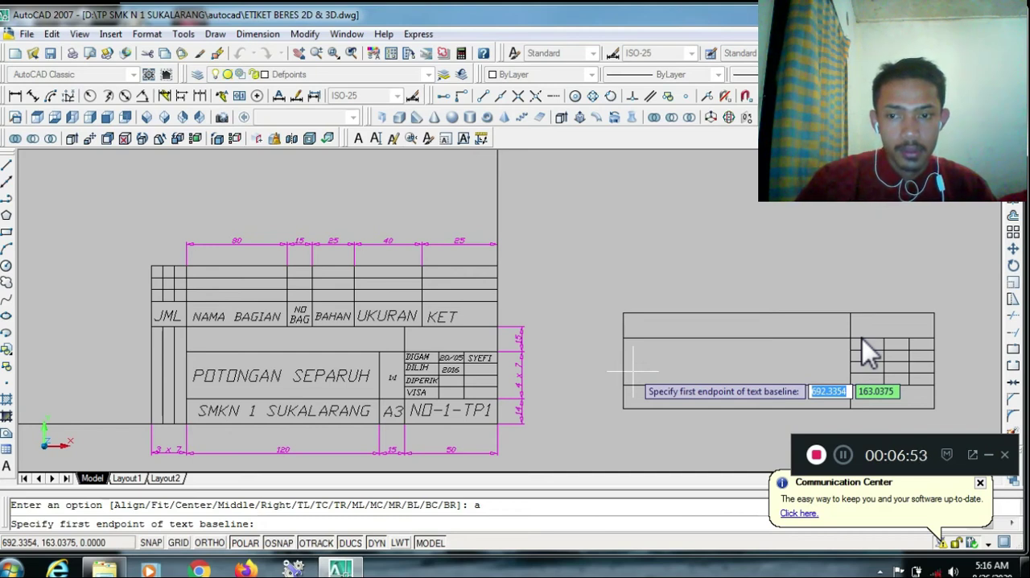
{"action": "key", "text": "Escape"}
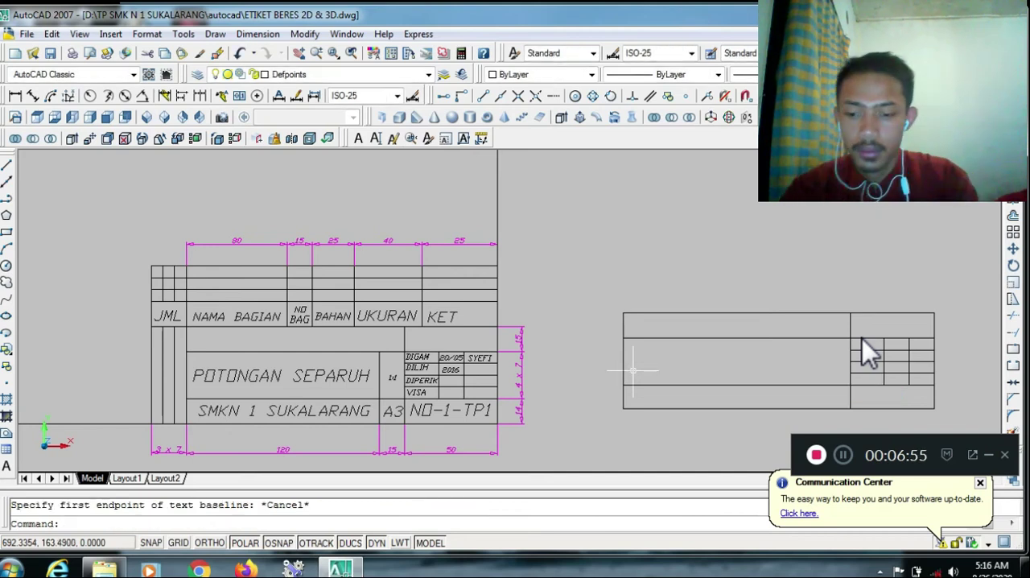
{"action": "type", "text": "text"}
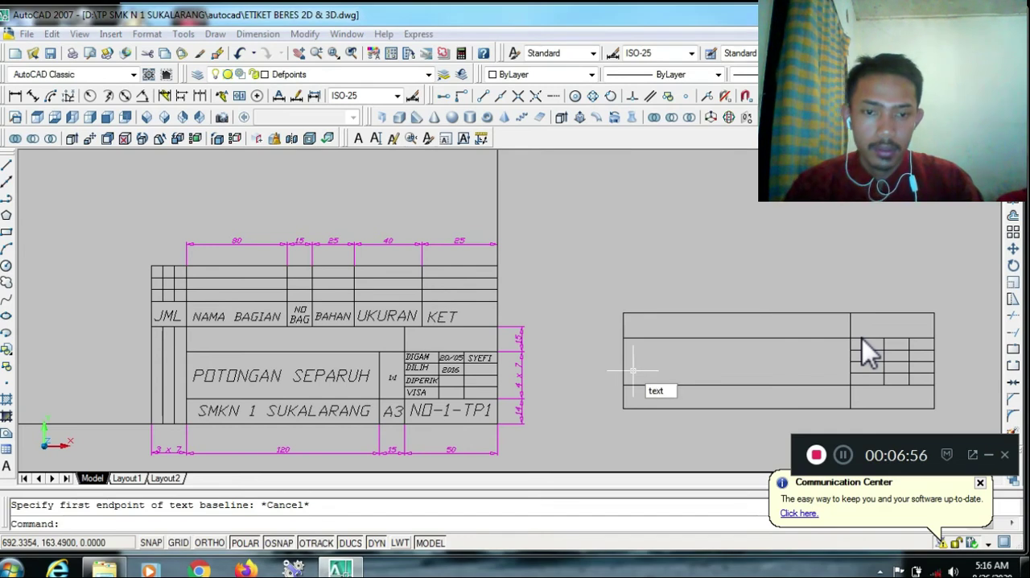
{"action": "key", "text": "Escape"}
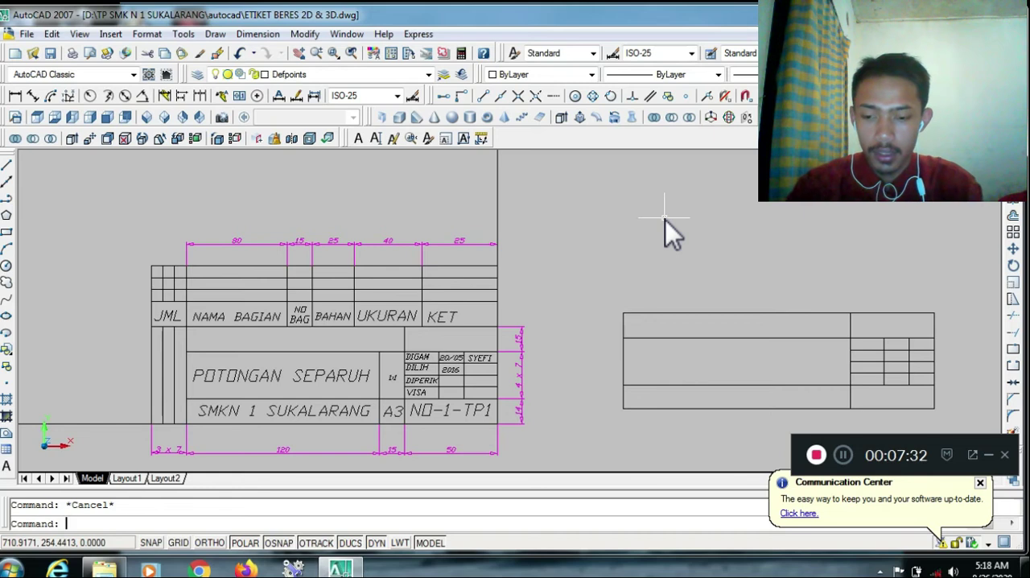
Add the single-line text NAMA GAMBAR with Align justification, its baseline spanning the large middle cell of the new title block
{"action": "type", "text": "xt"}
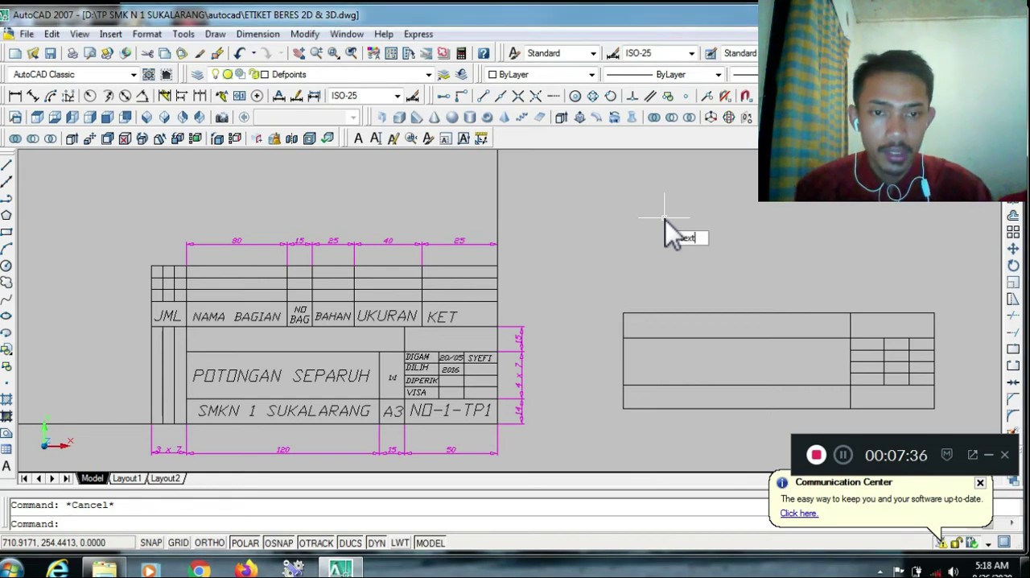
{"action": "key", "text": "Return"}
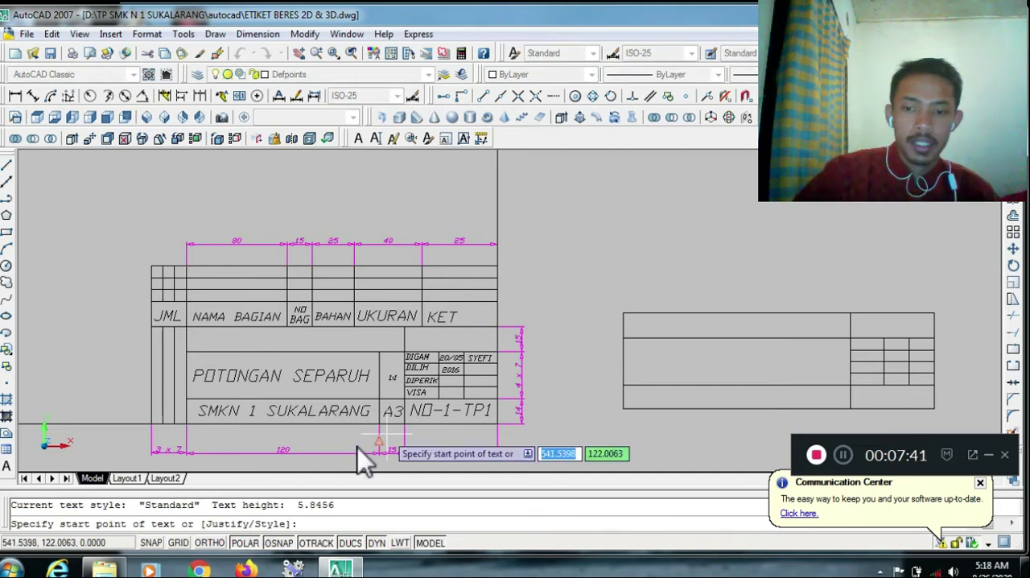
{"action": "type", "text": "j"}
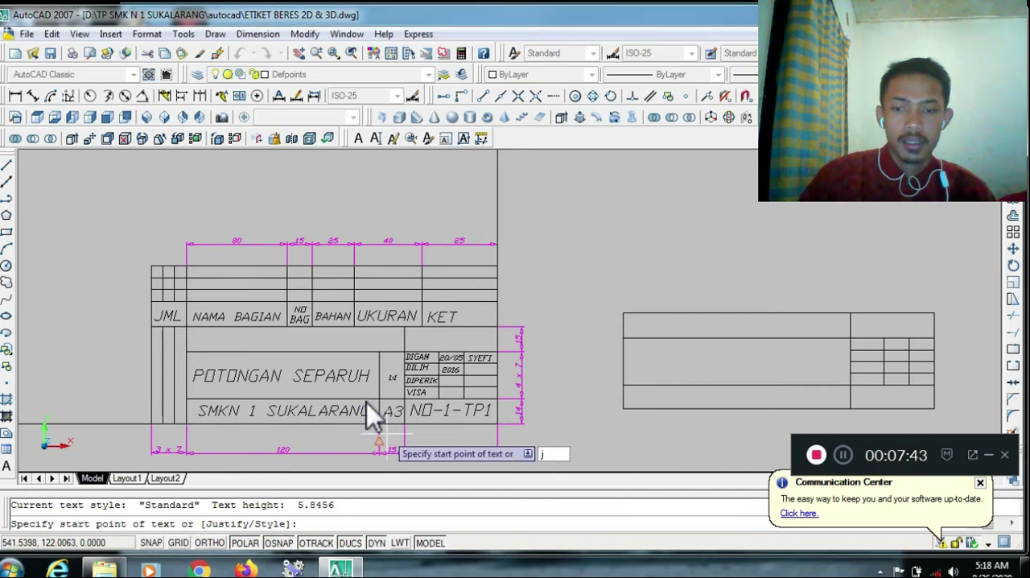
{"action": "key", "text": "Return"}
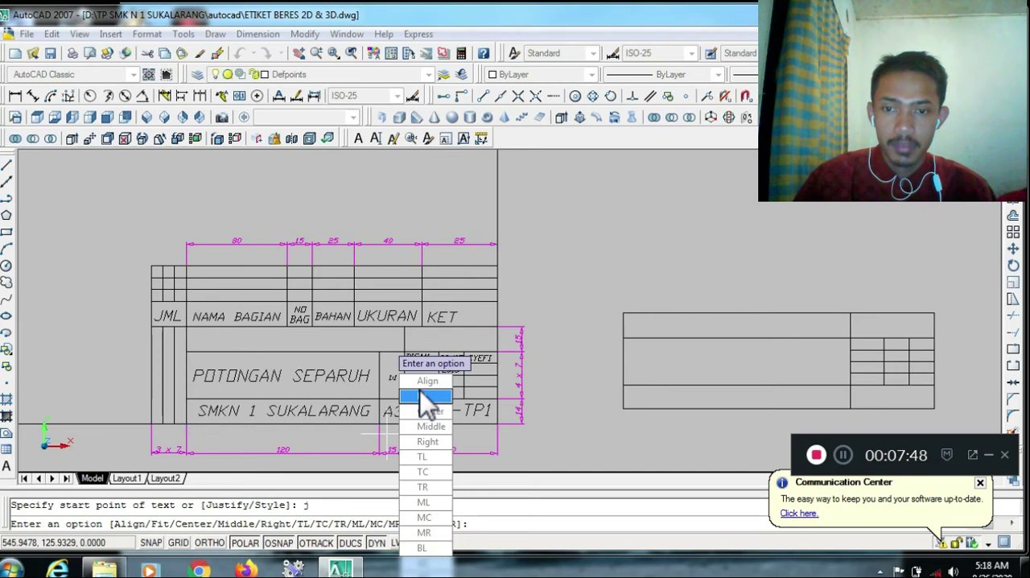
{"action": "type", "text": "a"}
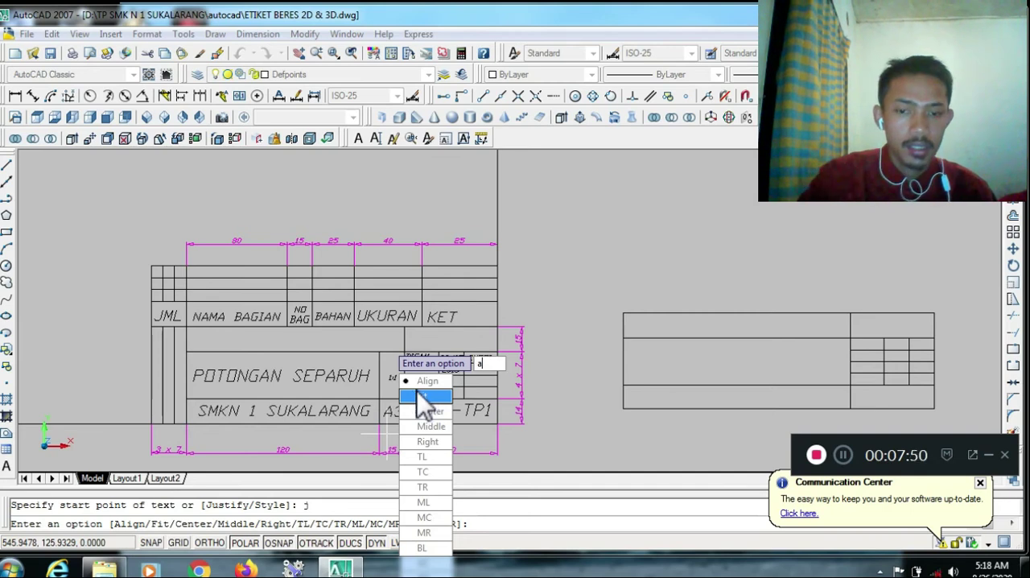
{"action": "key", "text": "Return"}
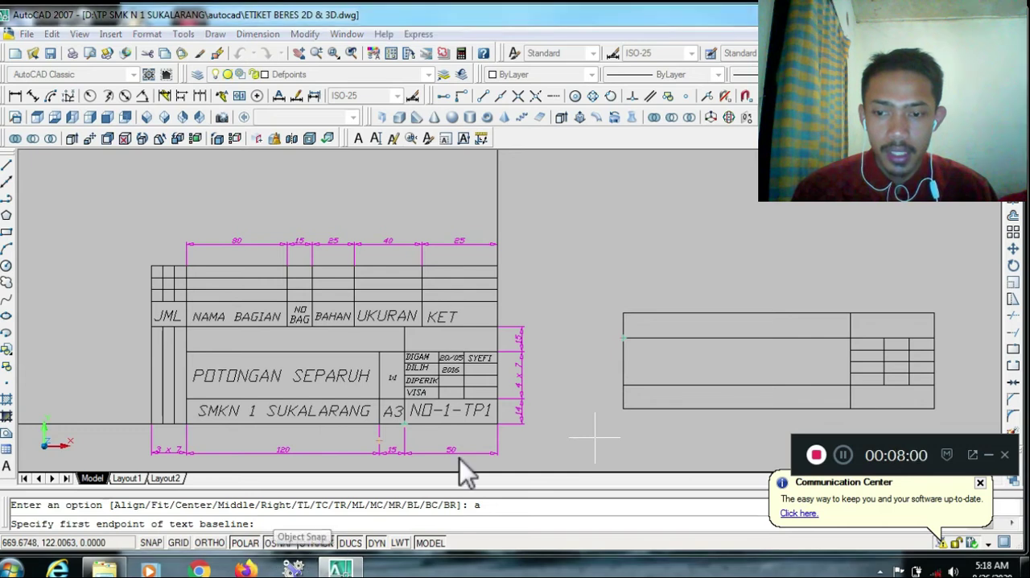
{"action": "left_click", "coordinate": [635, 377]}
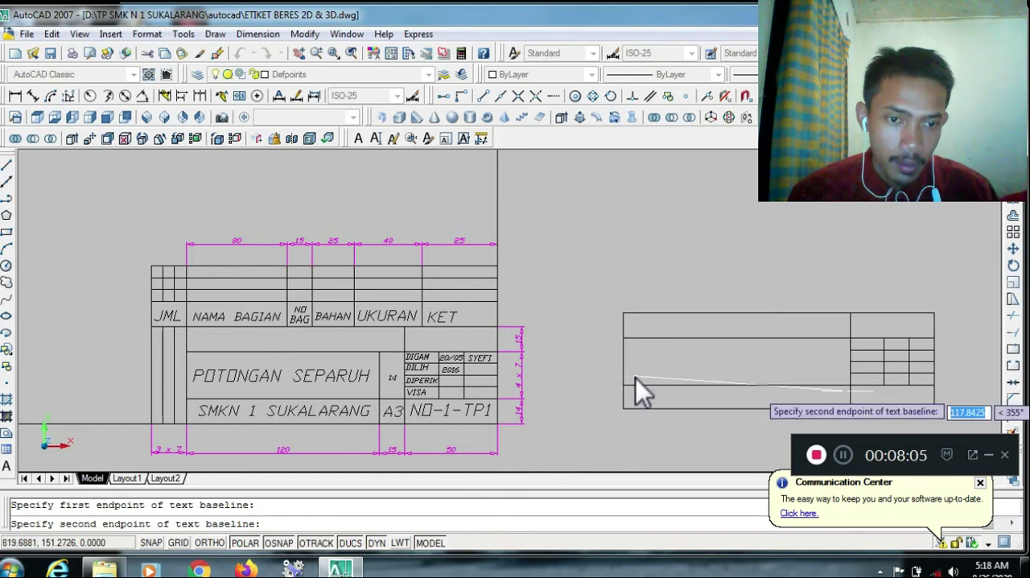
{"action": "left_click", "coordinate": [832, 379]}
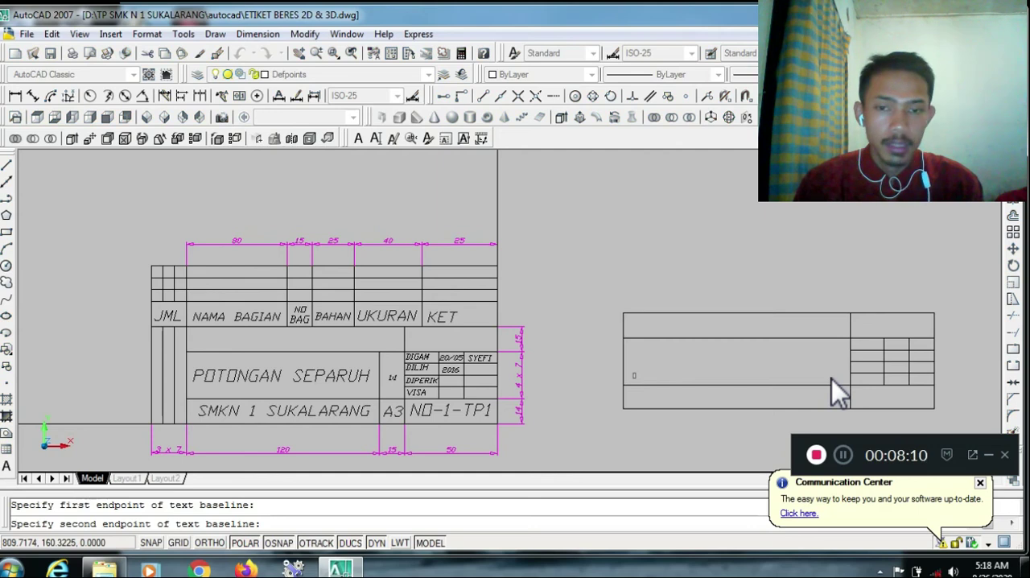
{"action": "type", "text": "NAMA GAMBAR"}
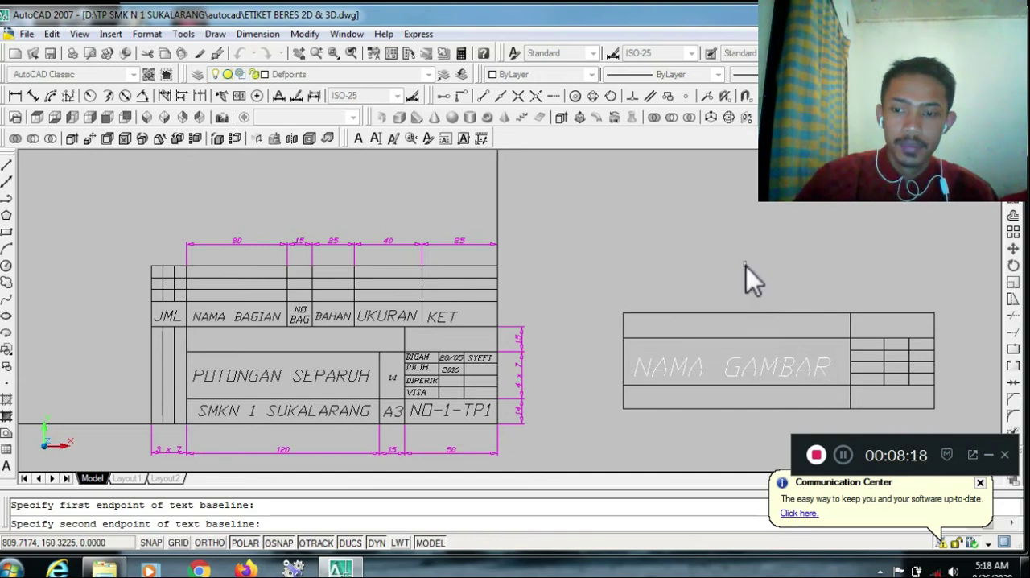
{"action": "key", "text": "Return"}
{"action": "key", "text": "Return"}
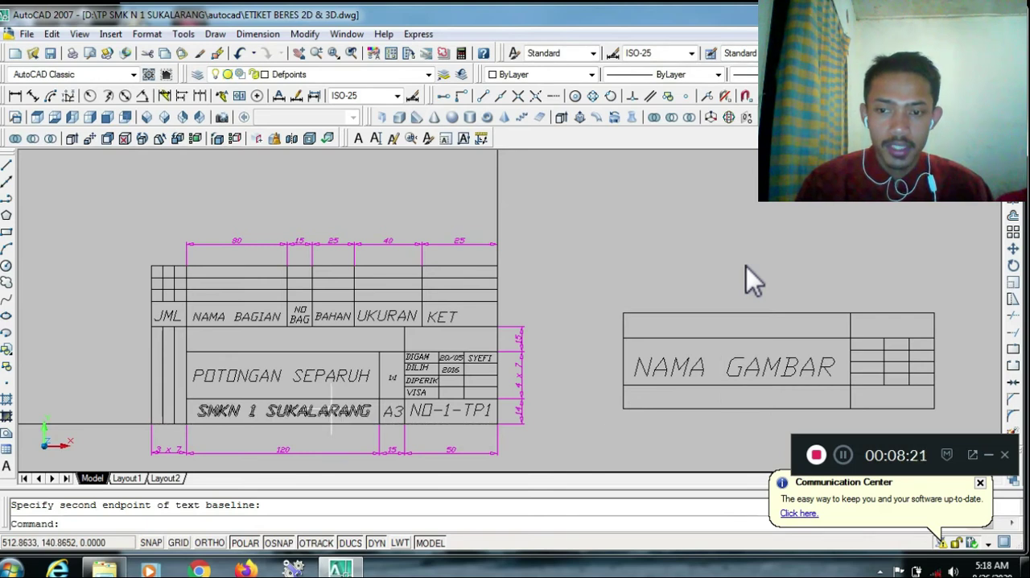
Add the single-line text SMKN 1 SUKALARANG with Align justification and object snap off, its baseline spanning the wide bottom cell of the new title block
{"action": "type", "text": "TEXT"}
{"action": "key", "text": "Return"}
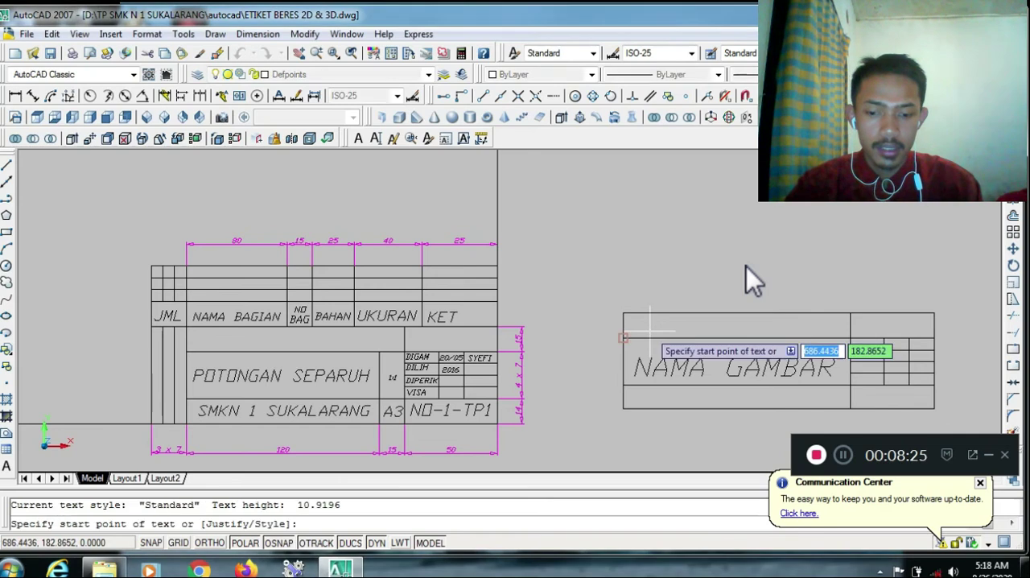
{"action": "type", "text": "J"}
{"action": "key", "text": "Return"}
{"action": "type", "text": "A"}
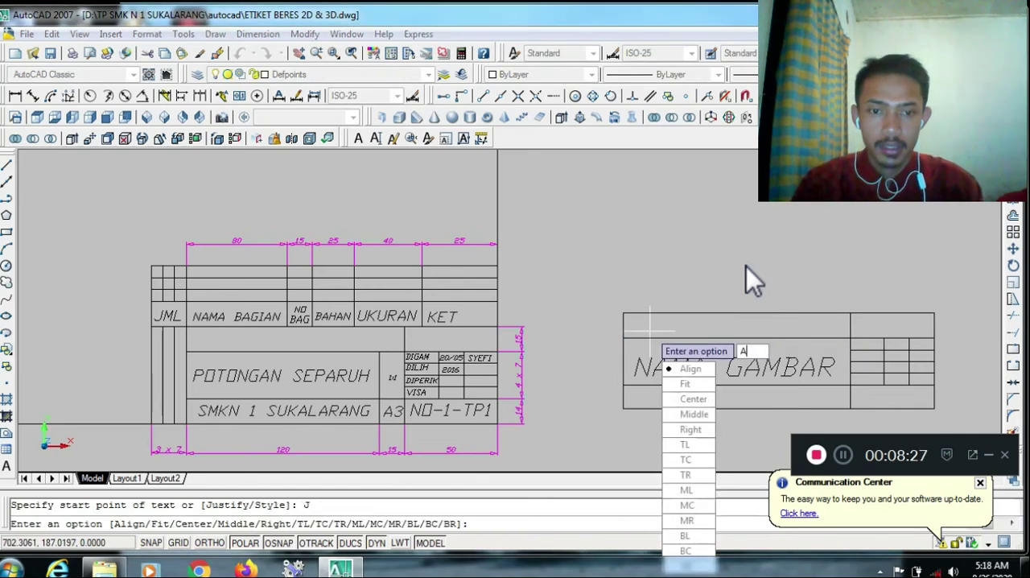
{"action": "key", "text": "Return"}
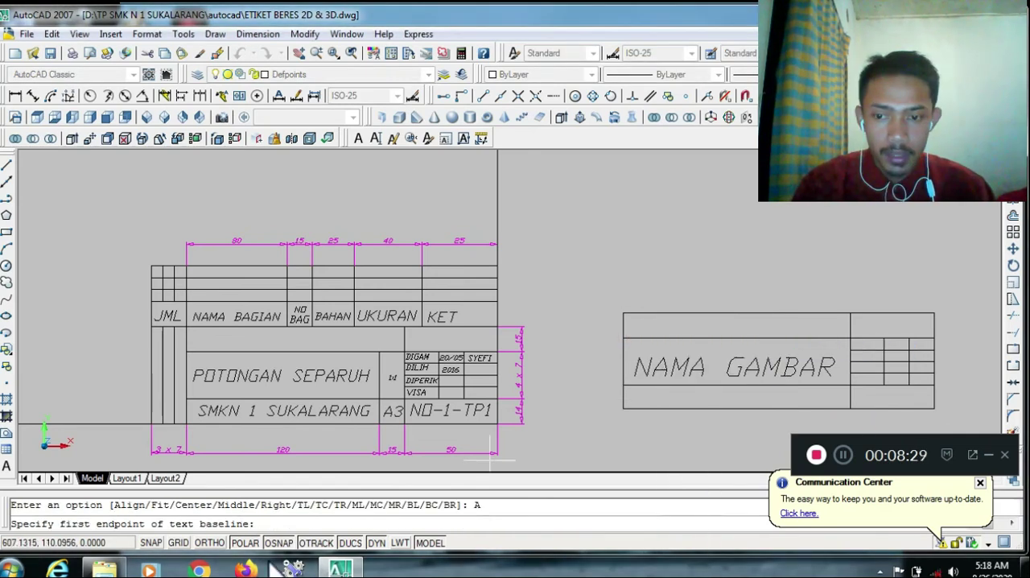
{"action": "key", "text": "F3"}
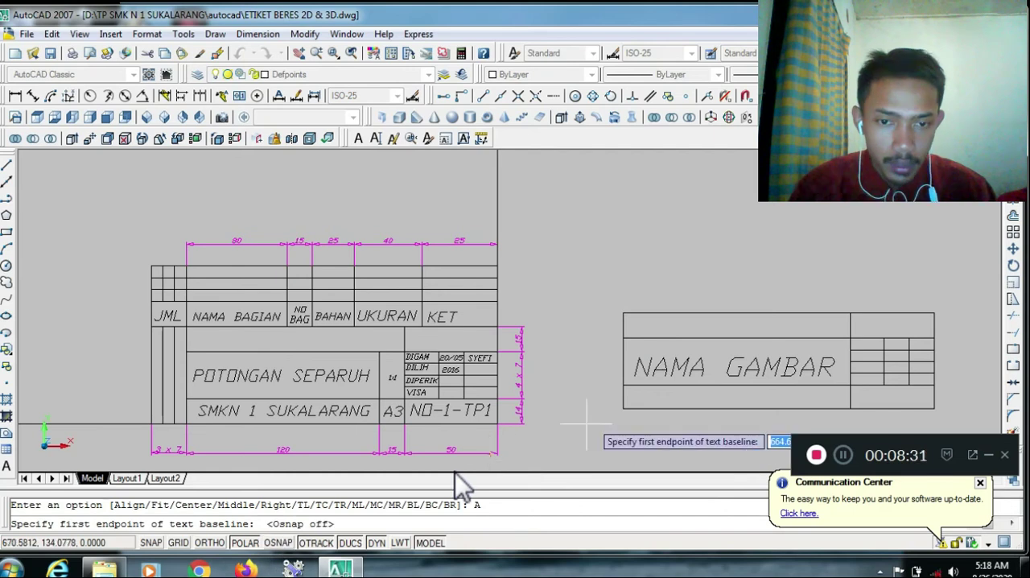
{"action": "left_click", "coordinate": [636, 402]}
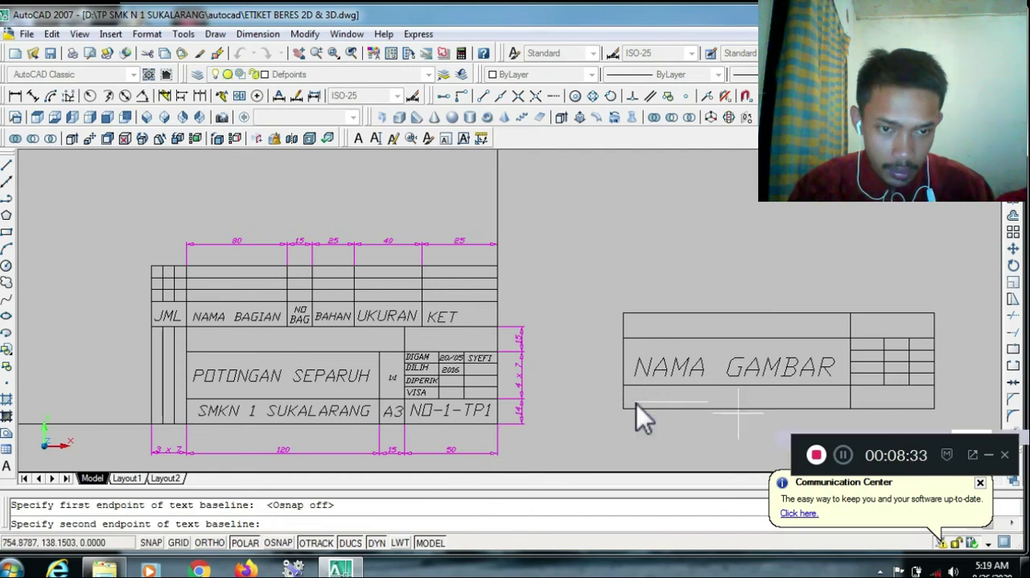
{"action": "left_click", "coordinate": [834, 400]}
{"action": "type", "text": "SMK"}
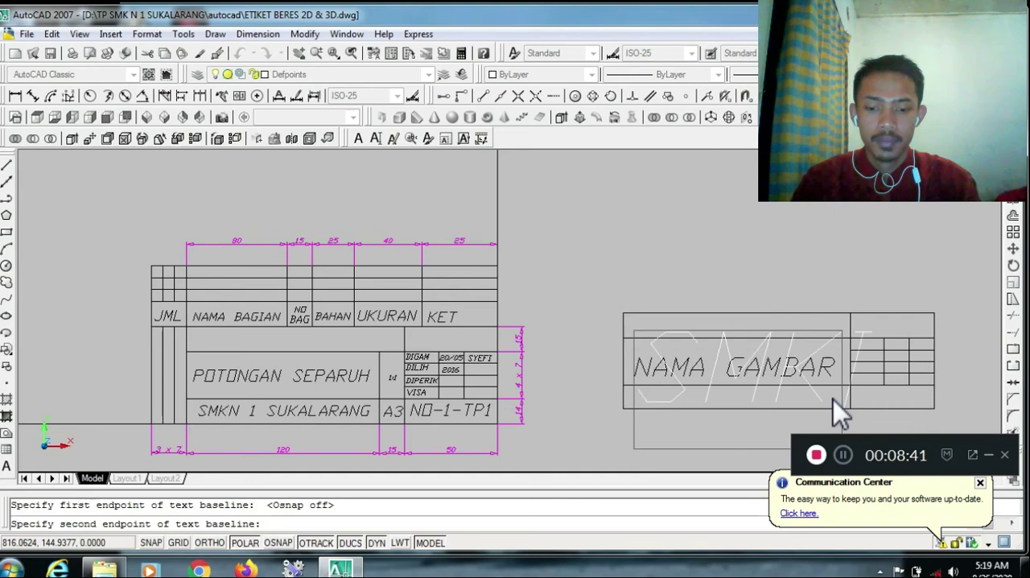
{"action": "type", "text": "N 1 SU"}
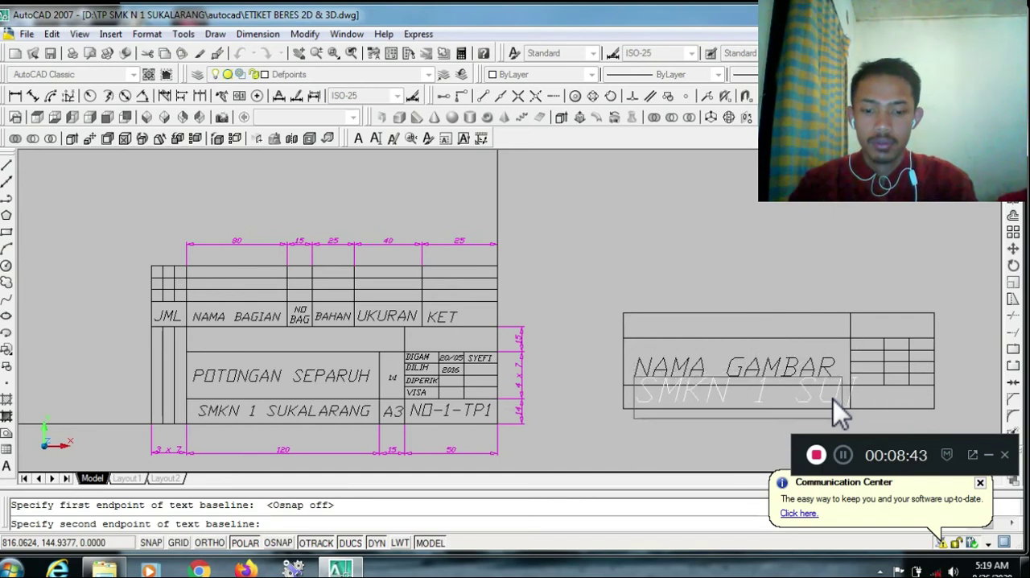
{"action": "type", "text": "KALARANG"}
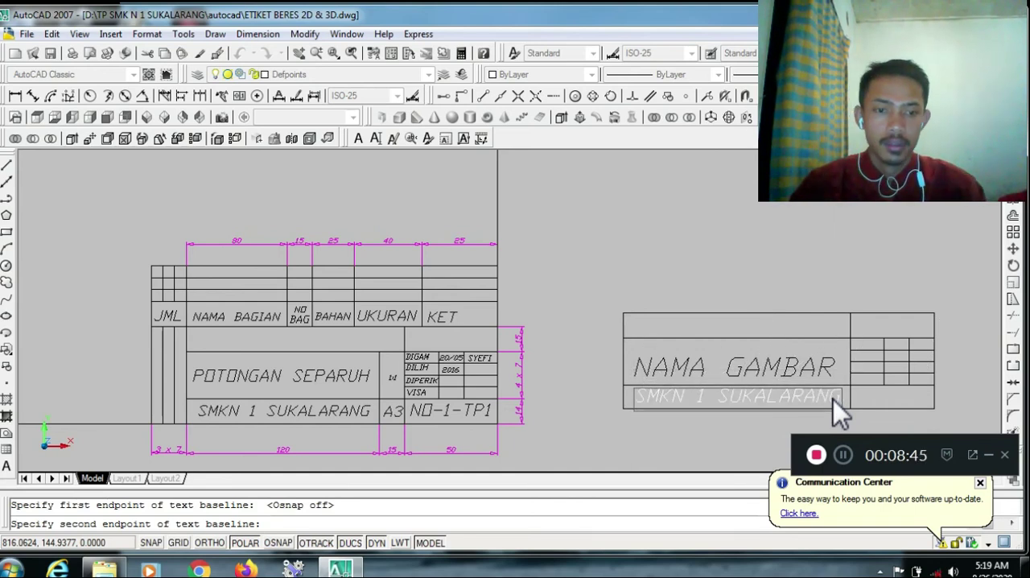
{"action": "key", "text": "Return"}
{"action": "key", "text": "Return"}
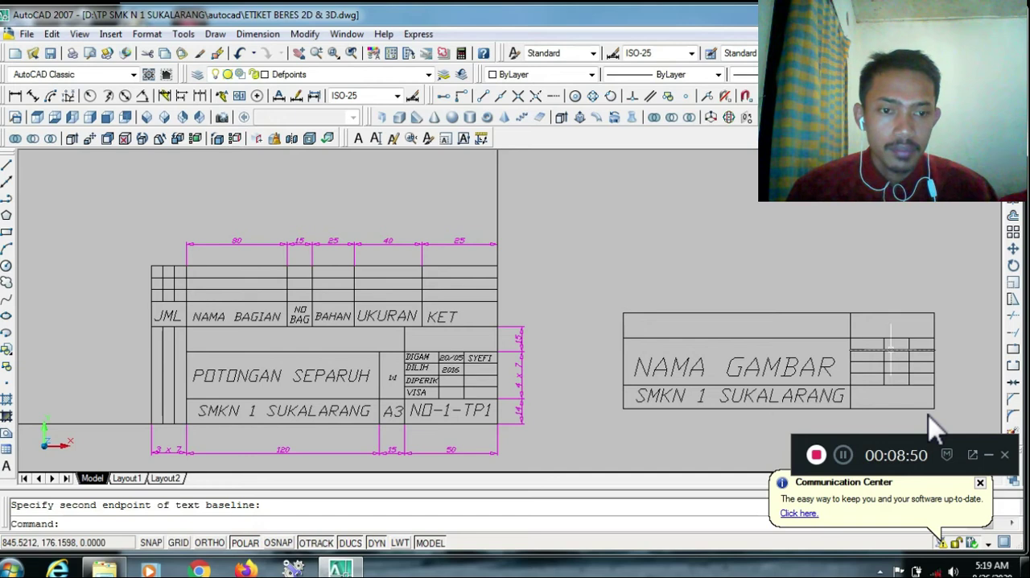
Shorten the baselines of NAMA GAMBAR by about 18 units and SMKN 1 SUKALARANG by about 22 units from their right ends
{"action": "left_click", "coordinate": [863, 265]}
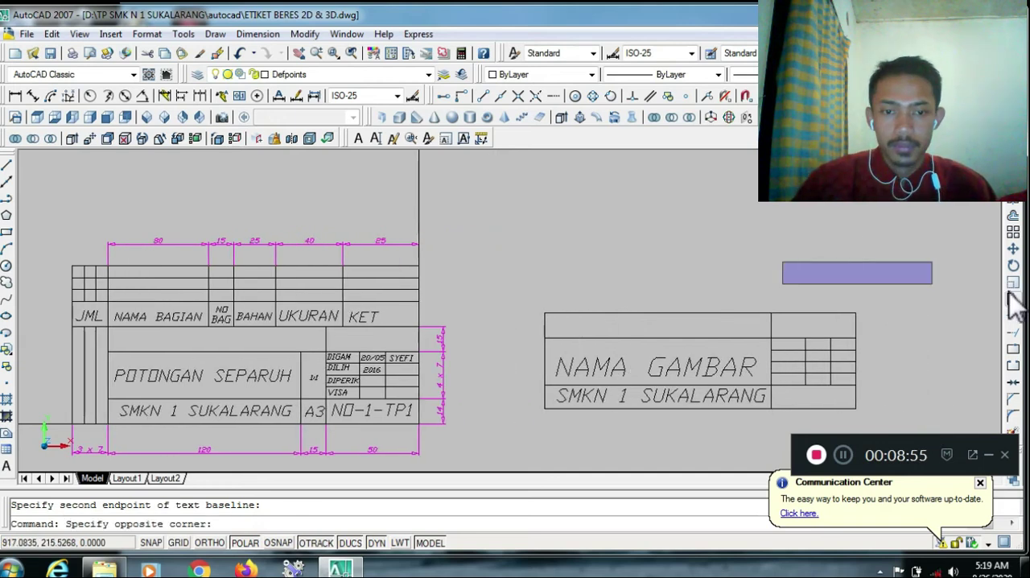
{"action": "key", "text": "Escape"}
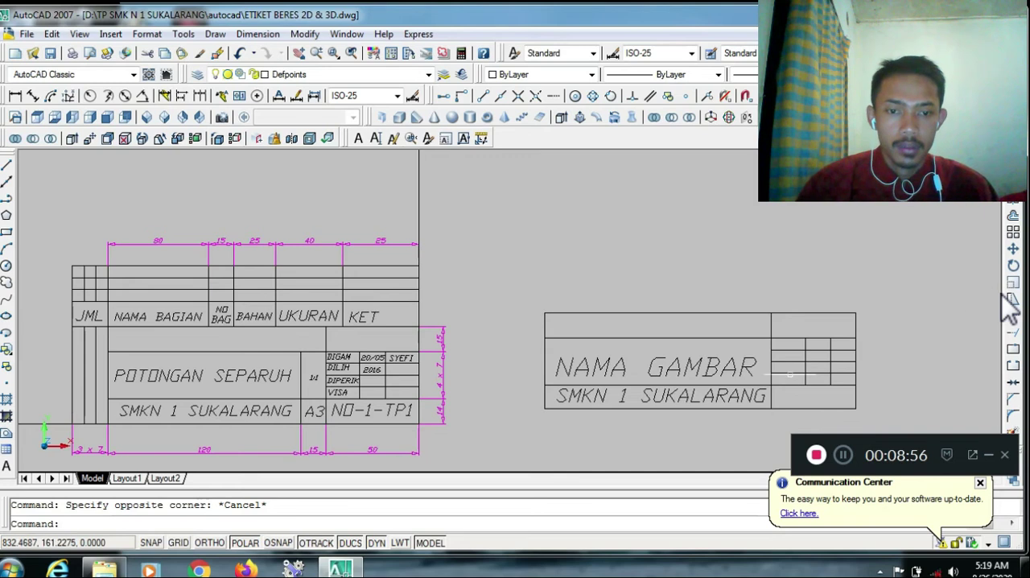
{"action": "left_click", "coordinate": [733, 367]}
{"action": "left_click", "coordinate": [752, 376]}
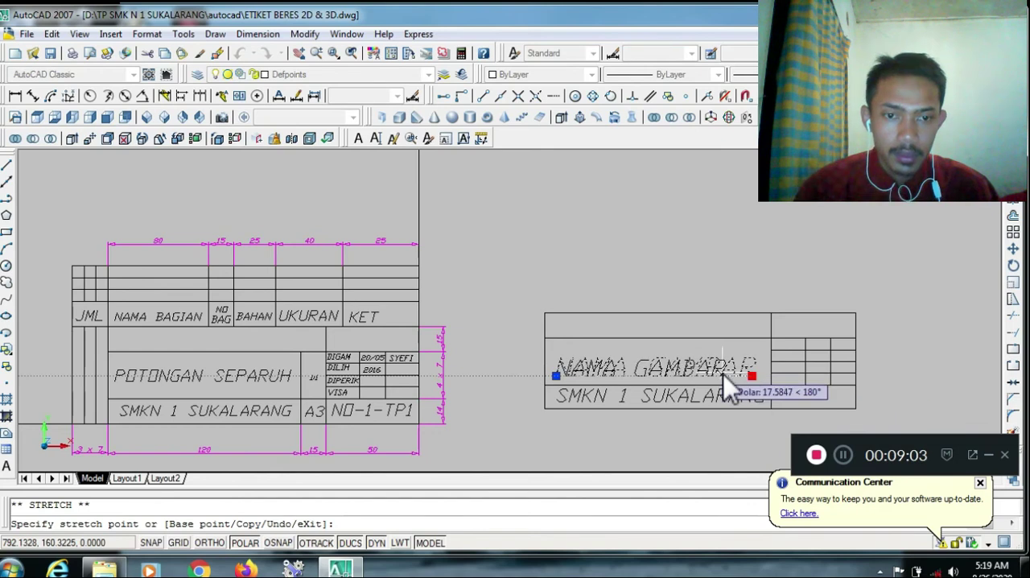
{"action": "left_click", "coordinate": [723, 372]}
{"action": "left_click", "coordinate": [738, 403]}
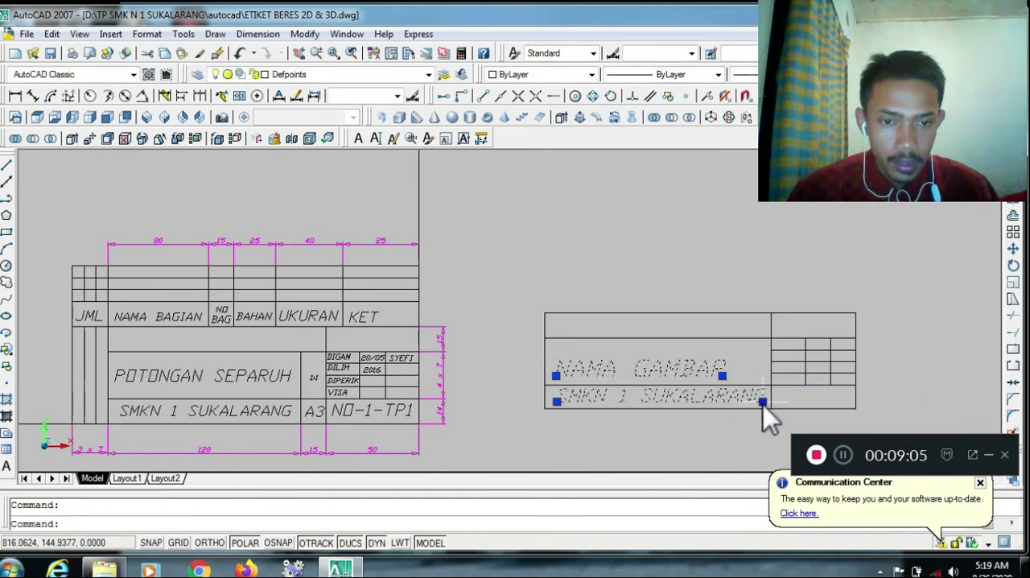
{"action": "left_click", "coordinate": [763, 401]}
{"action": "left_click", "coordinate": [726, 400]}
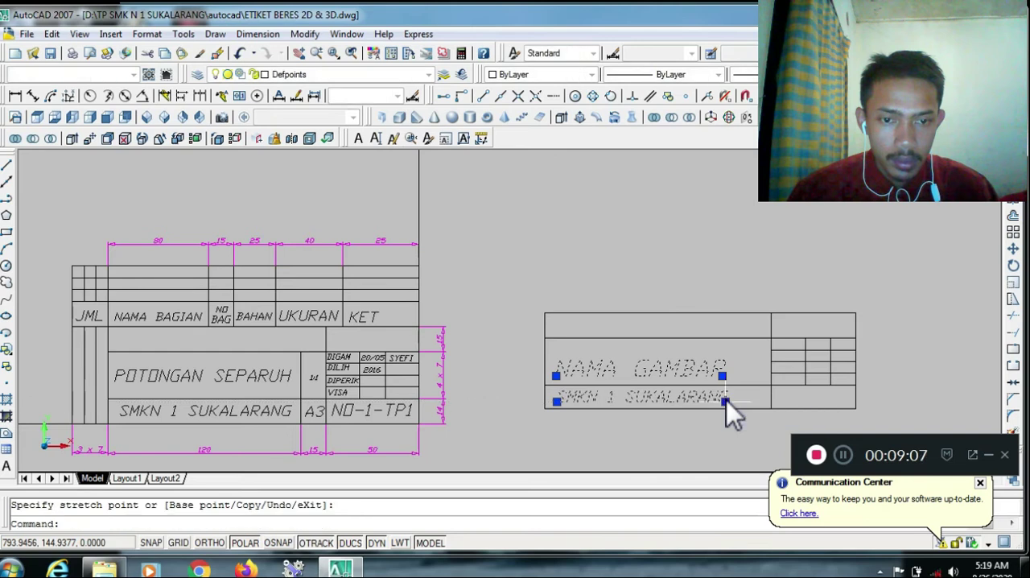
{"action": "key", "text": "Escape"}
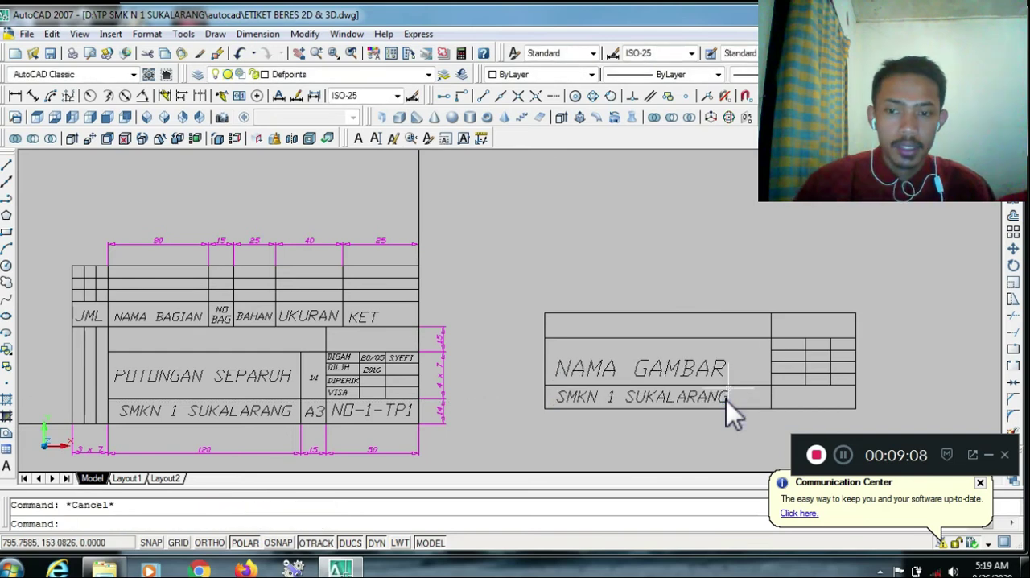
{"action": "type", "text": "o"}
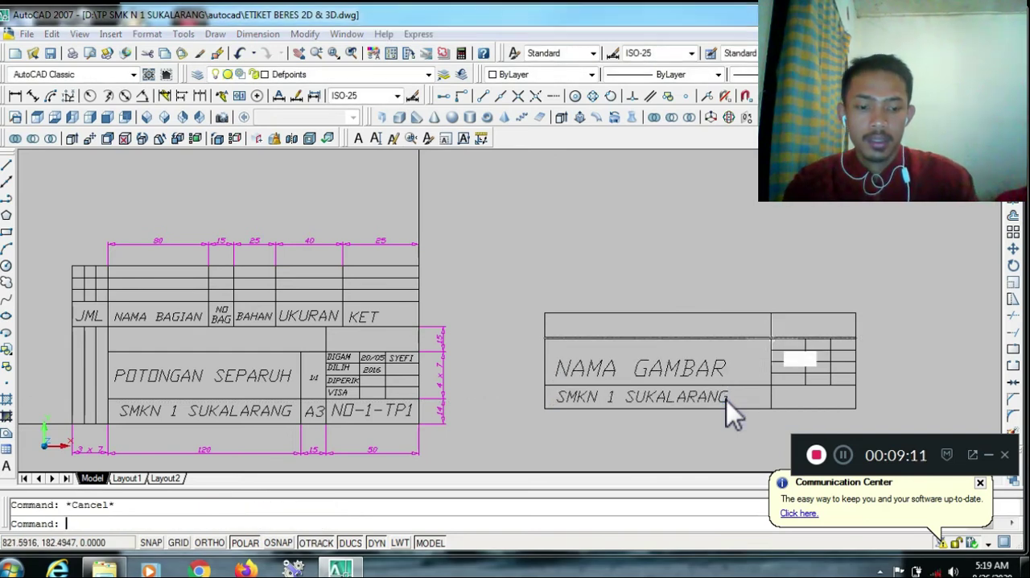
{"action": "key", "text": "Return"}
{"action": "type", "text": "15"}
{"action": "key", "text": "Return"}
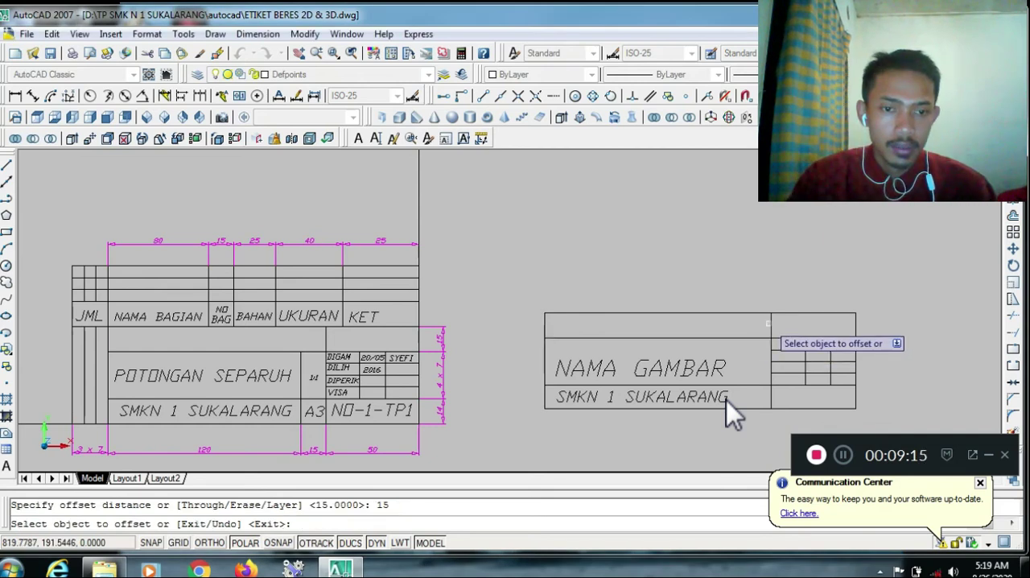
{"action": "left_click", "coordinate": [772, 327]}
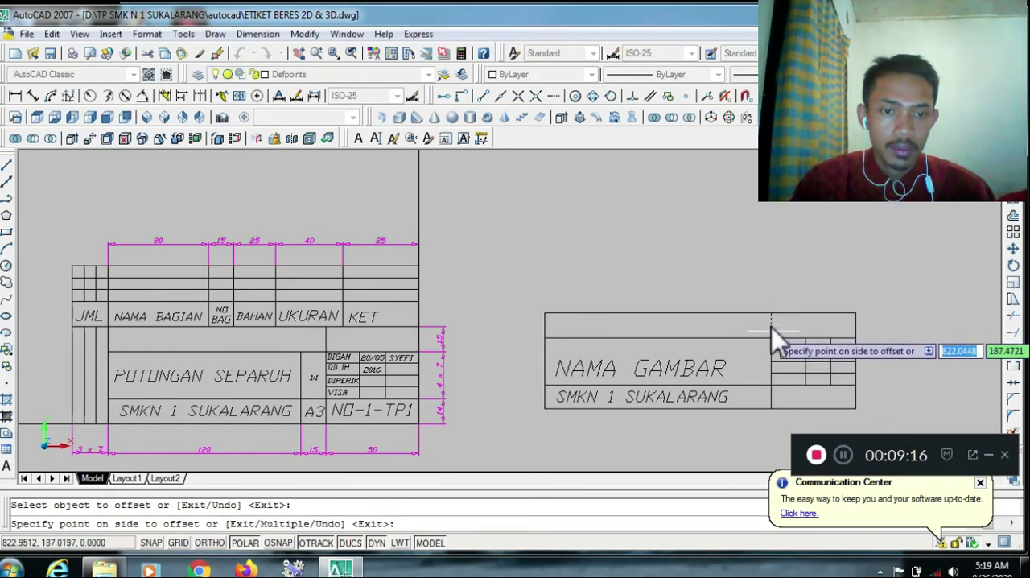
{"action": "key", "text": "Escape"}
Offset the vertical divider segments beside the four small rows and in the bottom row 15 units to the left
{"action": "key", "text": "Return"}
{"action": "type", "text": "15"}
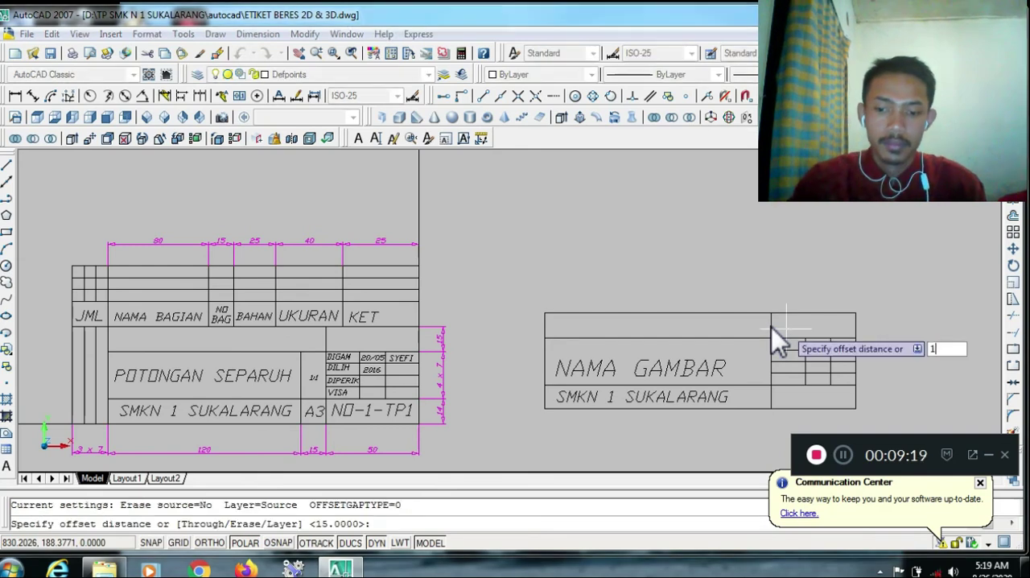
{"action": "key", "text": "Return"}
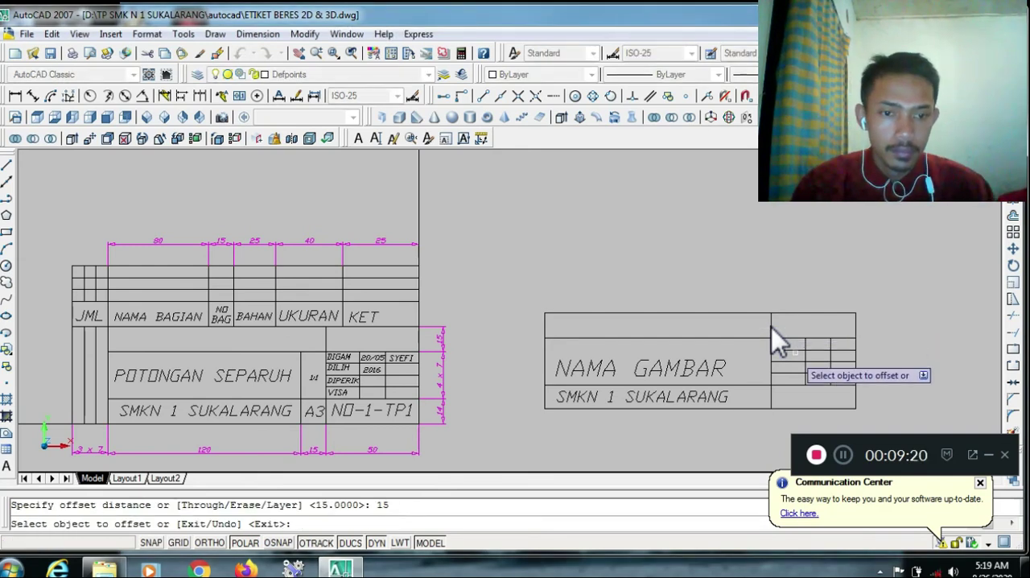
{"action": "left_click", "coordinate": [771, 370]}
{"action": "left_click", "coordinate": [756, 370]}
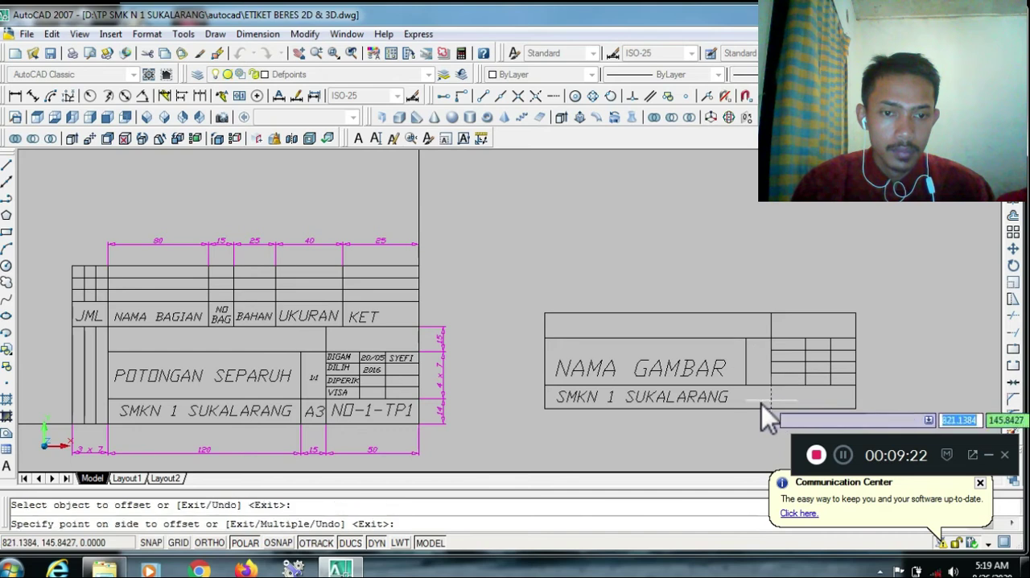
{"action": "key", "text": "Escape"}
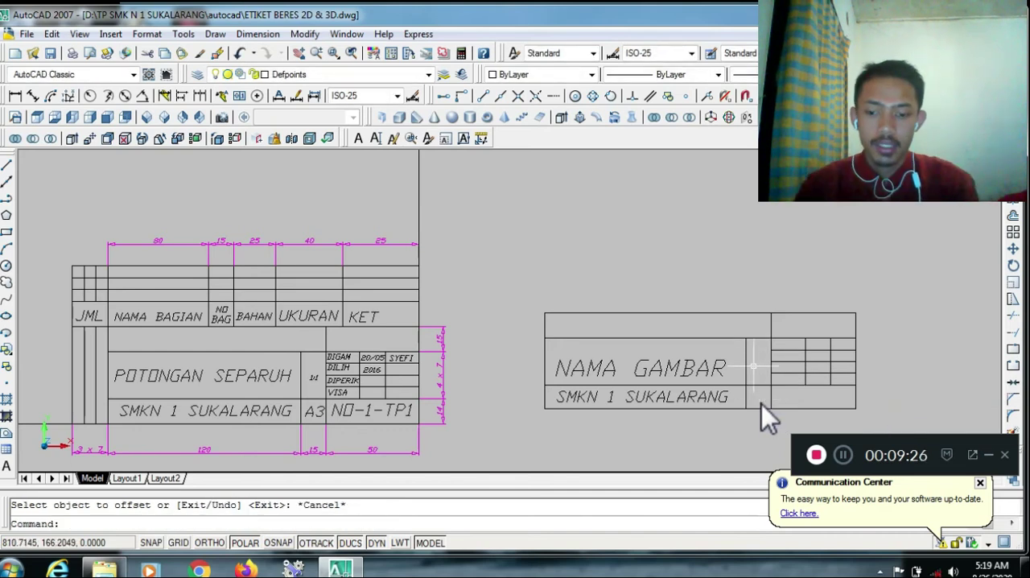
Add the scale text 1 : 1 with Align justification, its baseline spanning the narrow cell beside NAMA GAMBAR
{"action": "type", "text": "TETX"}
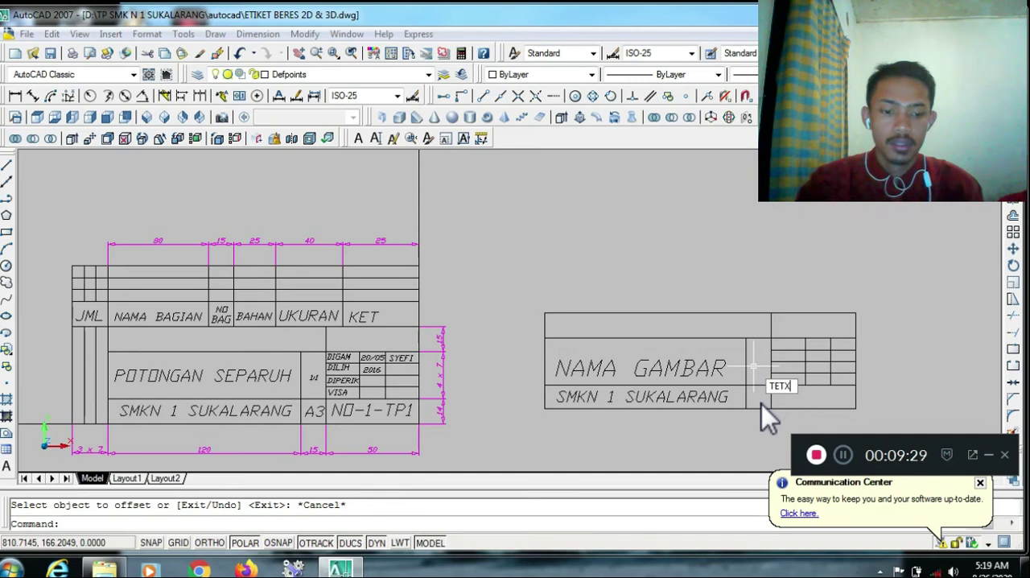
{"action": "key", "text": "Escape"}
{"action": "type", "text": "TEX"}
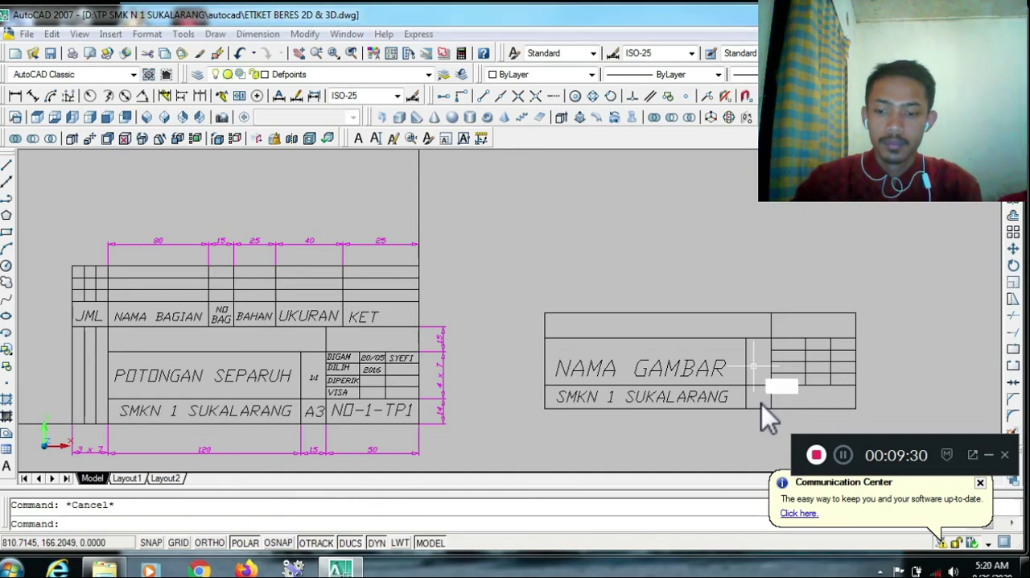
{"action": "type", "text": "T"}
{"action": "key", "text": "Return"}
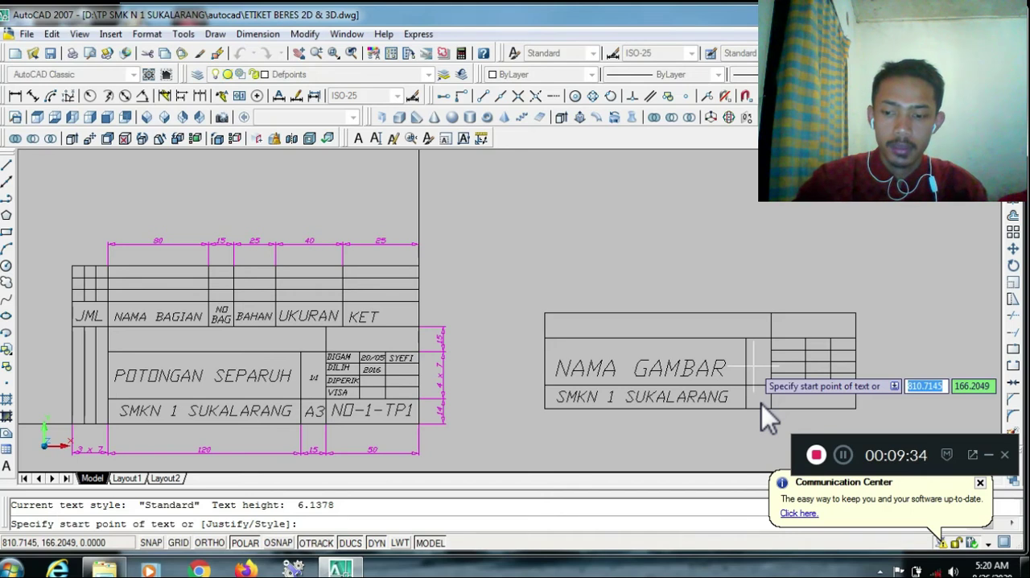
{"action": "type", "text": "j"}
{"action": "key", "text": "Return"}
{"action": "type", "text": "A"}
{"action": "key", "text": "Return"}
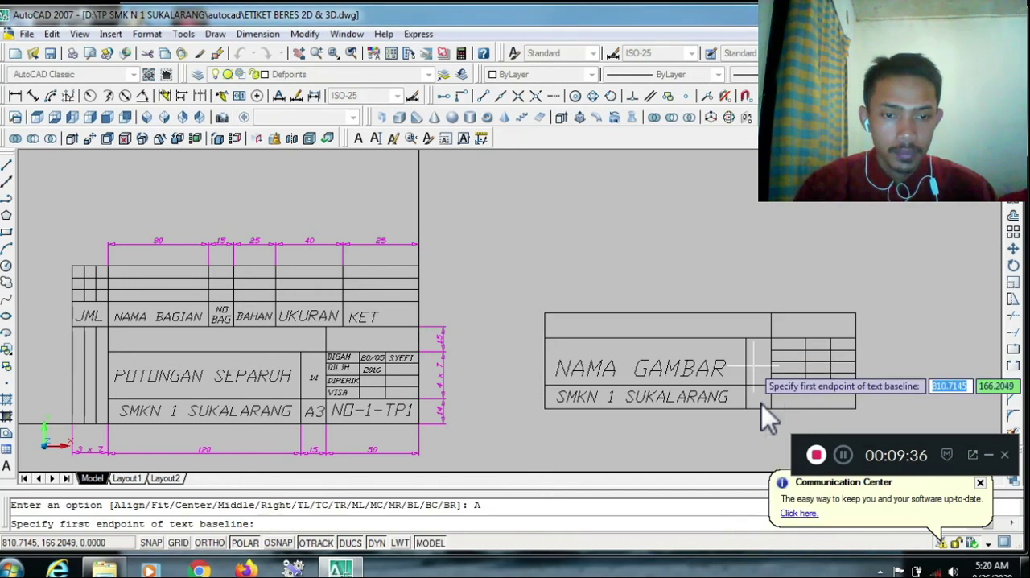
{"action": "left_click", "coordinate": [750, 360]}
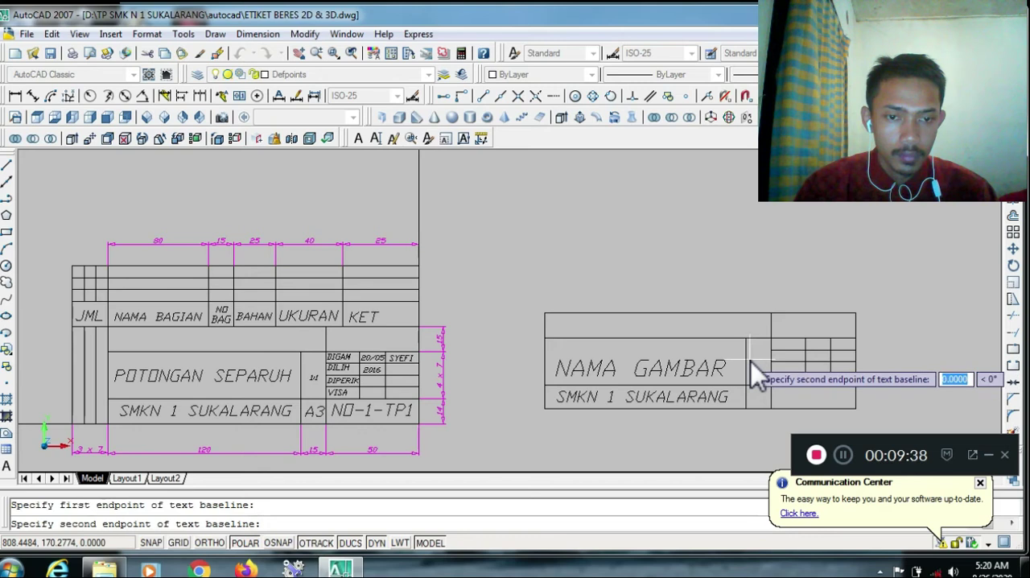
{"action": "left_click", "coordinate": [764, 365]}
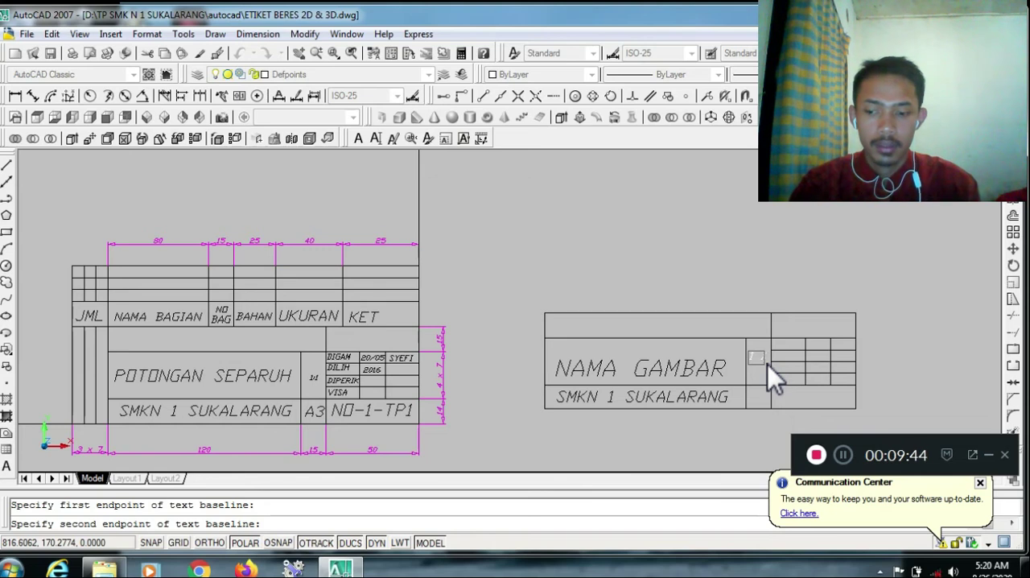
{"action": "key", "text": "Return"}
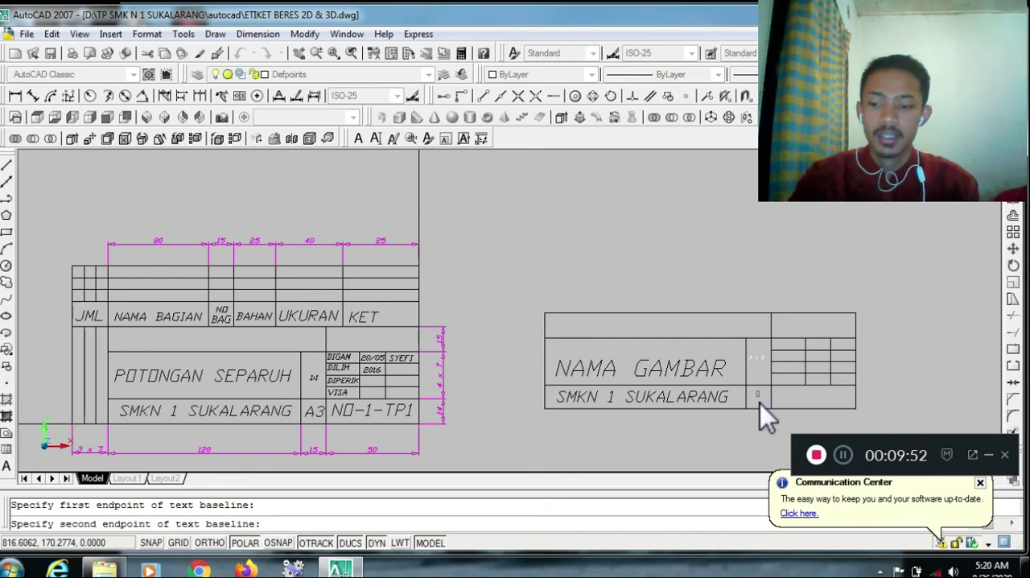
Add the text A3 in the narrow cell beside SMKN 1 SUKALARANG and finish the text entry
{"action": "type", "text": "3"}
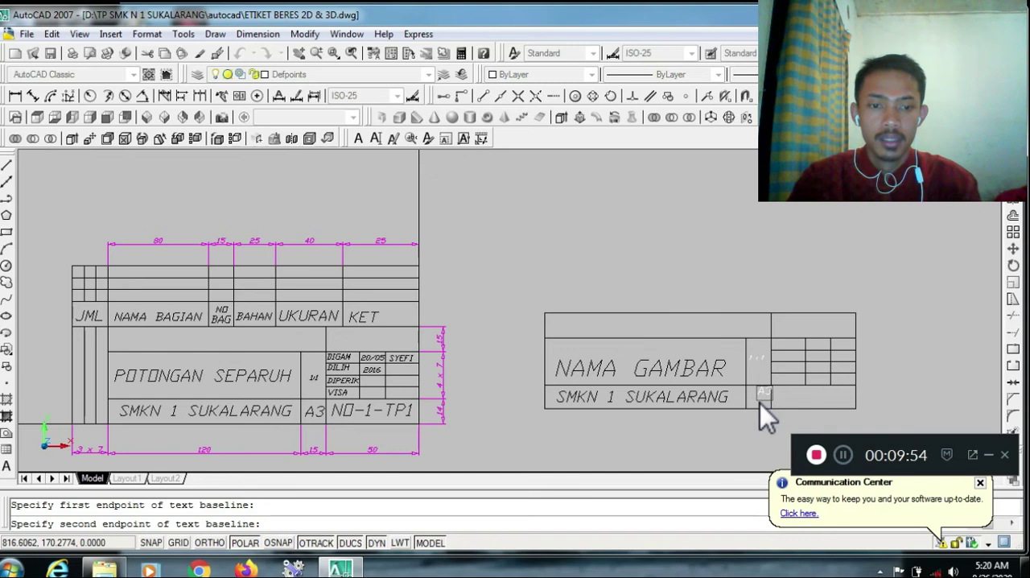
{"action": "left_click", "coordinate": [780, 343]}
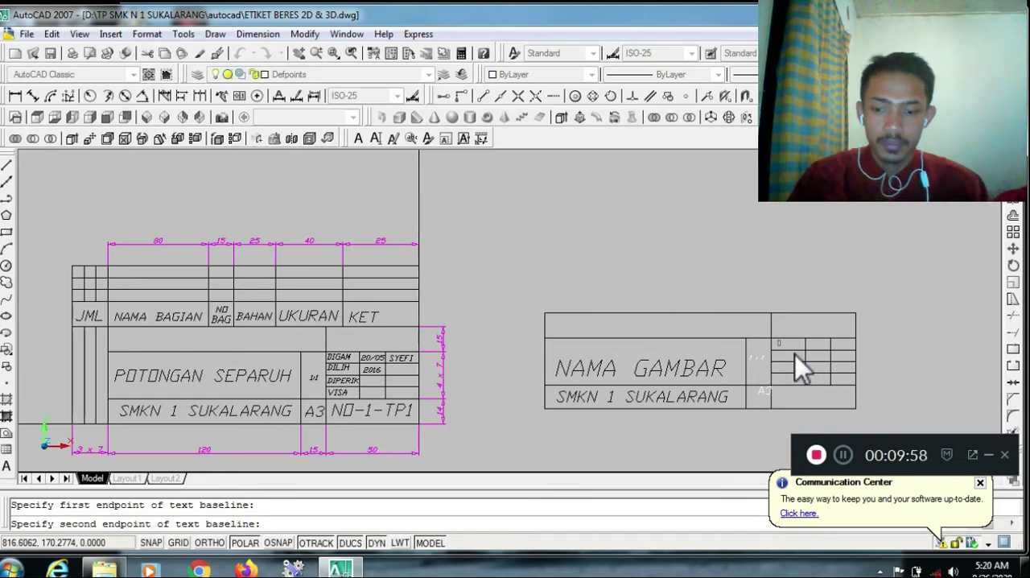
{"action": "type", "text": "G"}
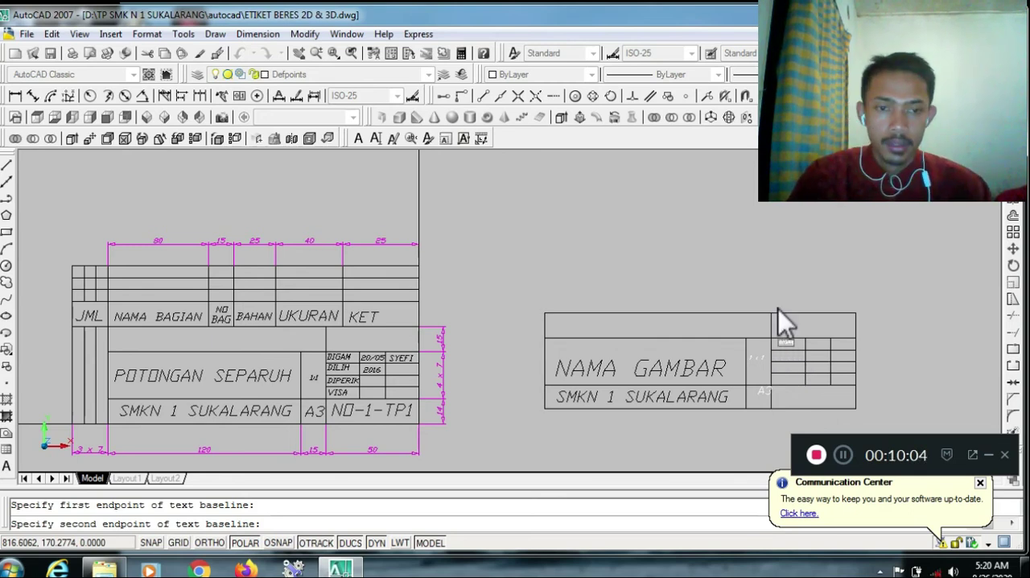
{"action": "key", "text": "Return"}
Move the A3 text down and to the left so it sits inside the narrow cell beside SMKN 1 SUKALARANG
{"action": "left_click", "coordinate": [766, 389]}
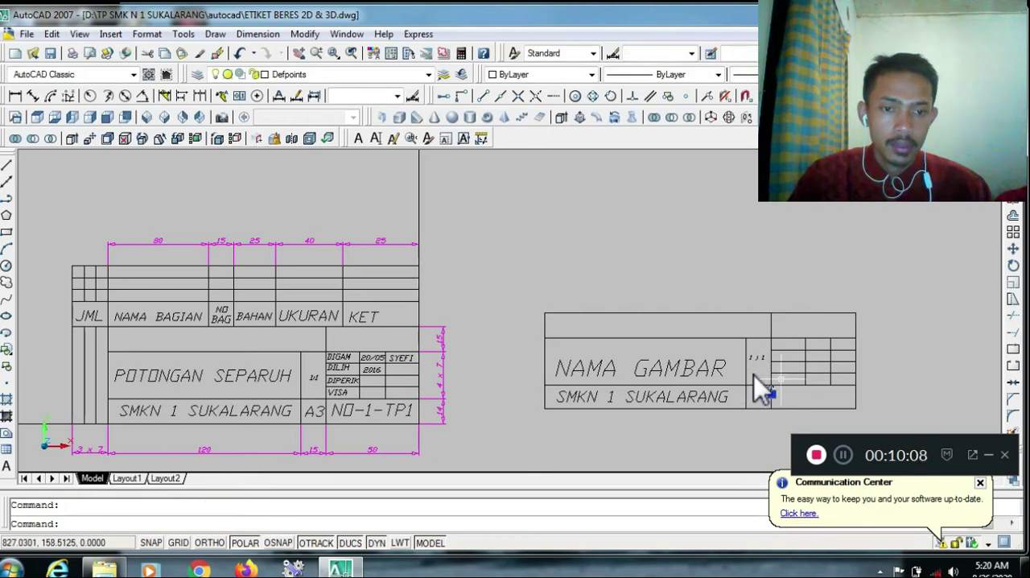
{"action": "left_click", "coordinate": [1012, 251]}
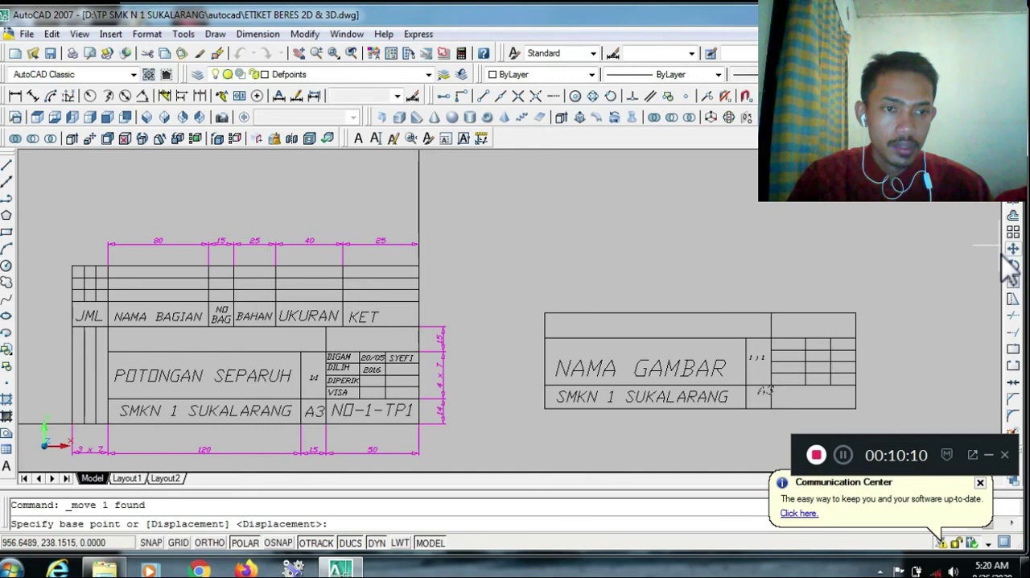
{"action": "left_click", "coordinate": [765, 390]}
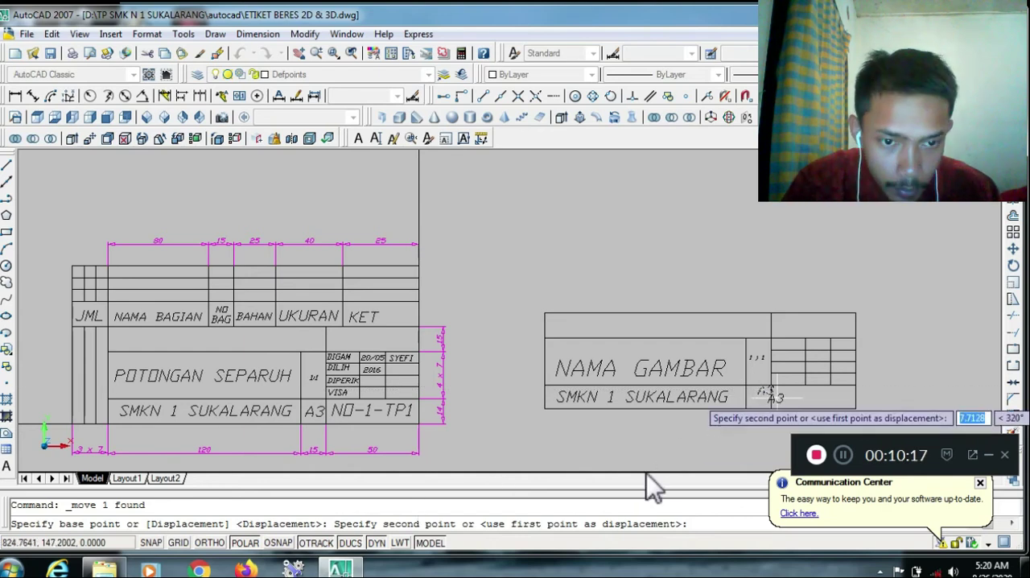
{"action": "scroll", "coordinate": [755, 400], "scroll_direction": "up", "scroll_amount": 2}
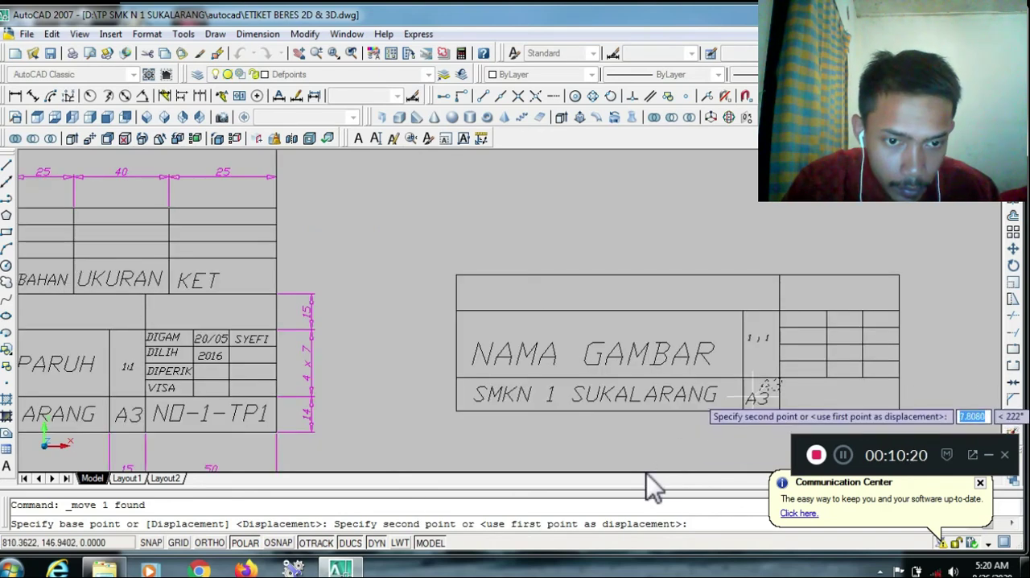
{"action": "left_click", "coordinate": [755, 395]}
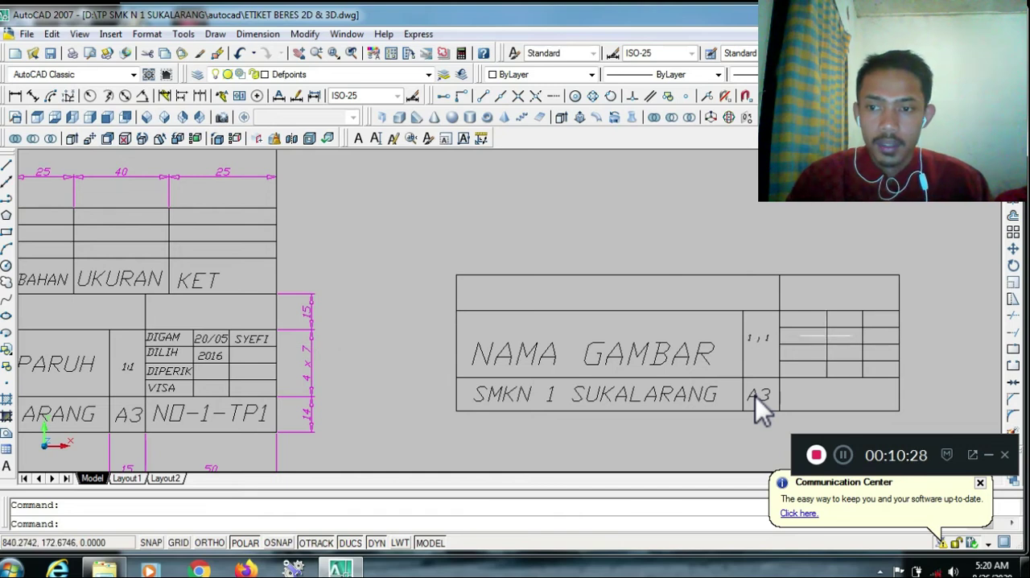
{"action": "scroll", "coordinate": [755, 395], "scroll_direction": "down", "scroll_amount": 2}
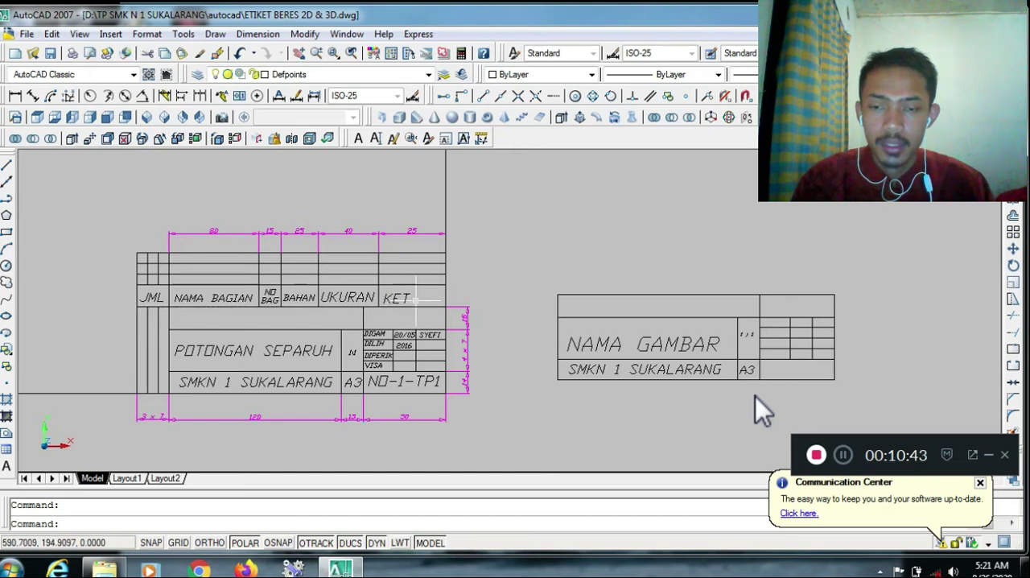
Turn on object snap and add a linear dimension for the height of the KET header row in the existing title block
{"action": "left_click", "coordinate": [98, 136]}
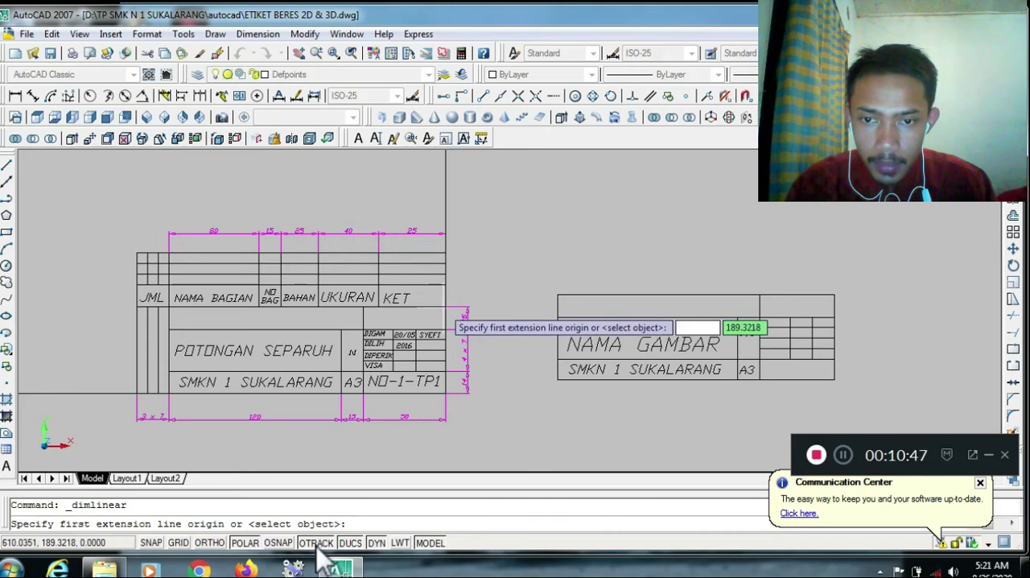
{"action": "left_click", "coordinate": [278, 542]}
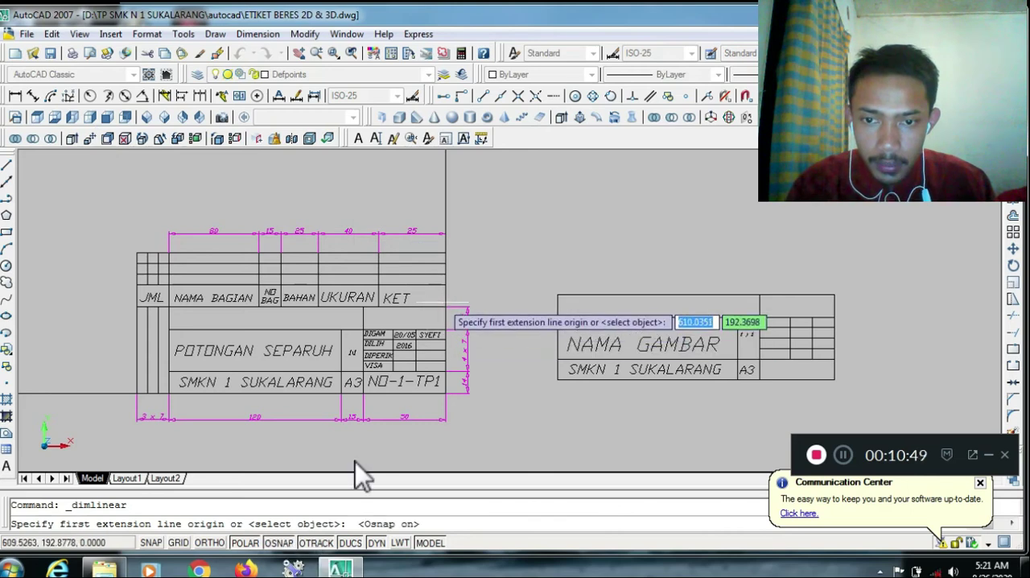
{"action": "left_click", "coordinate": [448, 315]}
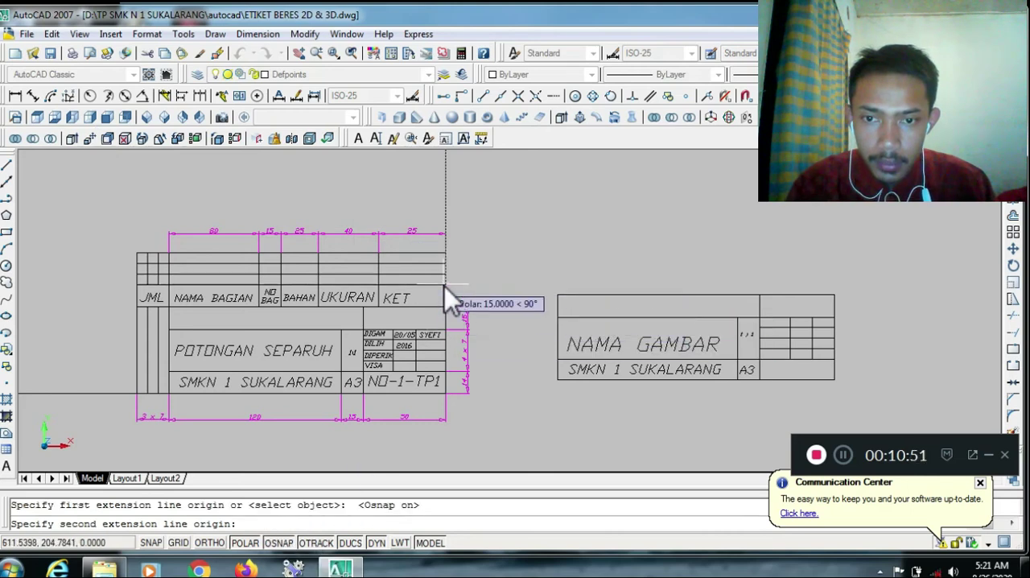
{"action": "left_click", "coordinate": [446, 286]}
{"action": "left_click", "coordinate": [469, 291]}
Offset the top edge of the new title block 15 units upward
{"action": "type", "text": "o"}
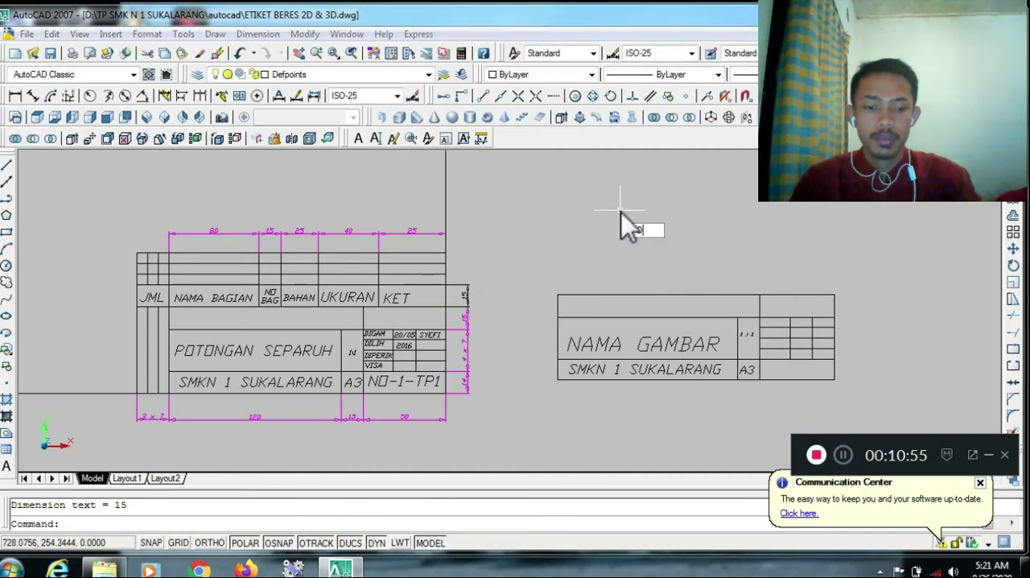
{"action": "key", "text": "Return"}
{"action": "type", "text": "15"}
{"action": "key", "text": "BackSpace"}
{"action": "type", "text": "5"}
{"action": "key", "text": "Return"}
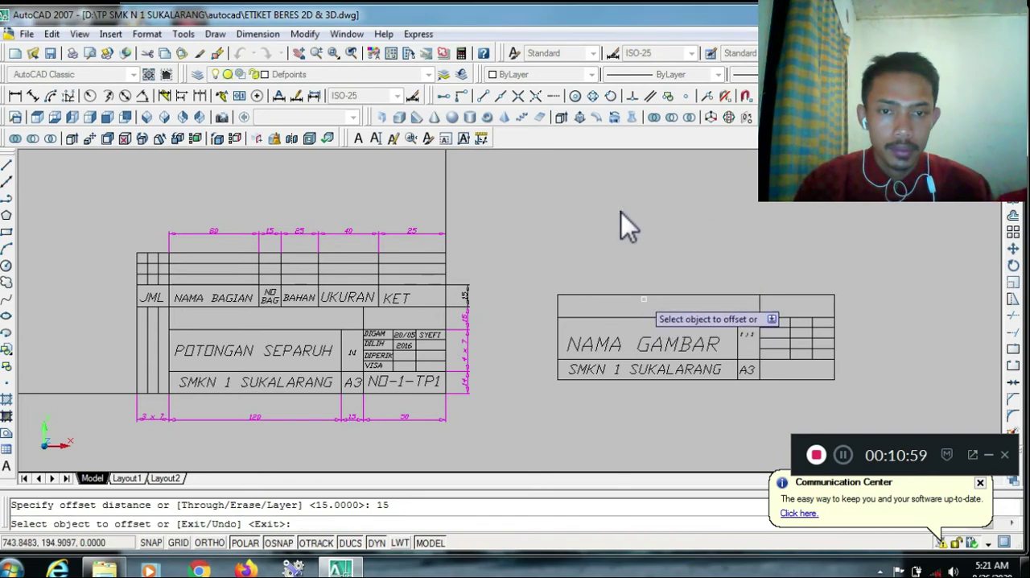
{"action": "left_click", "coordinate": [644, 294]}
{"action": "left_click", "coordinate": [642, 280]}
{"action": "key", "text": "Escape"}
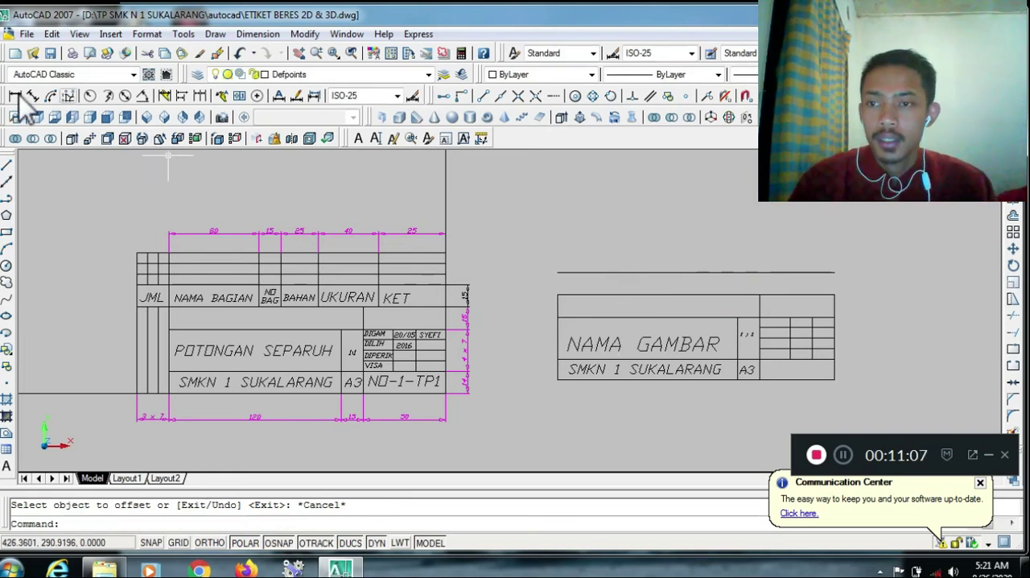
Offset the line above the new title block upward three times in succession at 7-unit spacing
{"action": "type", "text": "o"}
{"action": "key", "text": "Return"}
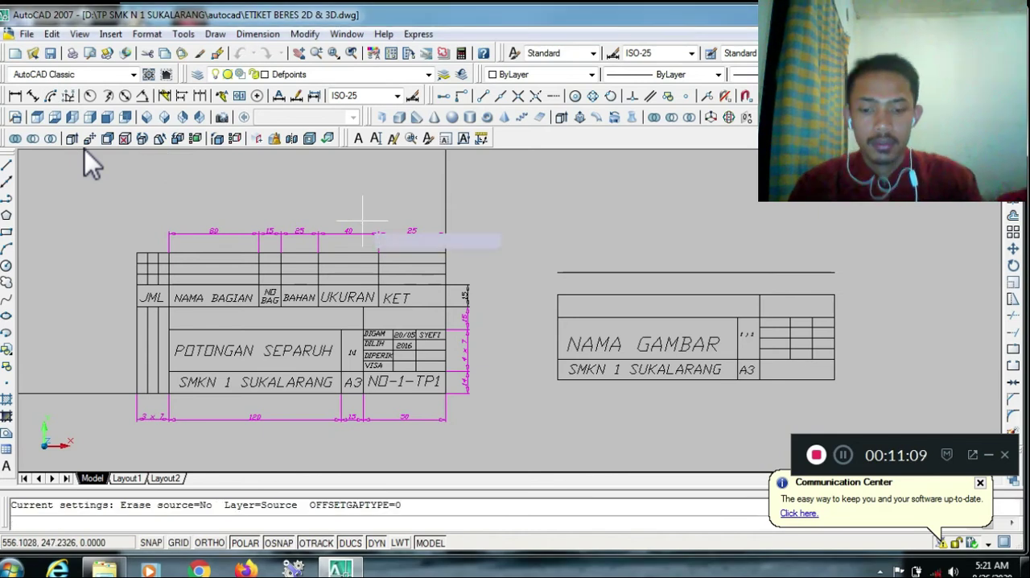
{"action": "type", "text": "7"}
{"action": "key", "text": "Return"}
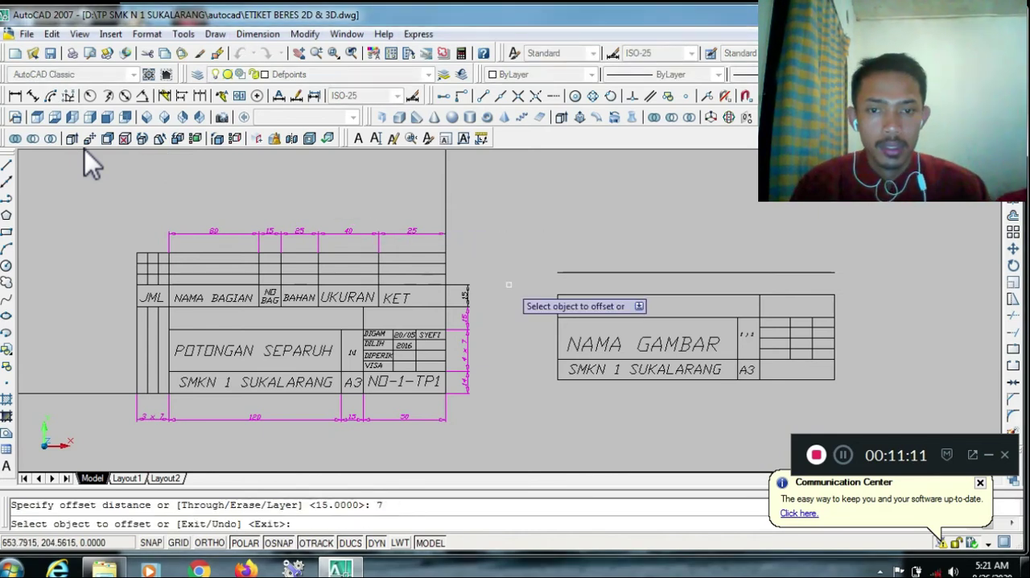
{"action": "left_click", "coordinate": [570, 272]}
{"action": "left_click", "coordinate": [571, 260]}
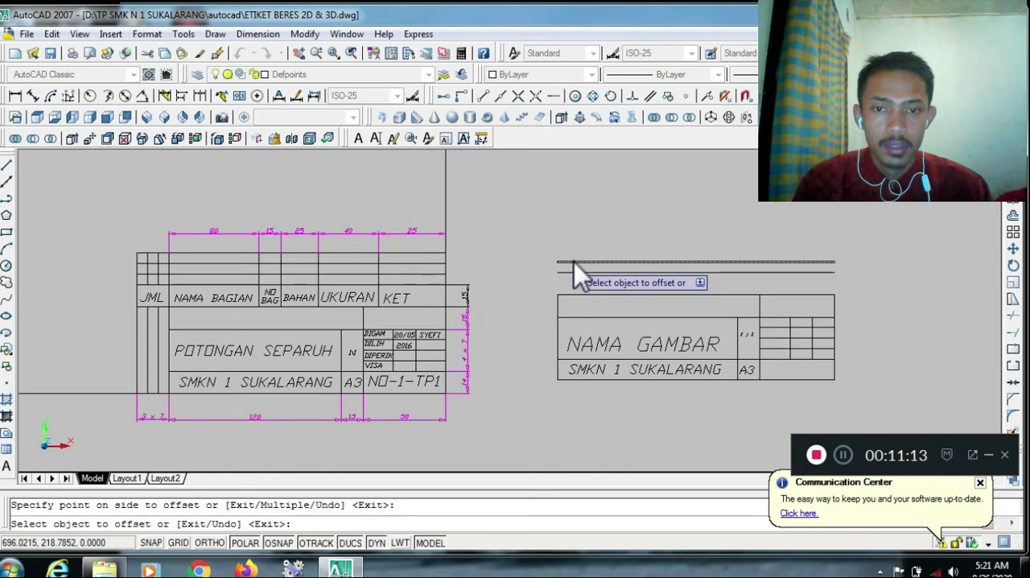
{"action": "left_click", "coordinate": [574, 244]}
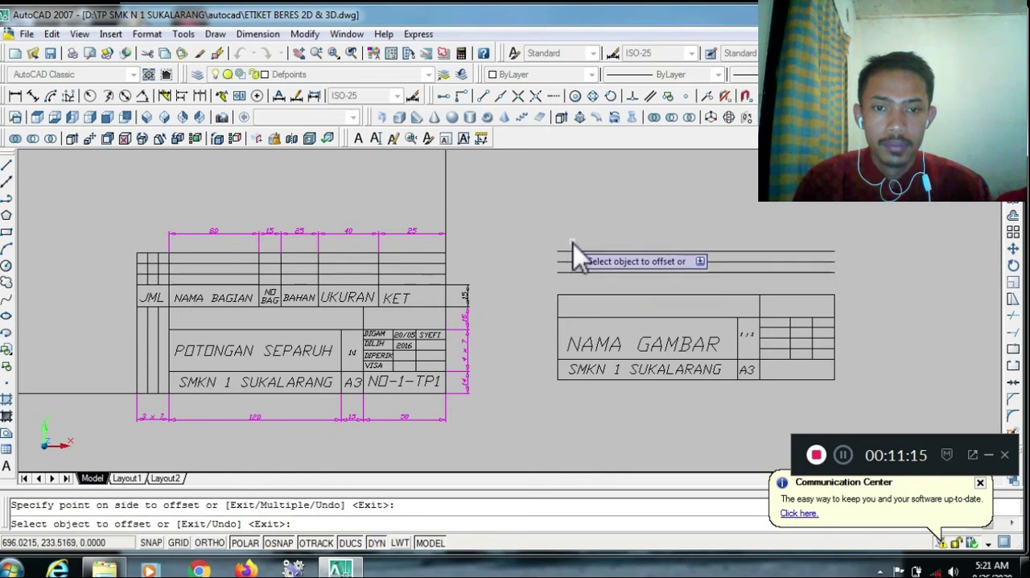
{"action": "left_click", "coordinate": [575, 240]}
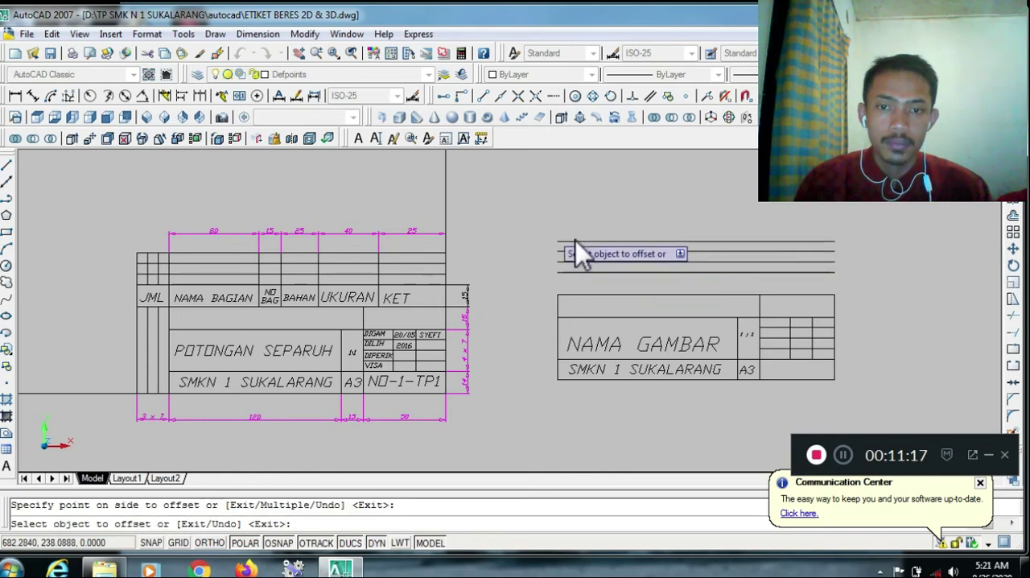
{"action": "key", "text": "Escape"}
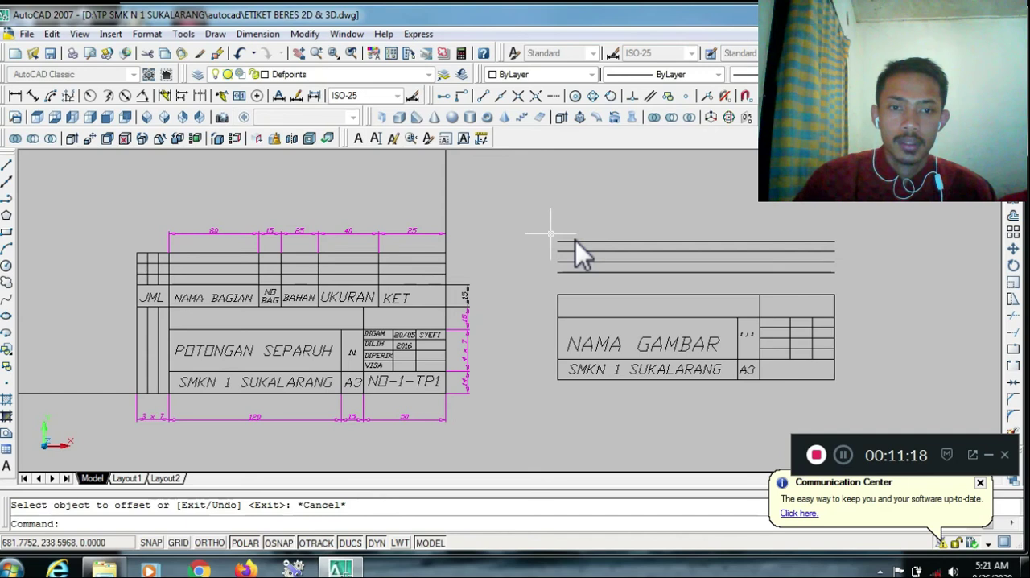
{"action": "left_click", "coordinate": [1014, 348]}
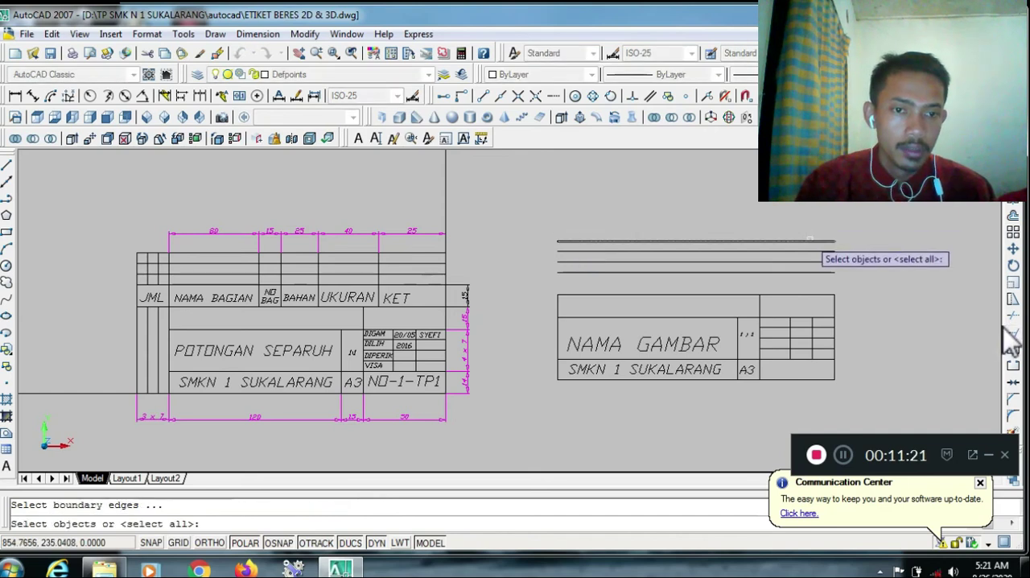
{"action": "left_click", "coordinate": [811, 239]}
{"action": "key", "text": "Return"}
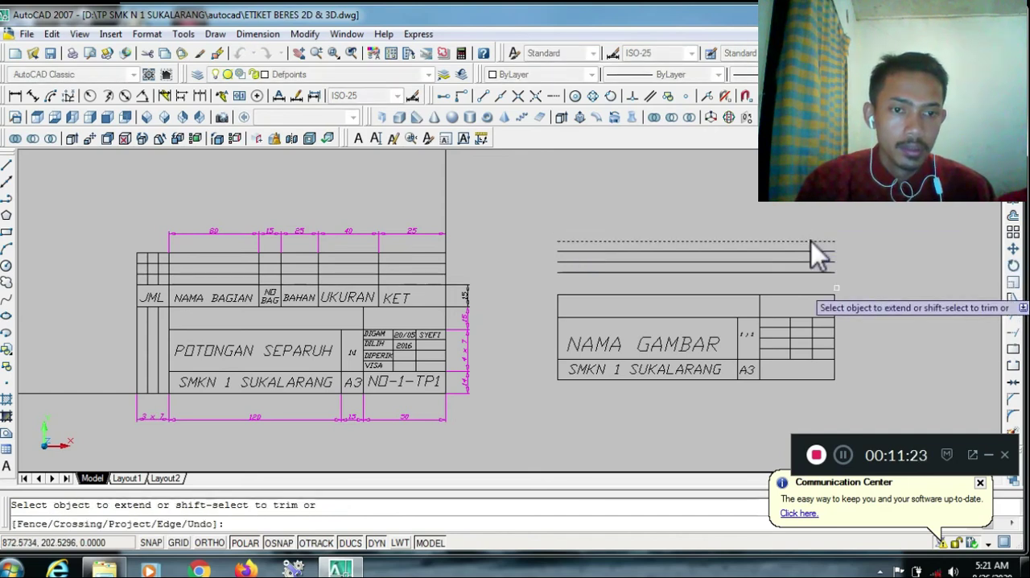
{"action": "key", "text": "Return"}
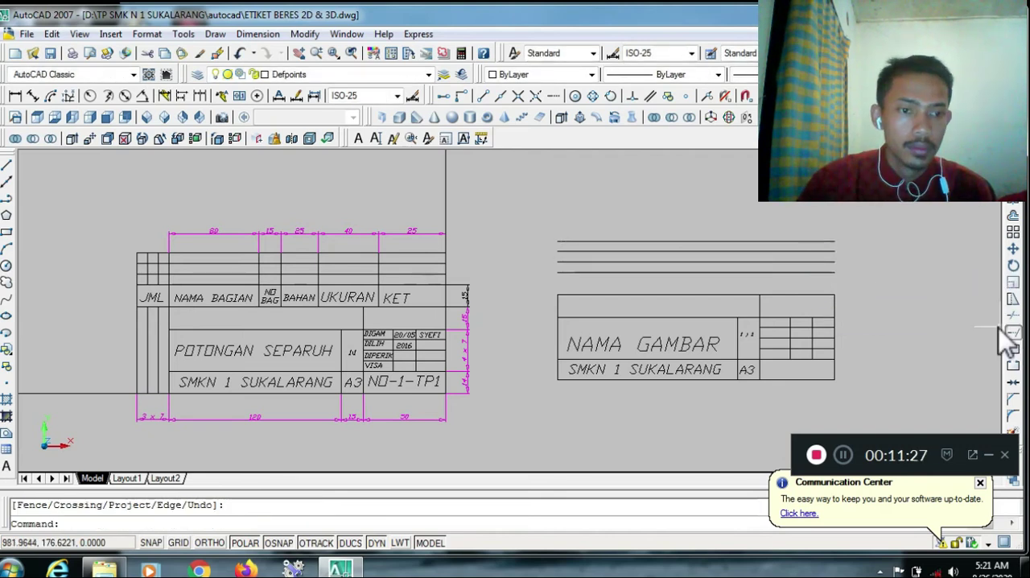
Extend the right and left side edges of the new title block up to the topmost horizontal line
{"action": "left_click", "coordinate": [1012, 331]}
{"action": "left_click", "coordinate": [803, 241]}
{"action": "key", "text": "Return"}
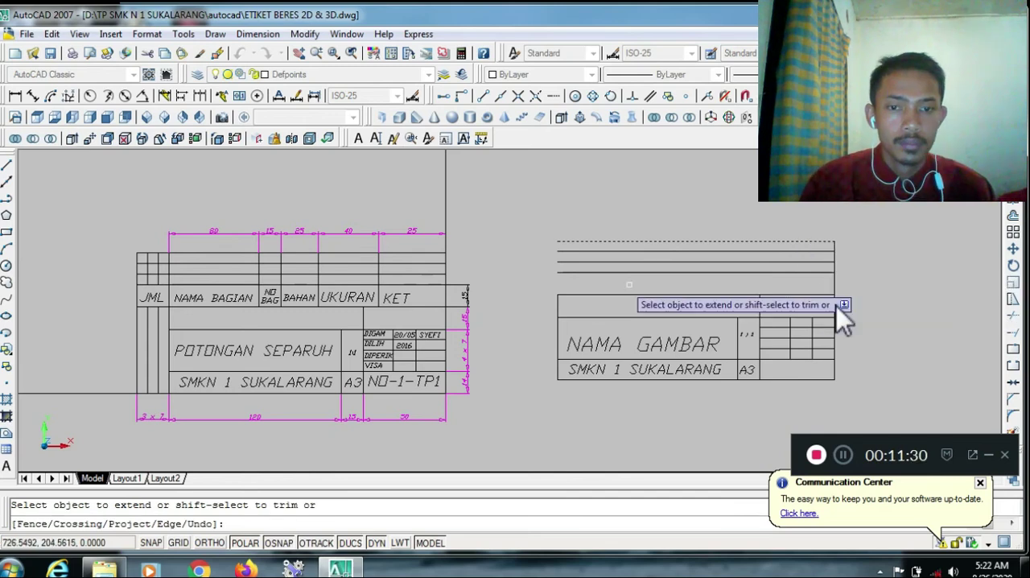
{"action": "left_click", "coordinate": [563, 305]}
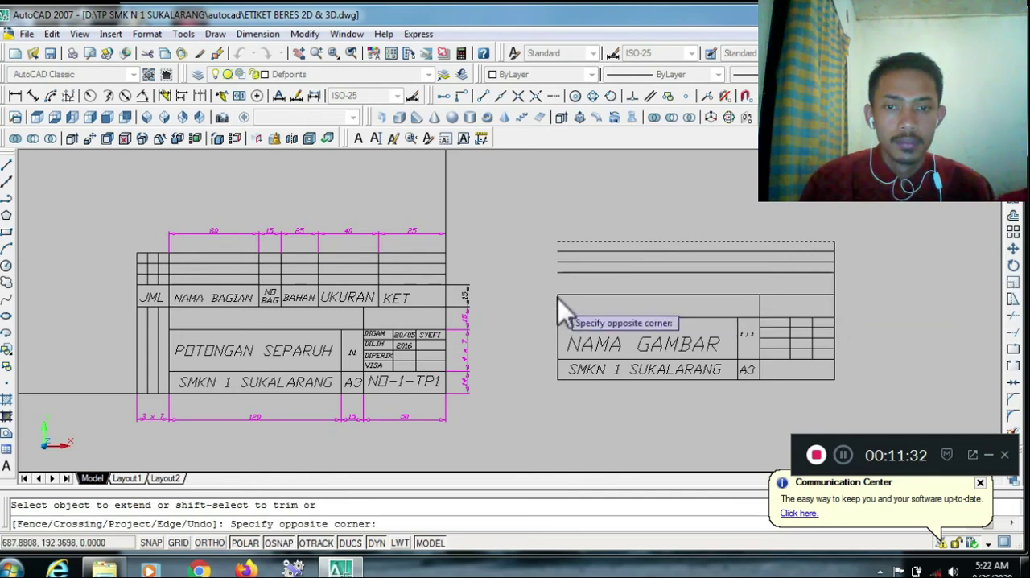
{"action": "left_click", "coordinate": [561, 302]}
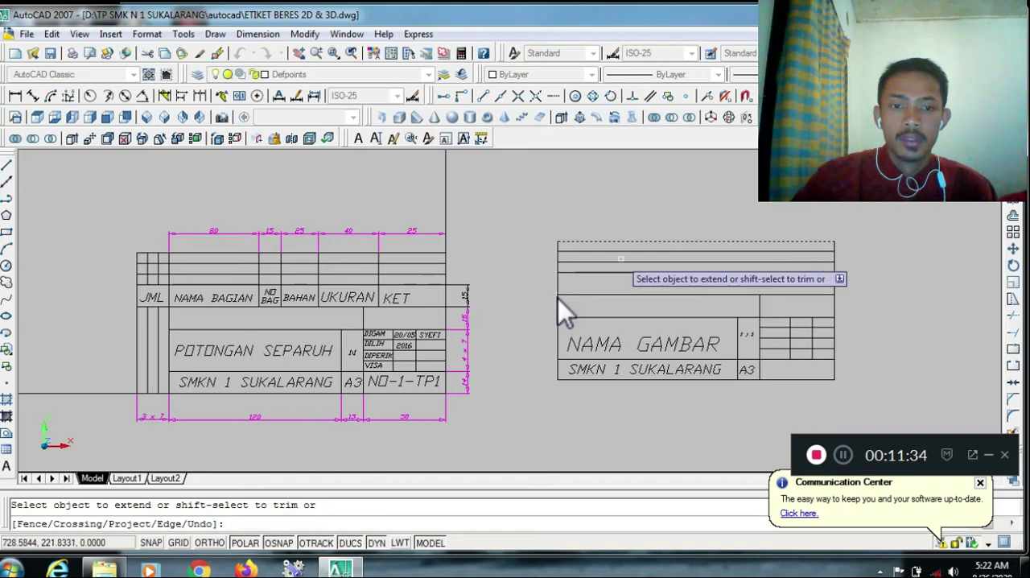
{"action": "key", "text": "Escape"}
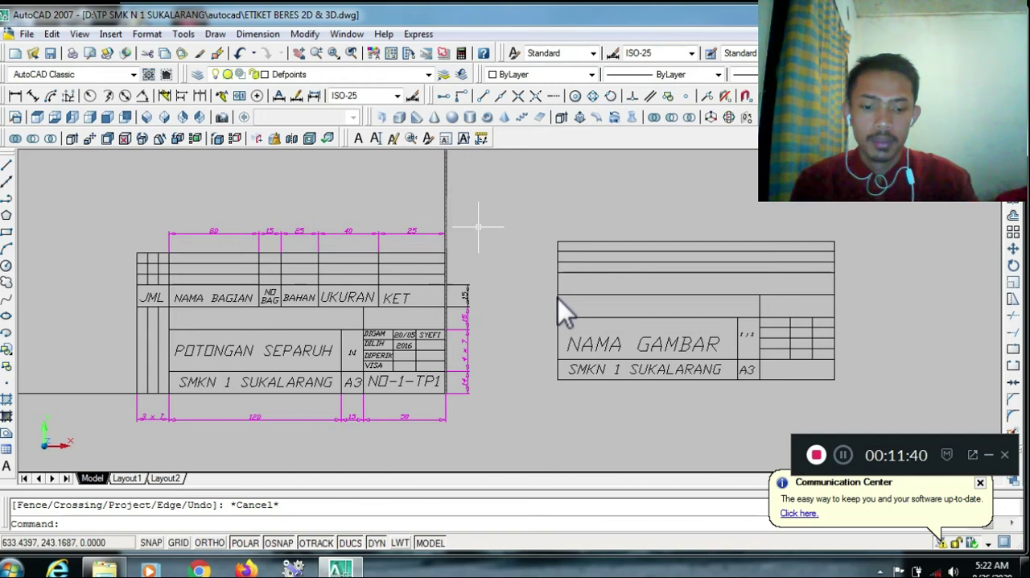
Offset the upper right side edge of the new title block 25 units to the left as a column divider
{"action": "type", "text": "o"}
{"action": "key", "text": "Return"}
{"action": "type", "text": "25"}
{"action": "key", "text": "Return"}
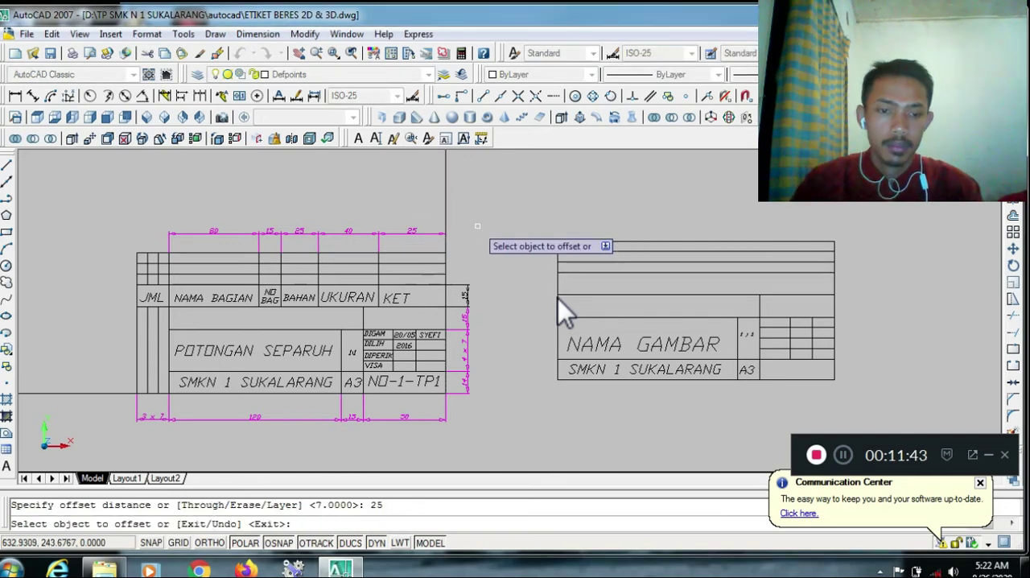
{"action": "left_click", "coordinate": [837, 288]}
{"action": "left_click", "coordinate": [705, 218]}
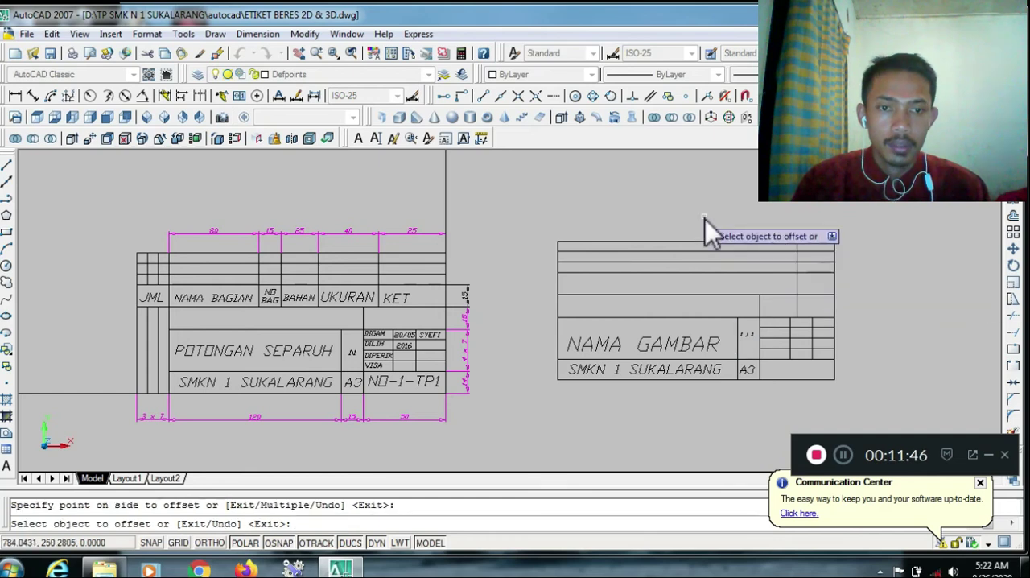
{"action": "key", "text": "Escape"}
Offset the new 25-unit column divider 40 units to the left
{"action": "type", "text": "o"}
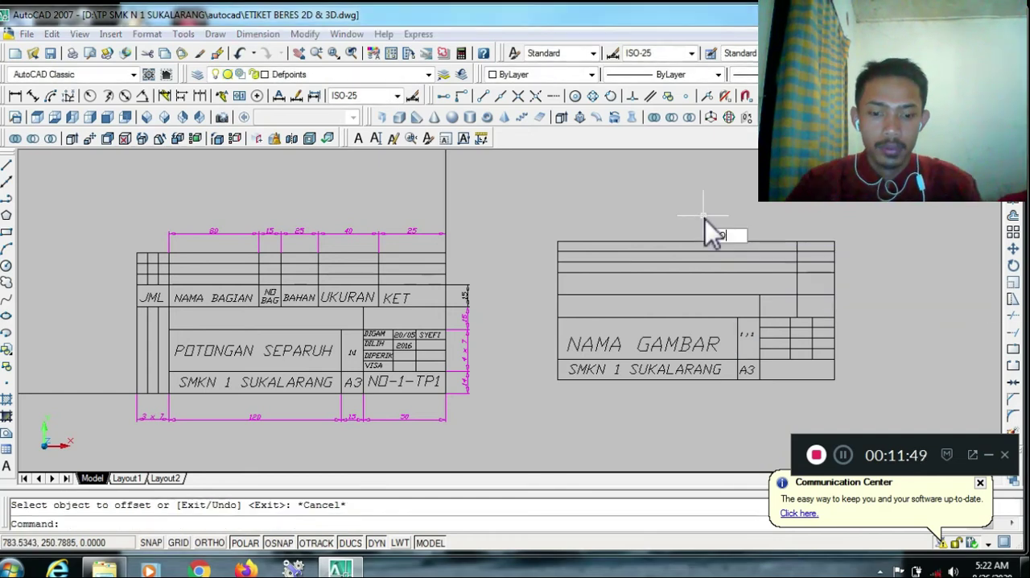
{"action": "key", "text": "Return"}
{"action": "type", "text": "40"}
{"action": "key", "text": "Return"}
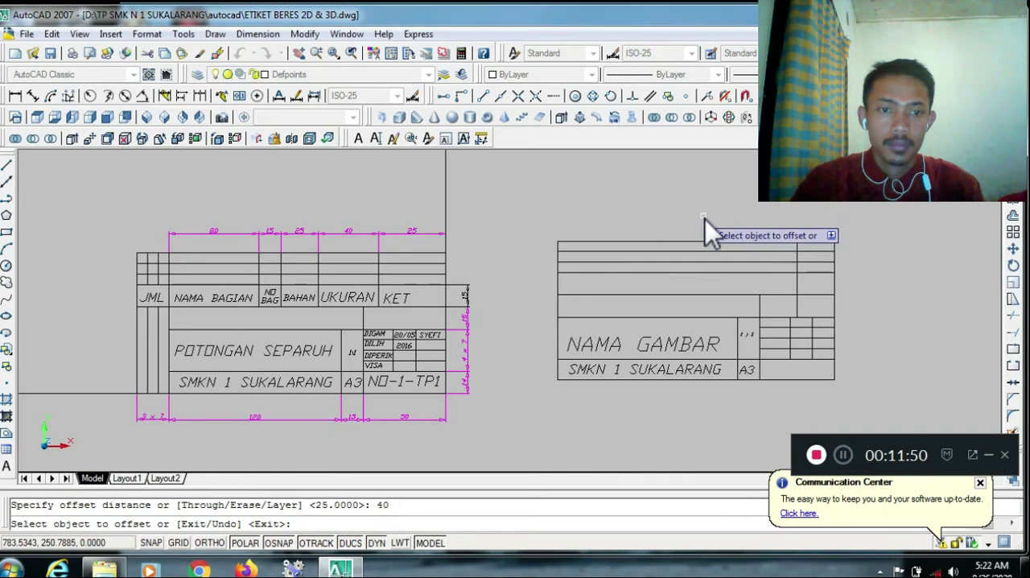
{"action": "left_click", "coordinate": [799, 280]}
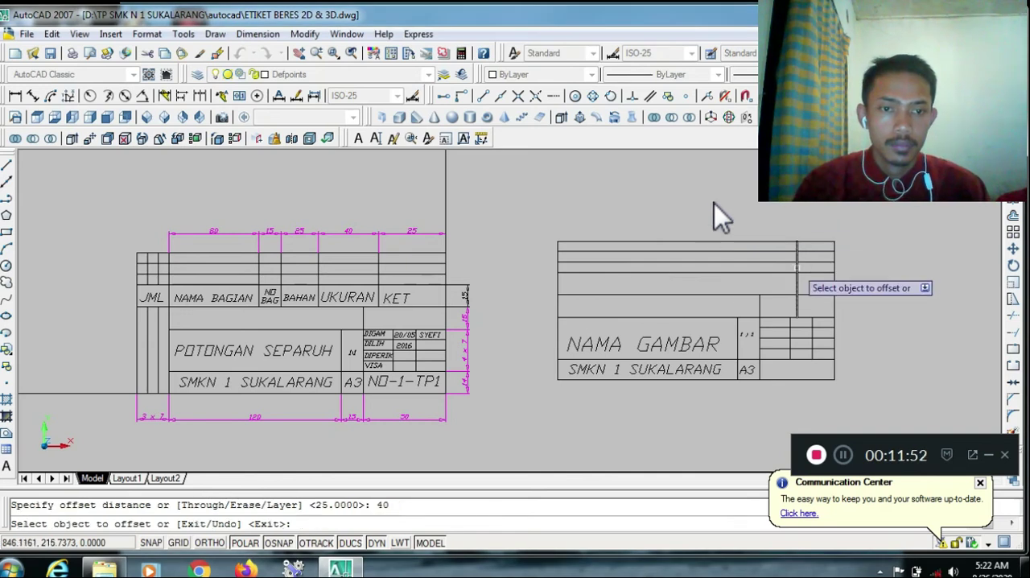
{"action": "left_click", "coordinate": [715, 204]}
{"action": "key", "text": "Escape"}
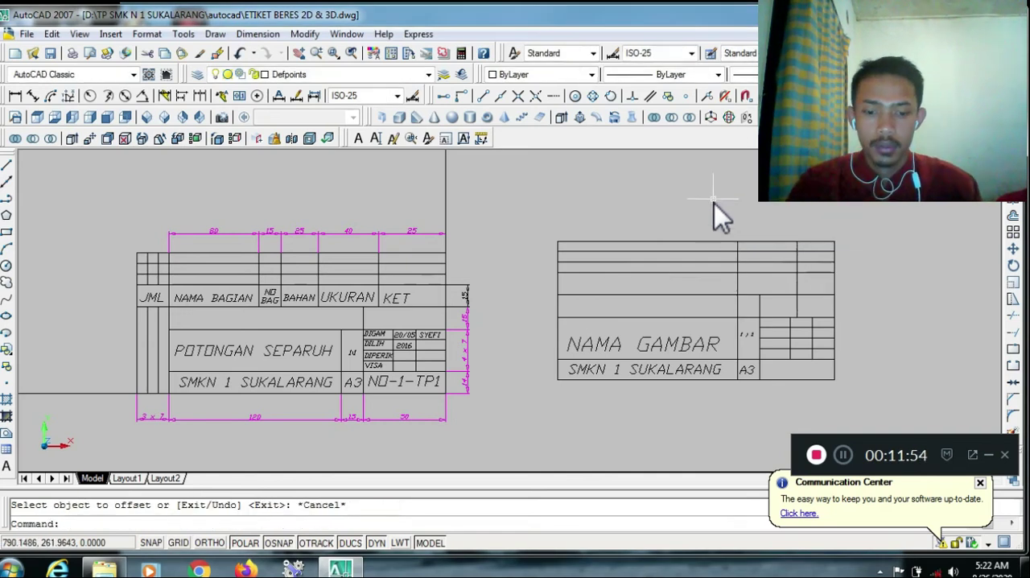
Offset the leftmost column divider, above the NAMA GAMBAR cell's right end, 25 units further left
{"action": "key", "text": "Return"}
{"action": "type", "text": "25"}
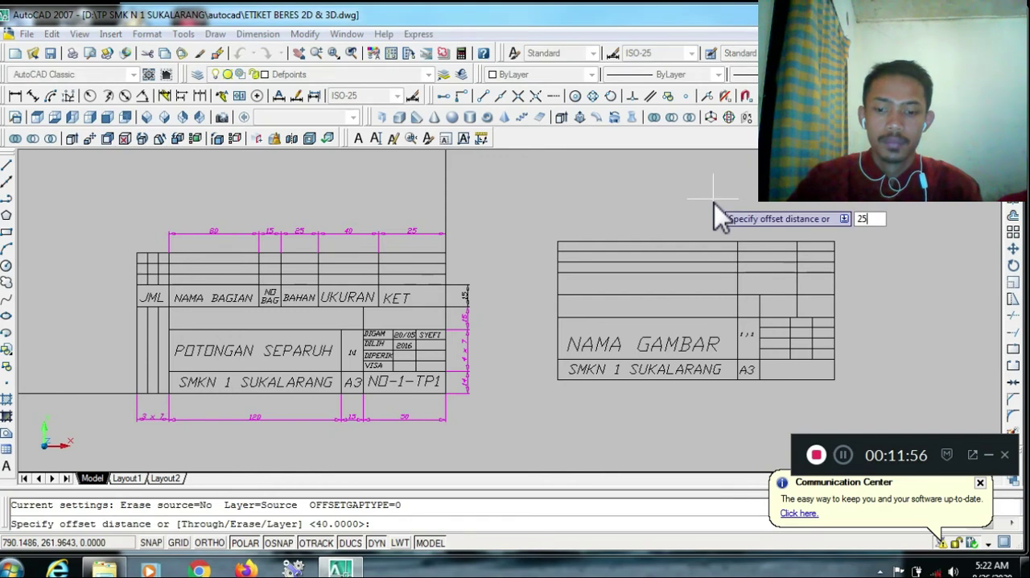
{"action": "key", "text": "Return"}
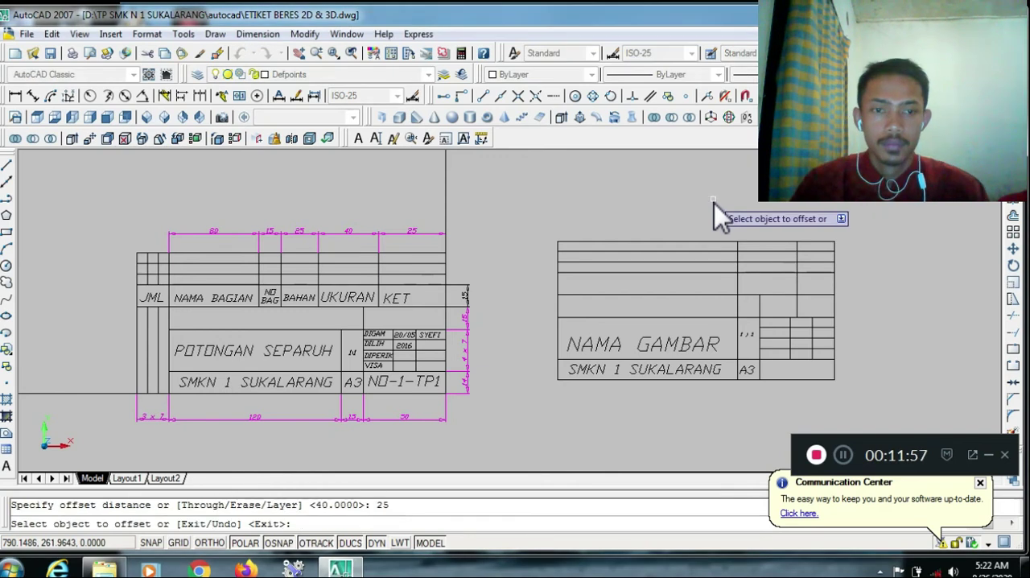
{"action": "left_click", "coordinate": [739, 295]}
{"action": "left_click", "coordinate": [660, 203]}
{"action": "key", "text": "Escape"}
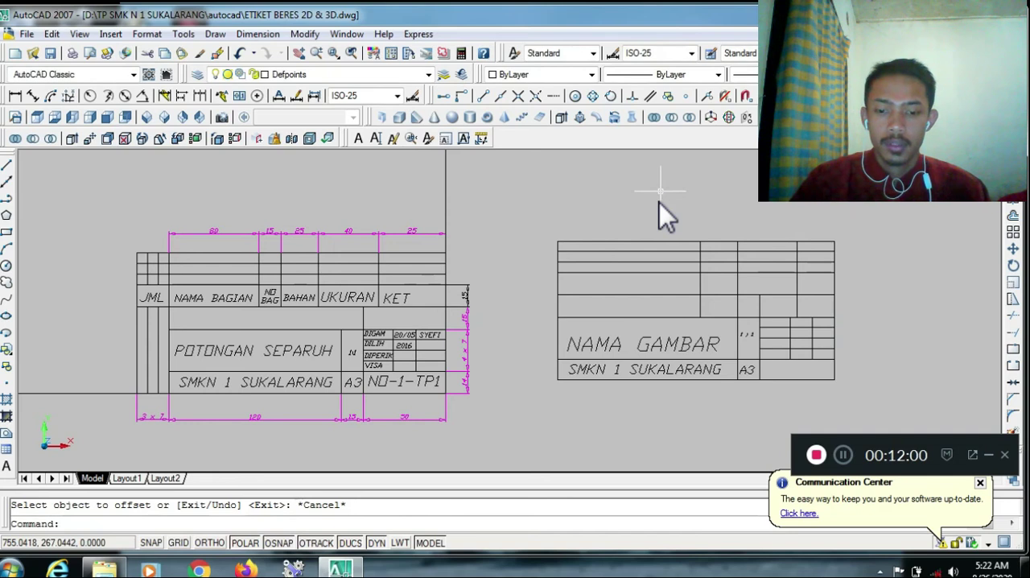
Offset the leftmost inner column divider of the new title block's parts list 15 units to the left
{"action": "type", "text": "o"}
{"action": "key", "text": "Return"}
{"action": "type", "text": "15"}
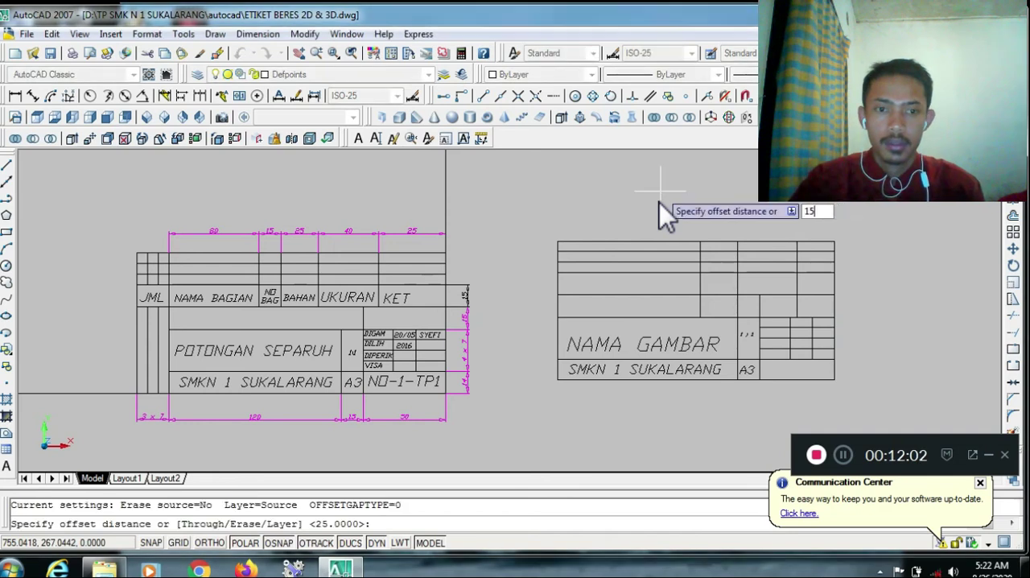
{"action": "key", "text": "Return"}
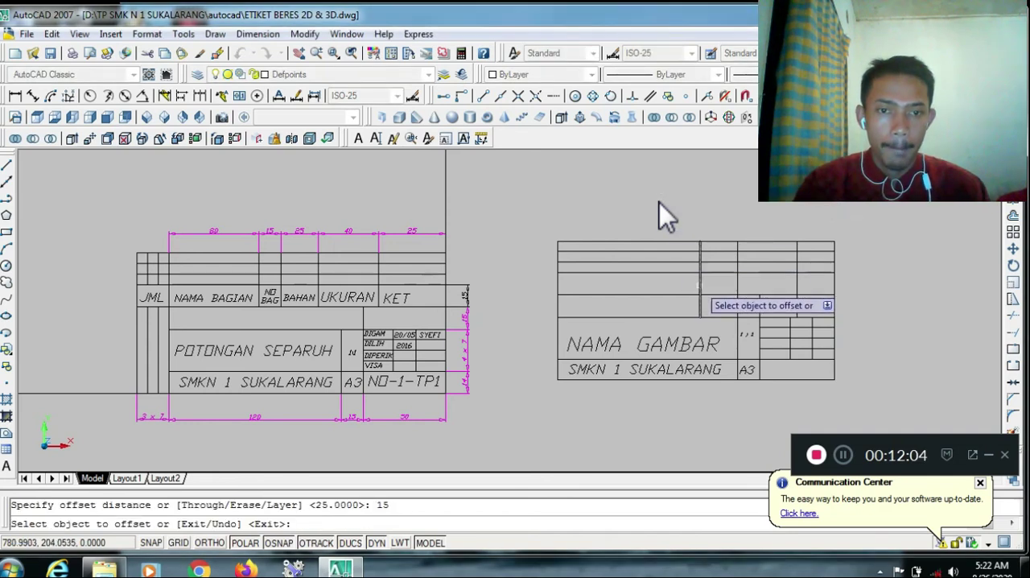
{"action": "left_click", "coordinate": [641, 206]}
{"action": "type", "text": "`"}
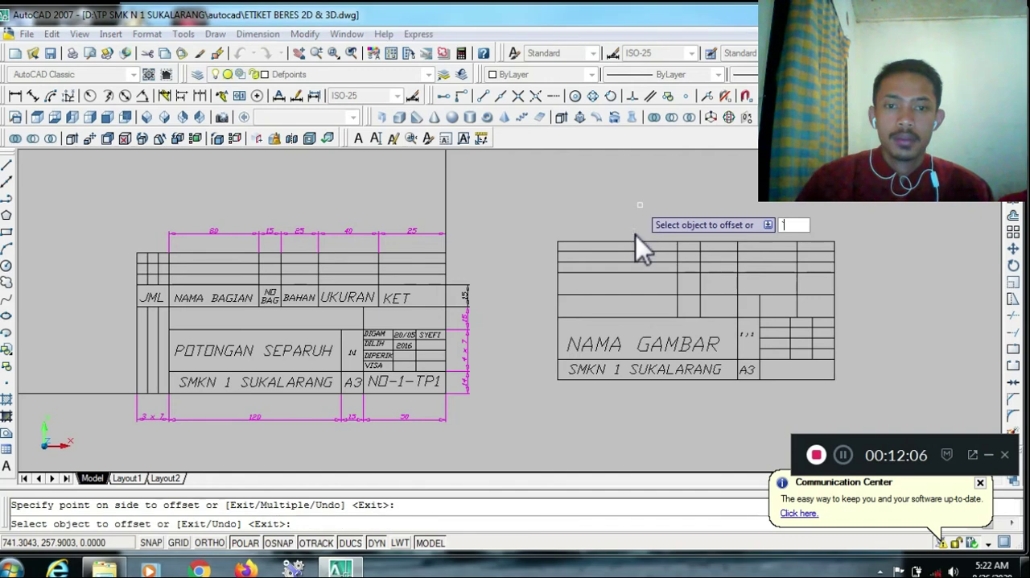
{"action": "key", "text": "Escape"}
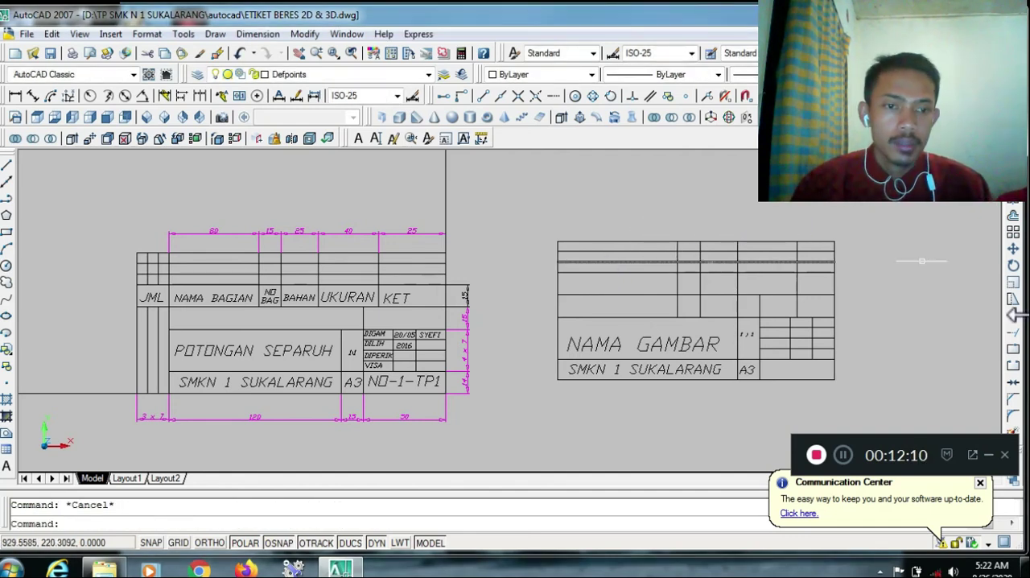
Try trimming the four parts-list column dividers below the upper line of the 15-unit header row, and undo the trim
{"action": "left_click", "coordinate": [1012, 316]}
{"action": "left_click", "coordinate": [816, 273]}
{"action": "key", "text": "Return"}
{"action": "left_click", "coordinate": [798, 286]}
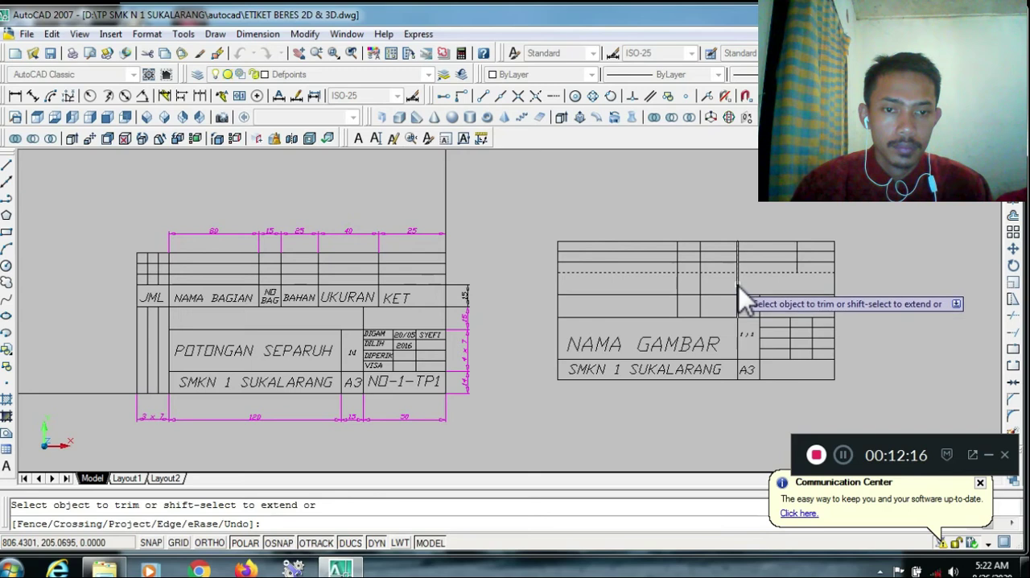
{"action": "left_click", "coordinate": [677, 284]}
{"action": "left_click", "coordinate": [678, 284]}
{"action": "key", "text": "Escape"}
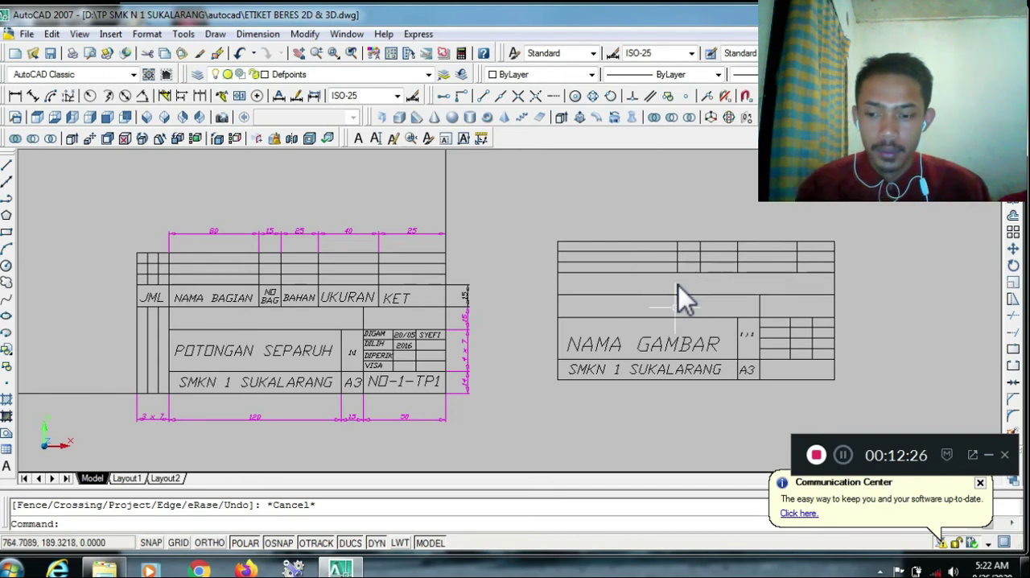
{"action": "key", "text": "ctrl+z"}
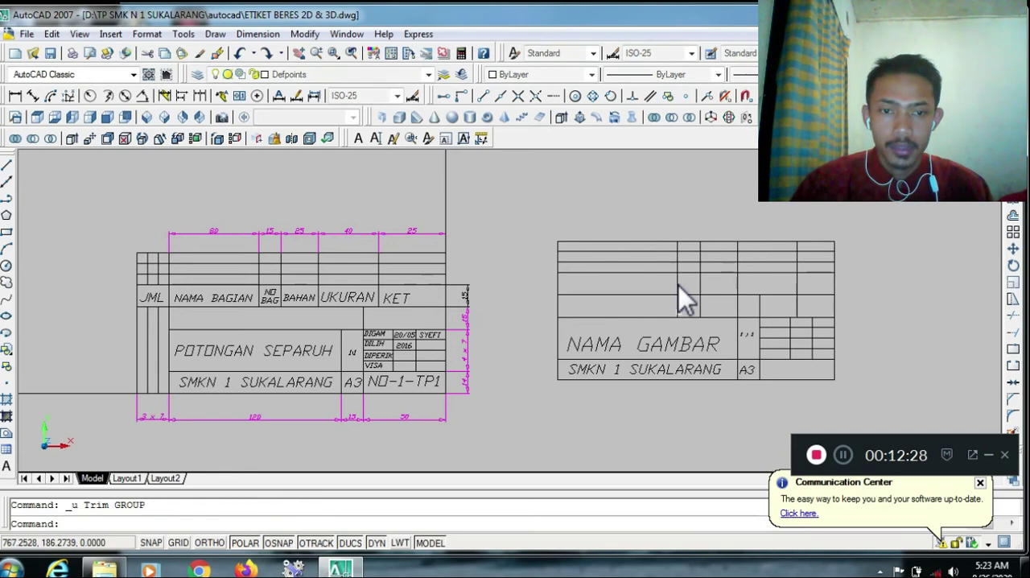
Trim the four parts-list column dividers below the lower line of the header row in the new title block
{"action": "left_click", "coordinate": [1011, 317]}
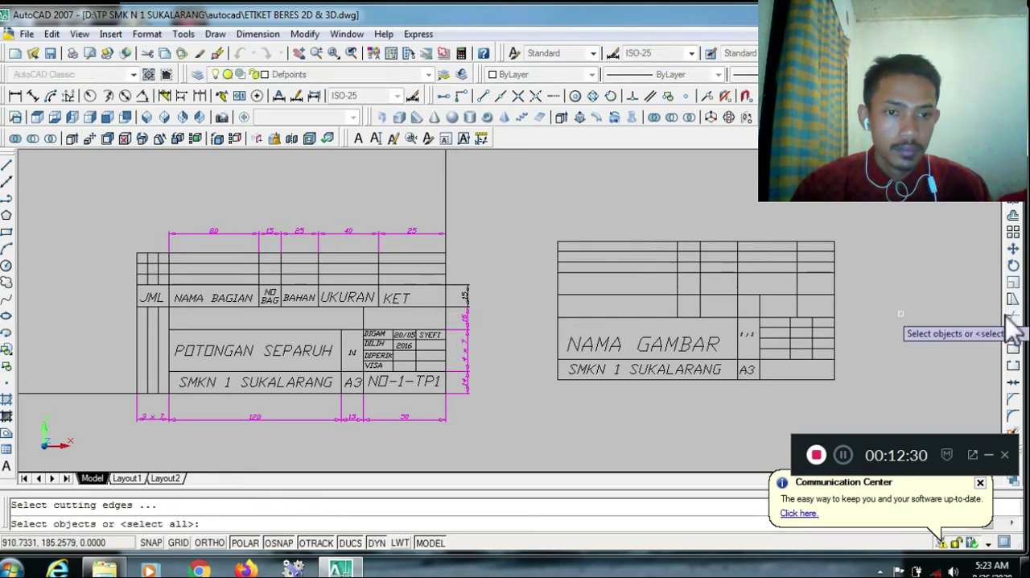
{"action": "left_click", "coordinate": [820, 295]}
{"action": "key", "text": "Return"}
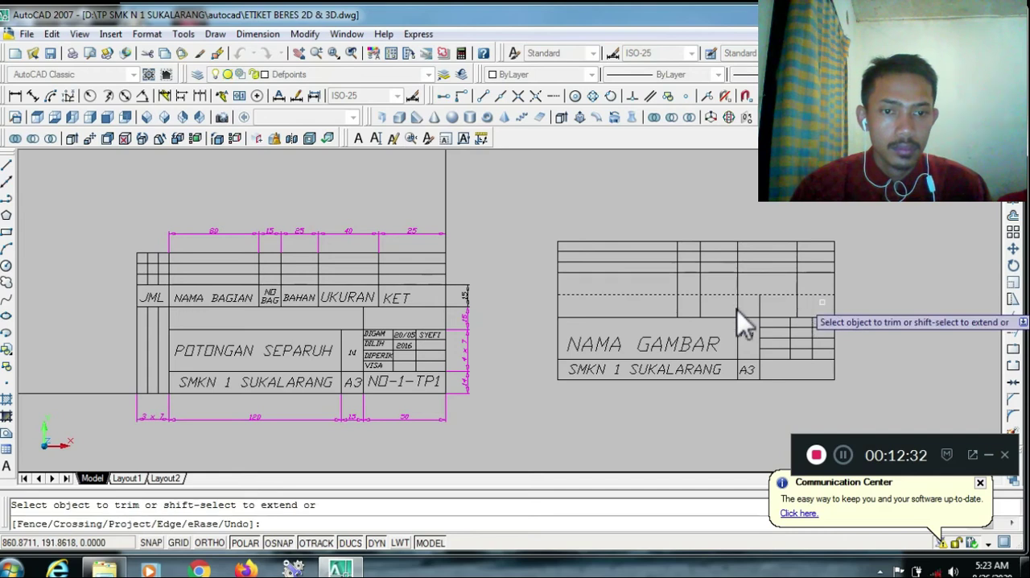
{"action": "left_click", "coordinate": [701, 311]}
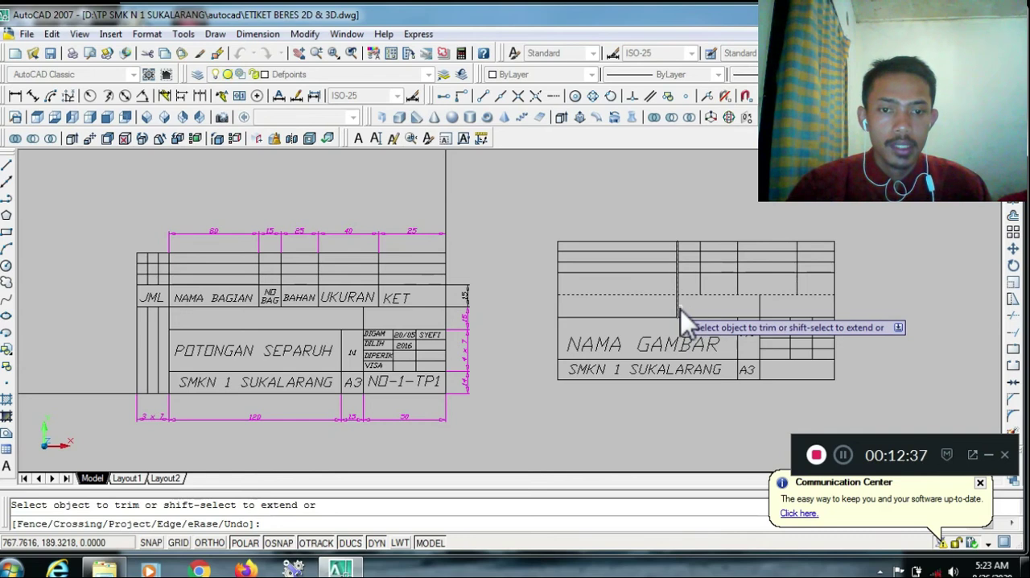
{"action": "left_click", "coordinate": [681, 308]}
{"action": "key", "text": "Escape"}
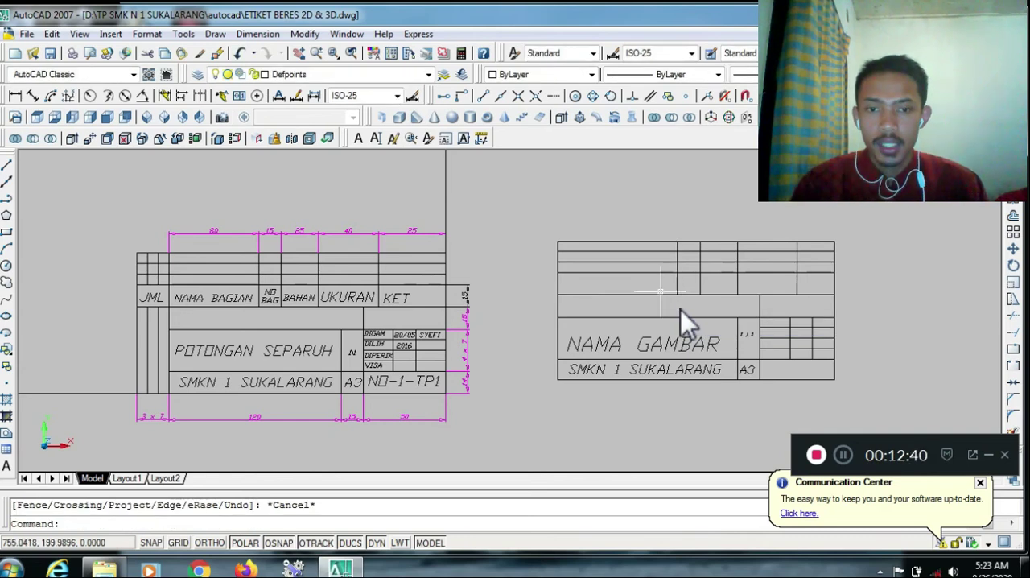
{"action": "key", "text": "Escape"}
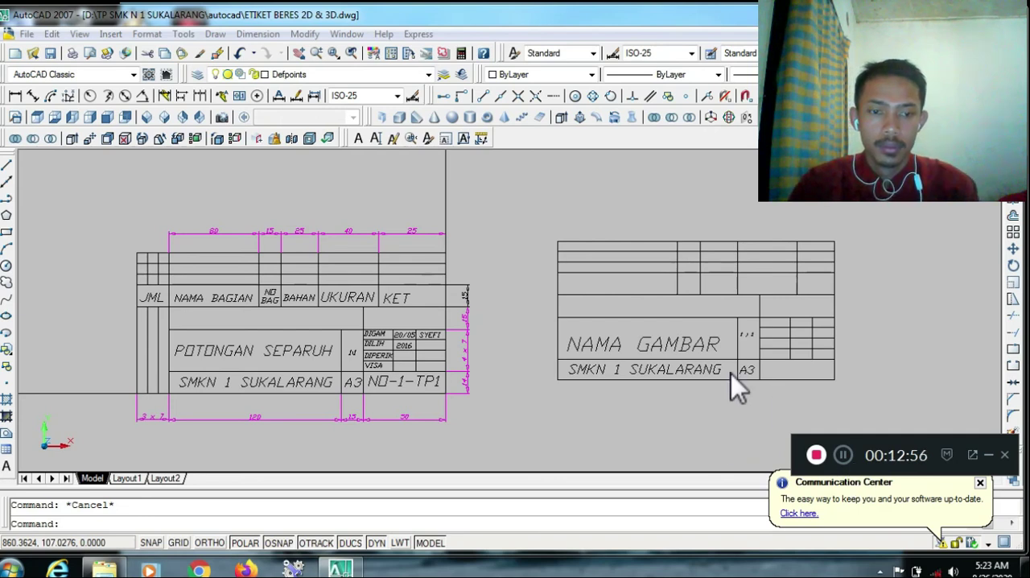
Offset the new title block's left side edge outward to the left three times in succession, 7 units each
{"action": "right_click", "coordinate": [513, 394]}
{"action": "key", "text": "Escape"}
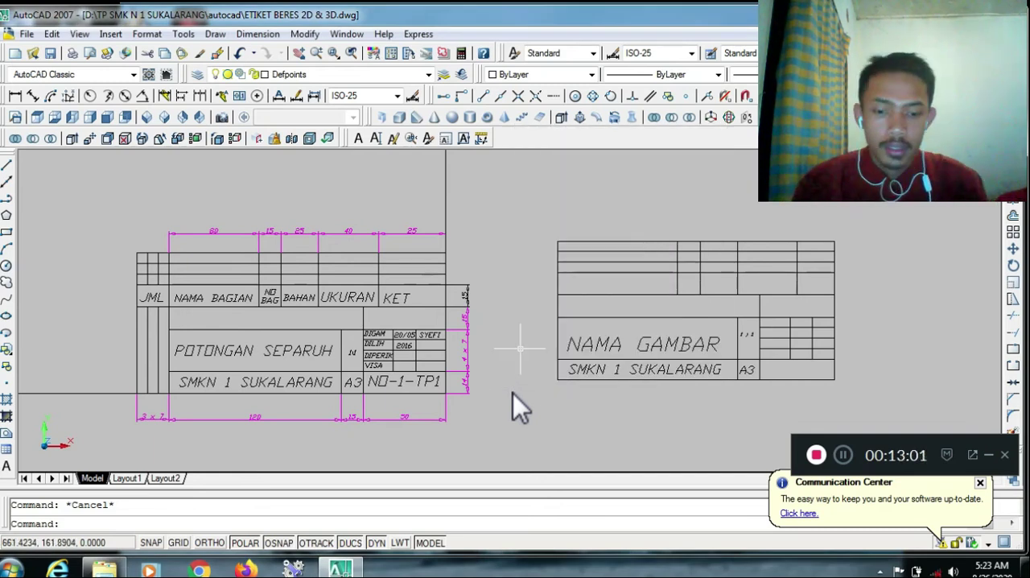
{"action": "type", "text": "o"}
{"action": "key", "text": "Return"}
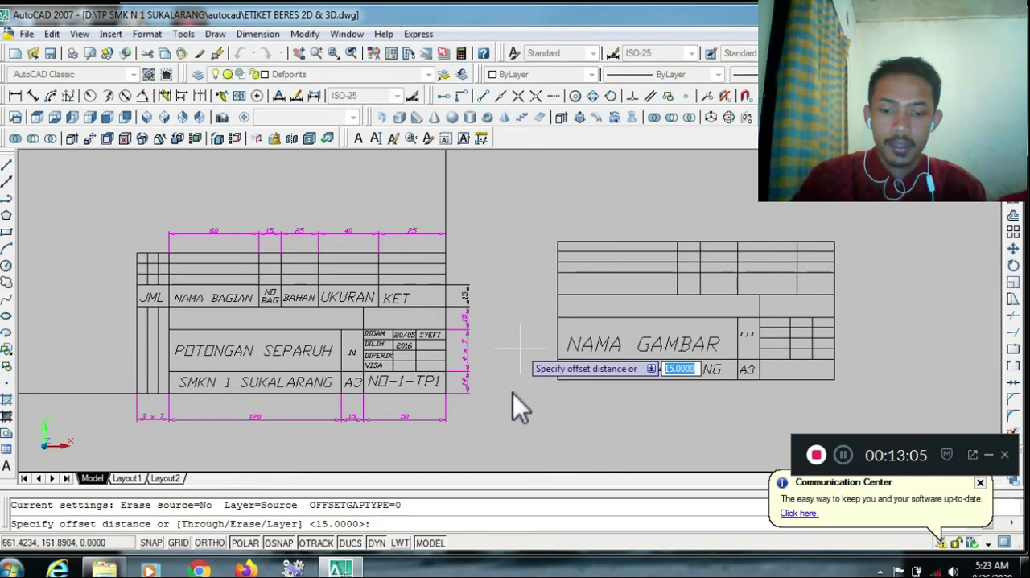
{"action": "type", "text": "7"}
{"action": "key", "text": "Return"}
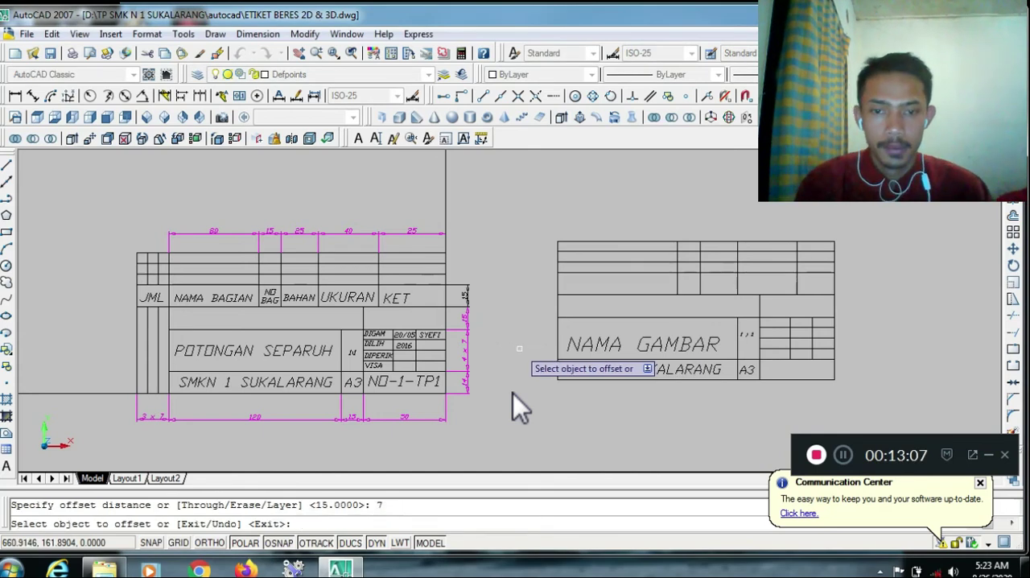
{"action": "left_click", "coordinate": [557, 339]}
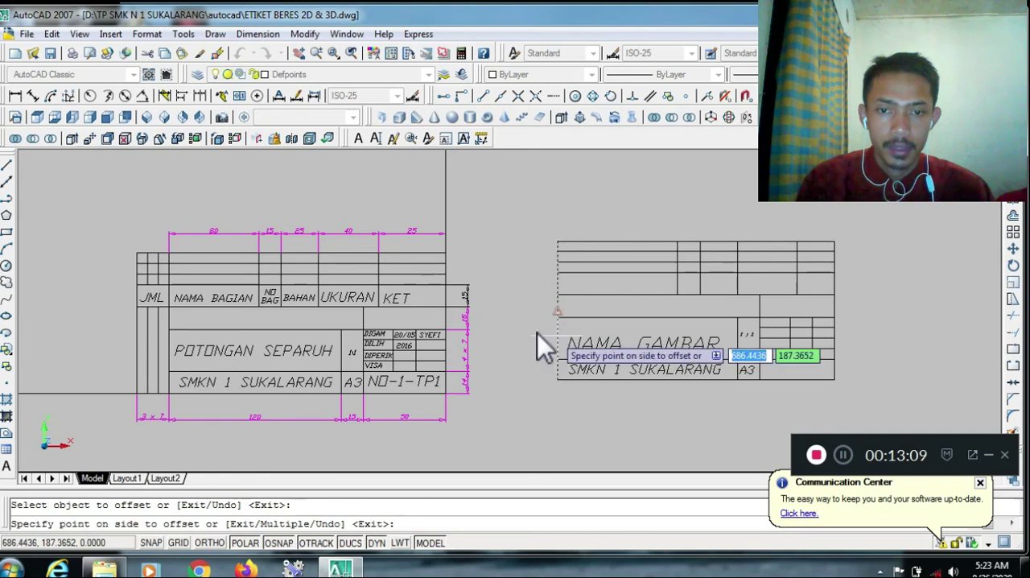
{"action": "left_click", "coordinate": [538, 333]}
{"action": "left_click", "coordinate": [547, 340]}
{"action": "left_click", "coordinate": [527, 338]}
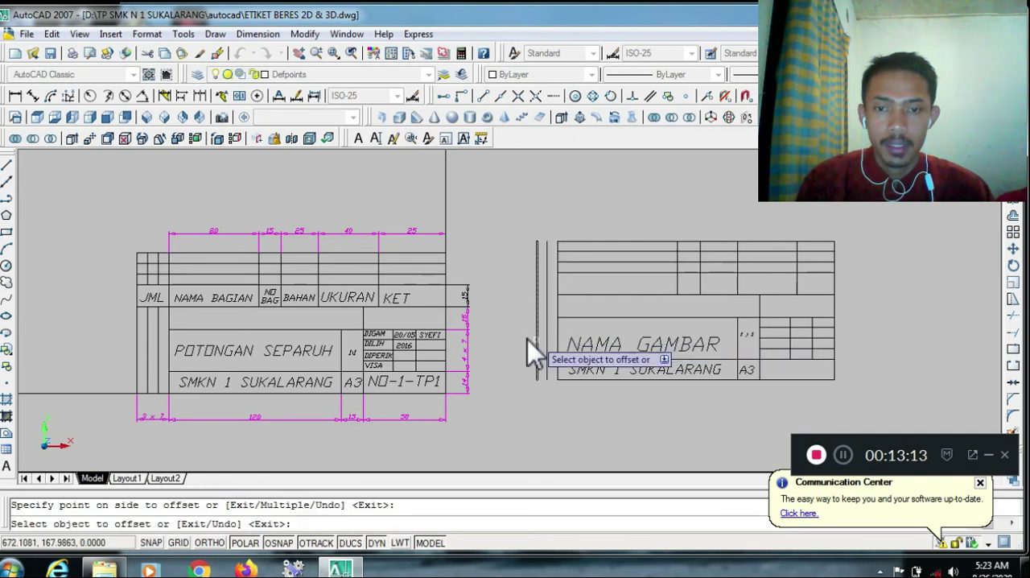
{"action": "left_click", "coordinate": [536, 340]}
{"action": "left_click", "coordinate": [527, 339]}
{"action": "key", "text": "Escape"}
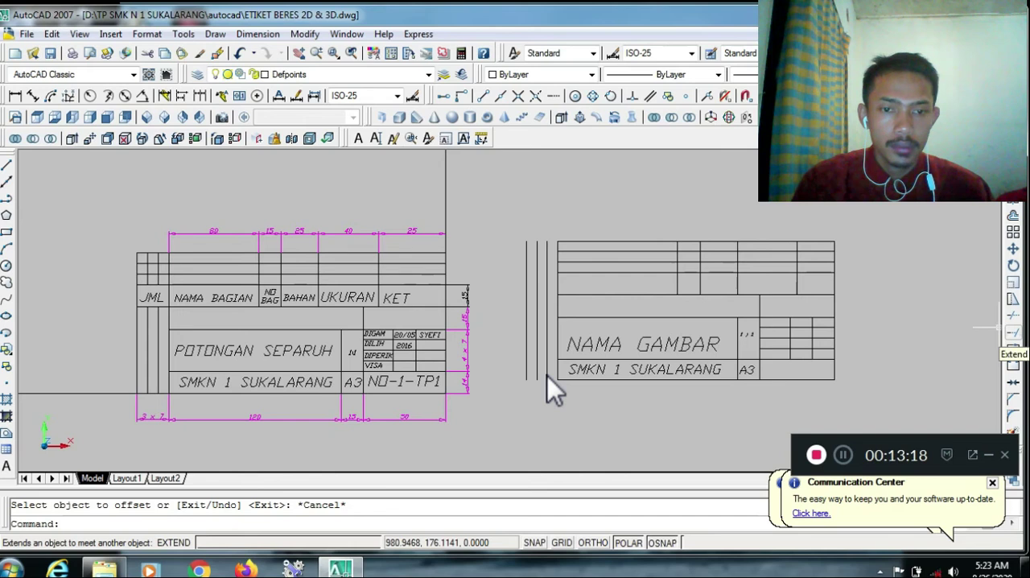
Extend the new title block's bottom edge, header row lines and upper parts-list lines left to the outermost vertical line
{"action": "left_click", "coordinate": [1013, 333]}
{"action": "left_click", "coordinate": [528, 357]}
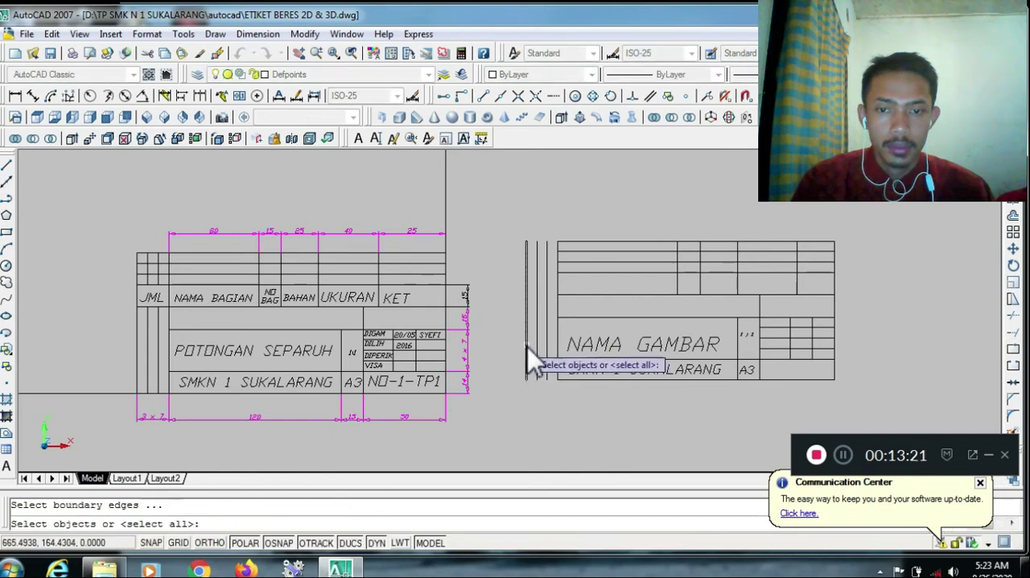
{"action": "key", "text": "Return"}
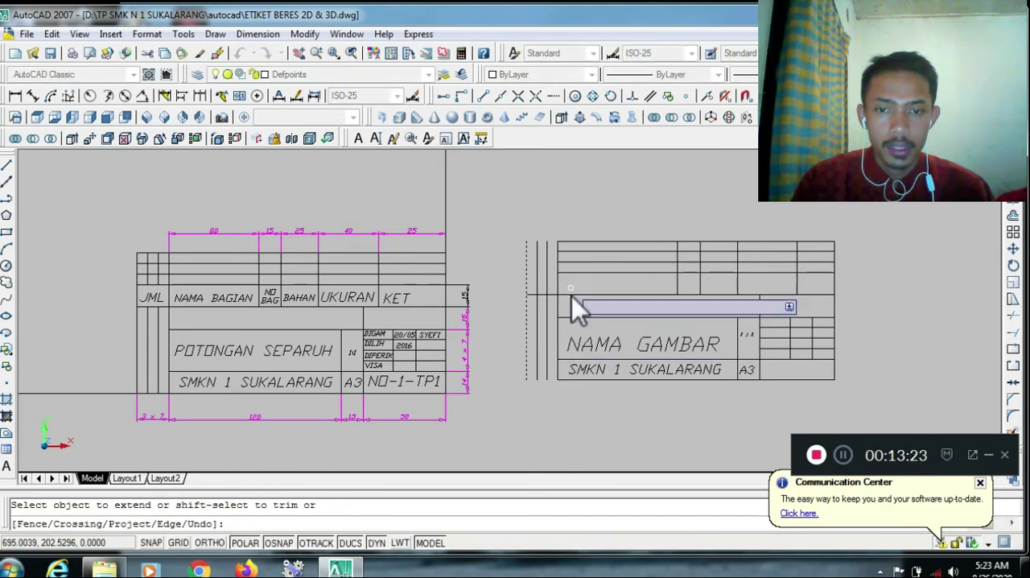
{"action": "left_click", "coordinate": [574, 273]}
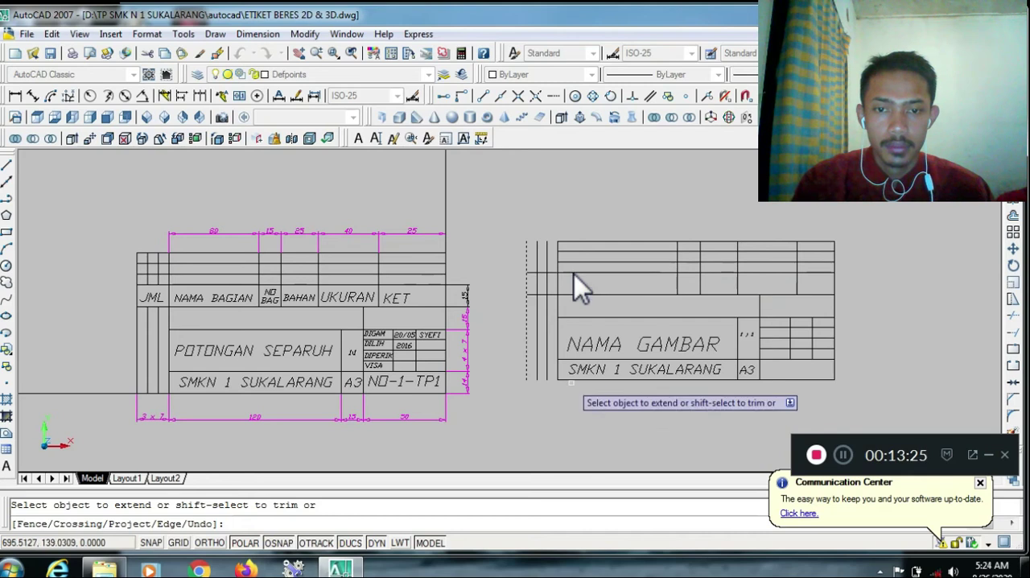
{"action": "left_click", "coordinate": [565, 379]}
{"action": "left_click", "coordinate": [567, 242]}
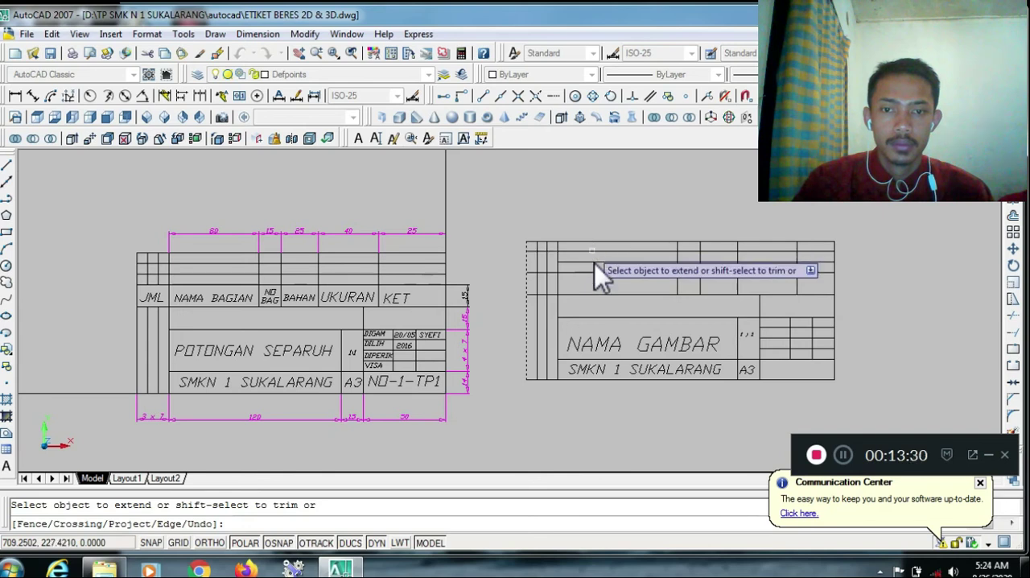
{"action": "key", "text": "Escape"}
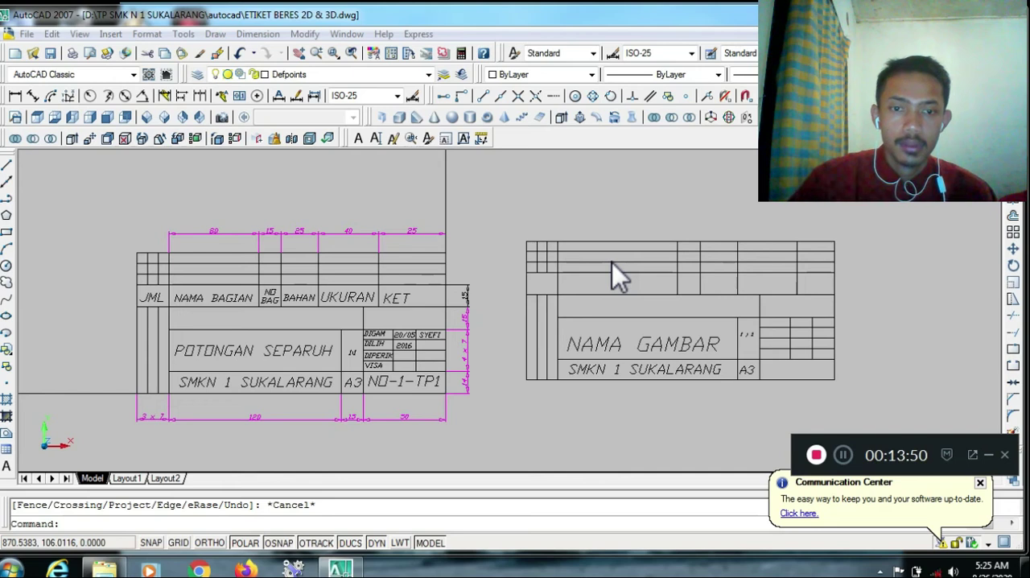
{"action": "key", "text": "Escape"}
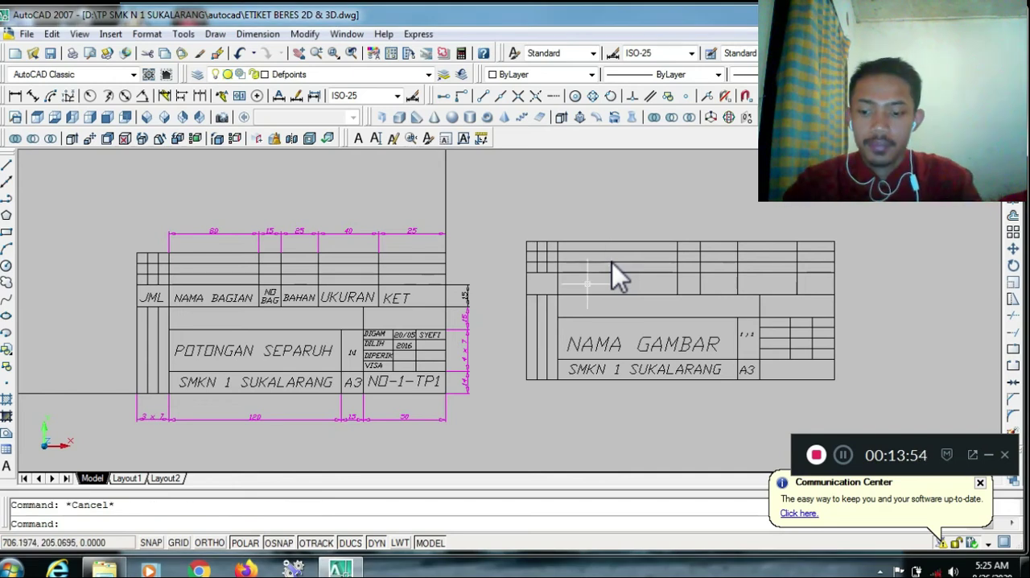
Add the aligned text JML in the header row's leftmost cell of the new title block, with object snap off
{"action": "type", "text": "TEXT"}
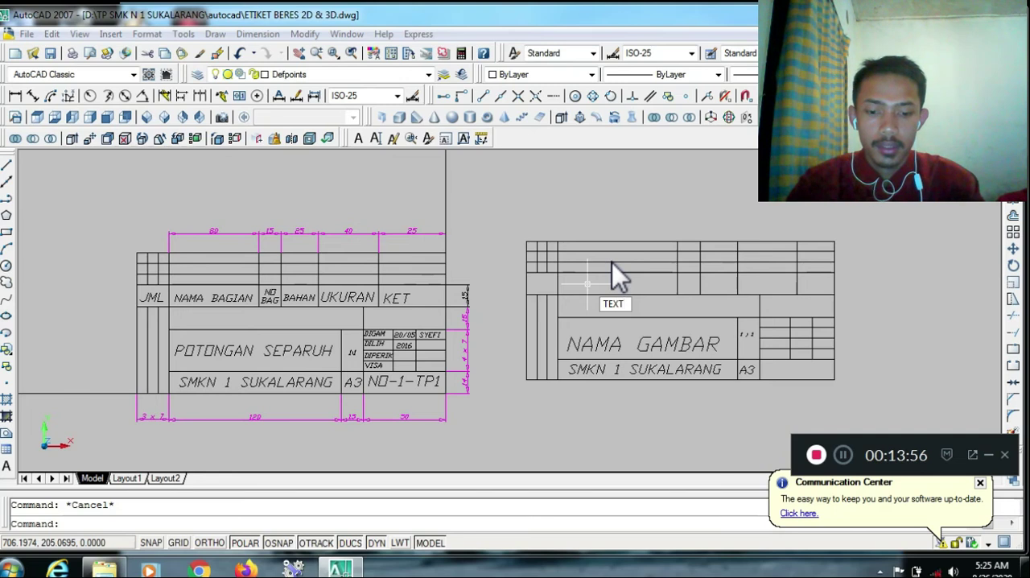
{"action": "key", "text": "Return"}
{"action": "type", "text": "j"}
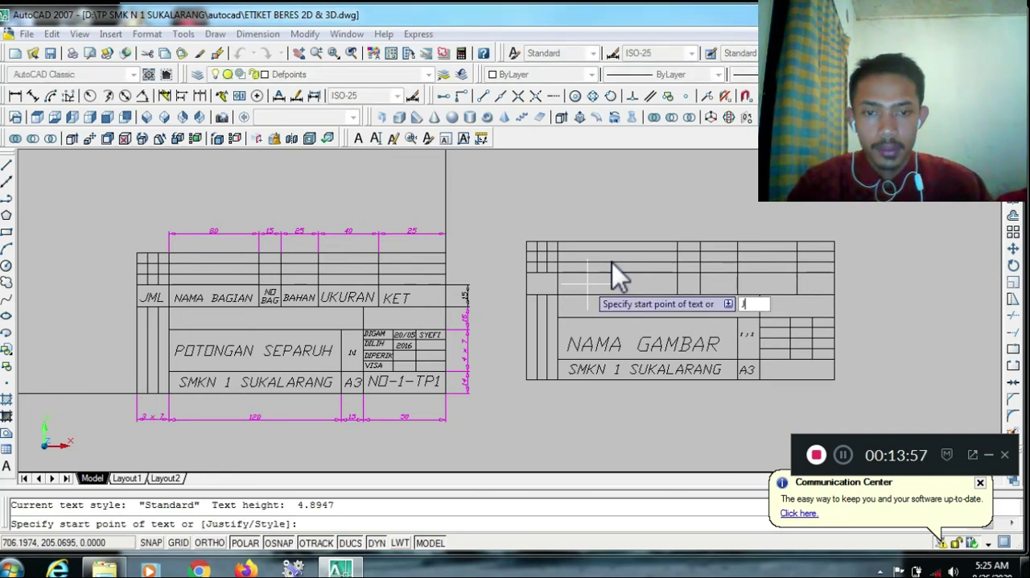
{"action": "key", "text": "Return"}
{"action": "type", "text": "a"}
{"action": "key", "text": "Return"}
{"action": "key", "text": "F3"}
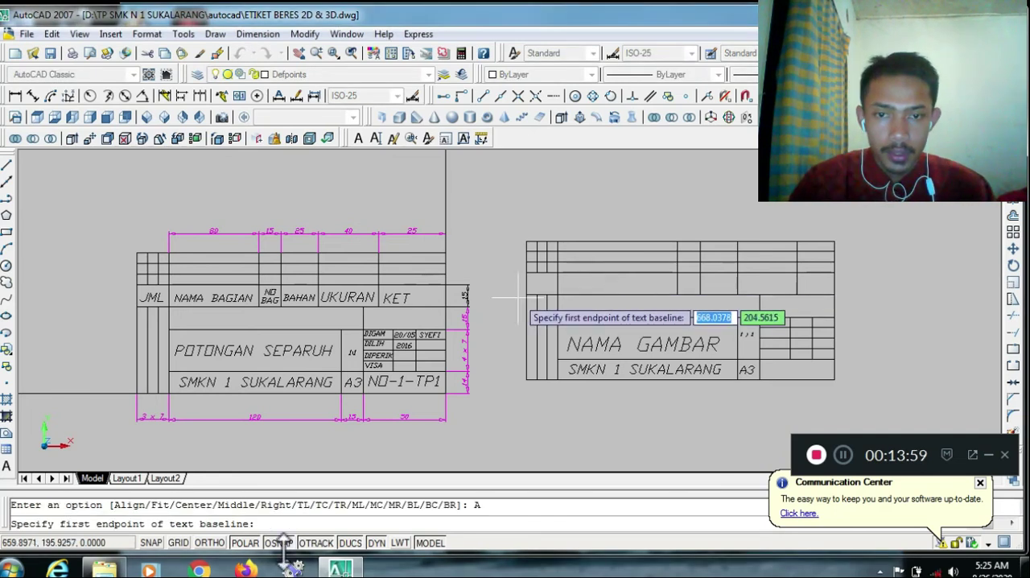
{"action": "scroll", "coordinate": [532, 297], "scroll_direction": "up", "scroll_amount": 3}
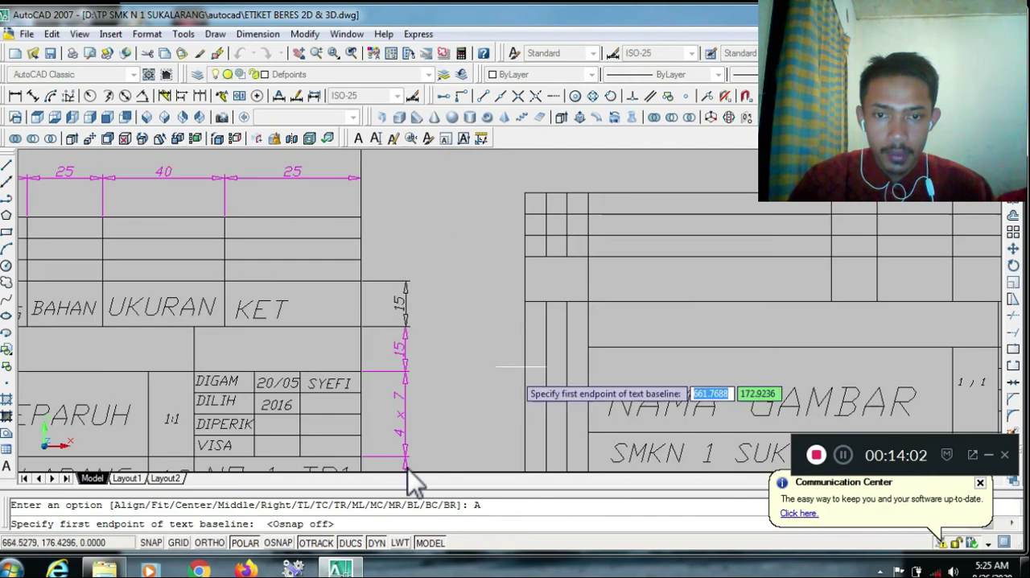
{"action": "left_click", "coordinate": [532, 295]}
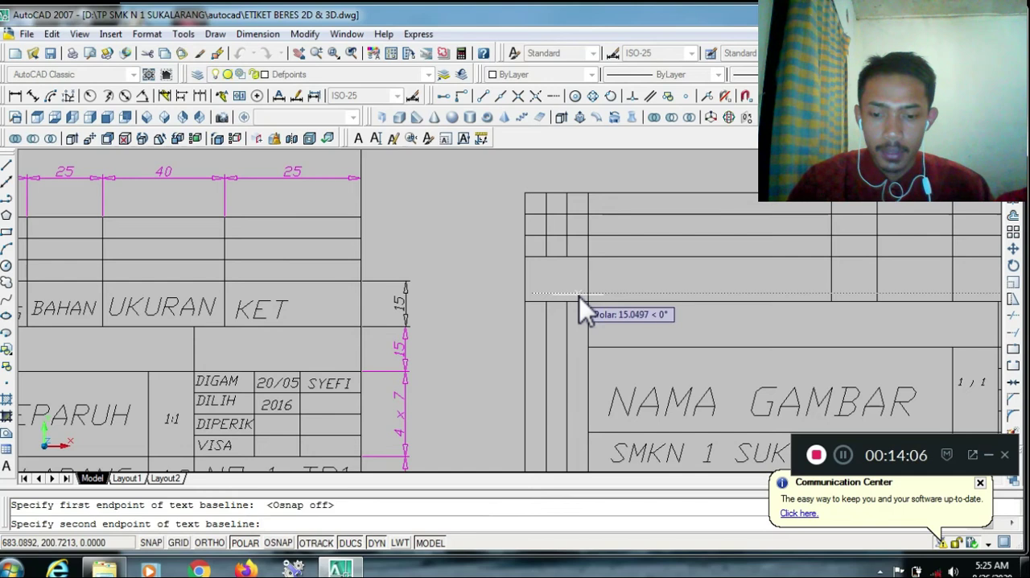
{"action": "left_click", "coordinate": [580, 296]}
{"action": "type", "text": "JML"}
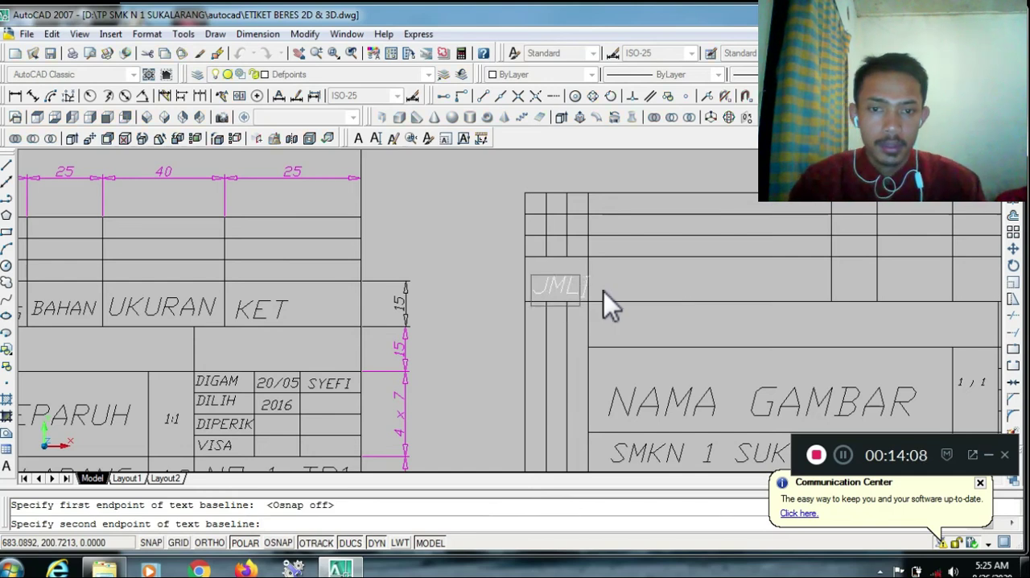
{"action": "key", "text": "Return"}
{"action": "key", "text": "Return"}
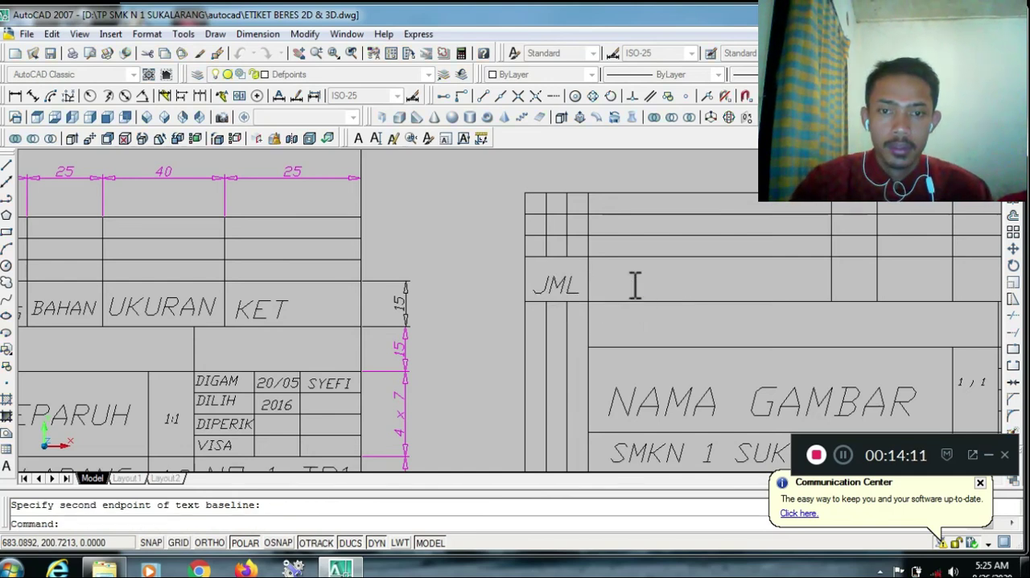
{"action": "scroll", "coordinate": [635, 286], "scroll_direction": "down", "scroll_amount": 2}
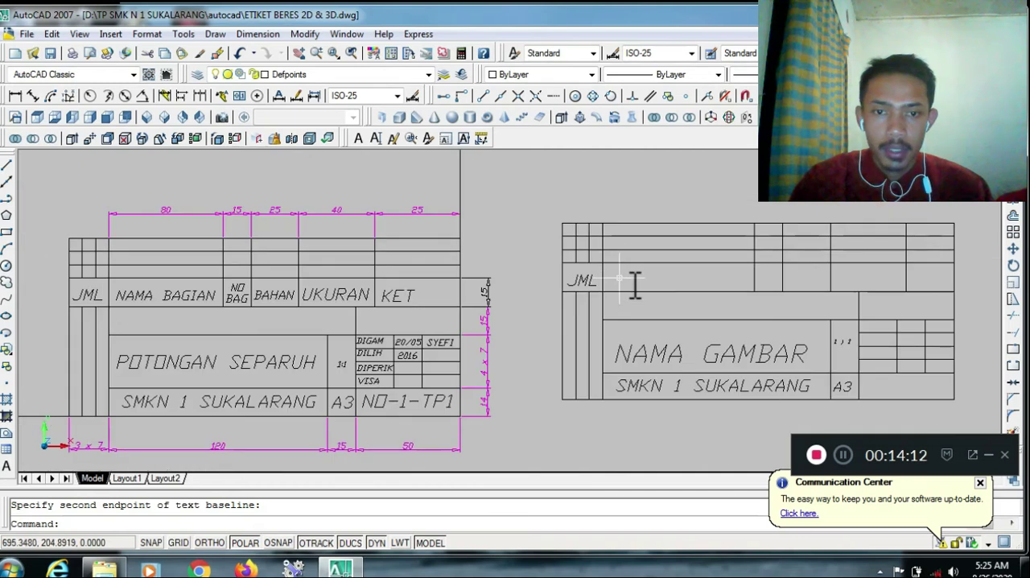
{"action": "scroll", "coordinate": [635, 286], "scroll_direction": "up", "scroll_amount": 2}
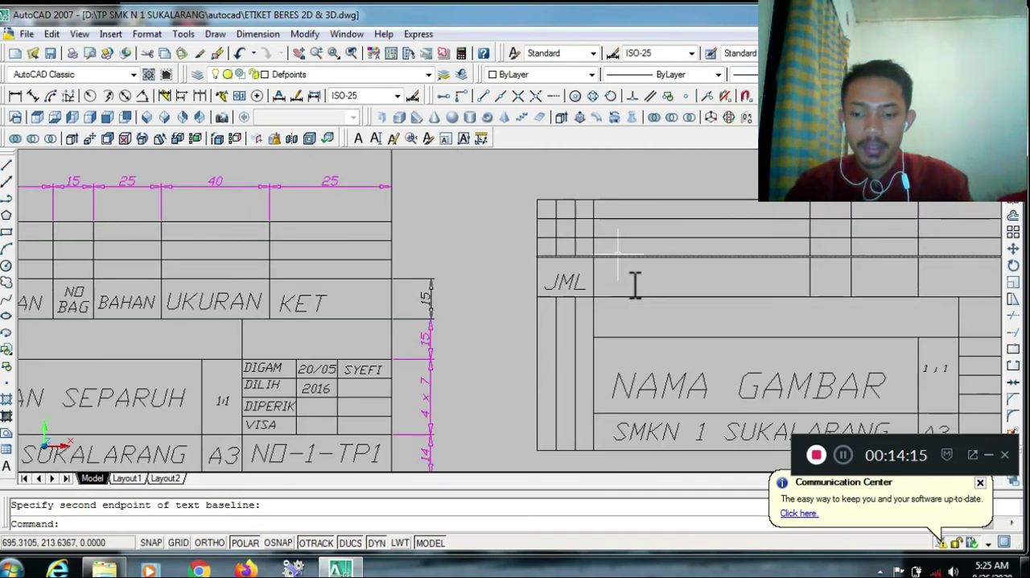
{"action": "right_click", "coordinate": [619, 264]}
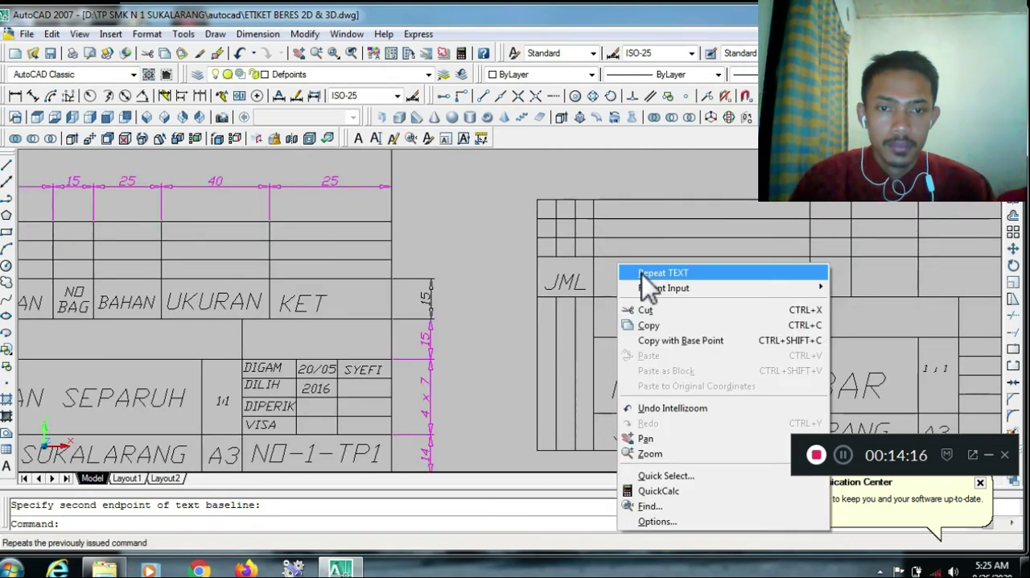
{"action": "left_click", "coordinate": [642, 275]}
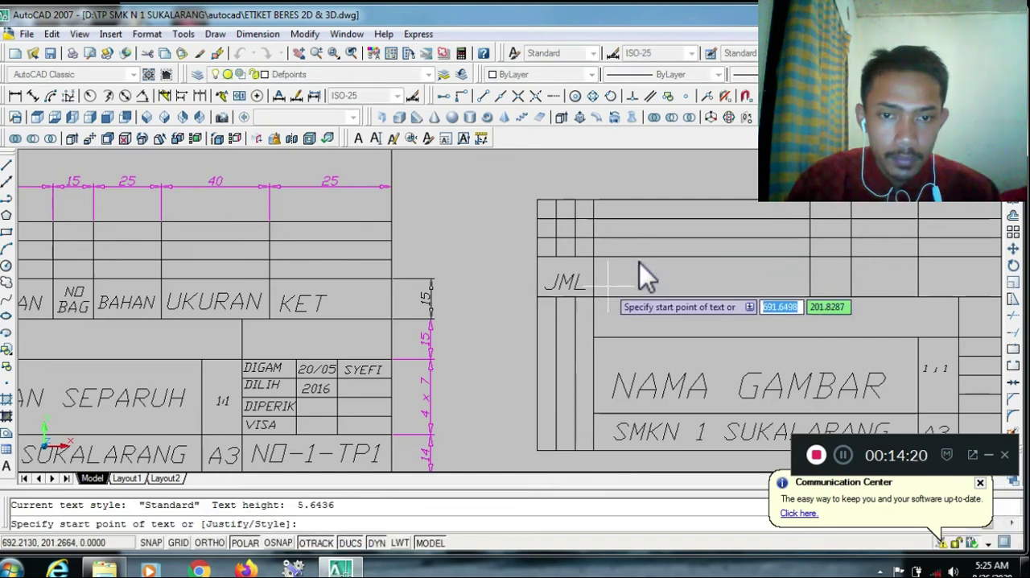
{"action": "left_click", "coordinate": [612, 291]}
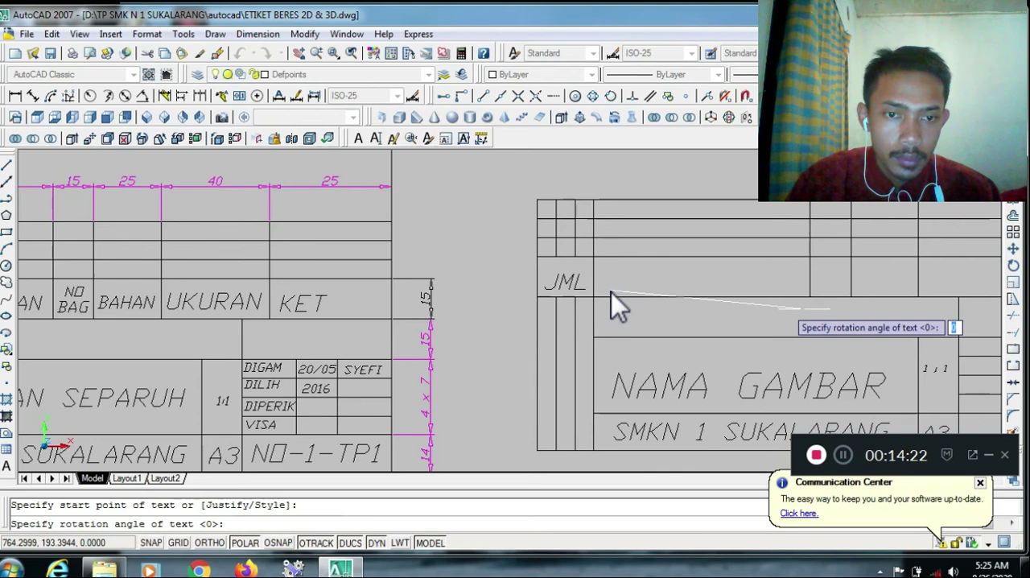
{"action": "left_click", "coordinate": [796, 290]}
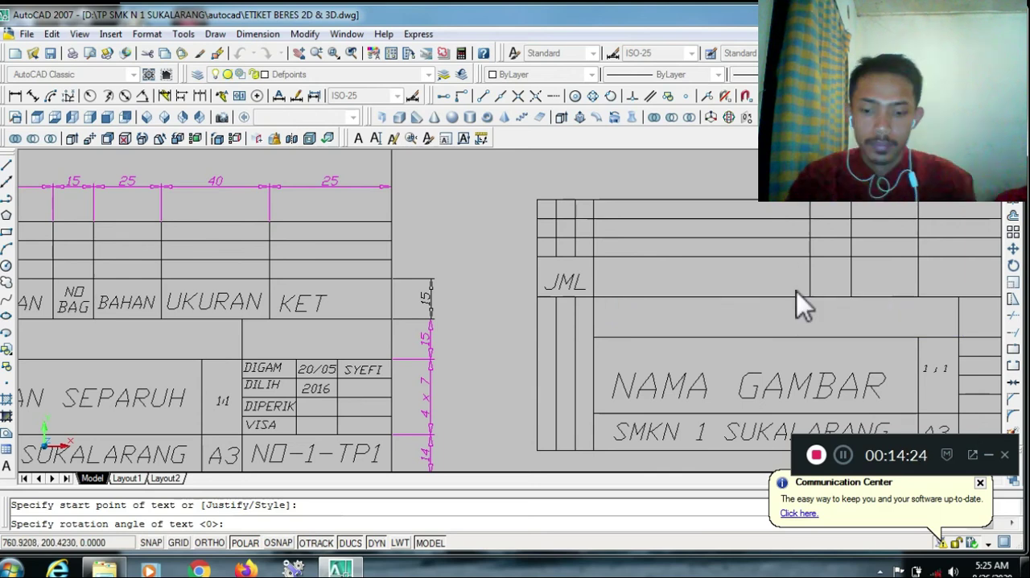
{"action": "type", "text": "NAMM"}
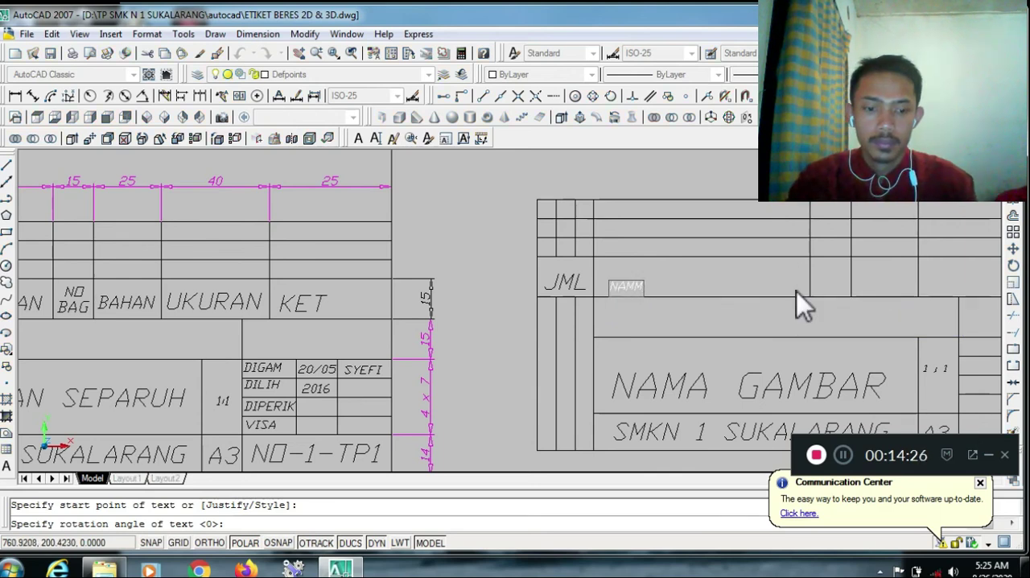
{"action": "key", "text": "Escape"}
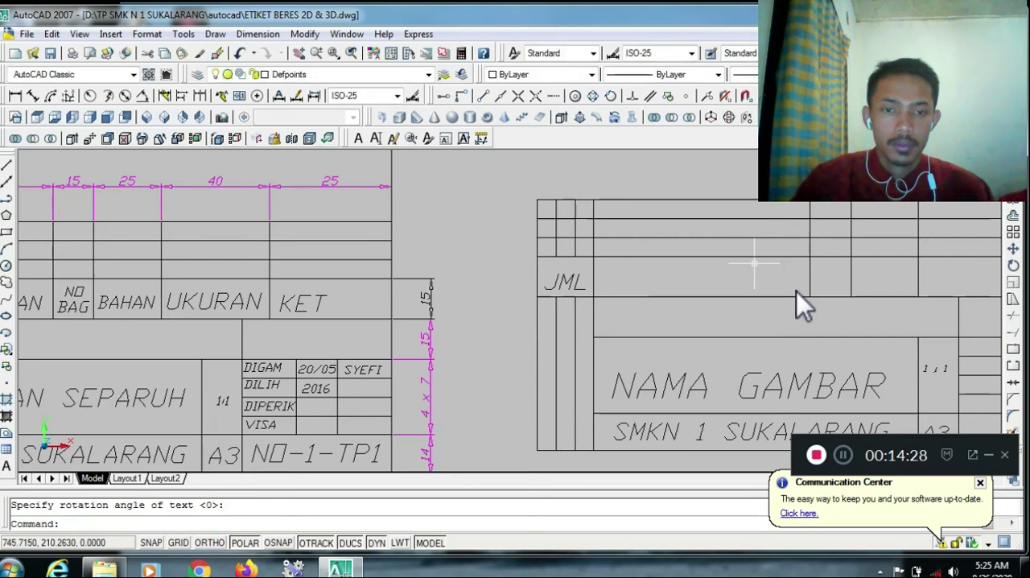
Add the aligned text NAMA BAGIAN in the new title block's header row, in the wide cell beside JML
{"action": "type", "text": "TEXT"}
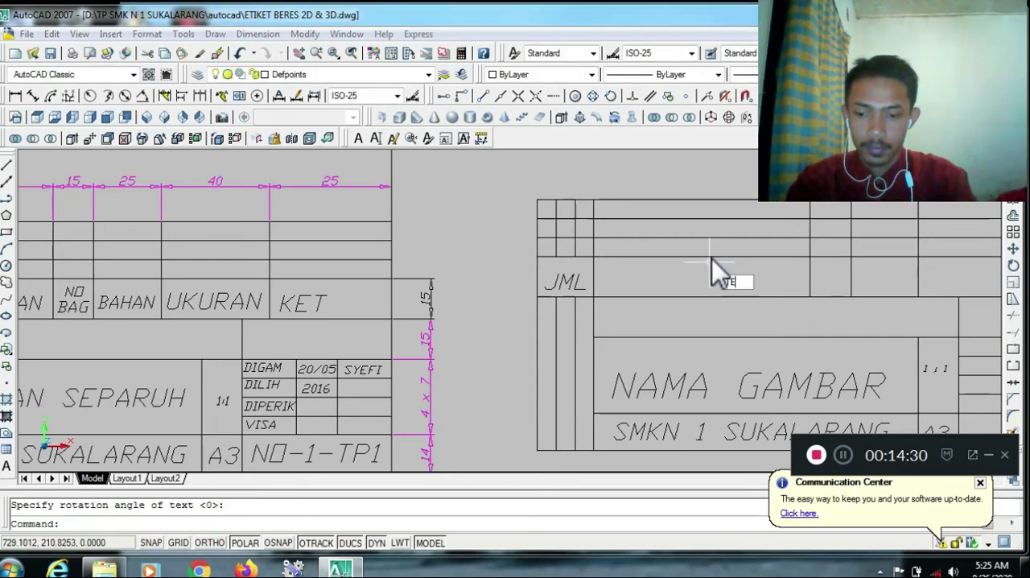
{"action": "key", "text": "Return"}
{"action": "type", "text": "j"}
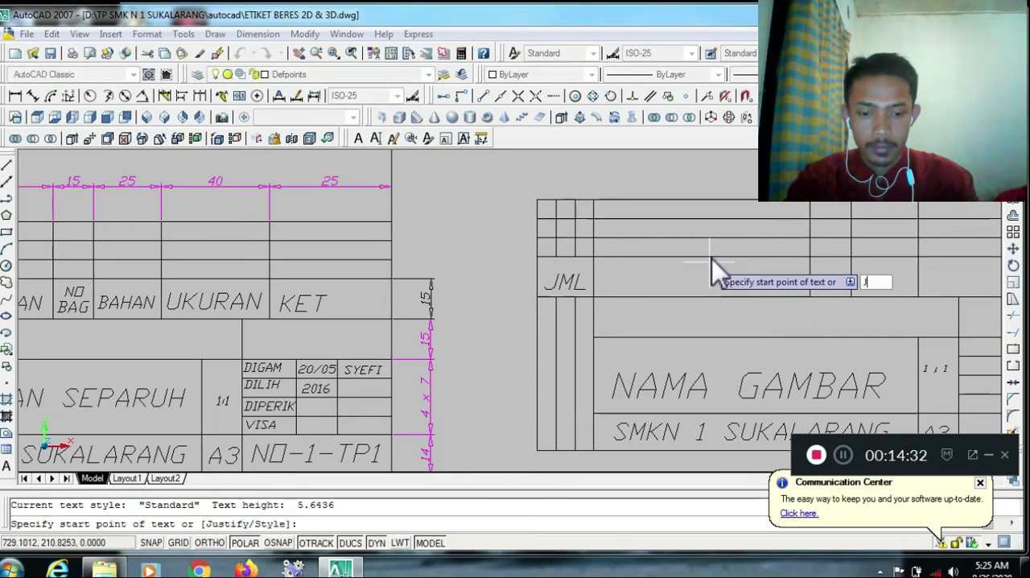
{"action": "key", "text": "Return"}
{"action": "type", "text": "a"}
{"action": "key", "text": "Return"}
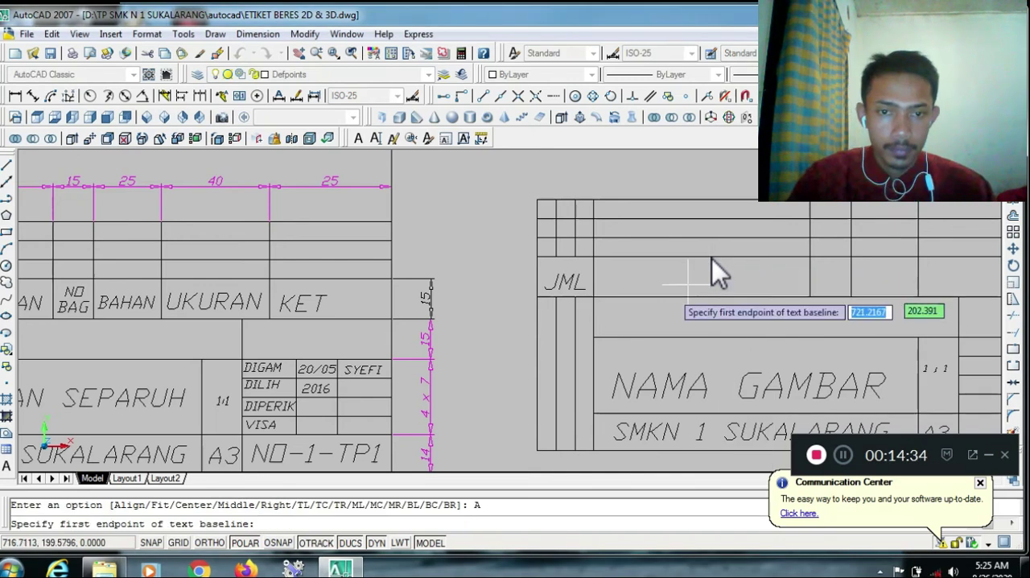
{"action": "left_click", "coordinate": [615, 288]}
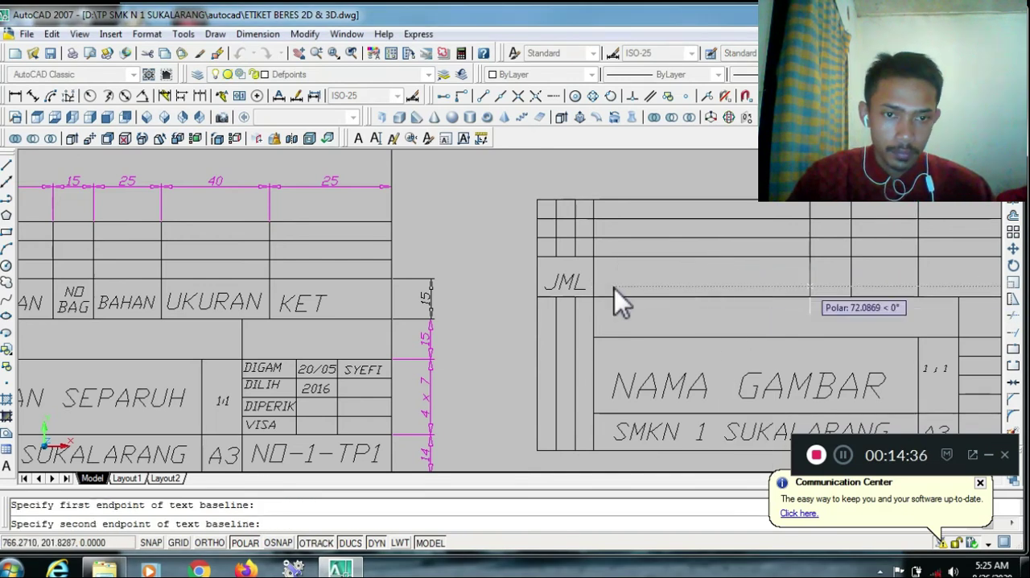
{"action": "left_click", "coordinate": [787, 288]}
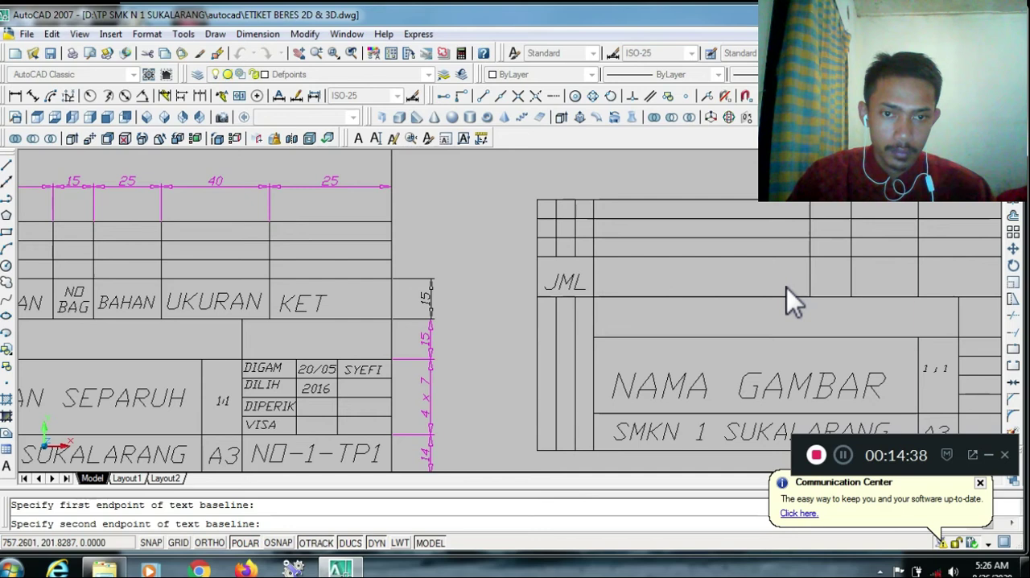
{"action": "type", "text": "NAMA BAGIAN"}
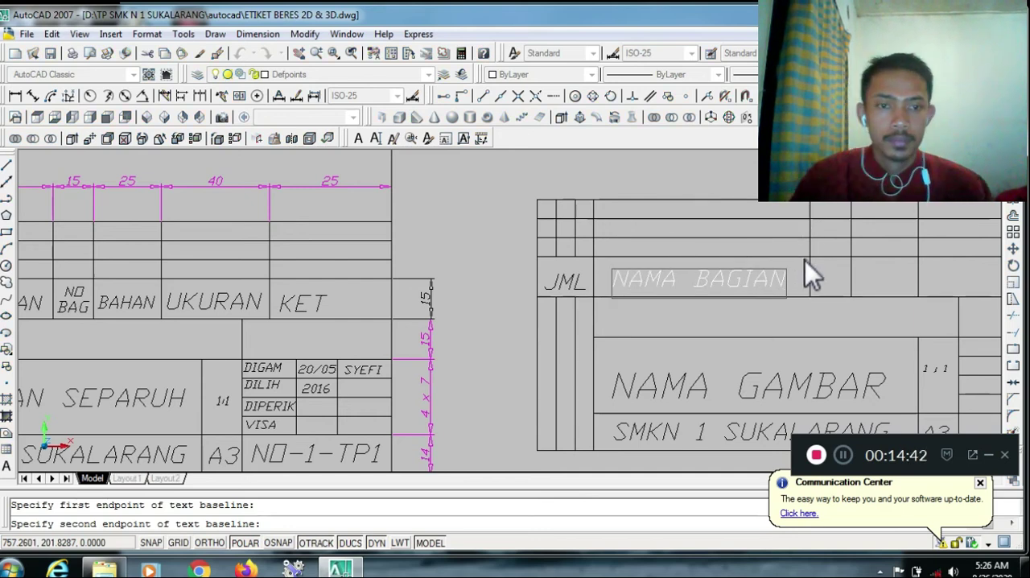
Add the two-line text NO / BAG in the header cell right after NAMA BAGIAN and finish the text command
{"action": "left_click", "coordinate": [823, 286]}
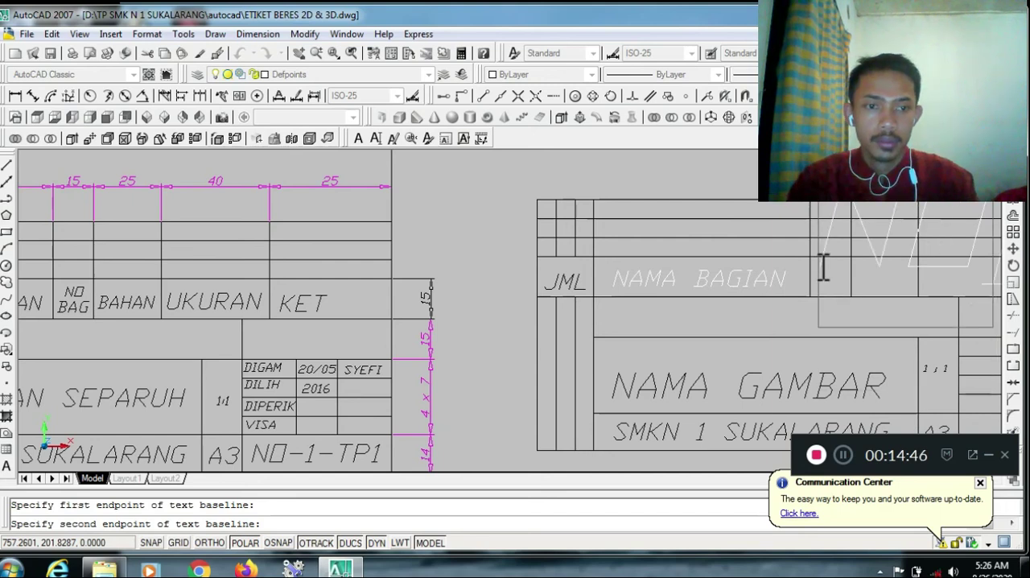
{"action": "type", "text": "NO"}
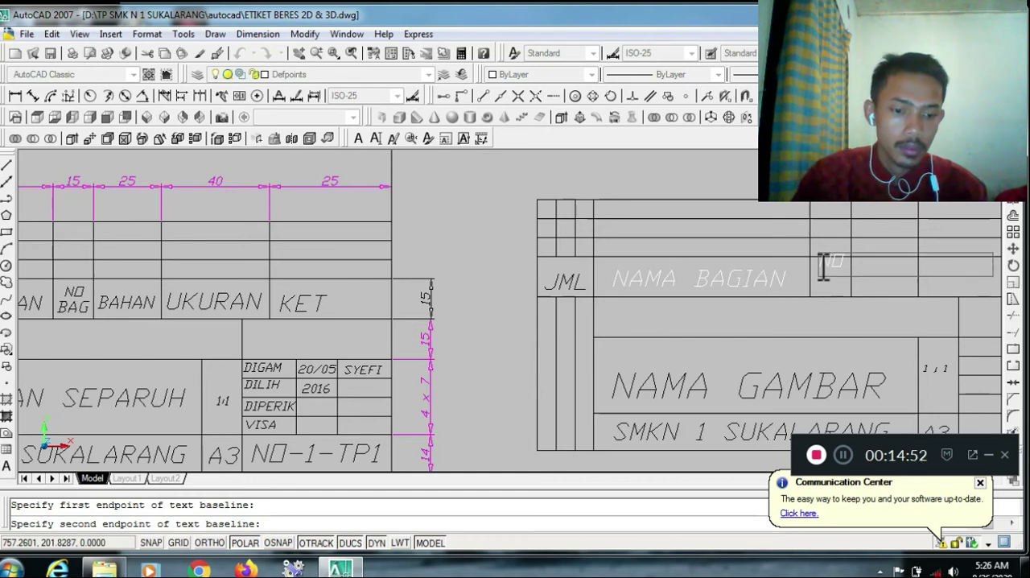
{"action": "key", "text": "Return"}
{"action": "type", "text": "BAGI"}
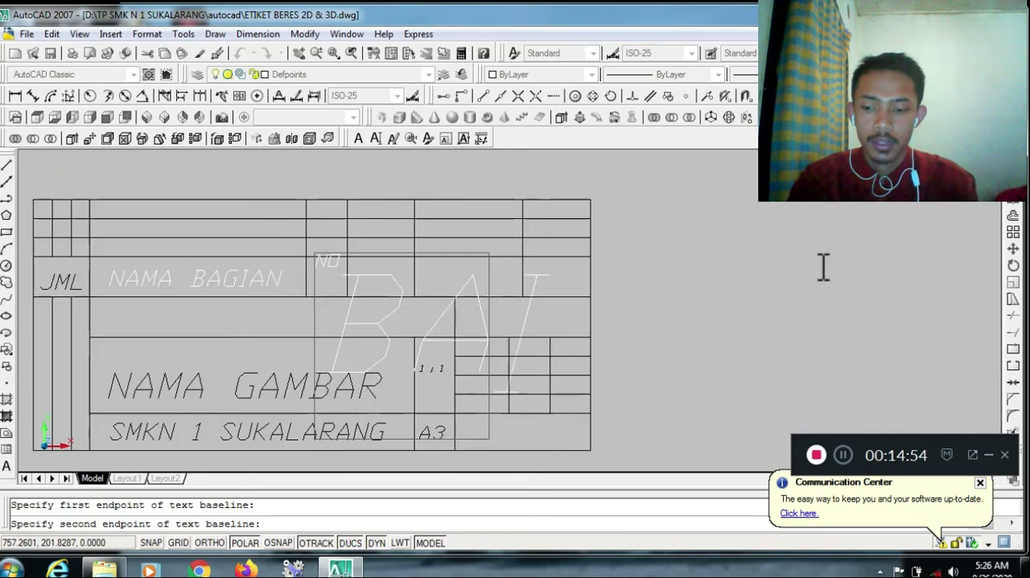
{"action": "key", "text": "BackSpace"}
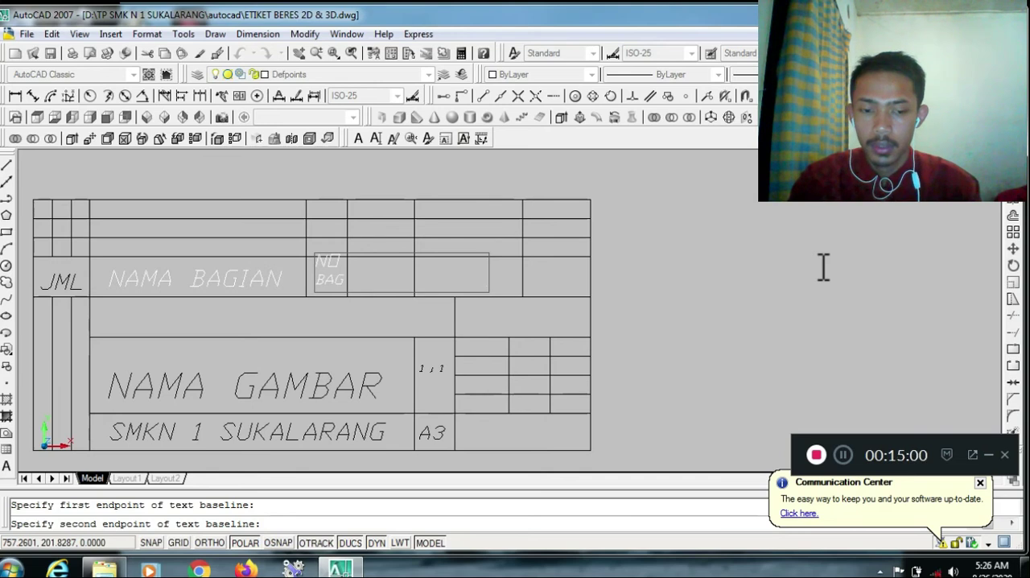
{"action": "left_click", "coordinate": [700, 262]}
{"action": "key", "text": "Escape"}
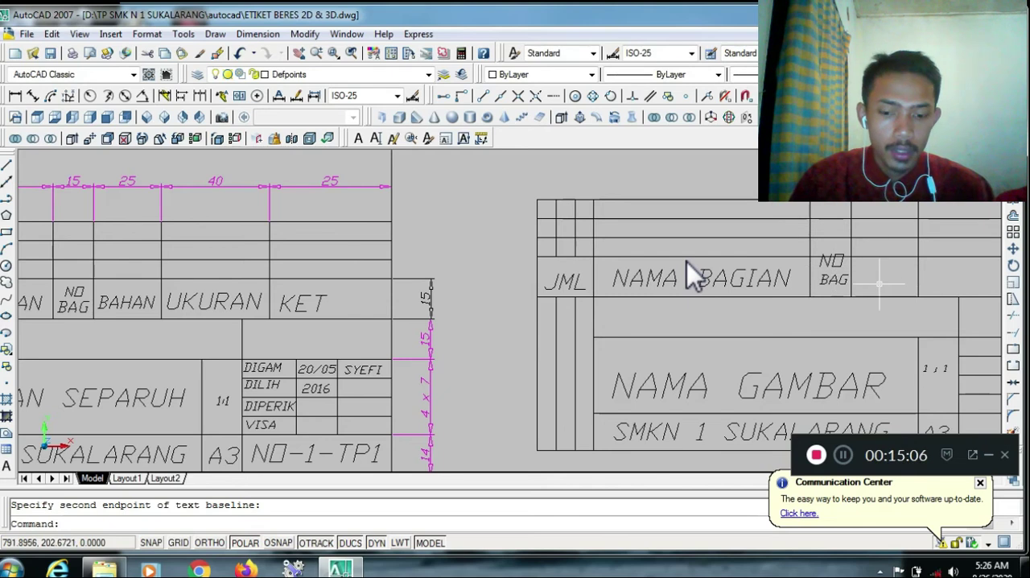
Add the aligned text UKURAN across the header cell immediately to the right of NO BAG
{"action": "type", "text": "text"}
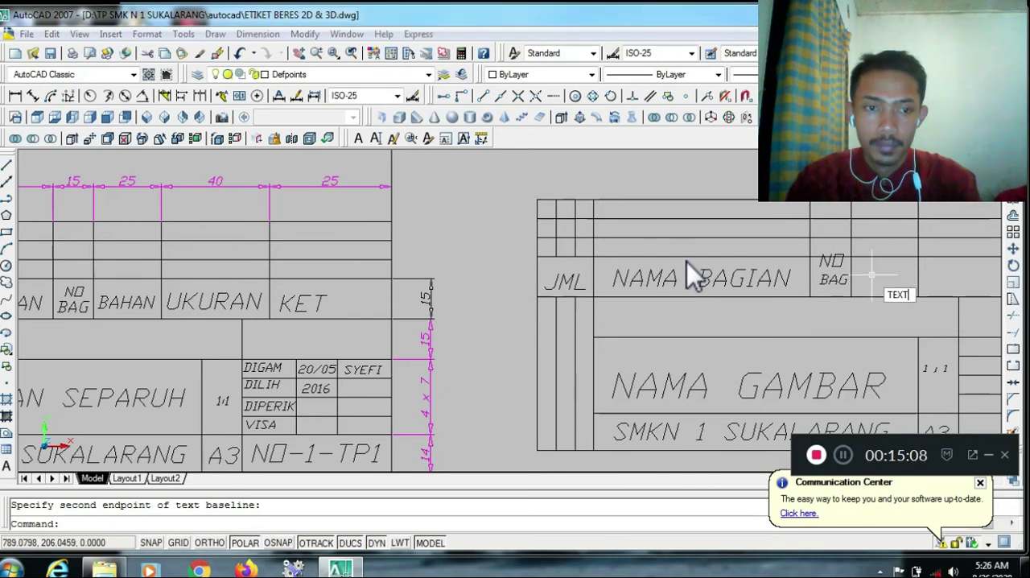
{"action": "key", "text": "Return"}
{"action": "type", "text": "j"}
{"action": "key", "text": "Return"}
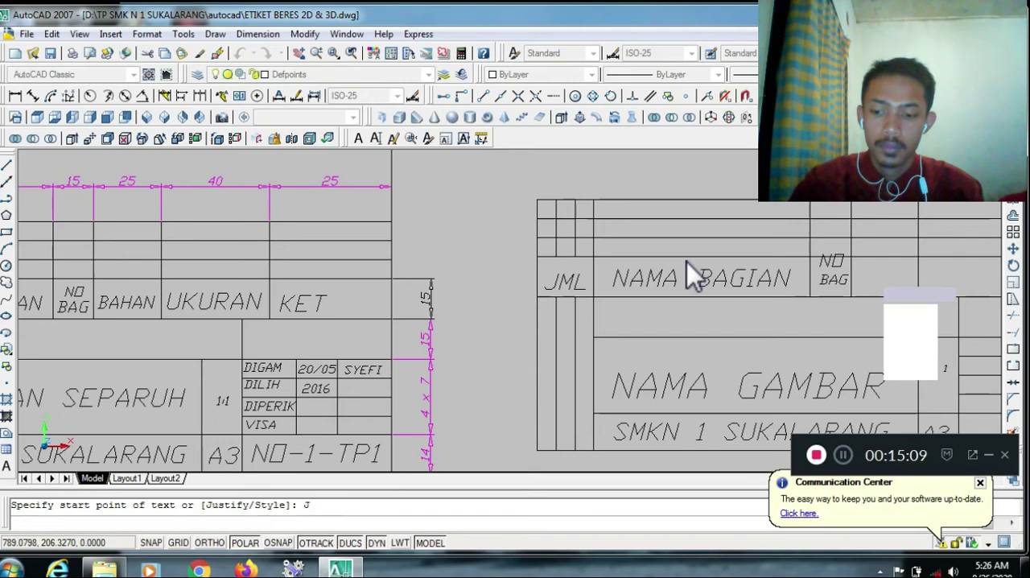
{"action": "type", "text": "a"}
{"action": "key", "text": "Return"}
{"action": "left_click", "coordinate": [856, 283]}
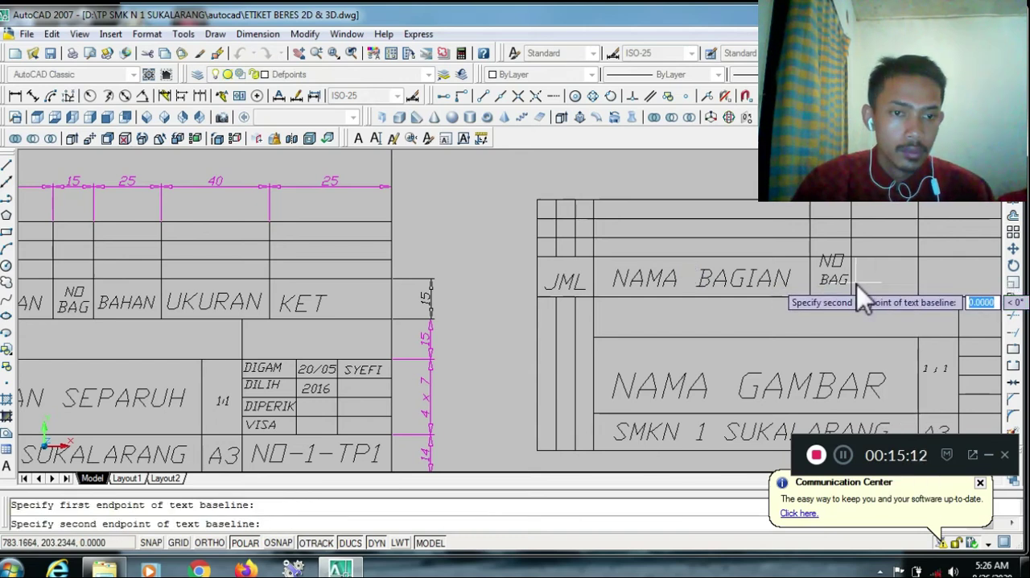
{"action": "left_click", "coordinate": [910, 282]}
{"action": "type", "text": "UKURAN"}
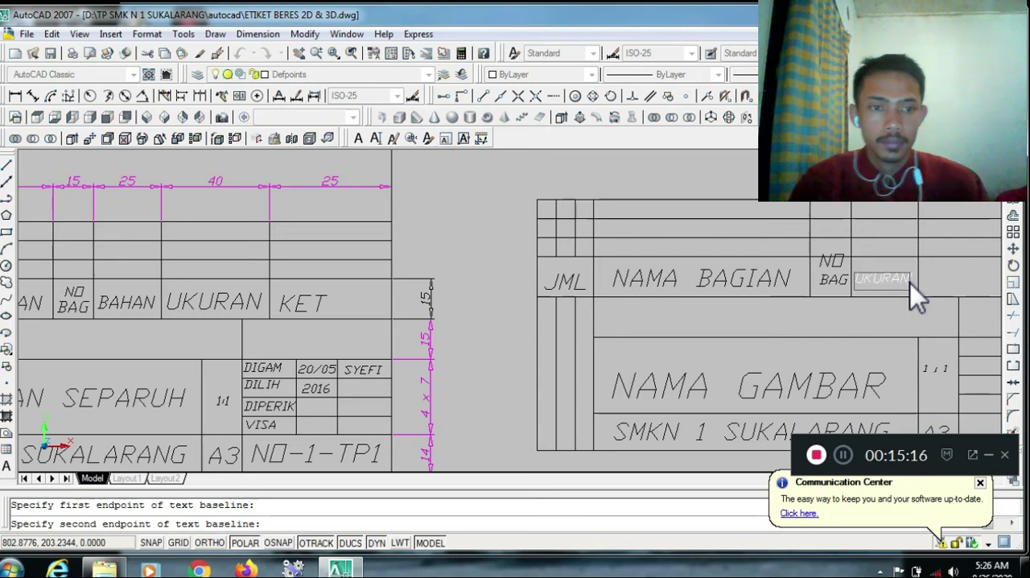
{"action": "key", "text": "Return"}
{"action": "key", "text": "Return"}
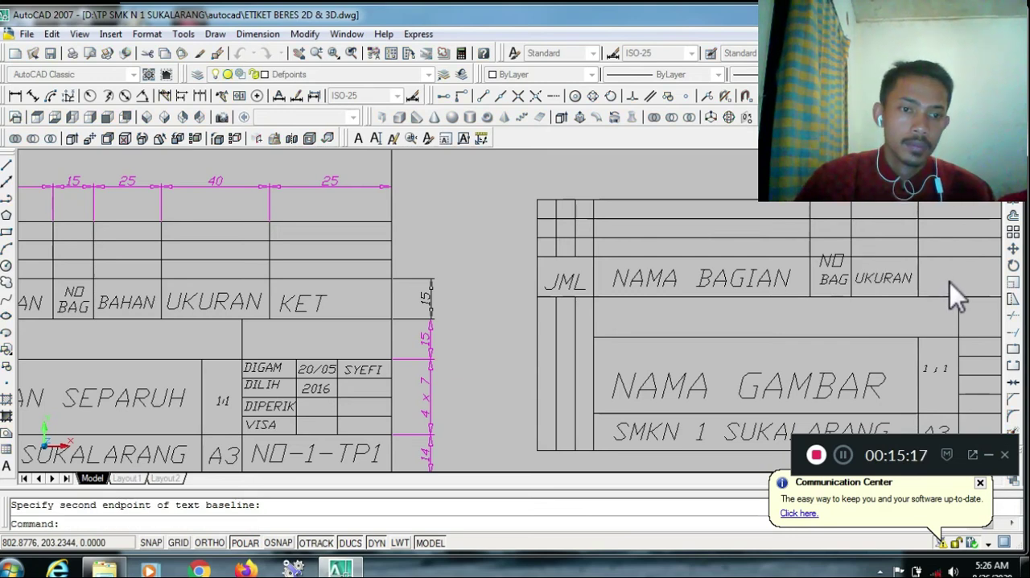
{"action": "left_click", "coordinate": [949, 282]}
{"action": "middle_click_drag", "start_coordinate": [1001, 283], "coordinate": [932, 283]}
{"action": "key", "text": "Escape"}
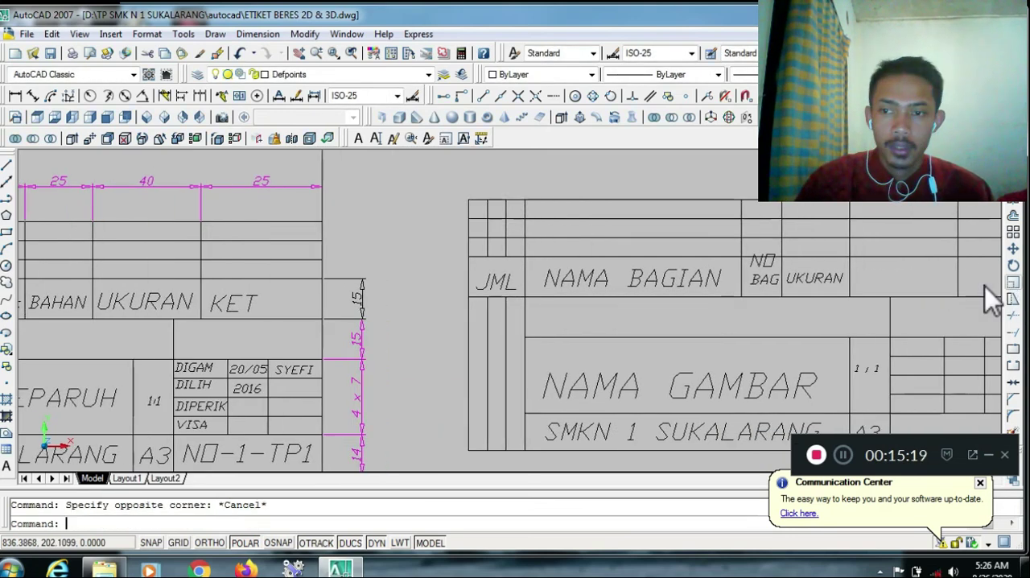
{"action": "key", "text": "Escape"}
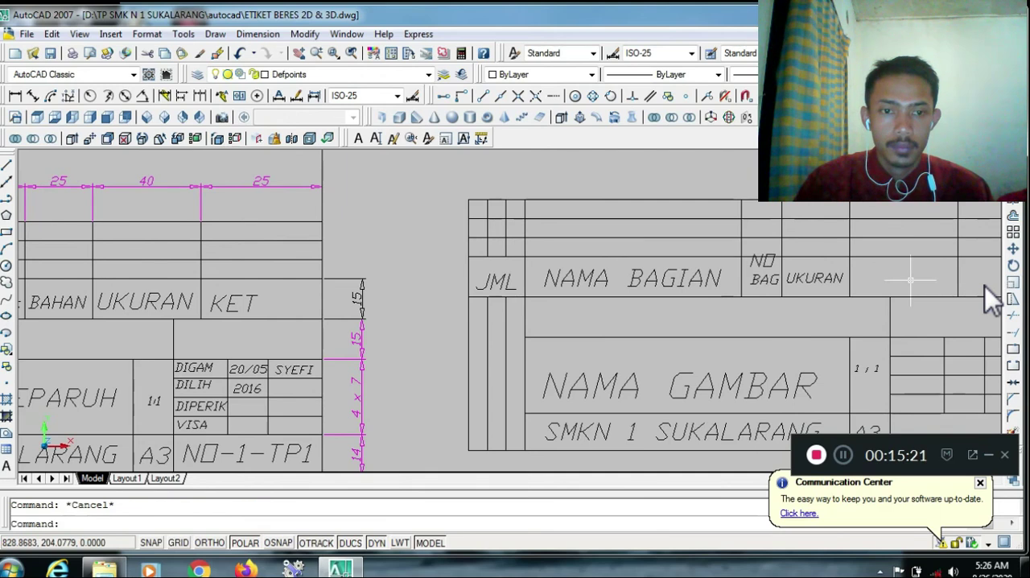
Move the UKURAN text horizontally into the next header cell to its right
{"action": "left_click", "coordinate": [834, 281]}
{"action": "left_click", "coordinate": [1014, 253]}
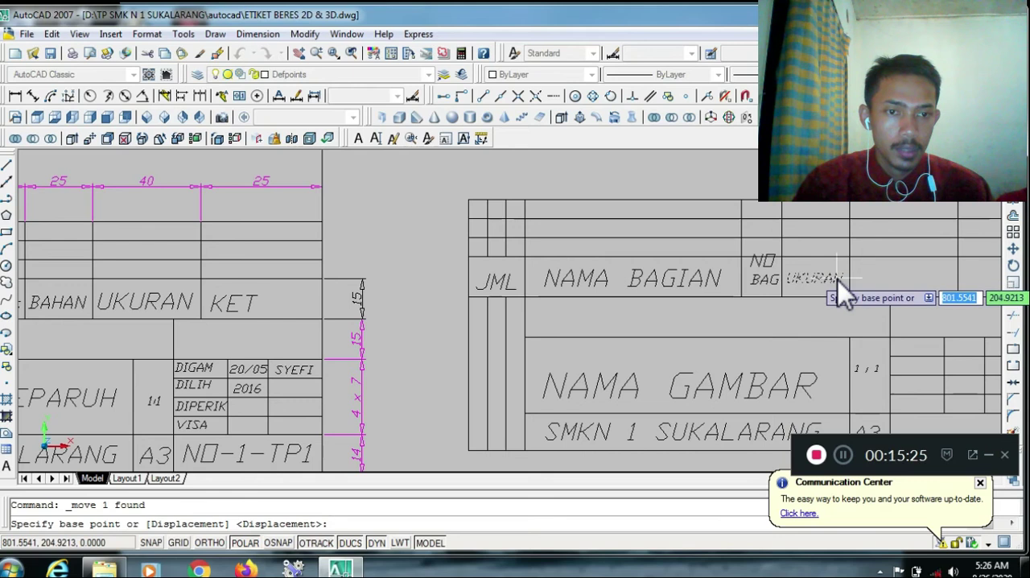
{"action": "left_click", "coordinate": [837, 279]}
{"action": "left_click", "coordinate": [924, 281]}
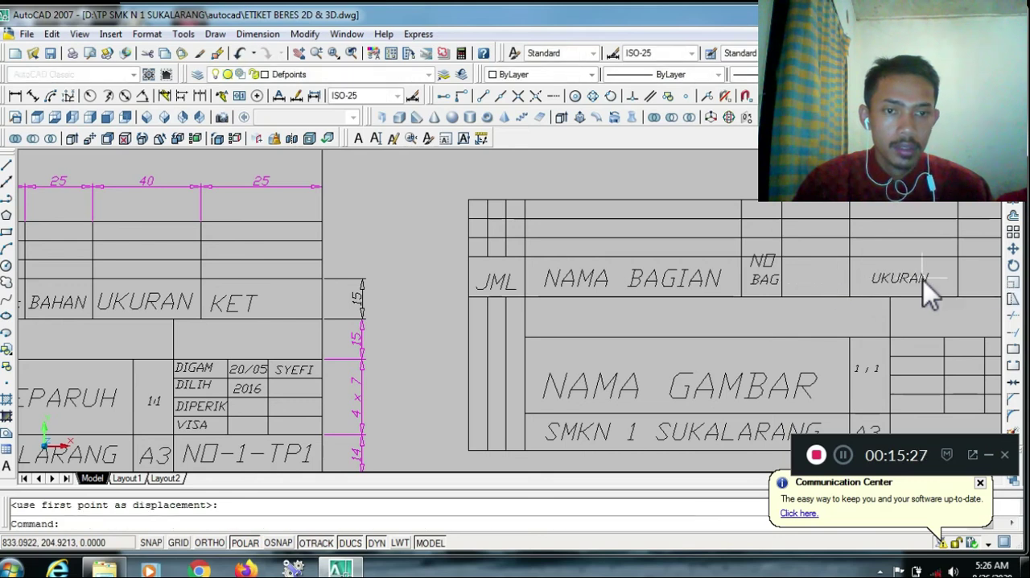
Add the aligned text BAHAN in the empty header cell between NO BAG and UKURAN
{"action": "key", "text": "Escape"}
{"action": "type", "text": "TEXT"}
{"action": "key", "text": "Return"}
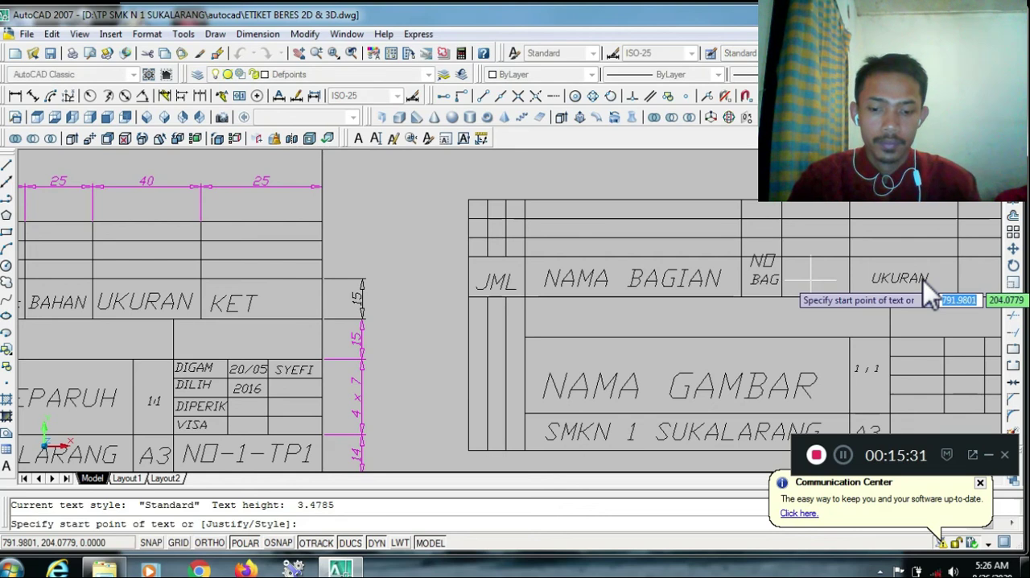
{"action": "type", "text": "J"}
{"action": "key", "text": "Return"}
{"action": "type", "text": "A"}
{"action": "key", "text": "Return"}
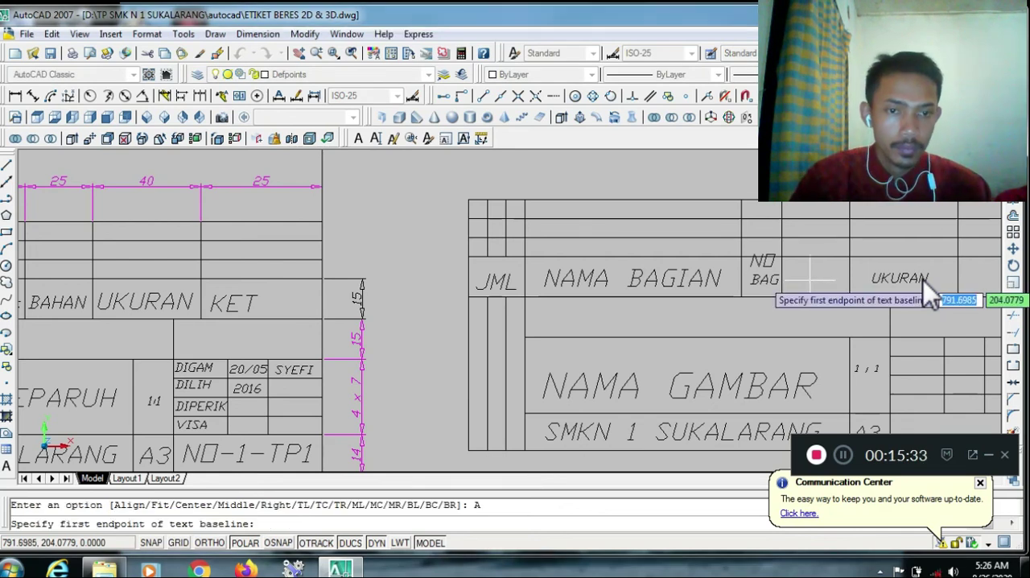
{"action": "left_click", "coordinate": [793, 285]}
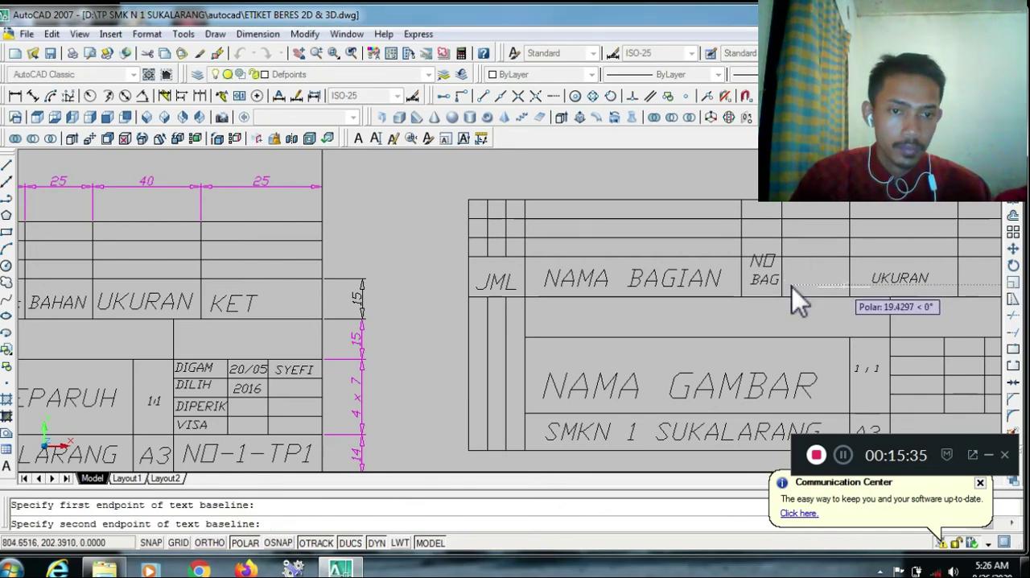
{"action": "left_click", "coordinate": [836, 287]}
{"action": "type", "text": "BAHAN"}
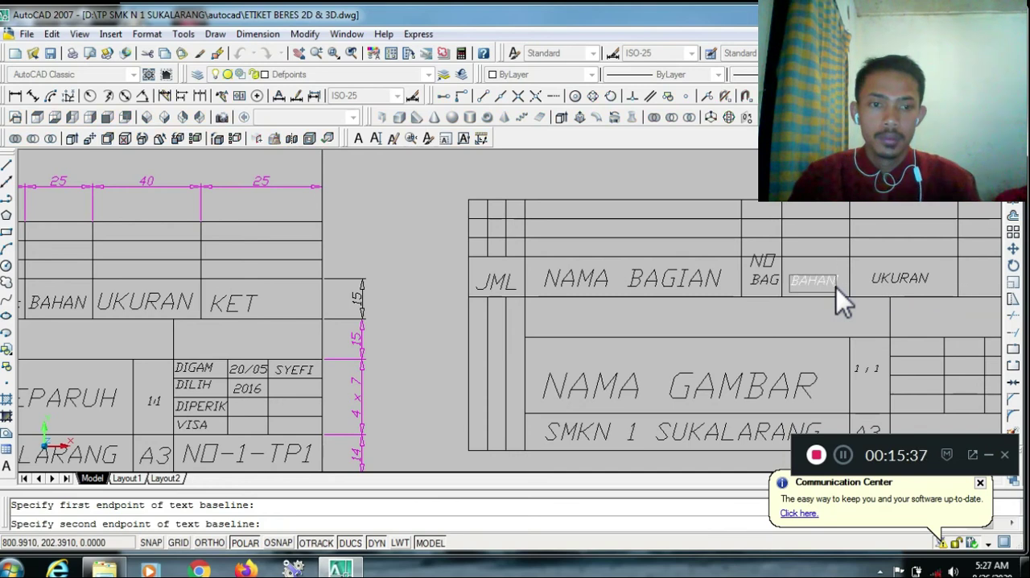
{"action": "left_click", "coordinate": [779, 237]}
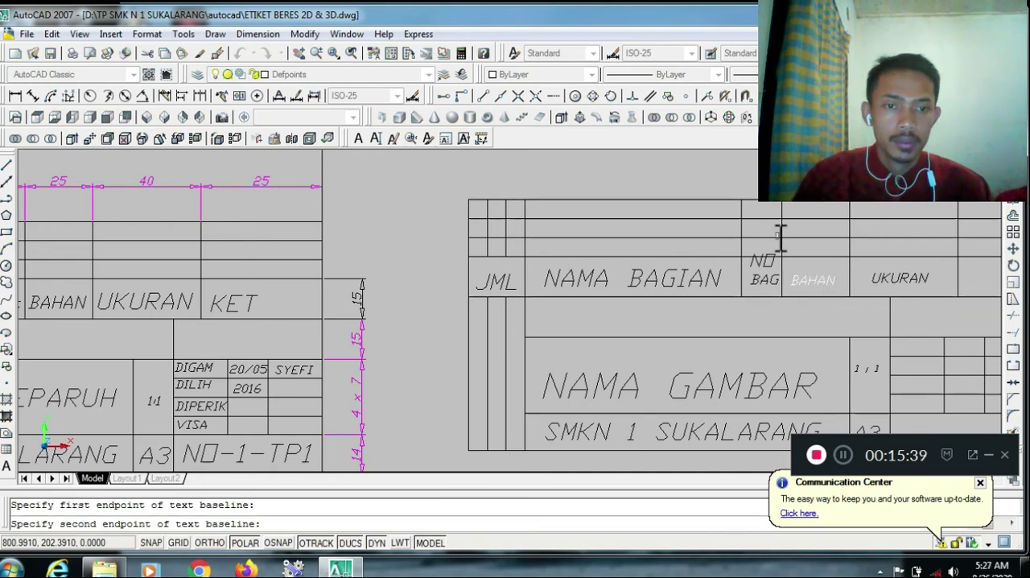
{"action": "key", "text": "Return"}
{"action": "scroll", "coordinate": [837, 265], "scroll_direction": "down", "scroll_amount": 2}
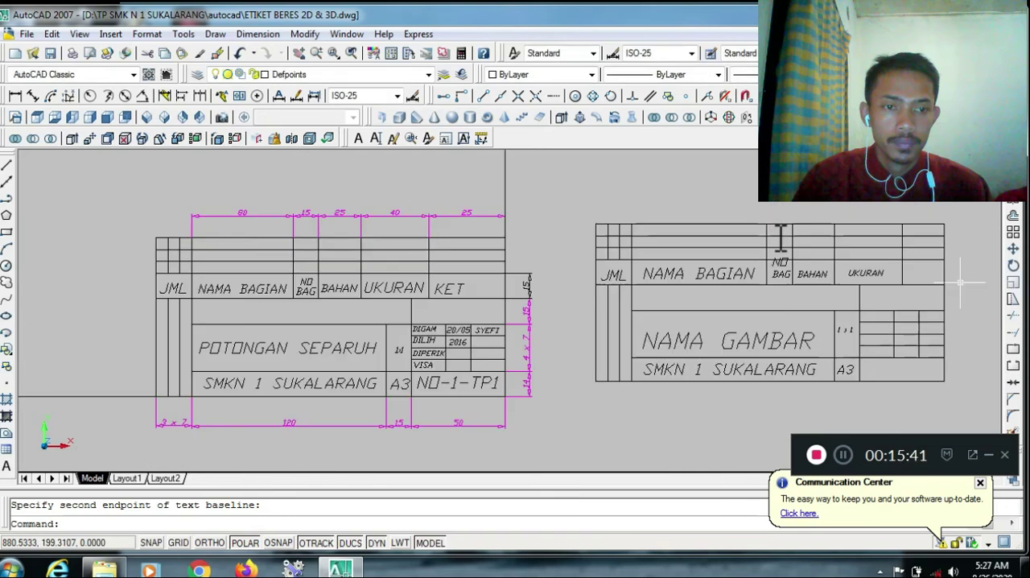
{"action": "key", "text": "Escape"}
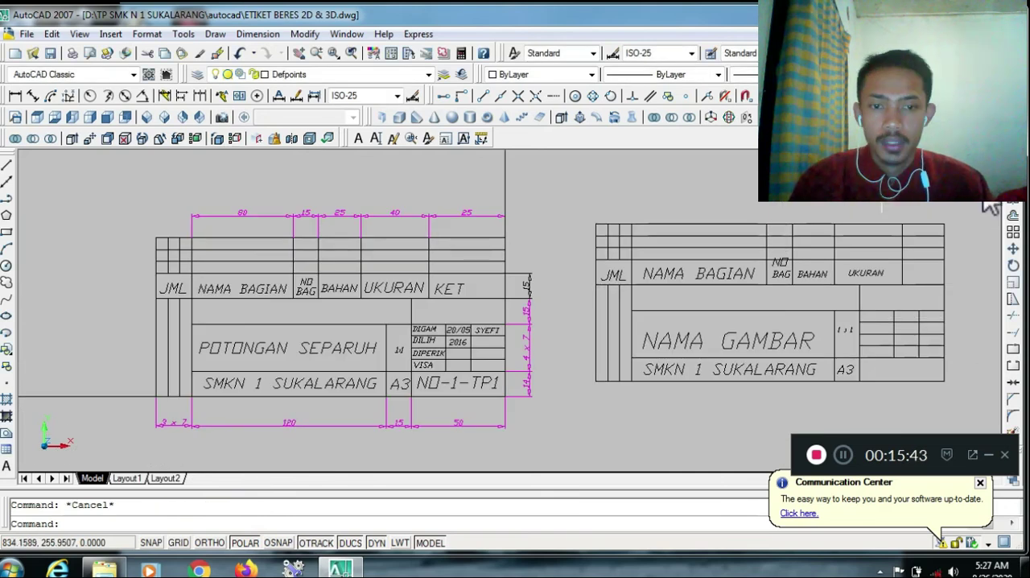
{"action": "middle_click_drag", "start_coordinate": [930, 325], "coordinate": [870, 325]}
{"action": "left_click", "coordinate": [870, 325]}
{"action": "key", "text": "Escape"}
Add the aligned text DIGAM across the first cell of the small approval table beside the drawing-name and scale cells
{"action": "scroll", "coordinate": [873, 323], "scroll_direction": "up", "scroll_amount": 2}
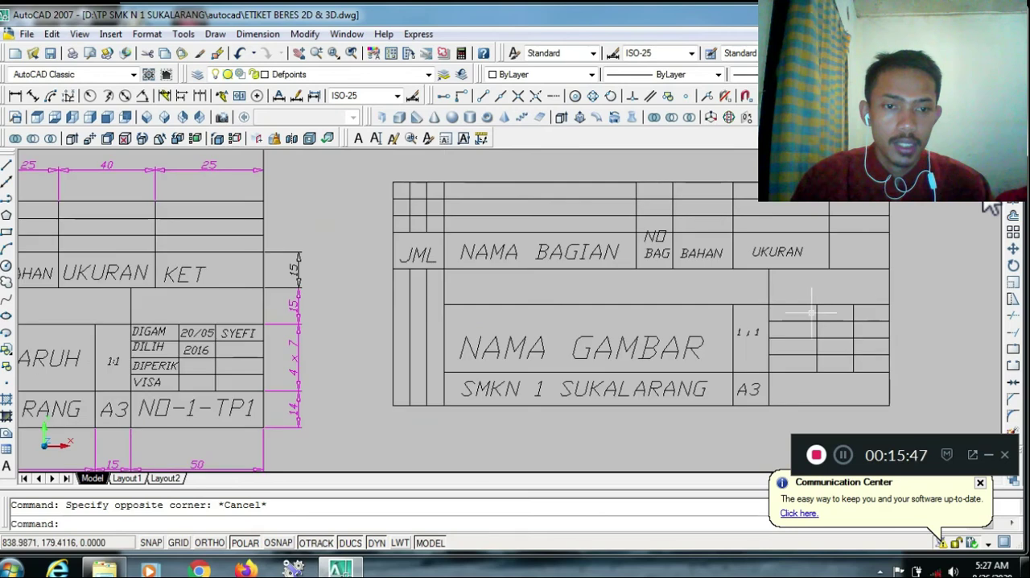
{"action": "type", "text": "TEXT"}
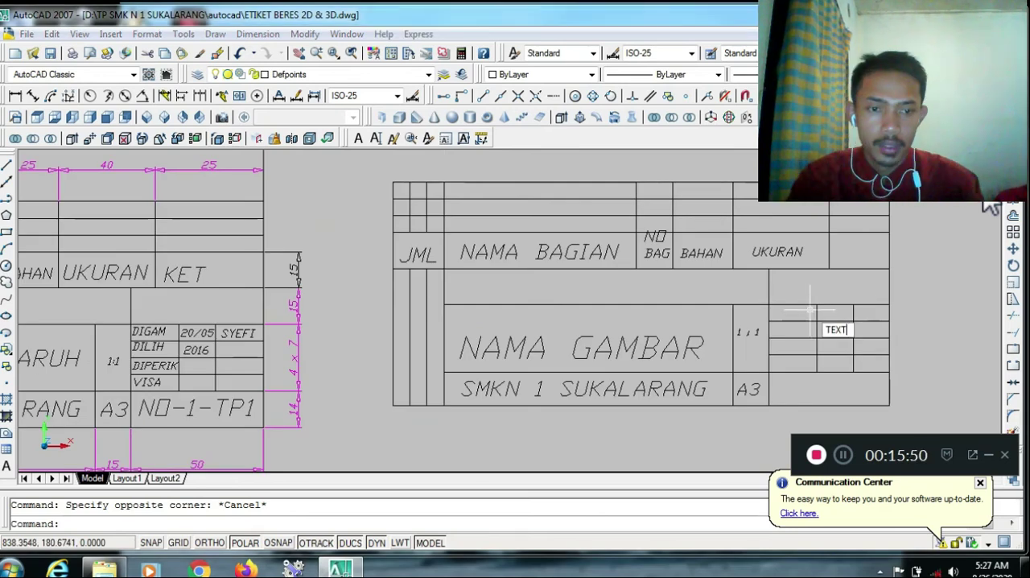
{"action": "key", "text": "Return"}
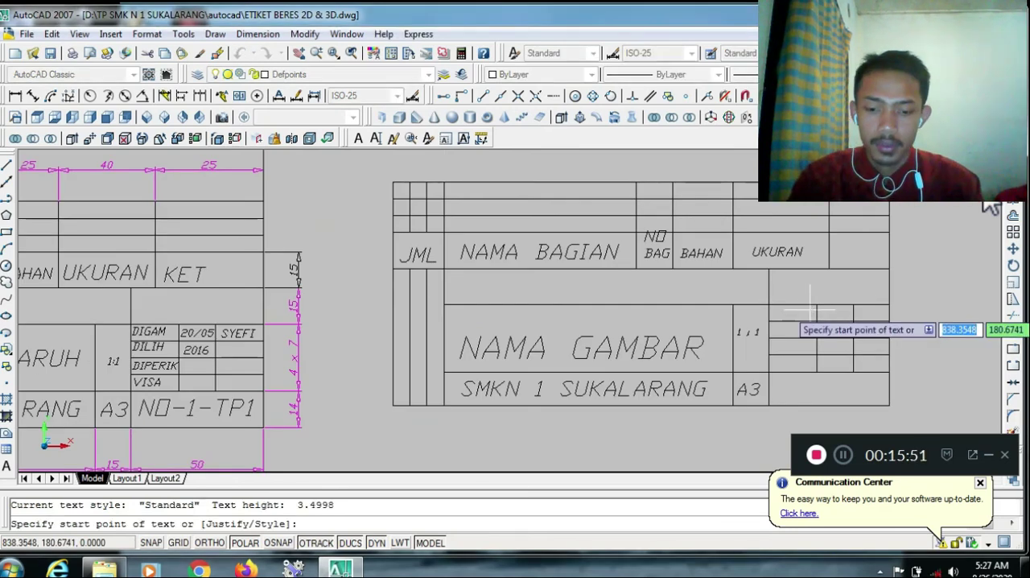
{"action": "type", "text": "J"}
{"action": "key", "text": "Return"}
{"action": "type", "text": "A"}
{"action": "key", "text": "Return"}
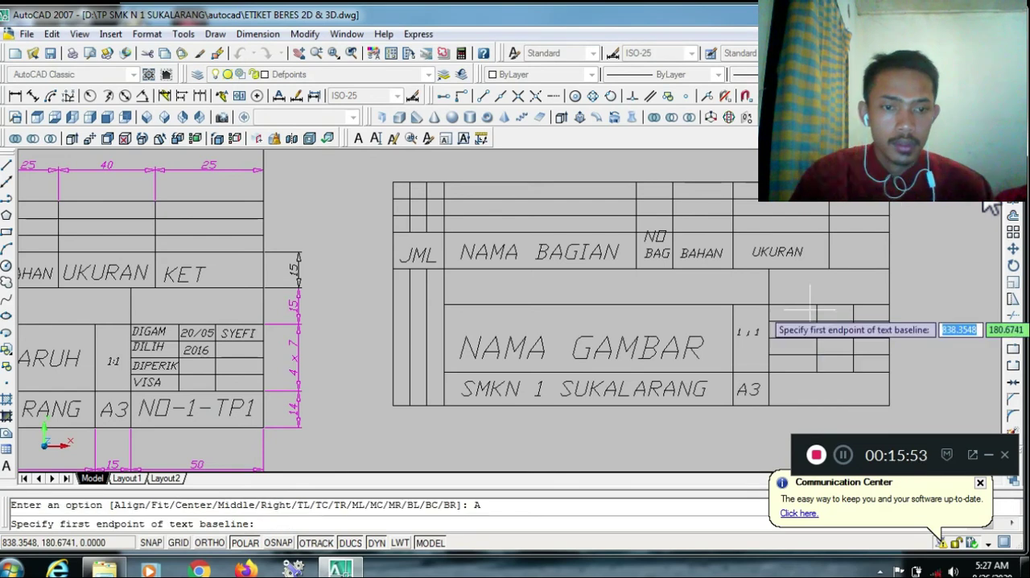
{"action": "left_click", "coordinate": [763, 304]}
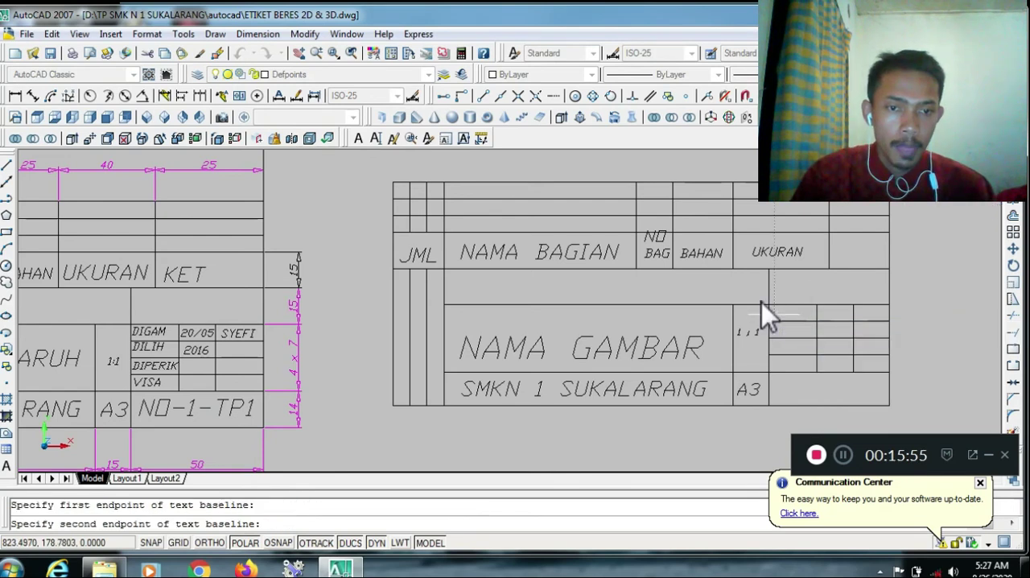
{"action": "left_click", "coordinate": [795, 306]}
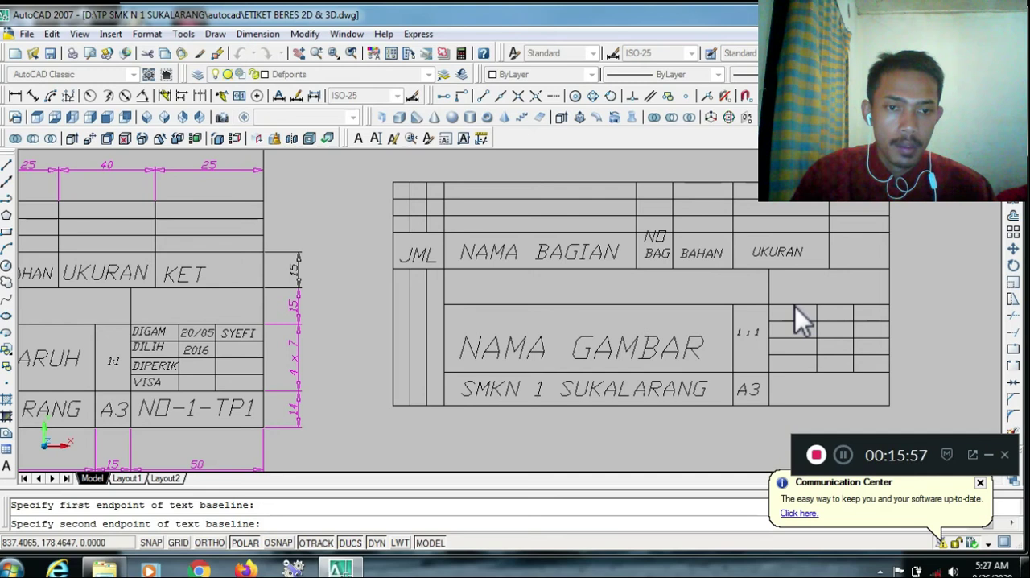
{"action": "type", "text": "DI"}
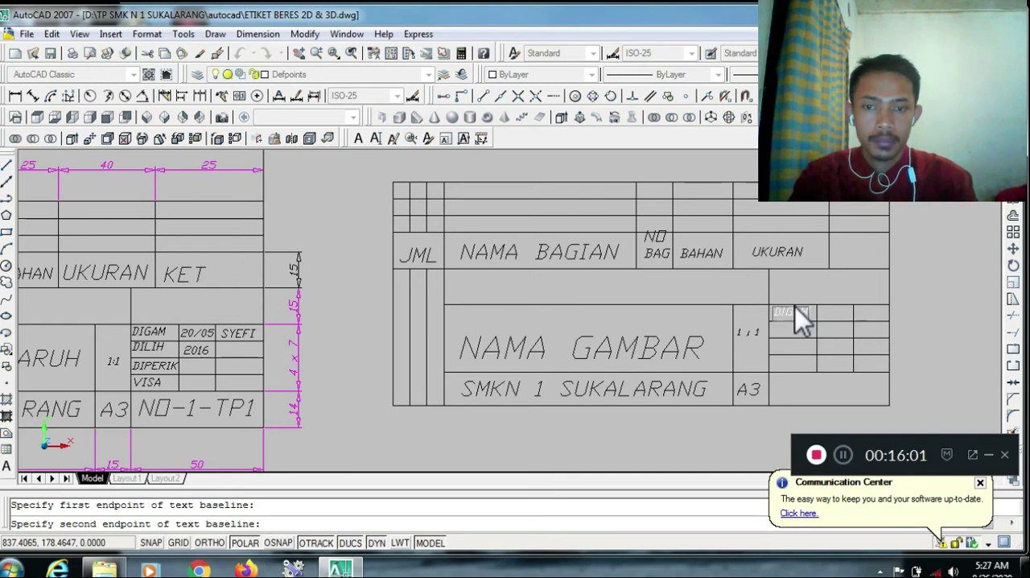
{"action": "type", "text": "GAM"}
Add DILIH as the second line of the aligned text, directly below DIGAM
{"action": "key", "text": "Return"}
{"action": "type", "text": "DILIH"}
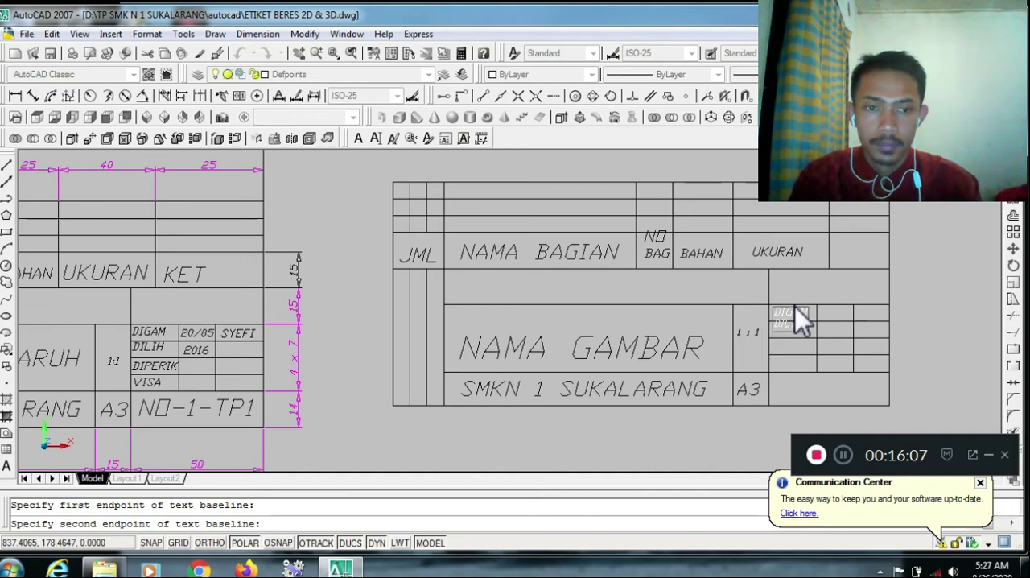
{"action": "type", "text": "AT"}
{"action": "key", "text": "BackSpace"}
{"action": "key", "text": "BackSpace"}
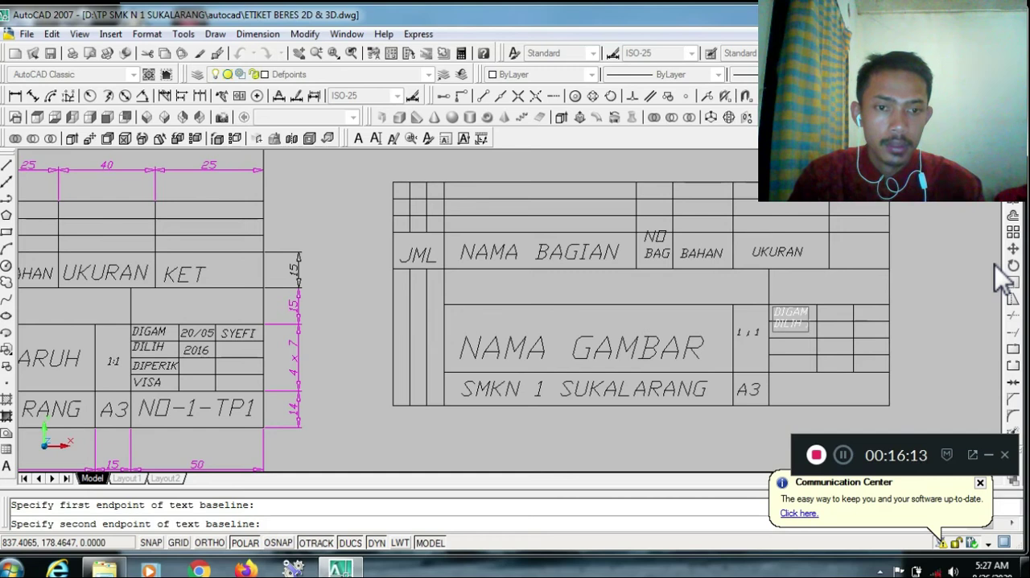
Add DIPER and VISA as the third and fourth lines of the aligned text below DILIH
{"action": "key", "text": "Return"}
{"action": "type", "text": "DIPERIK"}
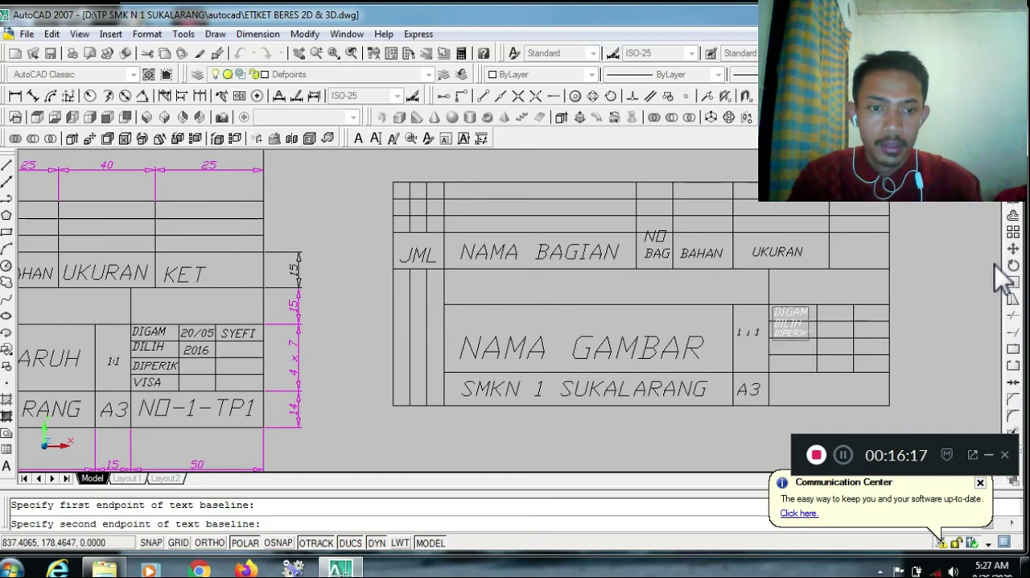
{"action": "key", "text": "BackSpace"}
{"action": "key", "text": "BackSpace"}
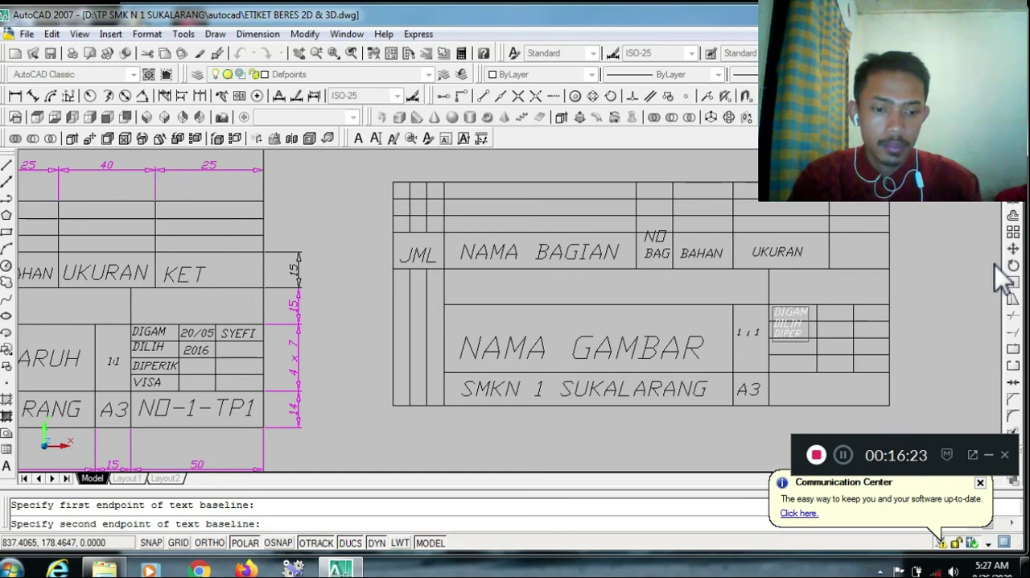
{"action": "key", "text": "Return"}
{"action": "type", "text": "VISA"}
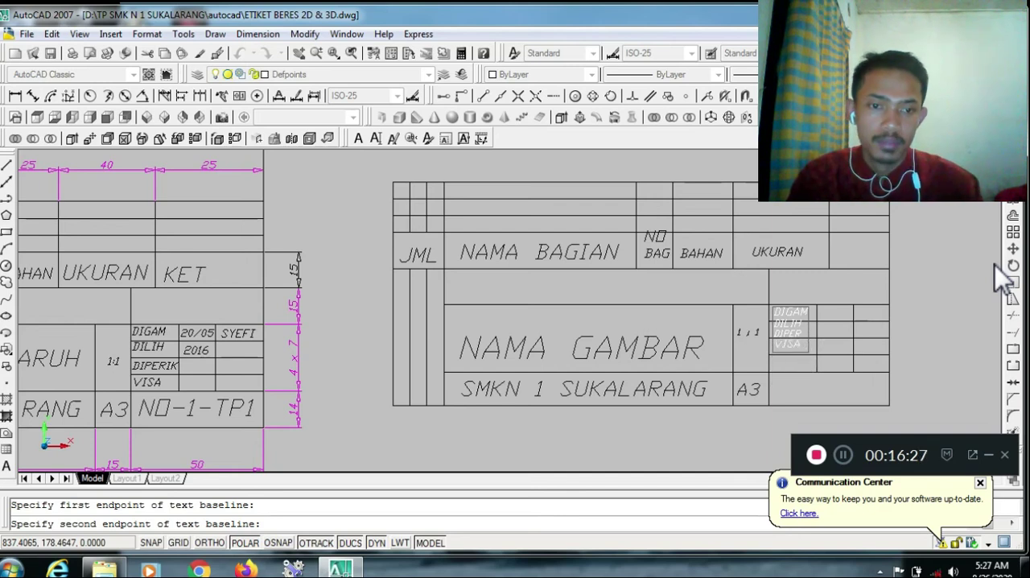
Enter the date 26/08 as aligned text in the cell immediately to the right of DIGAM
{"action": "left_click", "coordinate": [825, 316]}
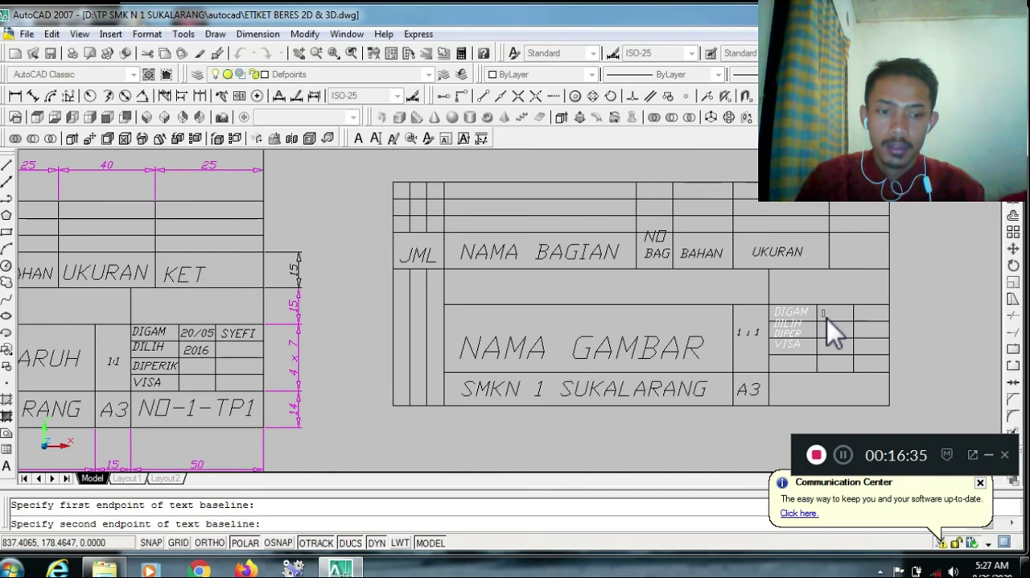
Enter the drafter's name as aligned text in the cell immediately to the right of the date 26/08
{"action": "type", "text": "216"}
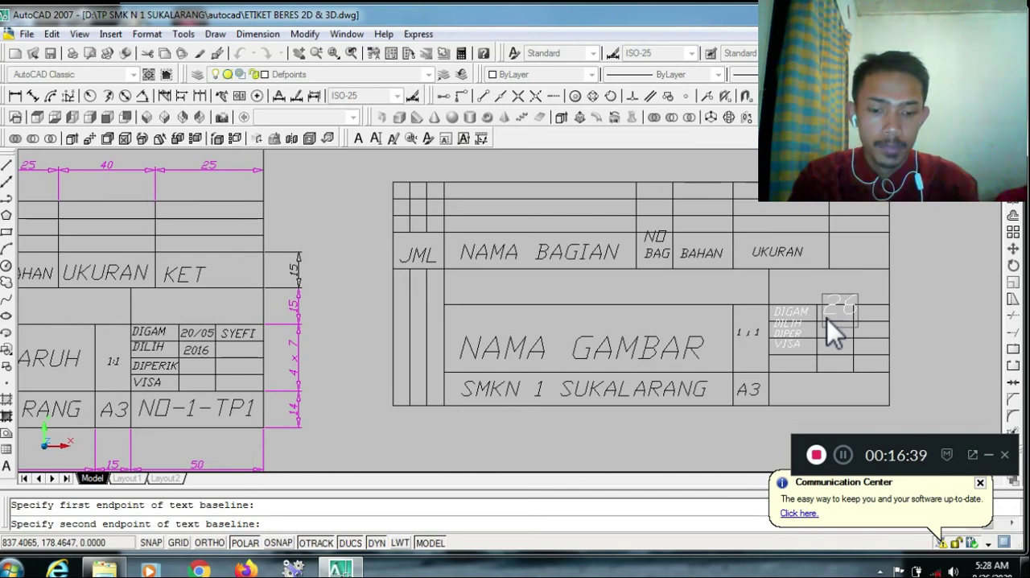
{"action": "type", "text": "/08"}
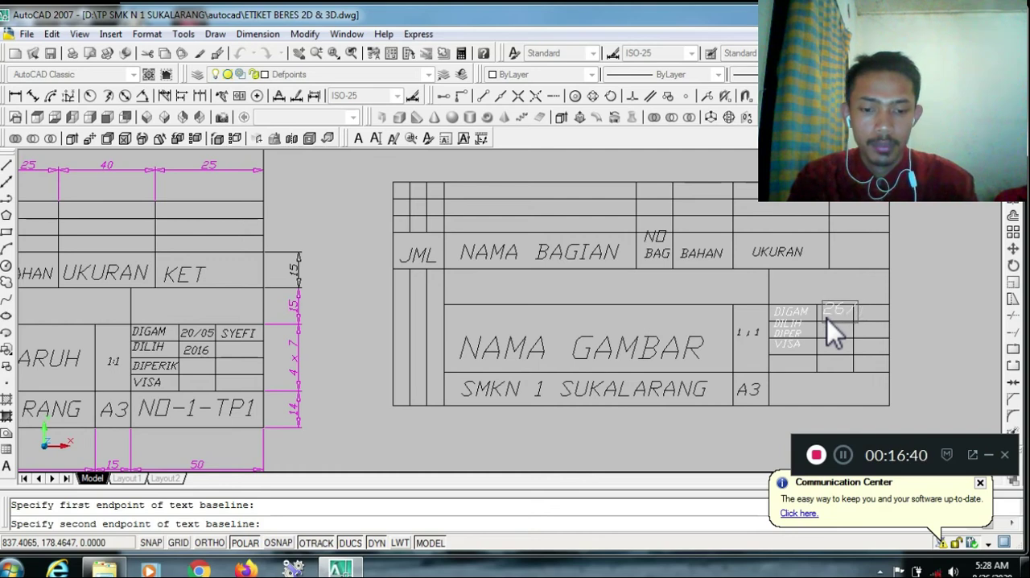
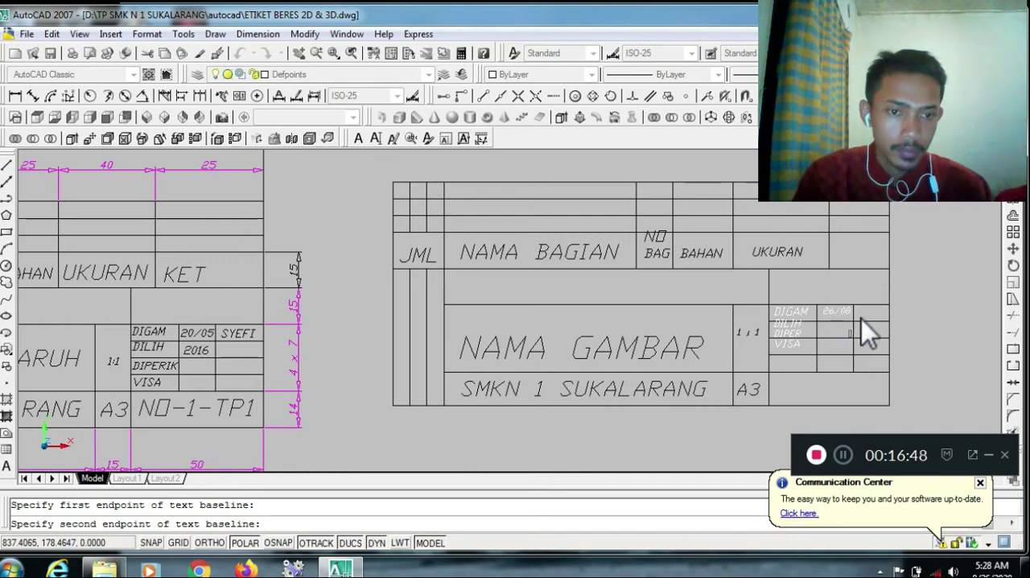
Enter the drafter's name as aligned text in the cell immediately to the right of the date 26/08
{"action": "type", "text": " SYEFI"}
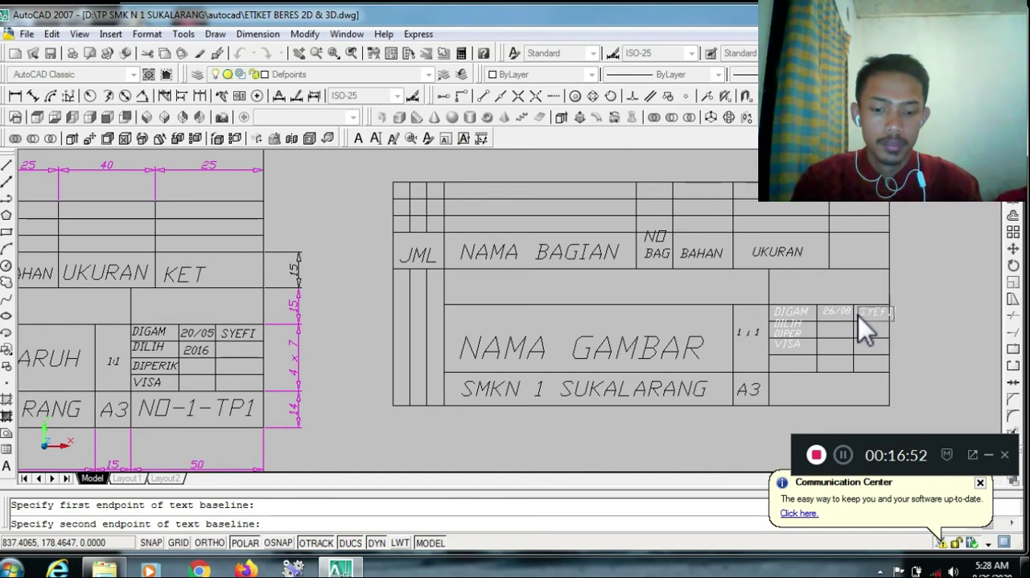
{"action": "left_click", "coordinate": [969, 286]}
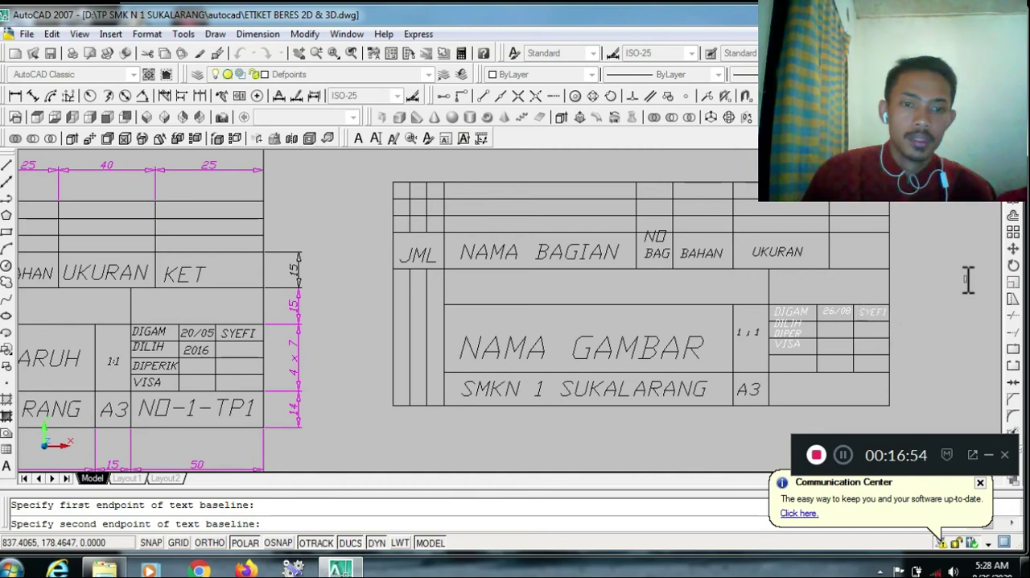
{"action": "key", "text": "Return"}
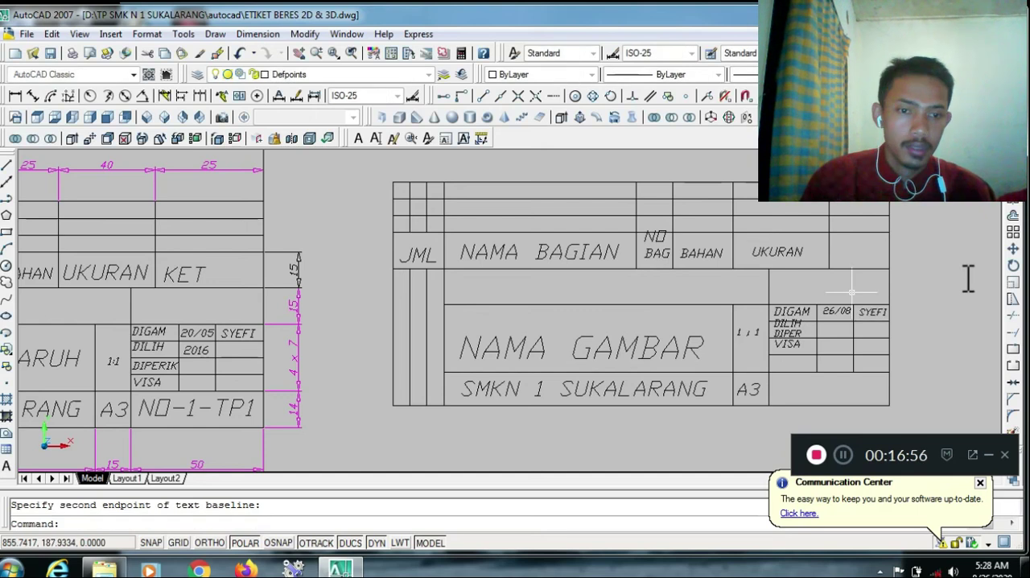
Move the VISA text straight down into the fourth row of the approval table
{"action": "left_click", "coordinate": [1013, 250]}
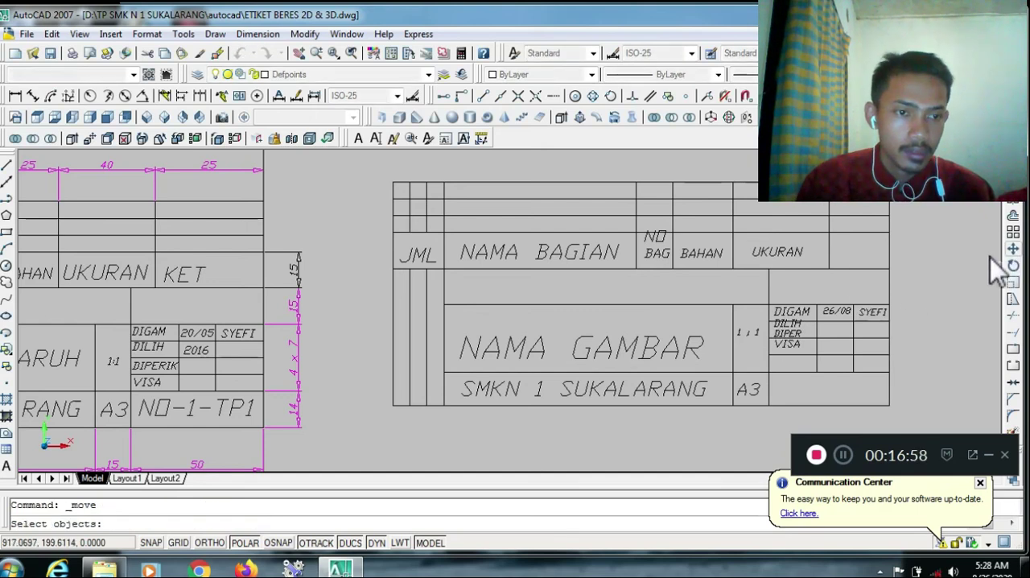
{"action": "left_click", "coordinate": [793, 351]}
{"action": "key", "text": "Return"}
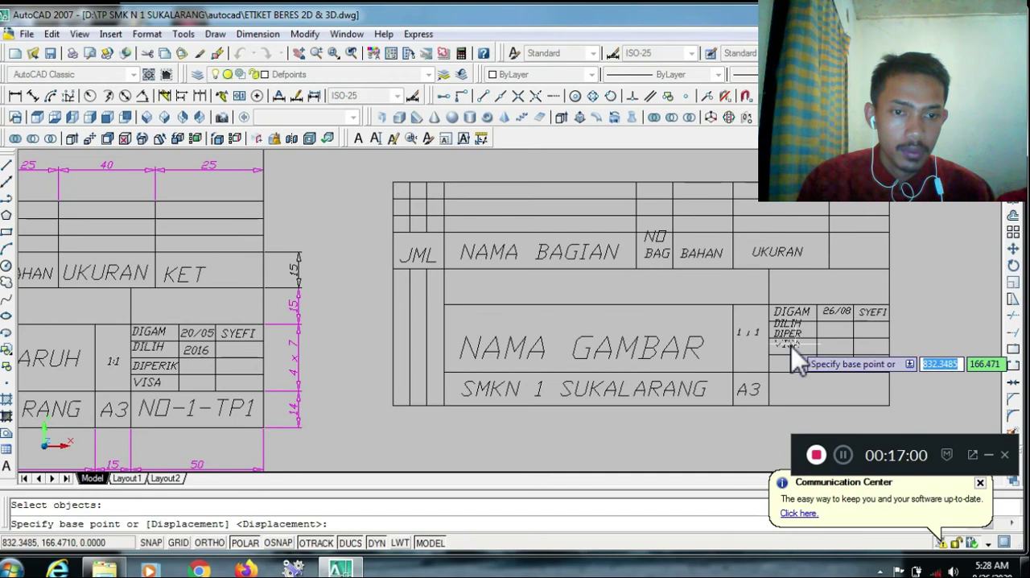
{"action": "left_click", "coordinate": [795, 354]}
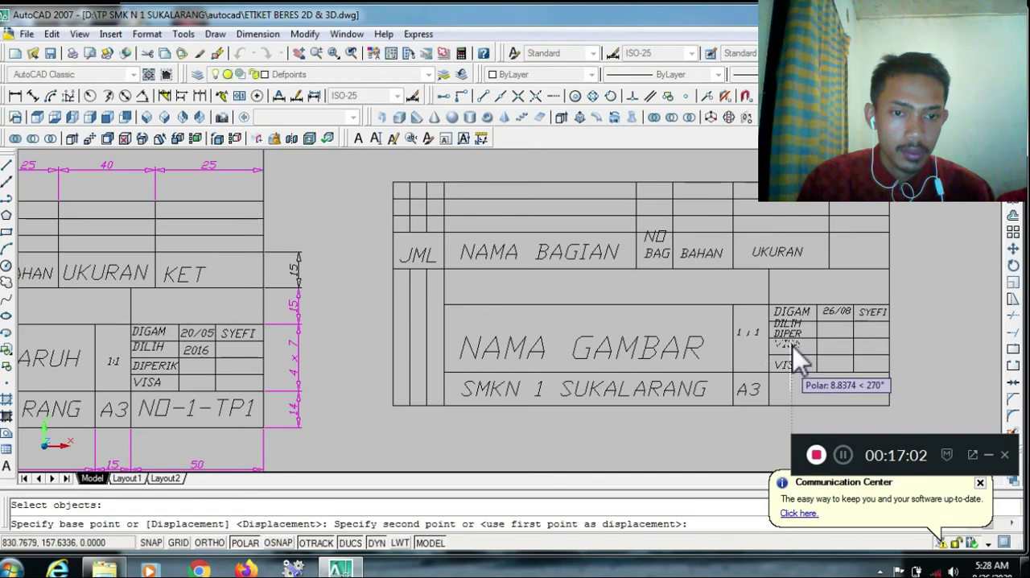
{"action": "left_click", "coordinate": [789, 360]}
Move the DIPER text straight down into the third row of the approval table, above VISA
{"action": "right_click", "coordinate": [785, 356]}
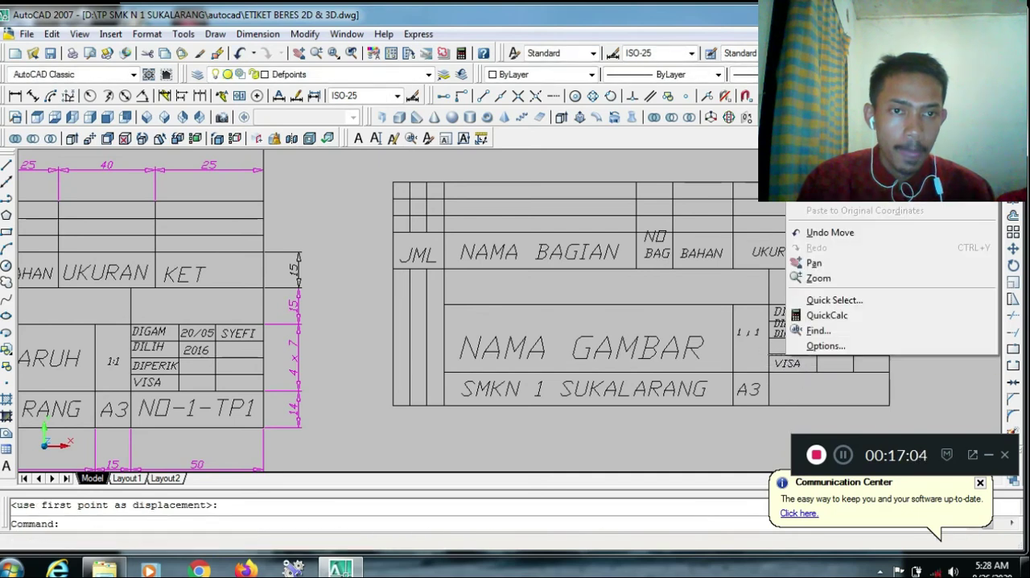
{"action": "left_click", "coordinate": [804, 101]}
{"action": "left_click", "coordinate": [791, 333]}
{"action": "key", "text": "Return"}
{"action": "left_click", "coordinate": [795, 334]}
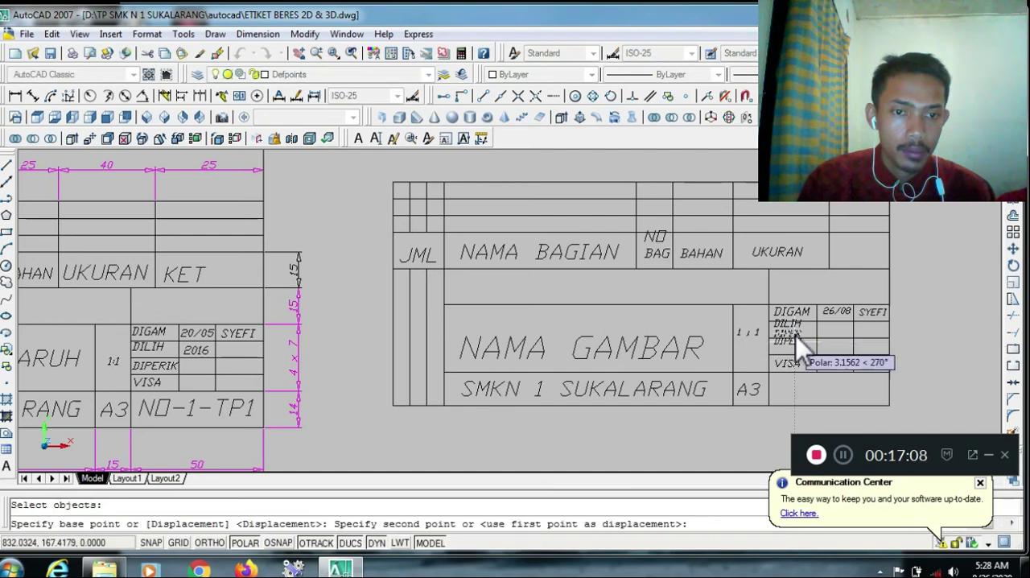
{"action": "left_click", "coordinate": [793, 347]}
Move the DILIH text straight down so it sits within the second row of the approval table
{"action": "right_click", "coordinate": [796, 331]}
{"action": "left_click", "coordinate": [821, 68]}
{"action": "left_click", "coordinate": [796, 322]}
{"action": "key", "text": "Return"}
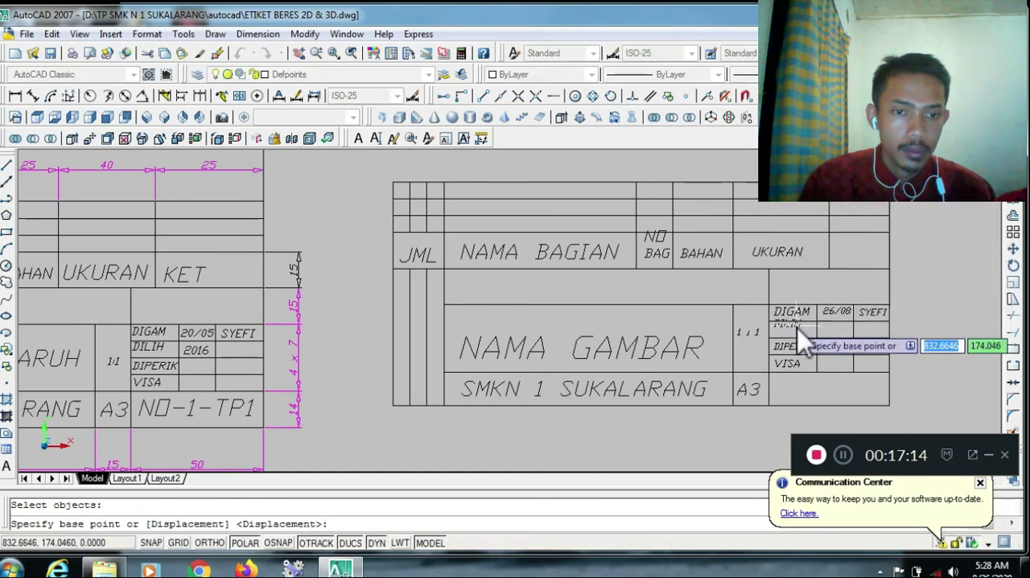
{"action": "left_click", "coordinate": [797, 327]}
{"action": "left_click", "coordinate": [797, 333]}
{"action": "key", "text": "Escape"}
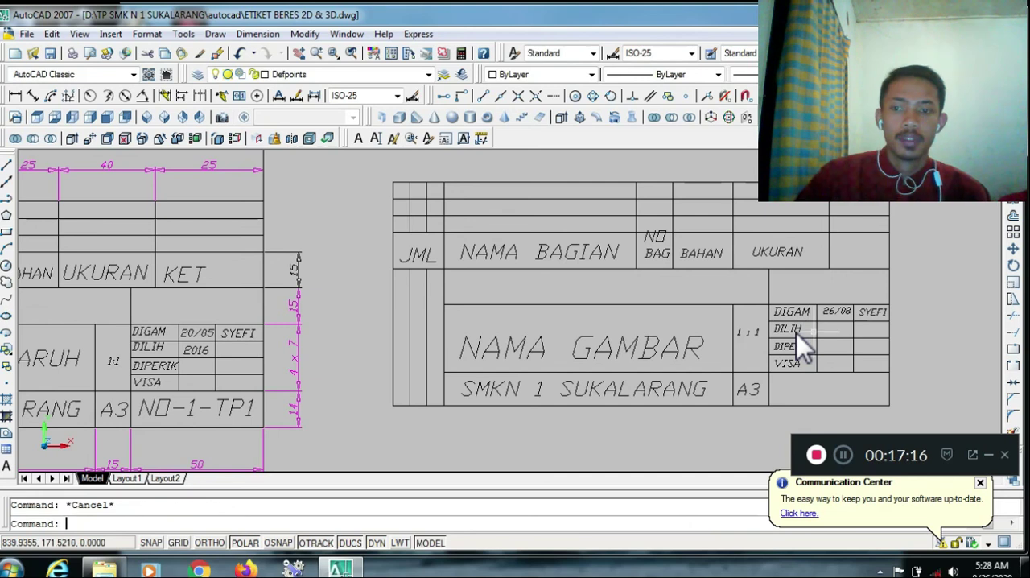
{"action": "type", "text": "TETX"}
{"action": "key", "text": "BackSpace"}
{"action": "key", "text": "BackSpace"}
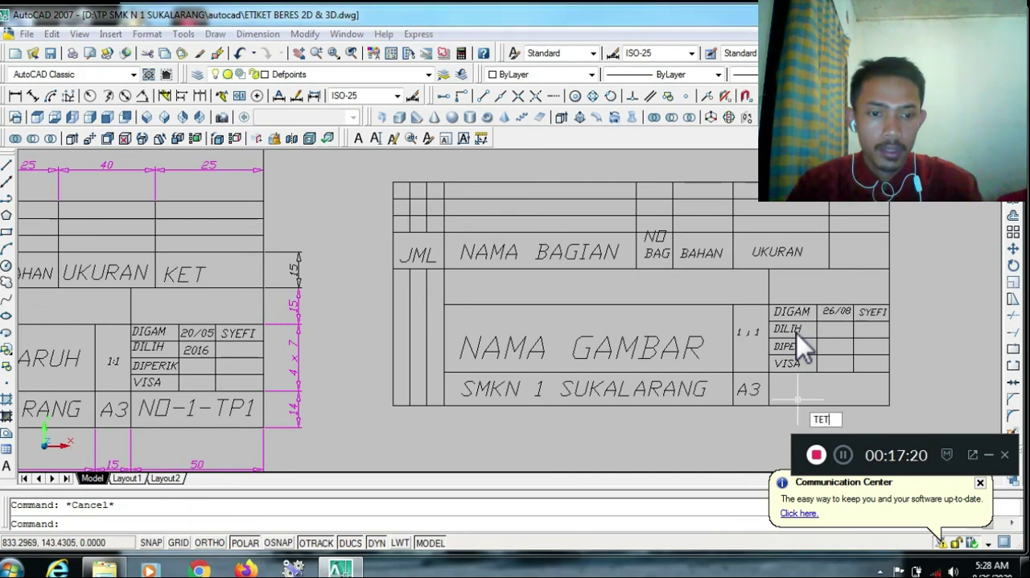
{"action": "type", "text": "XT"}
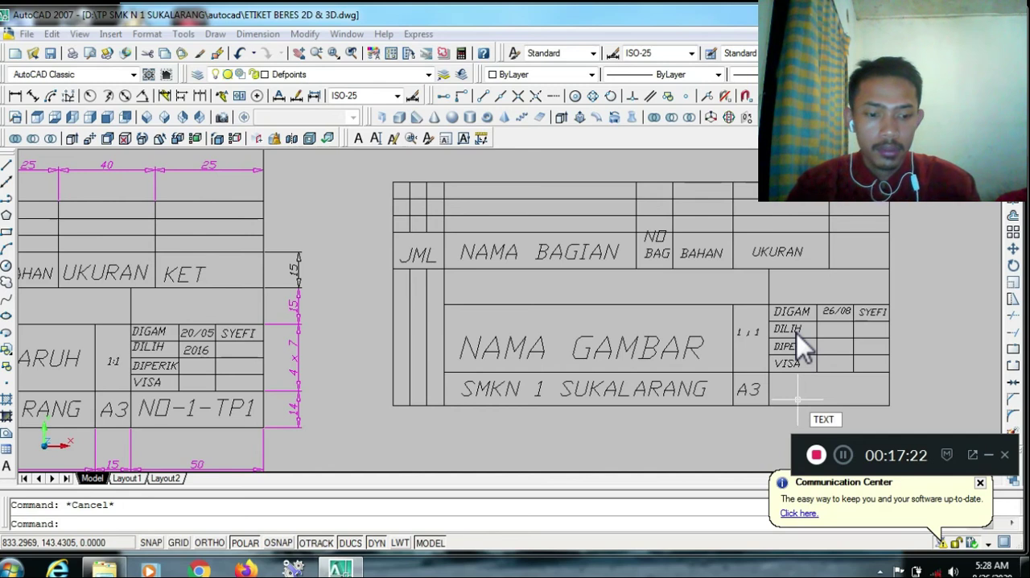
{"action": "key", "text": "Return"}
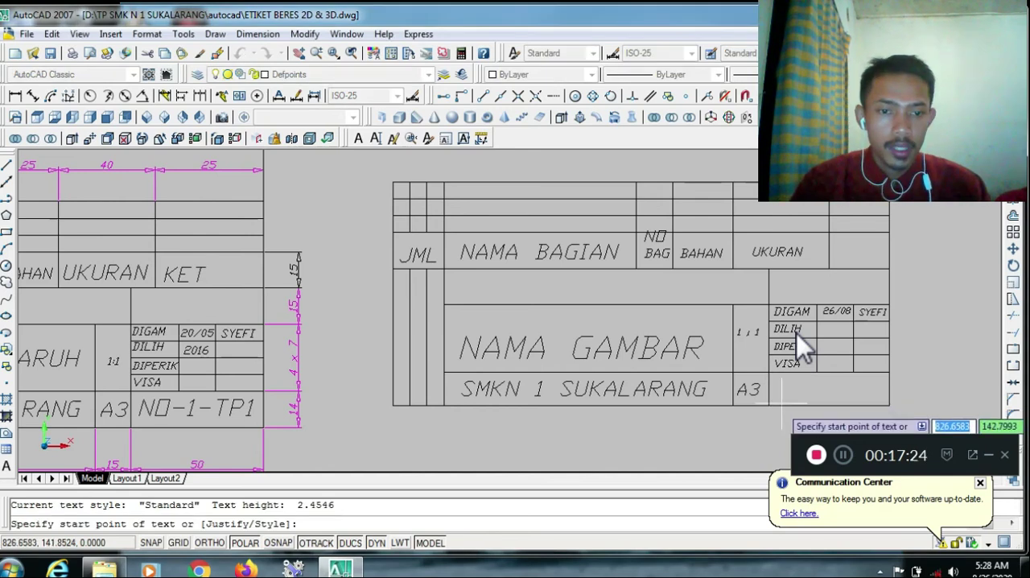
{"action": "left_click", "coordinate": [777, 402]}
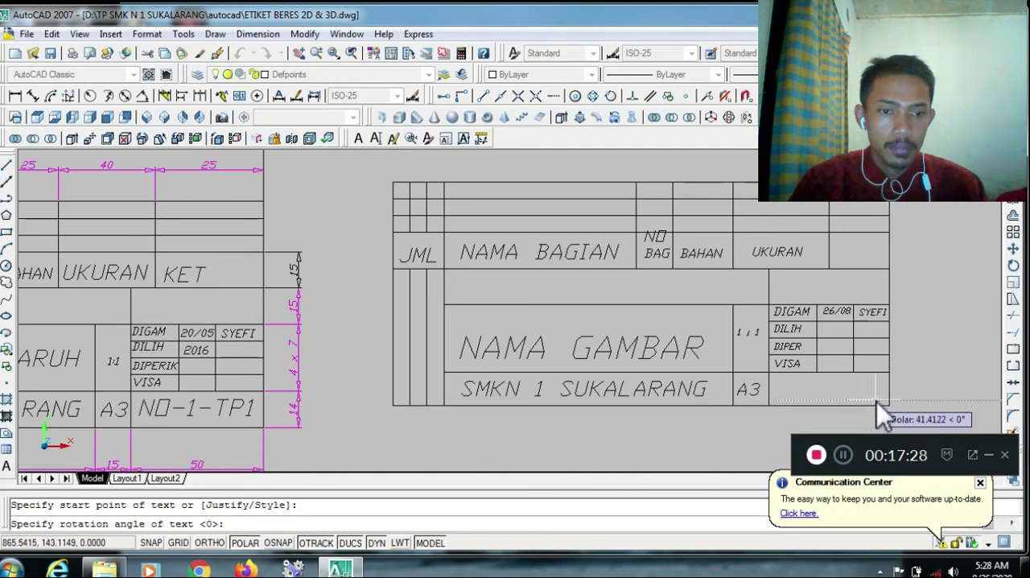
{"action": "key", "text": "Return"}
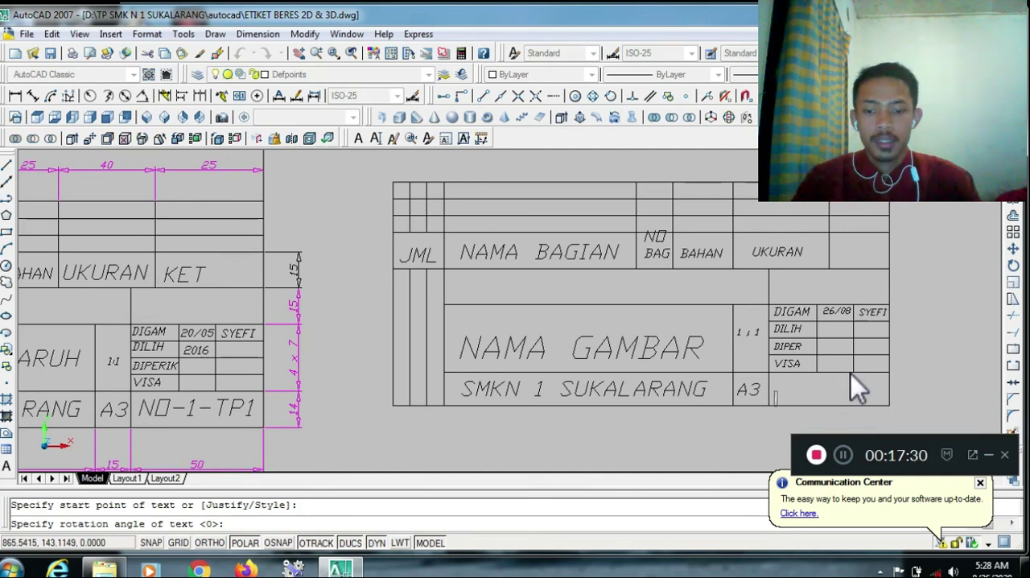
{"action": "type", "text": "NO"}
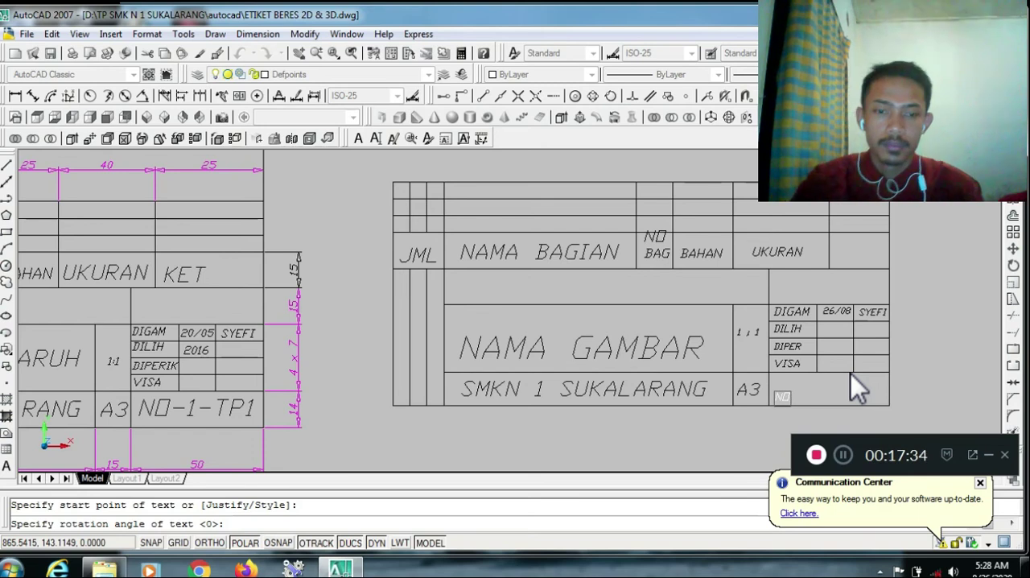
{"action": "key", "text": "Return"}
{"action": "key", "text": "Return"}
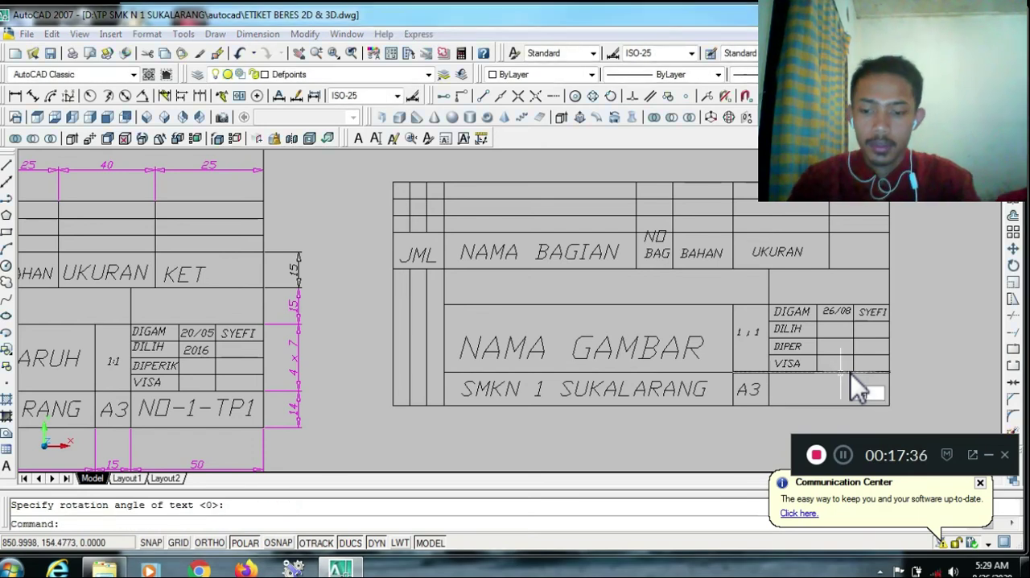
Add the aligned text NO-1-TP2 across the cell to the right of A3 and save the drawing
{"action": "key", "text": "Return"}
{"action": "type", "text": "j"}
{"action": "key", "text": "Return"}
{"action": "type", "text": "a"}
{"action": "key", "text": "Return"}
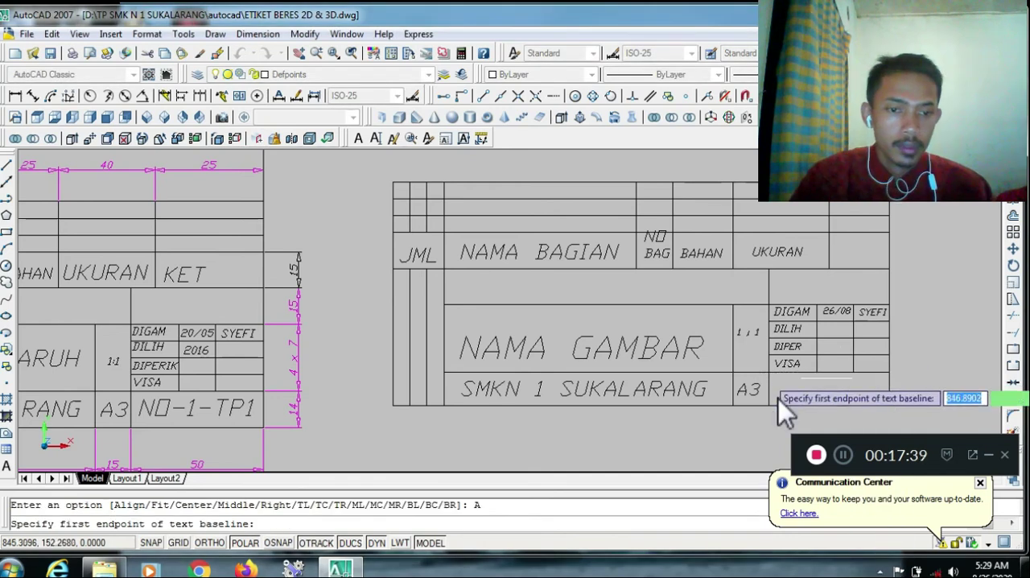
{"action": "left_click", "coordinate": [777, 397]}
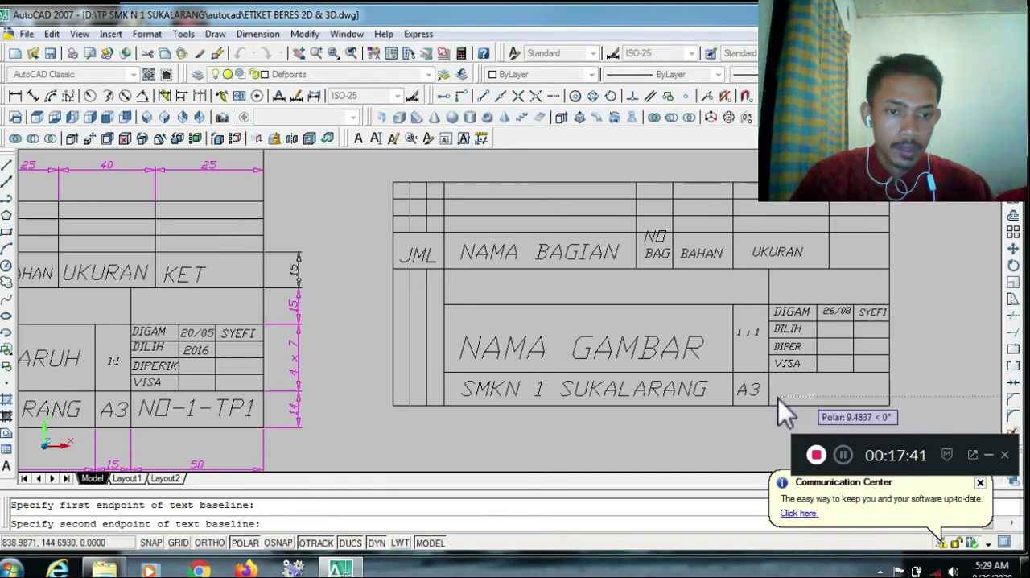
{"action": "left_click", "coordinate": [872, 397]}
{"action": "type", "text": "NO-1"}
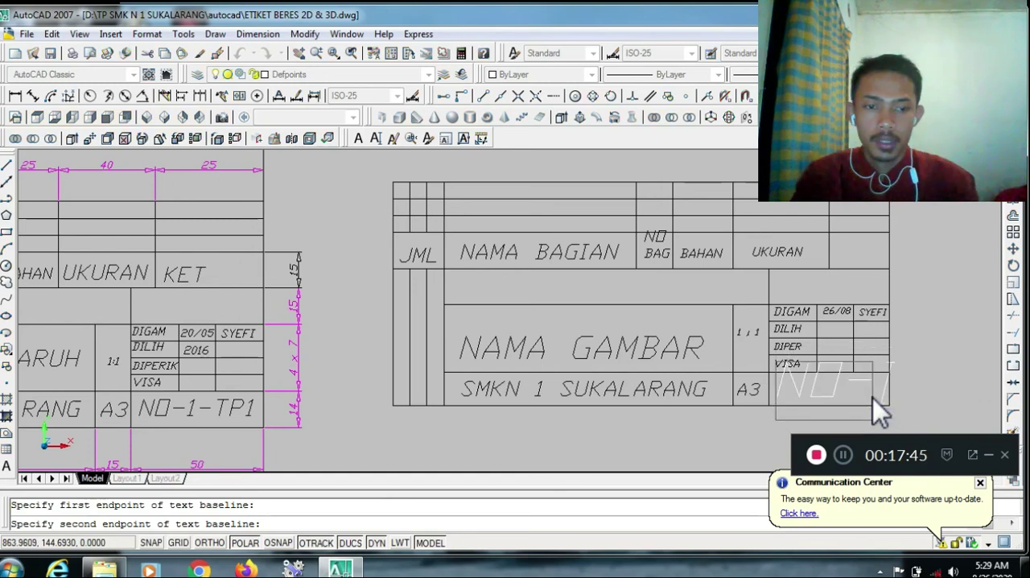
{"action": "type", "text": "-"}
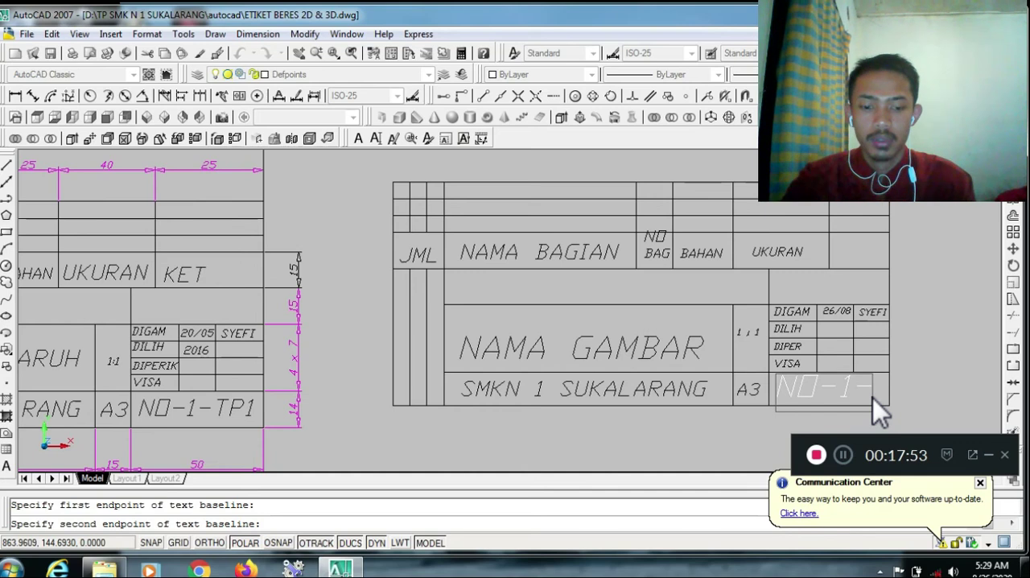
{"action": "type", "text": "TP2"}
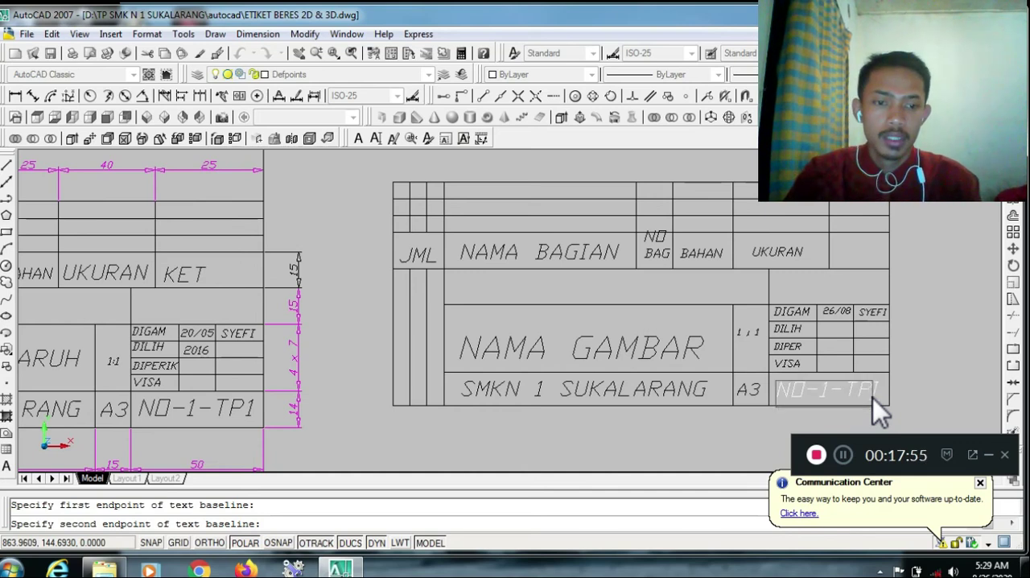
{"action": "left_click", "coordinate": [923, 324]}
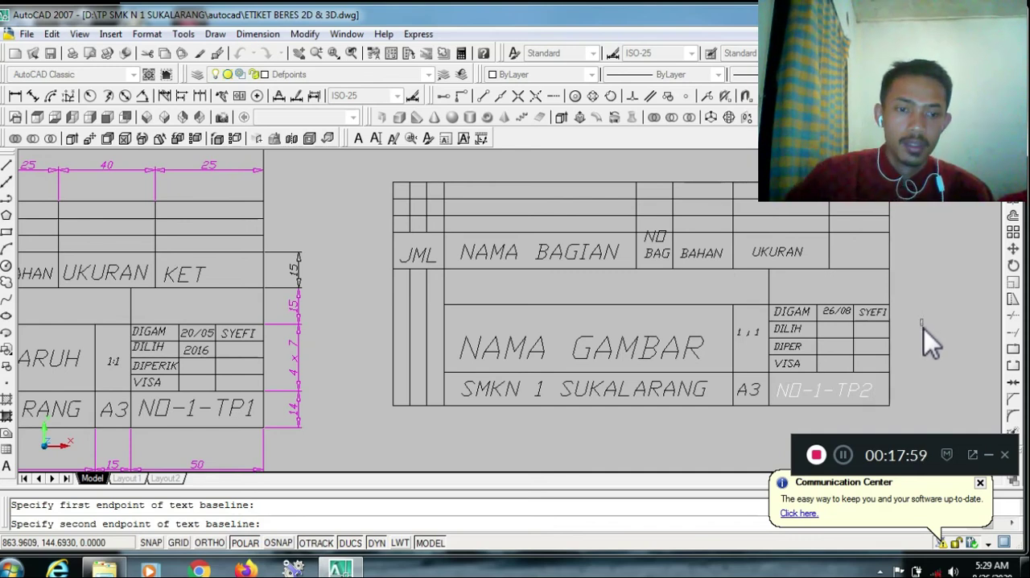
{"action": "key", "text": "Return"}
{"action": "key", "text": "ctrl+s"}
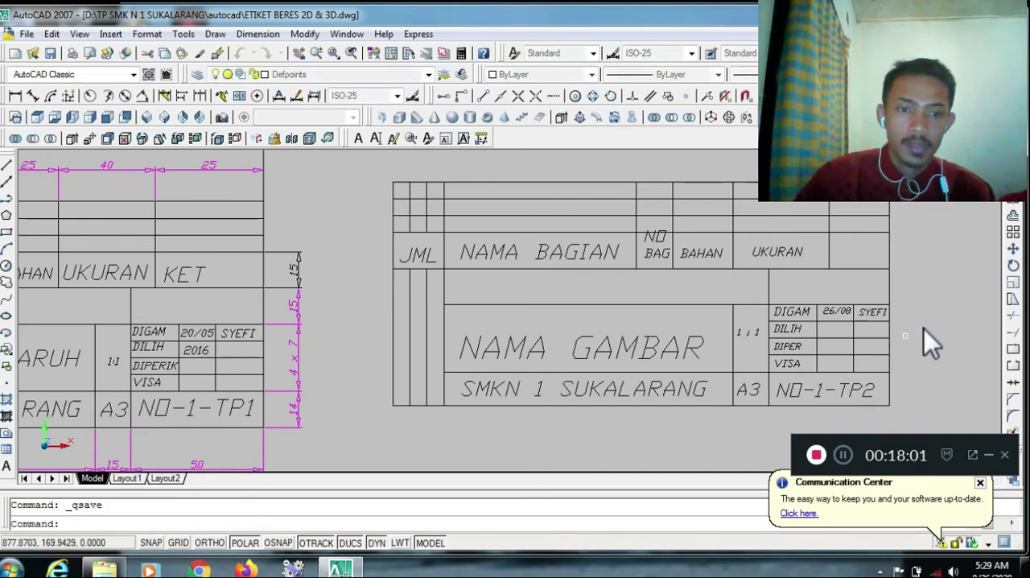
Draw a horizontal line 297 units long in the empty area right of the new title block as the sheet's bottom edge
{"action": "scroll", "coordinate": [924, 328], "scroll_direction": "down", "scroll_amount": 2}
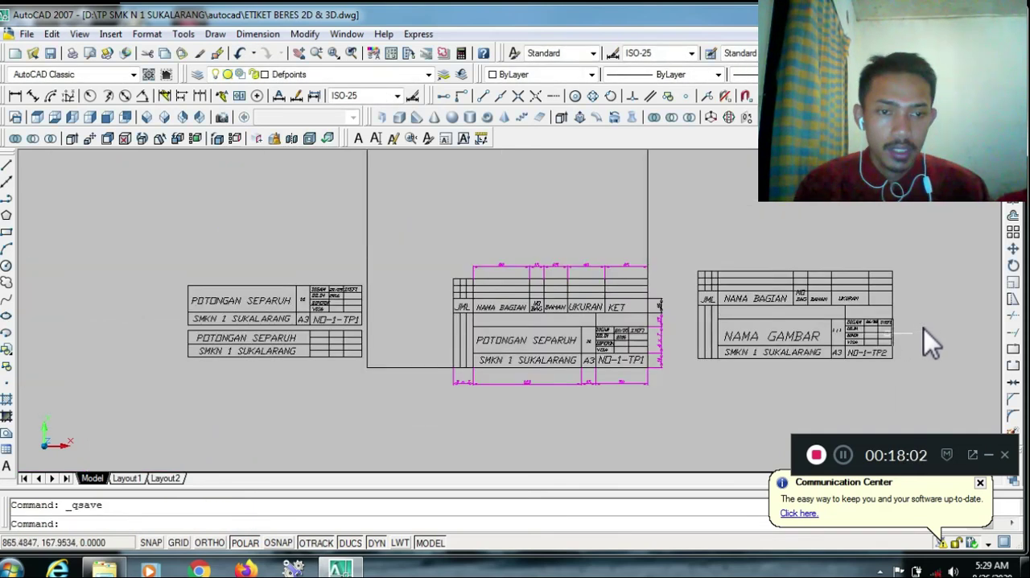
{"action": "left_click", "coordinate": [830, 202]}
{"action": "scroll", "coordinate": [830, 202], "scroll_direction": "right", "scroll_amount": 5}
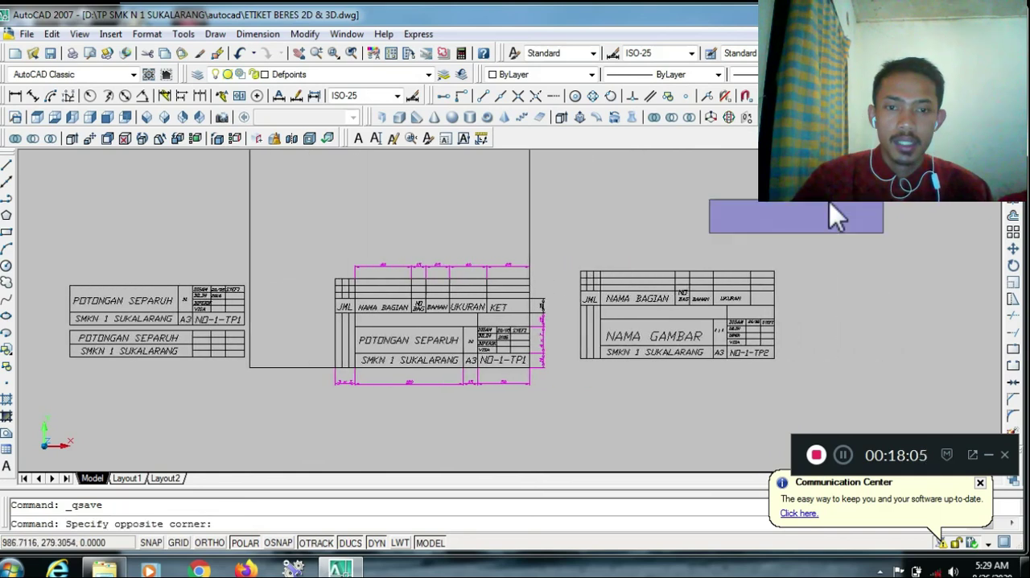
{"action": "scroll", "coordinate": [830, 202], "scroll_direction": "right", "scroll_amount": 4}
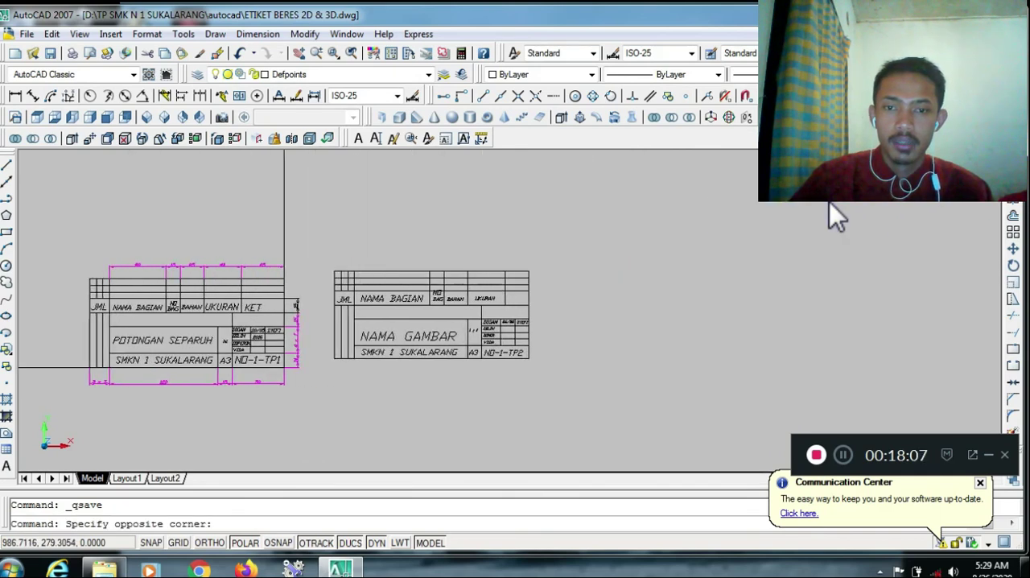
{"action": "key", "text": "Escape"}
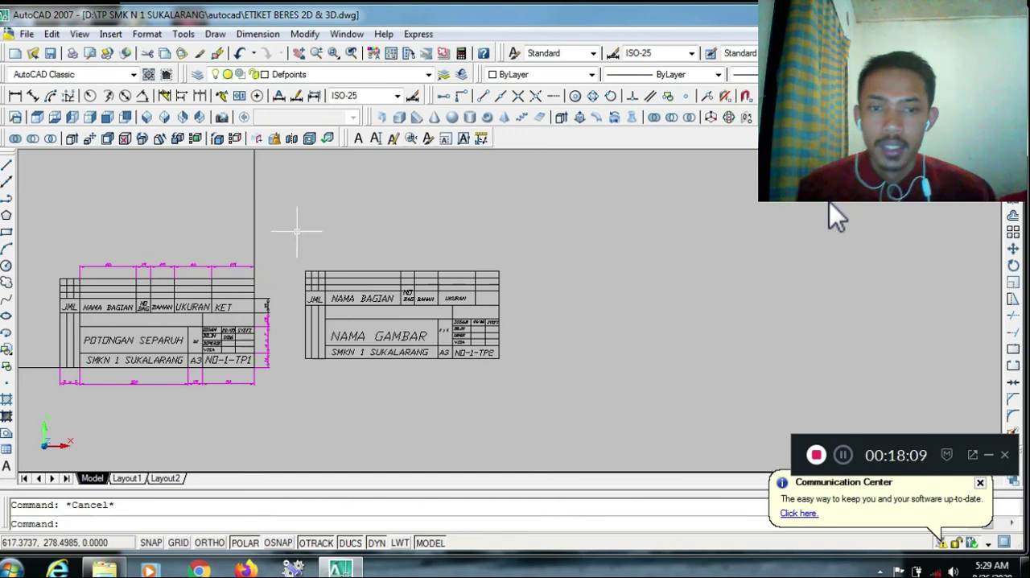
{"action": "left_click", "coordinate": [7, 165]}
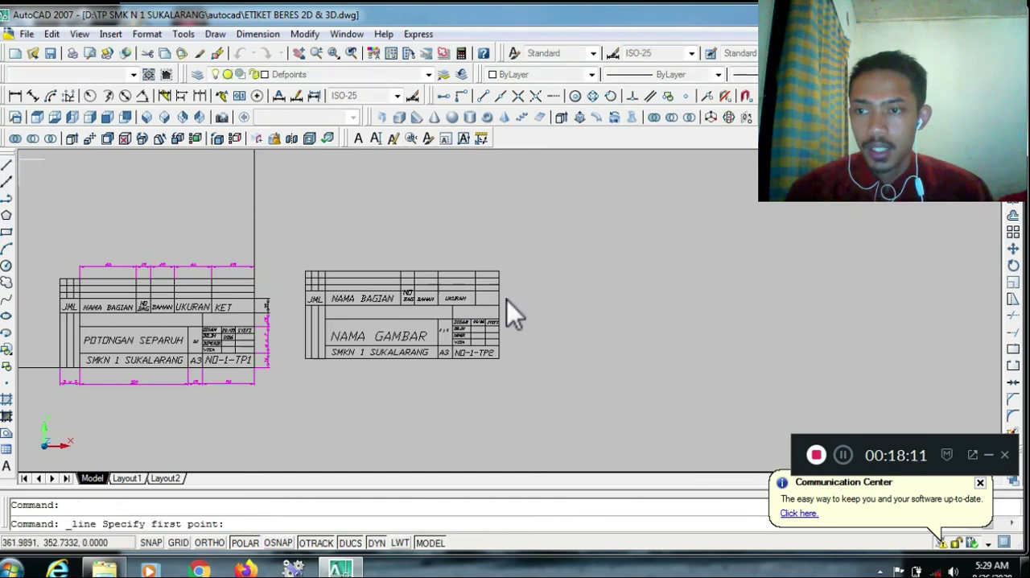
{"action": "left_click", "coordinate": [596, 345]}
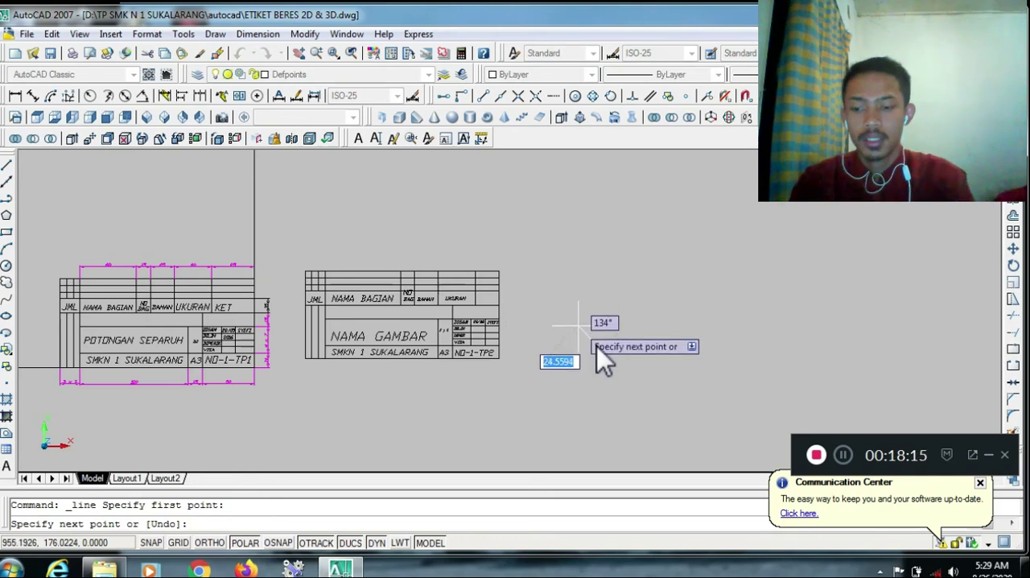
{"action": "type", "text": "@"}
{"action": "type", "text": "297"}
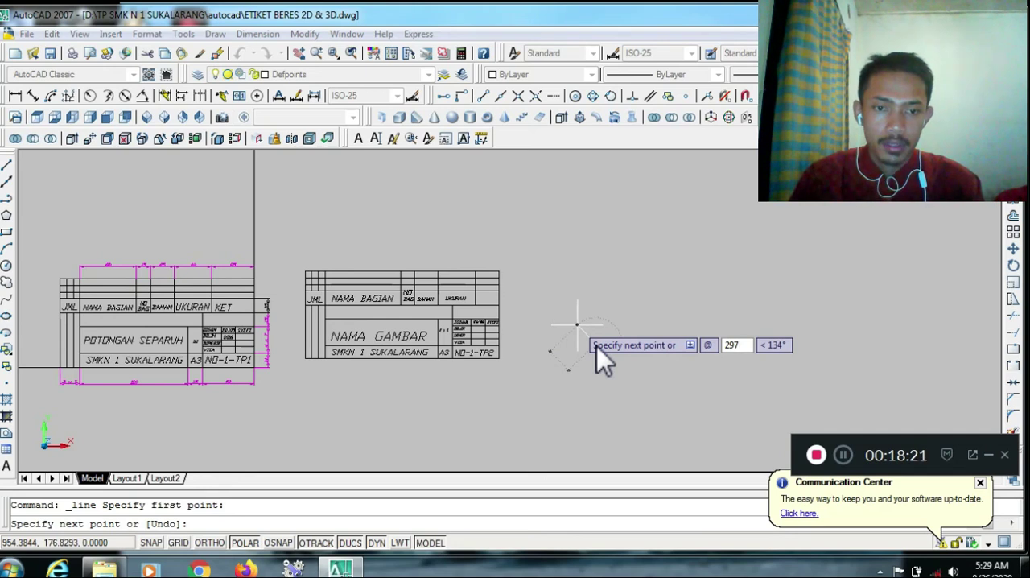
{"action": "type", "text": "<0"}
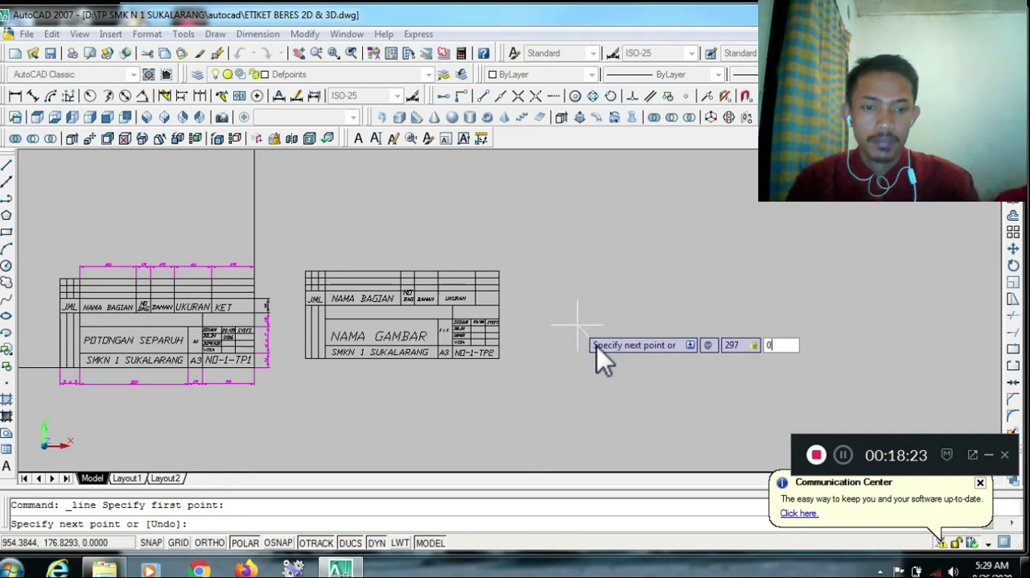
{"action": "key", "text": "Return"}
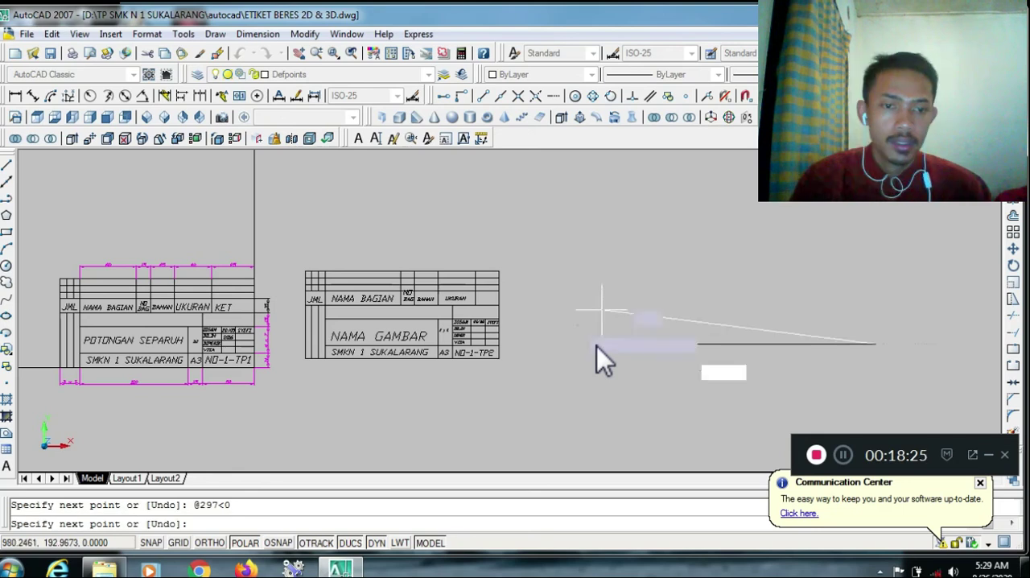
Continue the sheet outline with a 420-unit vertical line going up at 90° from the bottom edge's right end
{"action": "type", "text": "@42"}
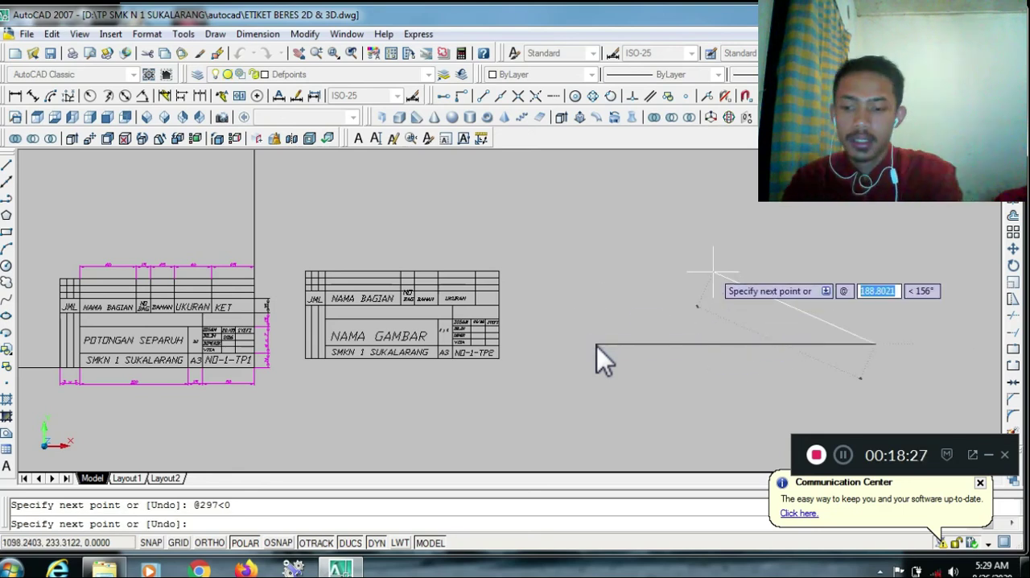
{"action": "type", "text": "9"}
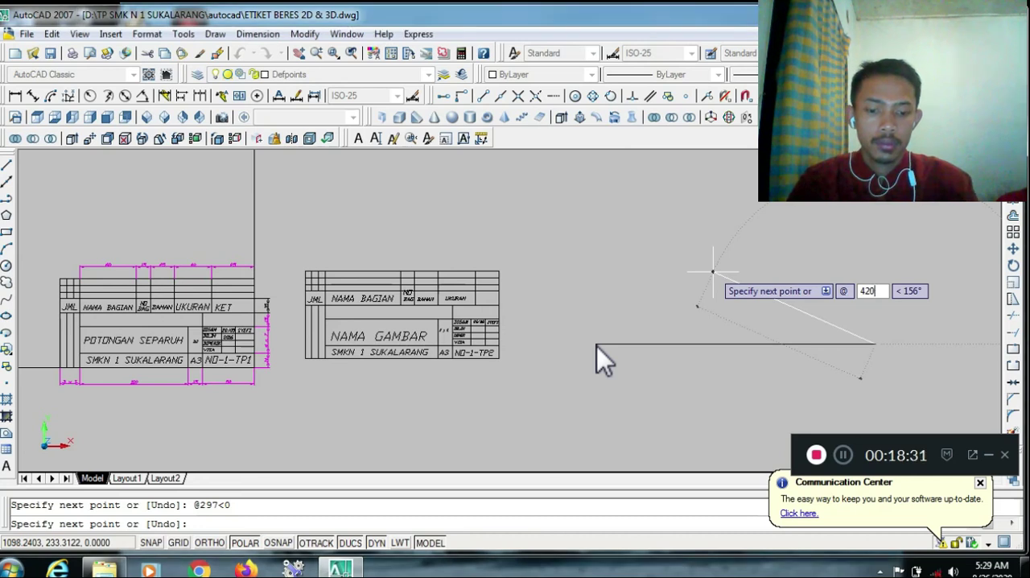
{"action": "key", "text": "Tab"}
{"action": "type", "text": "90"}
{"action": "key", "text": "Return"}
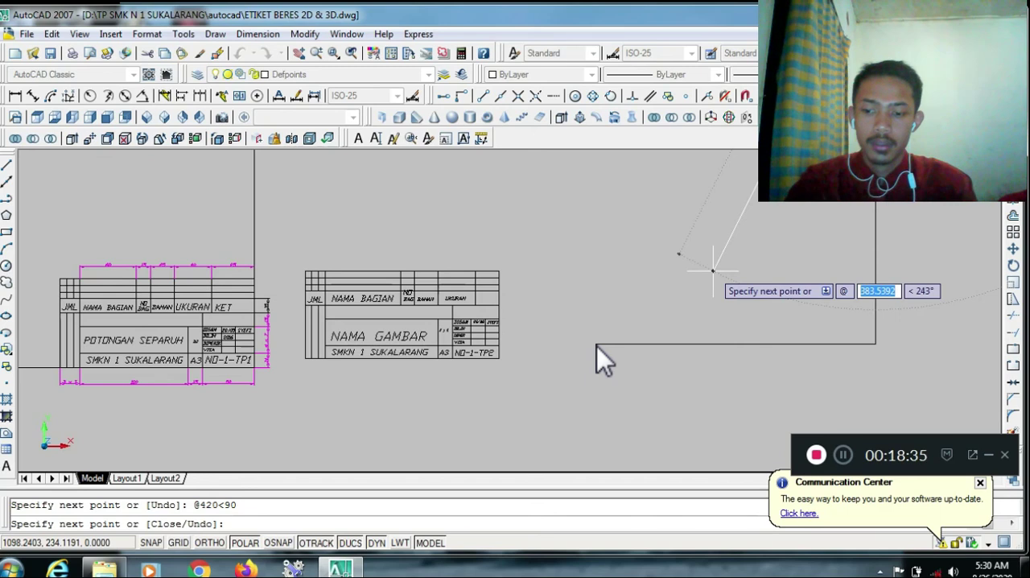
Draw the 297-unit top edge at 180° and close the sheet outline at its starting corner with object snap
{"action": "type", "text": "297"}
{"action": "key", "text": "Tab"}
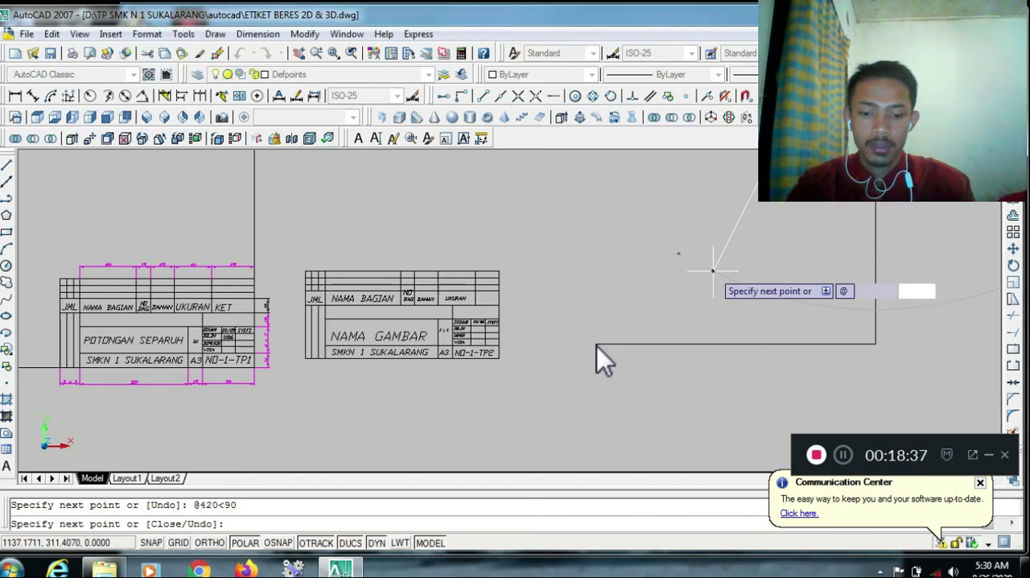
{"action": "type", "text": "180"}
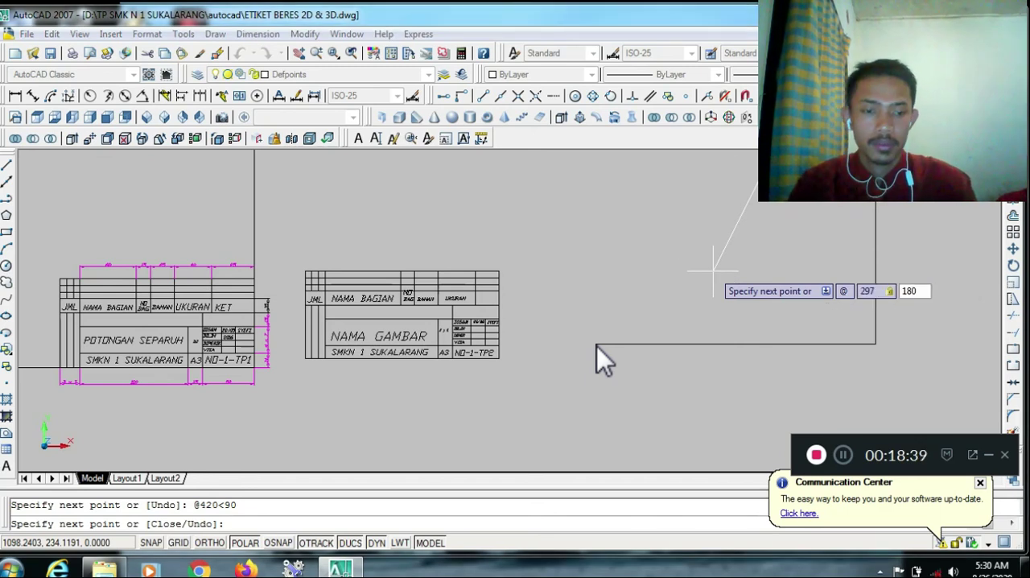
{"action": "key", "text": "Return"}
{"action": "scroll", "coordinate": [597, 347], "scroll_direction": "down", "scroll_amount": 3}
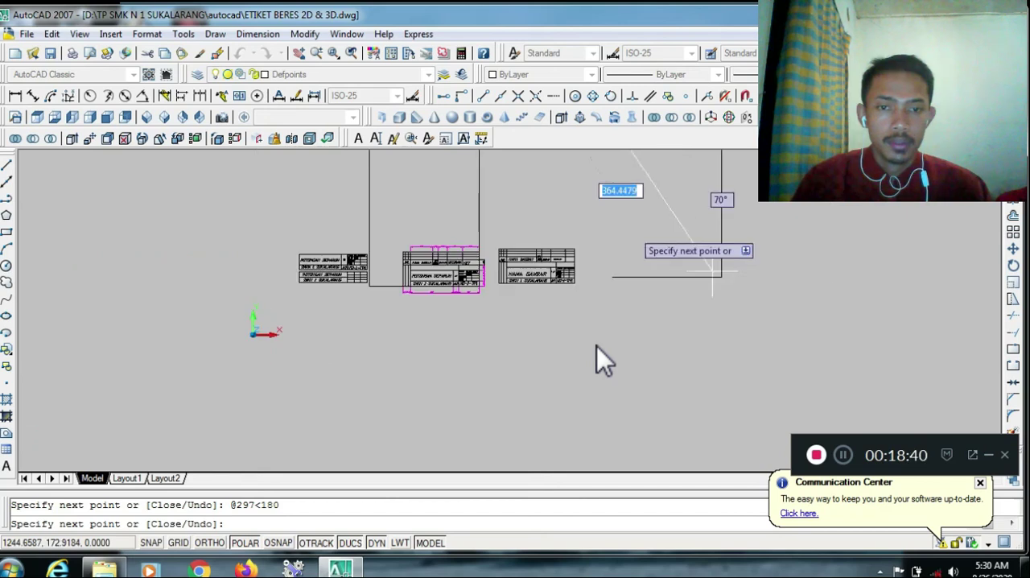
{"action": "scroll", "coordinate": [592, 277], "scroll_direction": "up", "scroll_amount": 3}
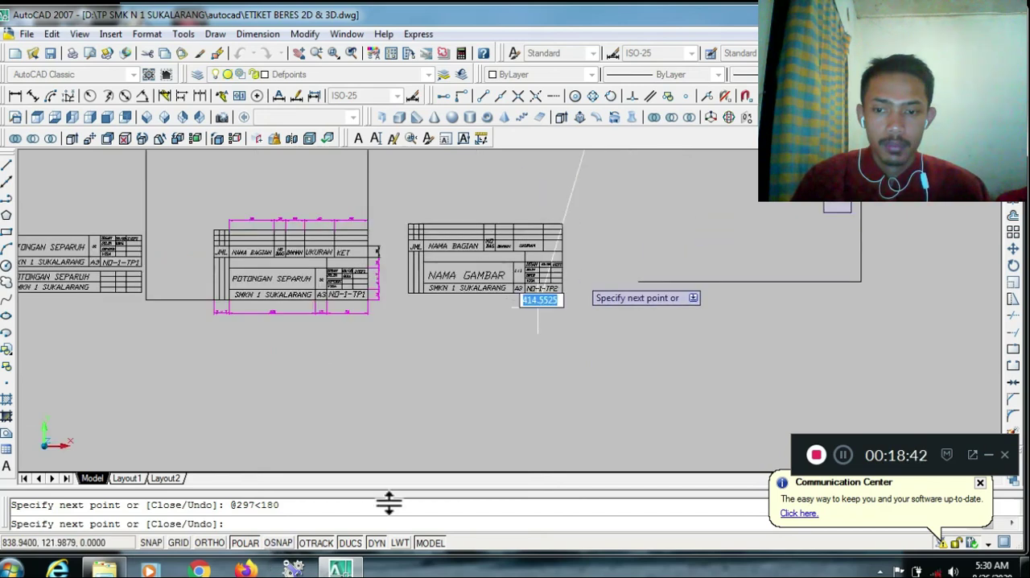
{"action": "key", "text": "F3"}
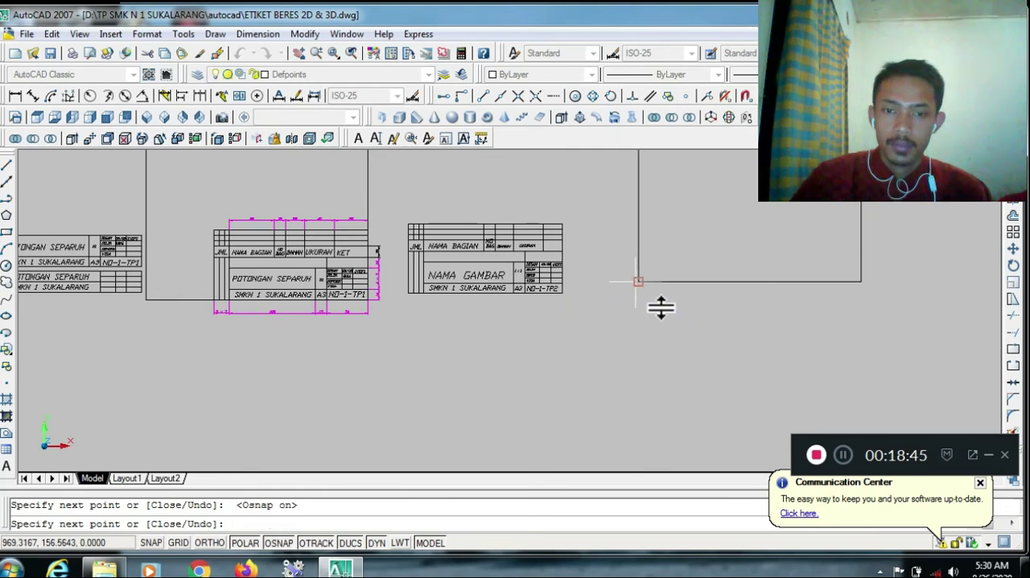
{"action": "key", "text": "Escape"}
Move the whole NAMA GAMBAR title block by its bottom-right corner onto the bottom-right corner of the new sheet outline
{"action": "type", "text": "z"}
{"action": "key", "text": "Return"}
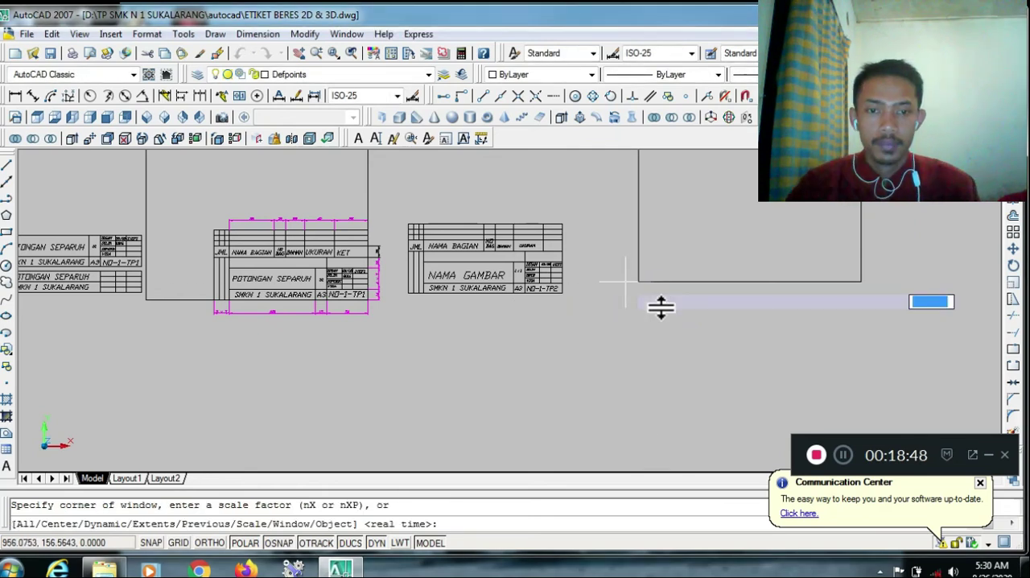
{"action": "type", "text": "a"}
{"action": "key", "text": "Return"}
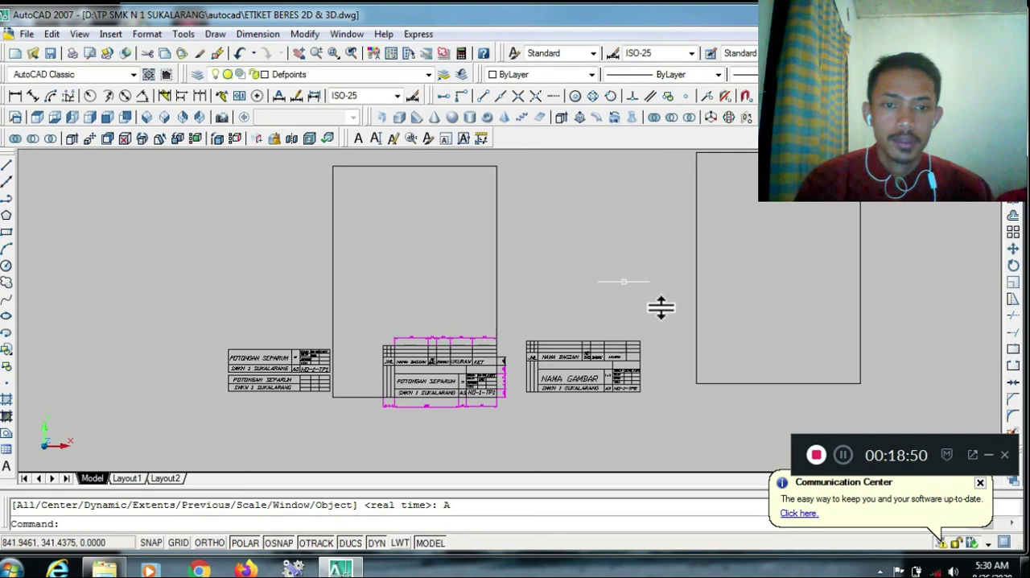
{"action": "left_click", "coordinate": [1012, 249]}
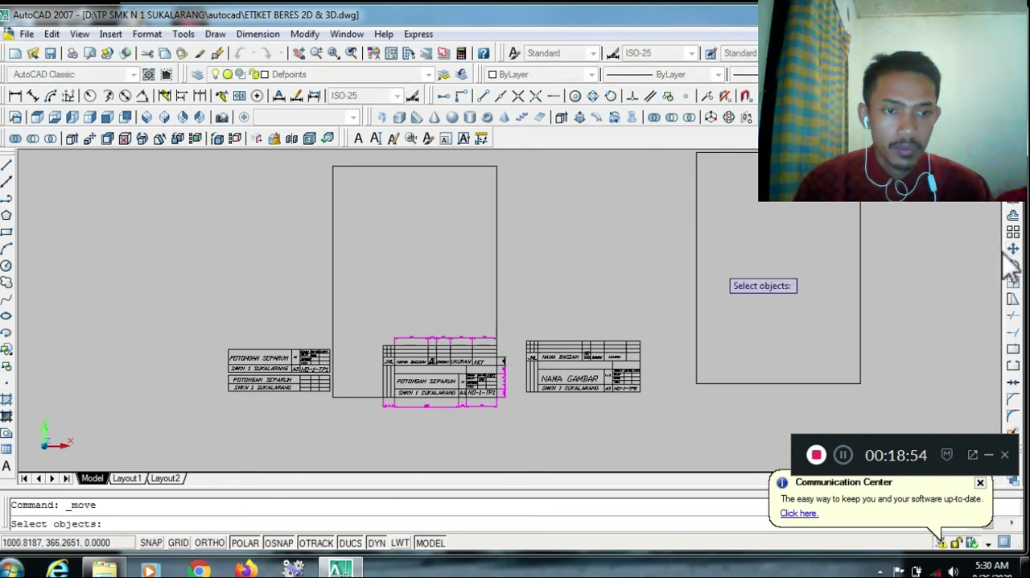
{"action": "left_click", "coordinate": [524, 301]}
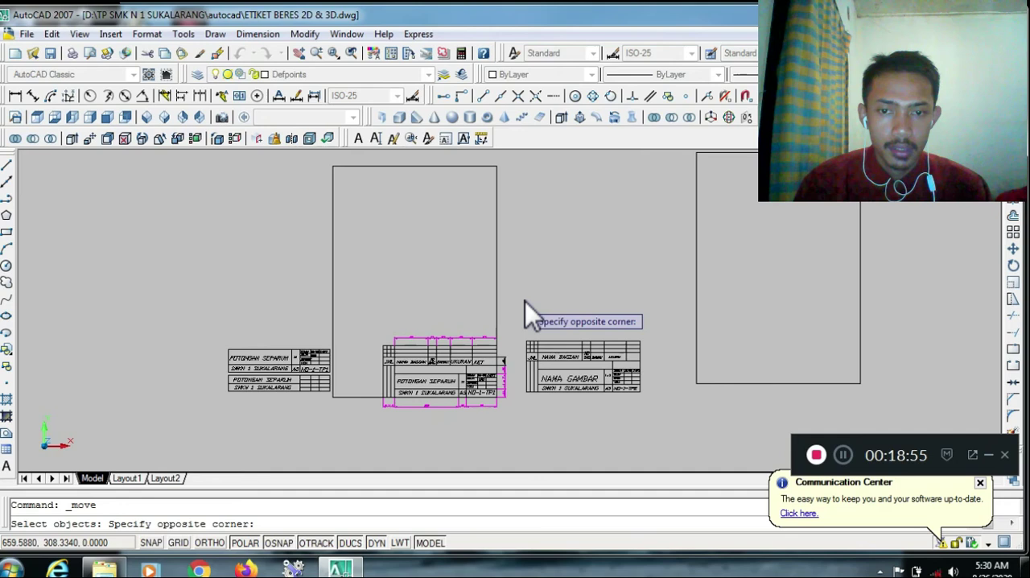
{"action": "left_click", "coordinate": [655, 413]}
{"action": "key", "text": "Return"}
{"action": "scroll", "coordinate": [656, 414], "scroll_direction": "up", "scroll_amount": 3}
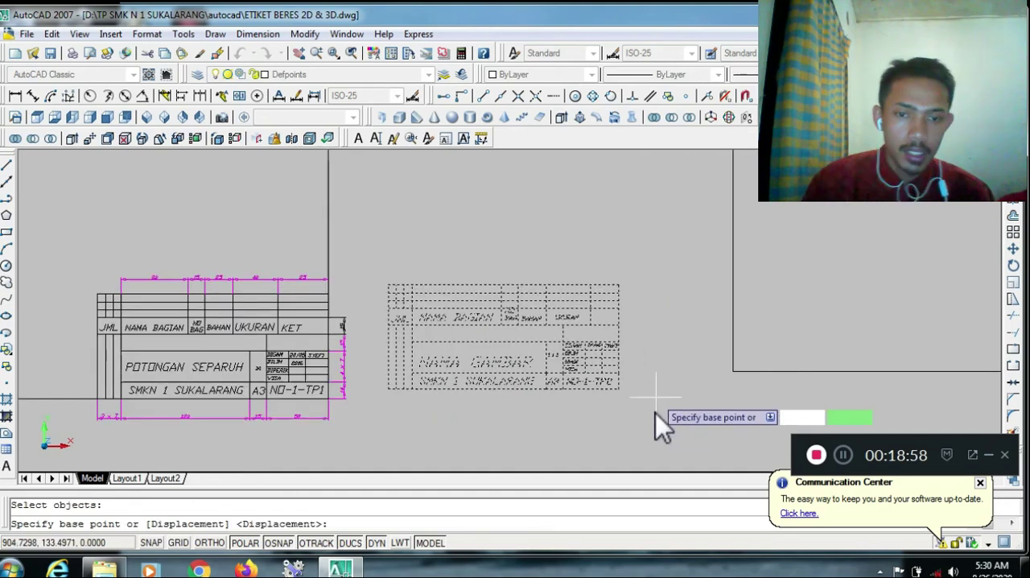
{"action": "left_click", "coordinate": [617, 388]}
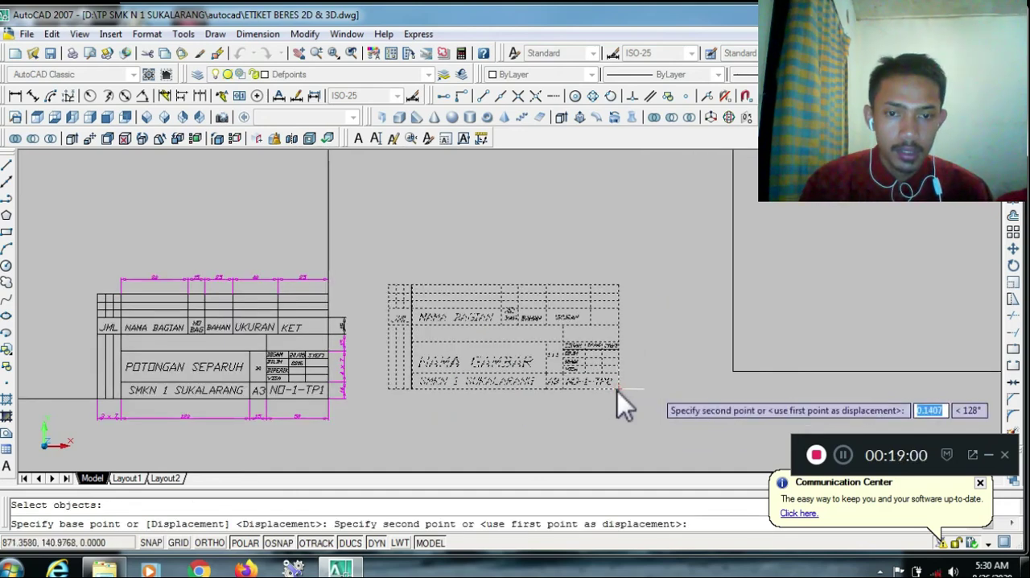
{"action": "scroll", "coordinate": [617, 390], "scroll_direction": "down", "scroll_amount": 4}
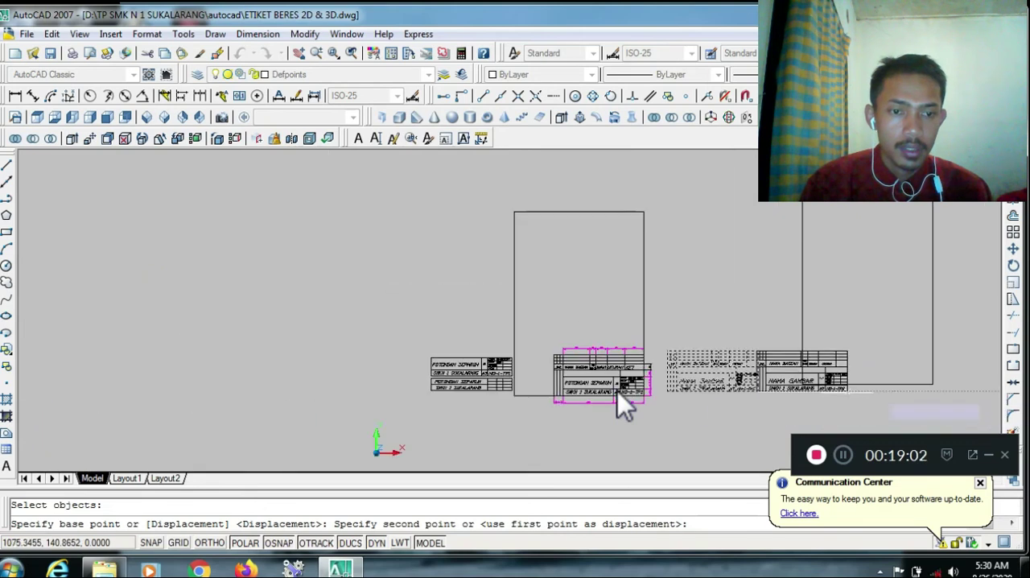
{"action": "scroll", "coordinate": [617, 390], "scroll_direction": "up", "scroll_amount": 3}
{"action": "scroll", "coordinate": [618, 392], "scroll_direction": "up", "scroll_amount": 3}
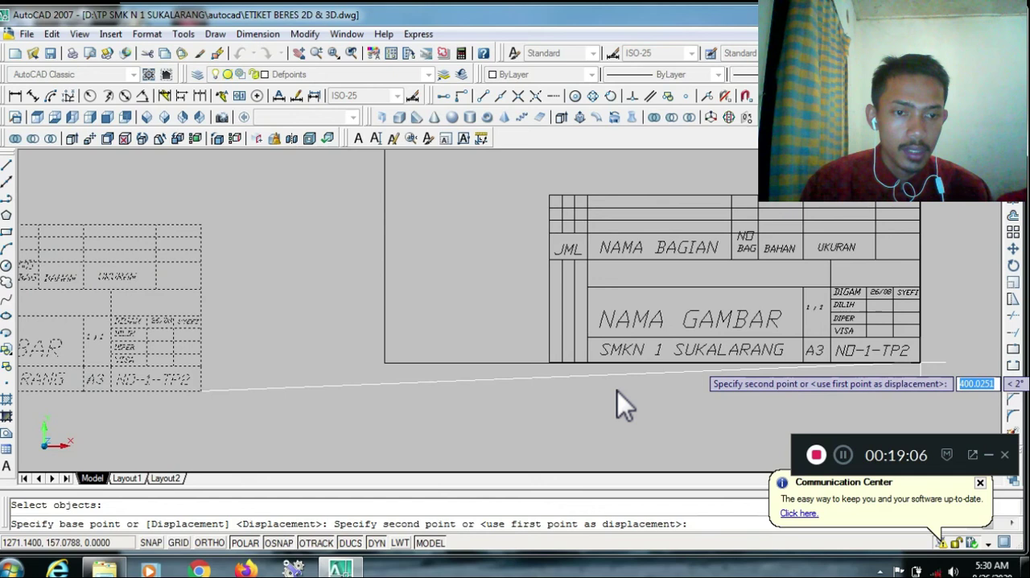
{"action": "left_click", "coordinate": [924, 367]}
{"action": "scroll", "coordinate": [924, 367], "scroll_direction": "down", "scroll_amount": 3}
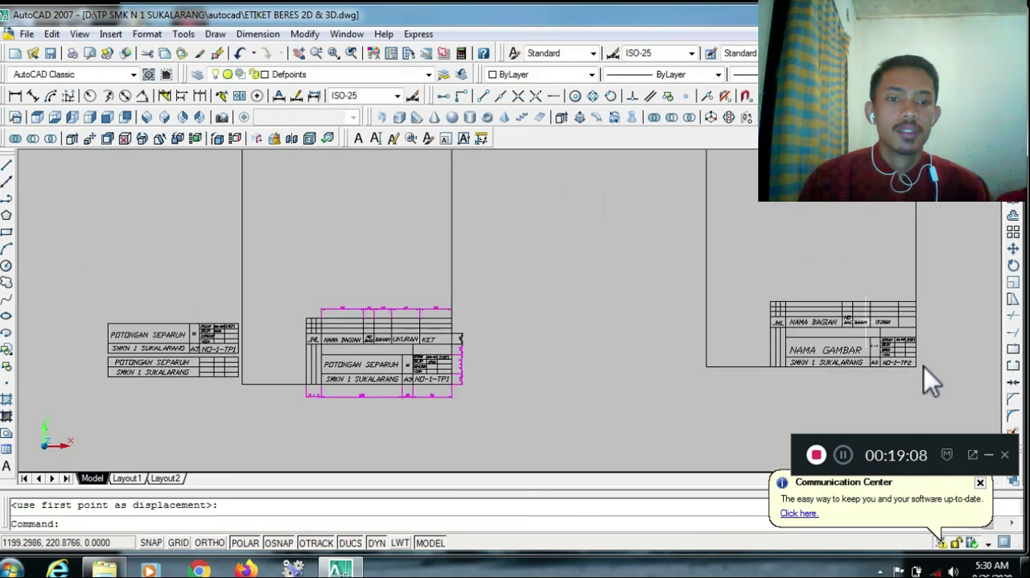
Copy the new sheet outline with its title block, by its bottom-right corner, about 528 units to the right and slightly up
{"action": "scroll", "coordinate": [925, 367], "scroll_direction": "down", "scroll_amount": 4}
{"action": "type", "text": "z"}
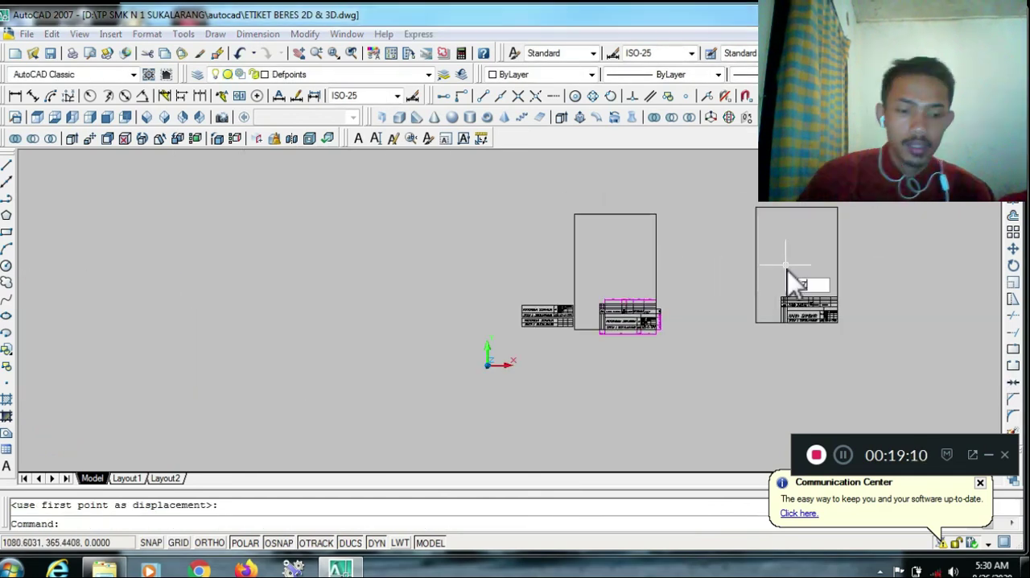
{"action": "key", "text": "Return"}
{"action": "left_click", "coordinate": [739, 185]}
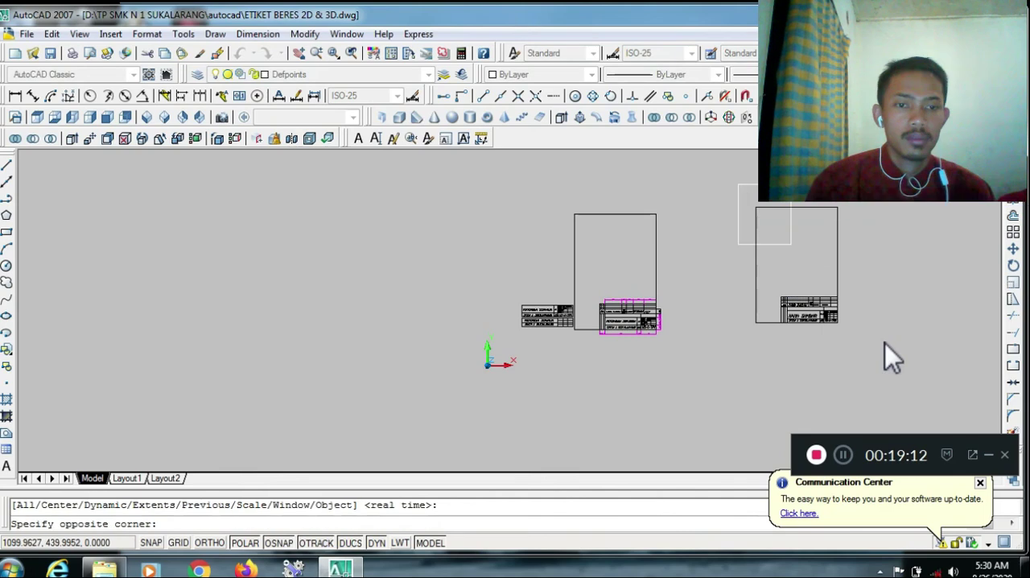
{"action": "left_click", "coordinate": [886, 344]}
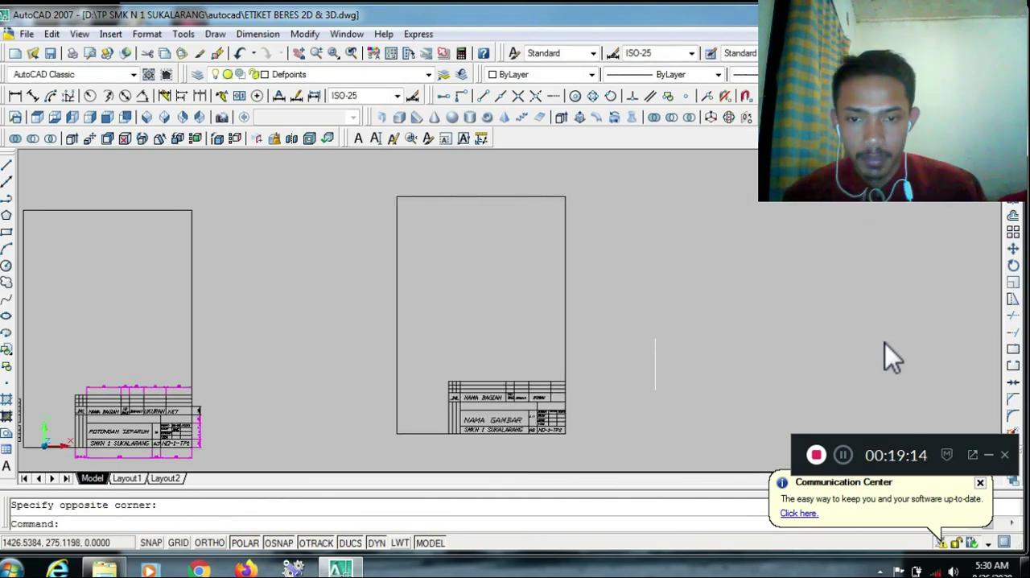
{"action": "left_click", "coordinate": [1008, 204]}
{"action": "left_click", "coordinate": [552, 346]}
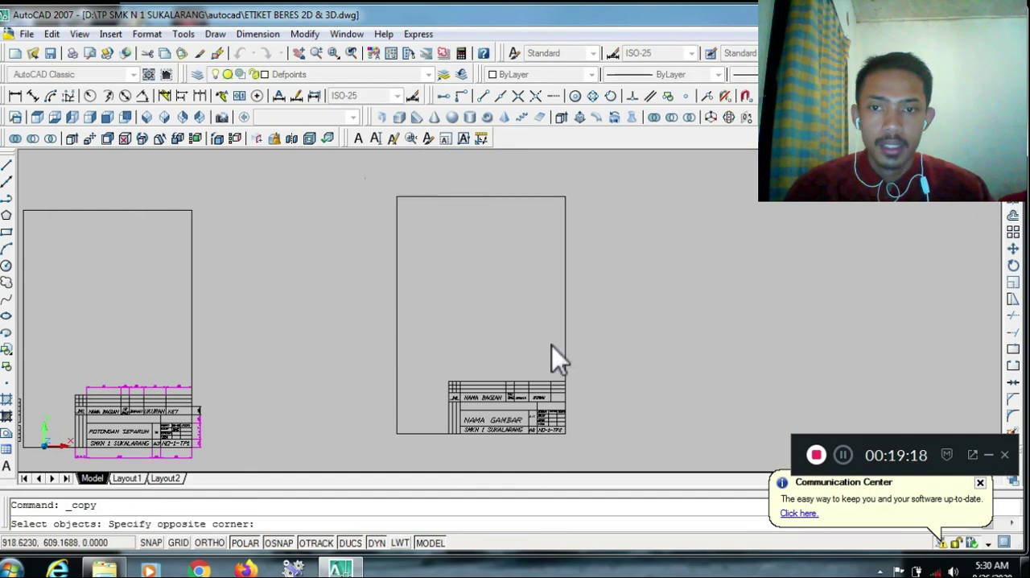
{"action": "left_click", "coordinate": [605, 447]}
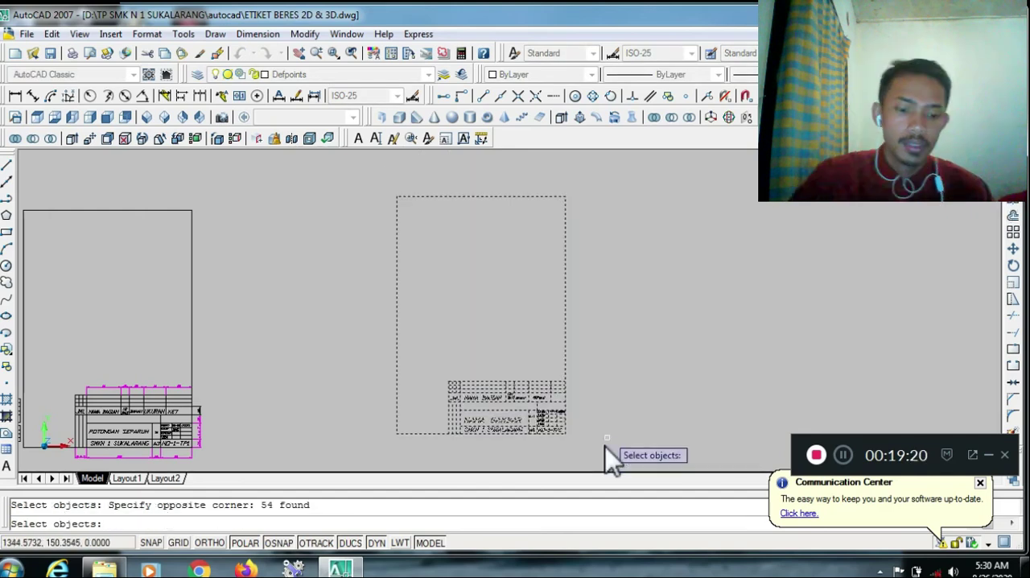
{"action": "key", "text": "Return"}
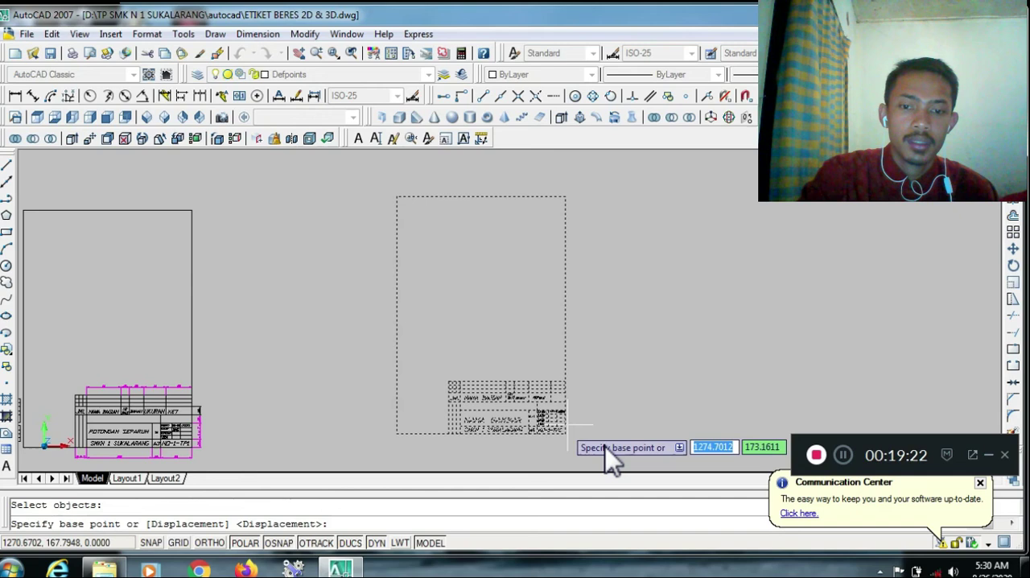
{"action": "left_click", "coordinate": [564, 431]}
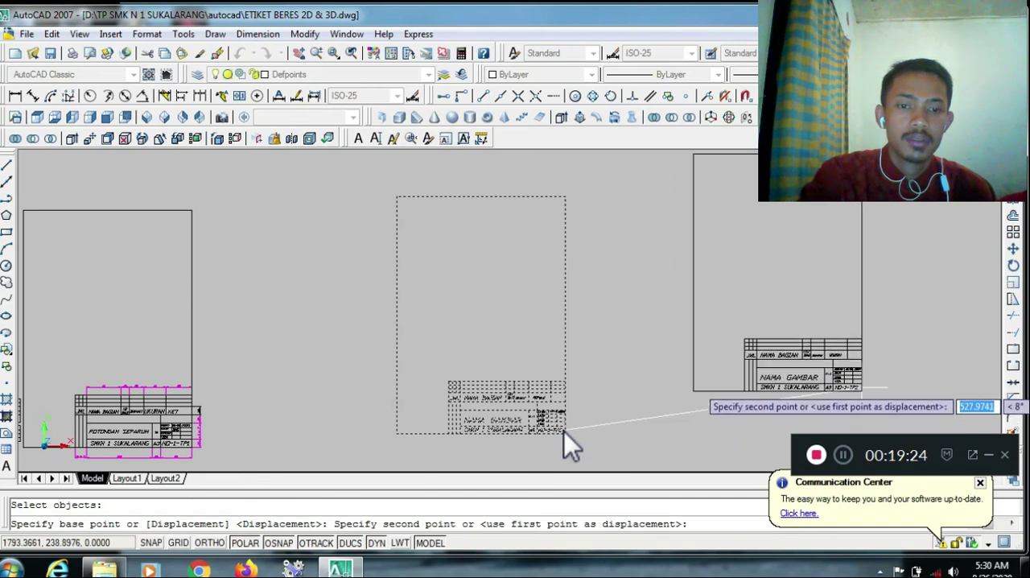
{"action": "left_click", "coordinate": [863, 390]}
{"action": "key", "text": "Escape"}
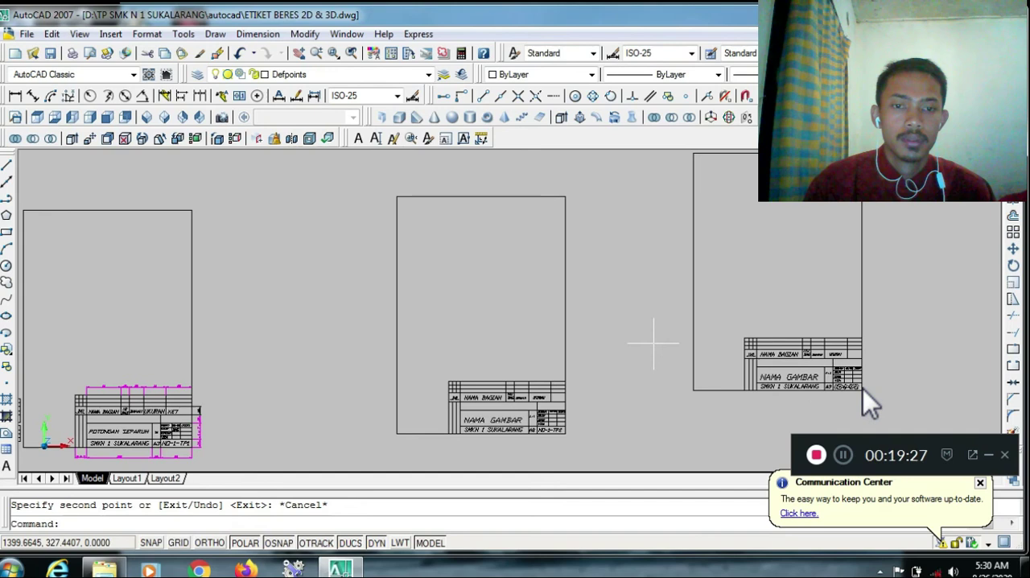
{"action": "left_click", "coordinate": [844, 456]}
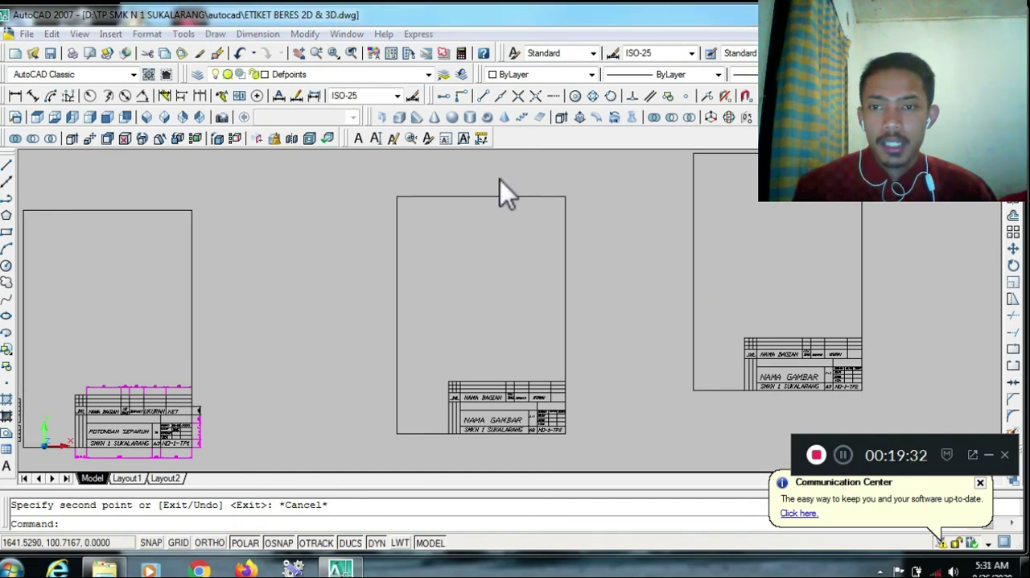
Look at the three sheets from the top and set the model to the southwest isometric view
{"action": "left_click", "coordinate": [37, 118]}
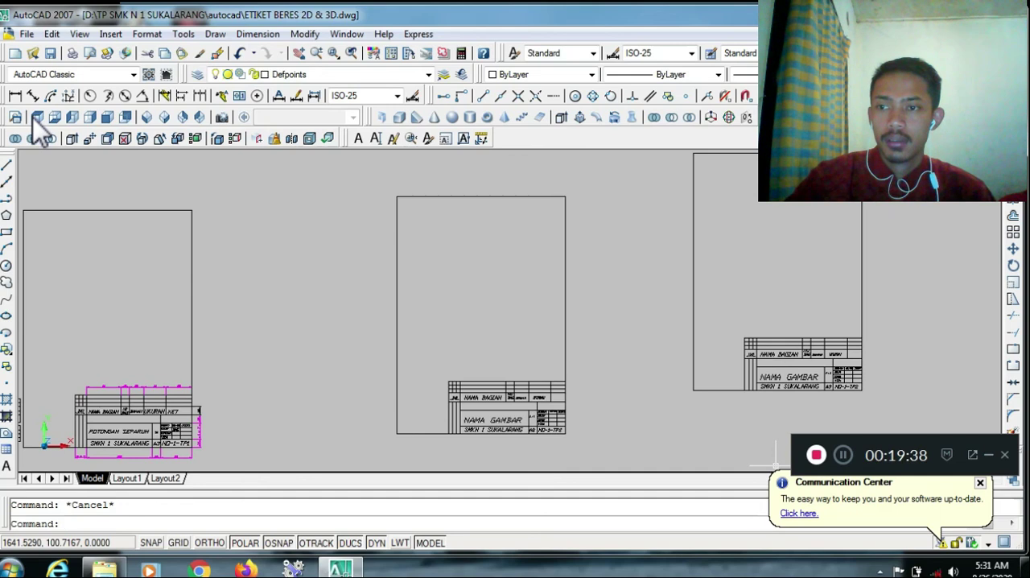
{"action": "left_click", "coordinate": [38, 121]}
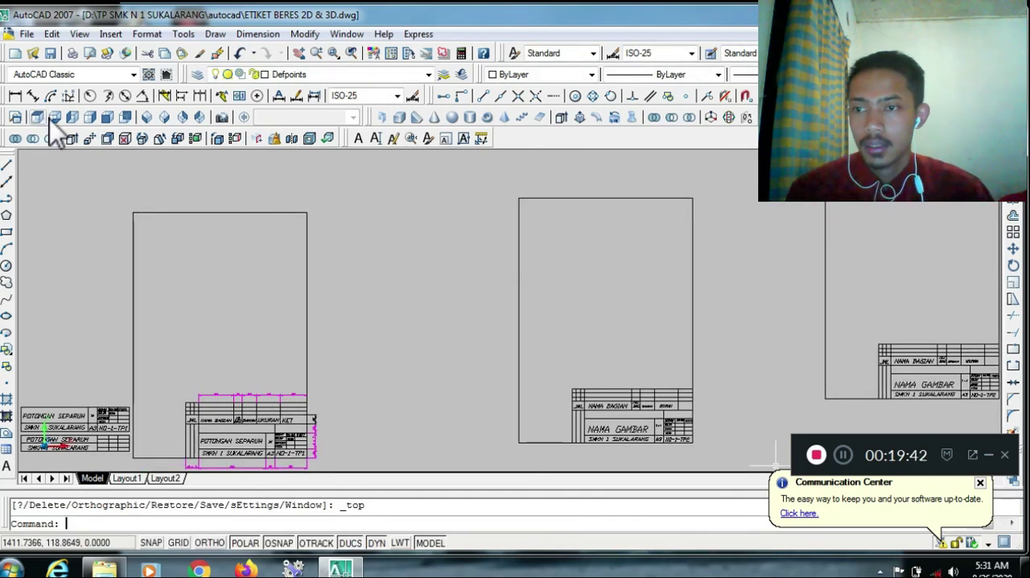
{"action": "left_click", "coordinate": [147, 118]}
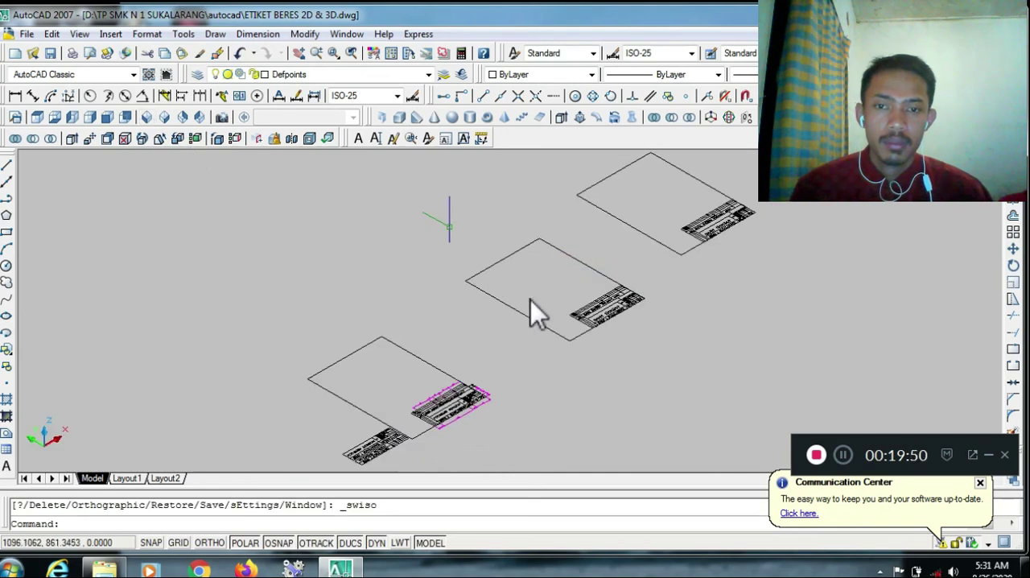
Move the middle sheet with its title block about 225 units at about 189°, closer to the dimensioned sheet
{"action": "left_click", "coordinate": [411, 217]}
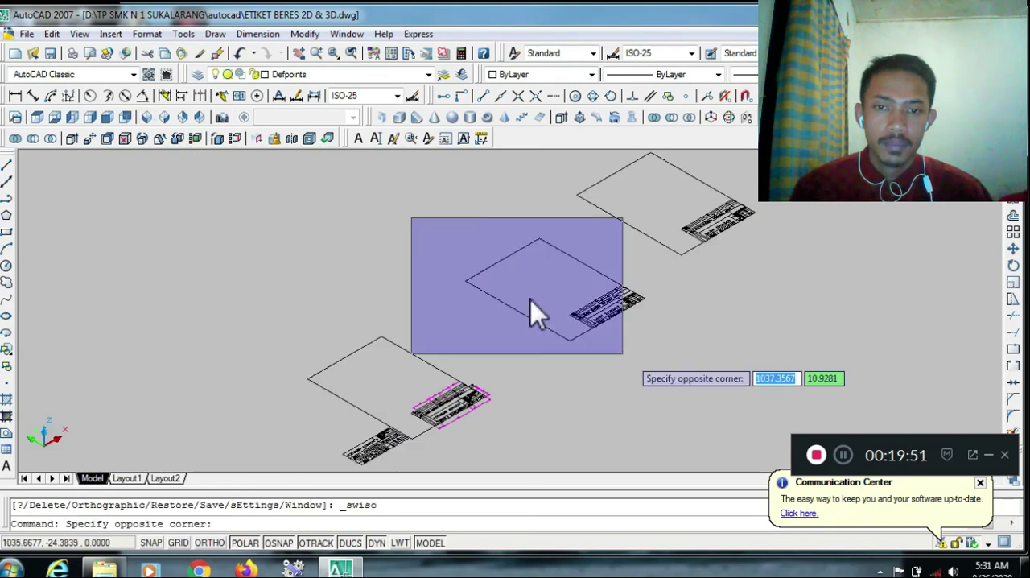
{"action": "left_click", "coordinate": [652, 371]}
{"action": "left_click", "coordinate": [1013, 248]}
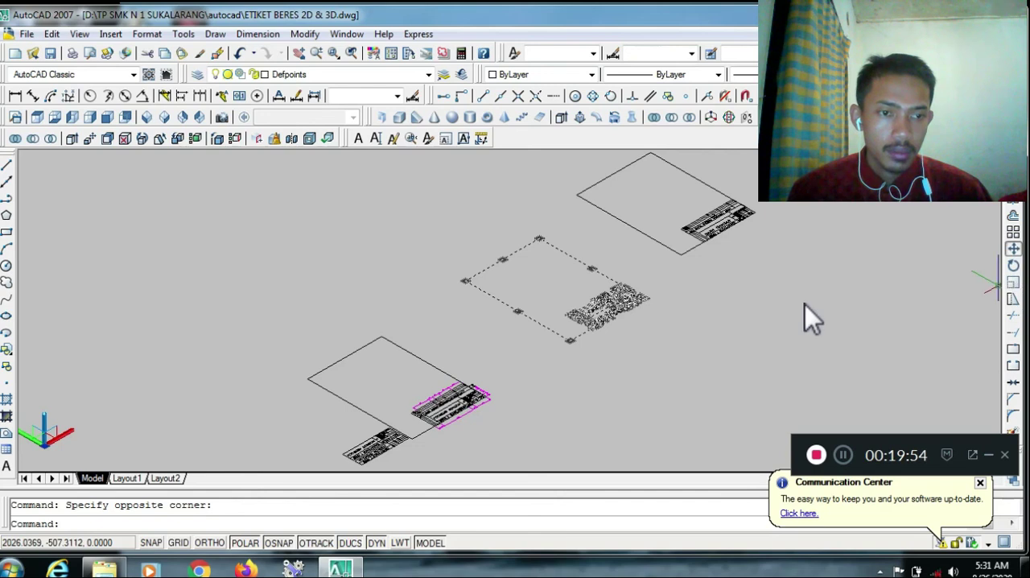
{"action": "left_click", "coordinate": [577, 341]}
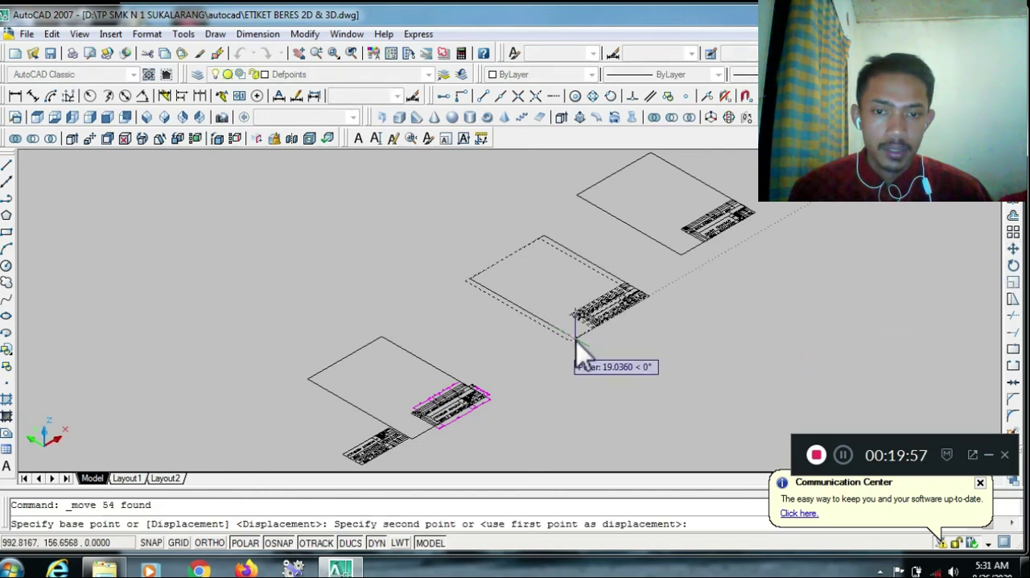
{"action": "left_click", "coordinate": [525, 380]}
Start 3D Rotate on the whole copied sheet and place the base point on its outer corner beside the title block
{"action": "scroll", "coordinate": [525, 381], "scroll_direction": "down", "scroll_amount": 3}
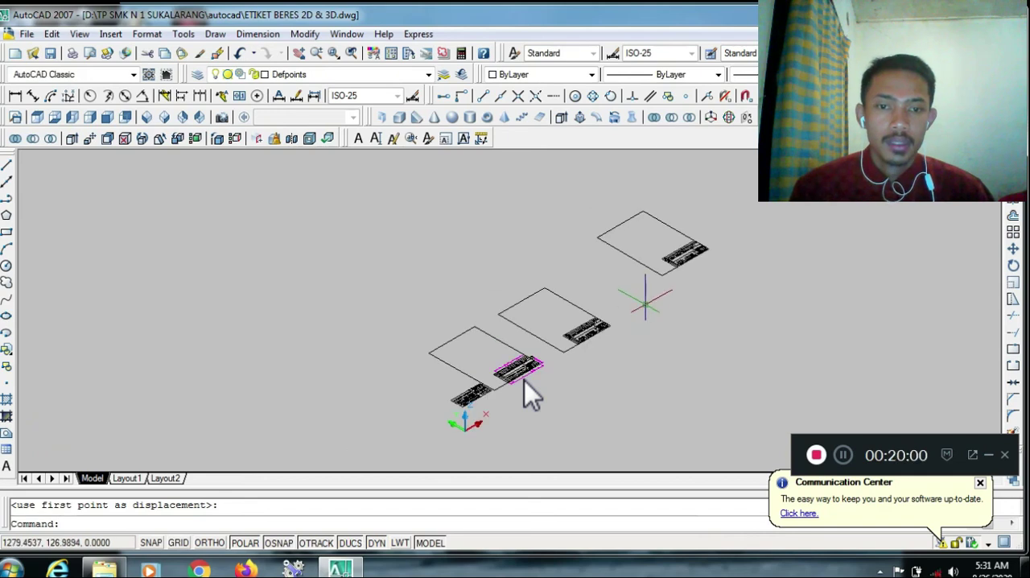
{"action": "scroll", "coordinate": [741, 198], "scroll_direction": "up", "scroll_amount": 3}
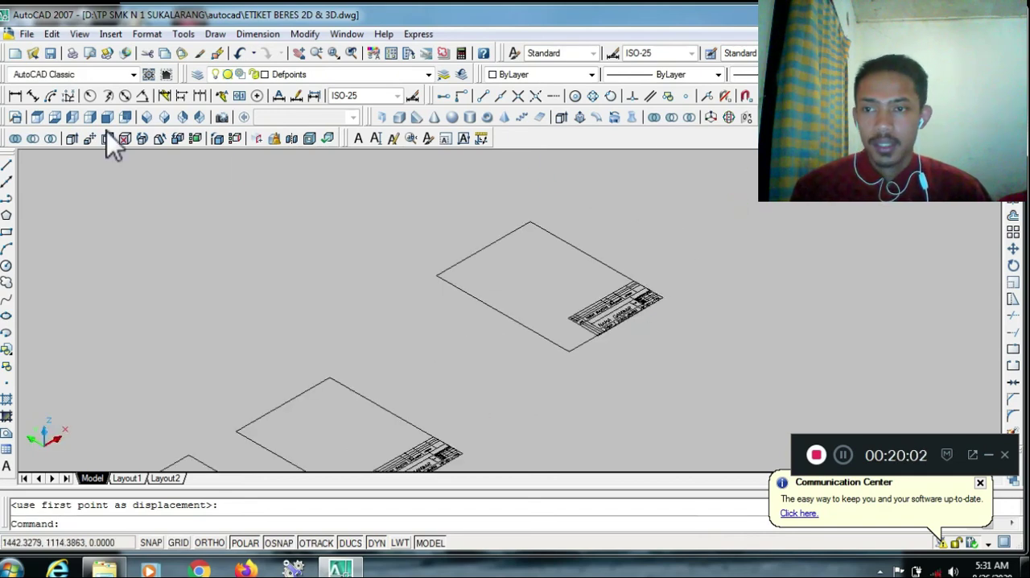
{"action": "type", "text": "Z"}
{"action": "key", "text": "Return"}
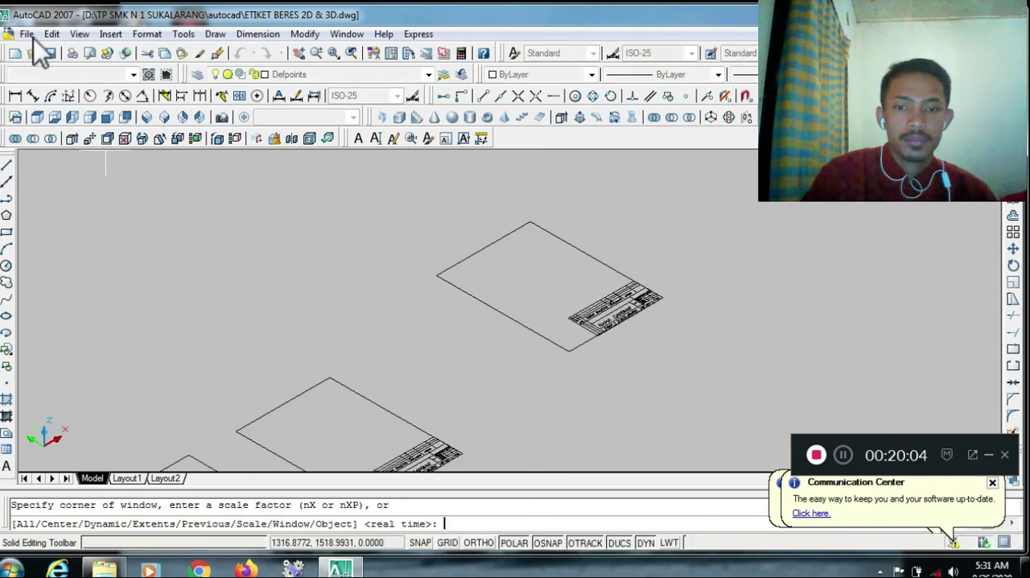
{"action": "left_click", "coordinate": [402, 179]}
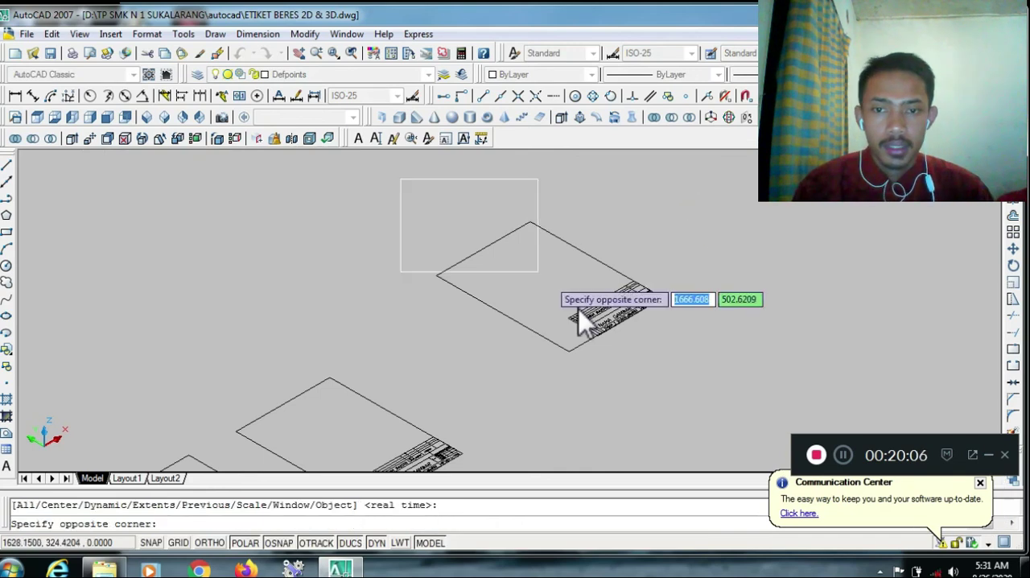
{"action": "left_click", "coordinate": [716, 399]}
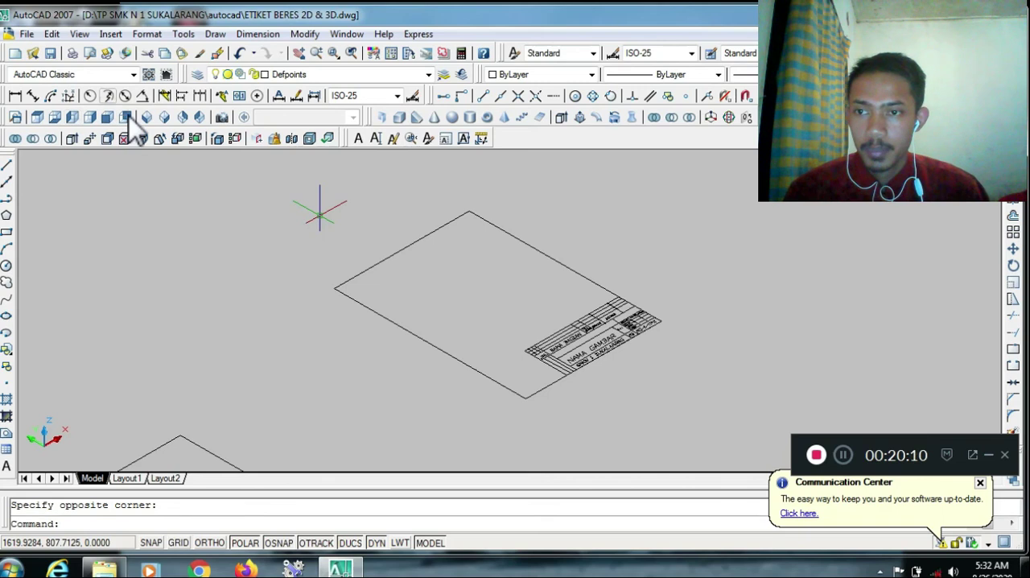
{"action": "left_click", "coordinate": [108, 140]}
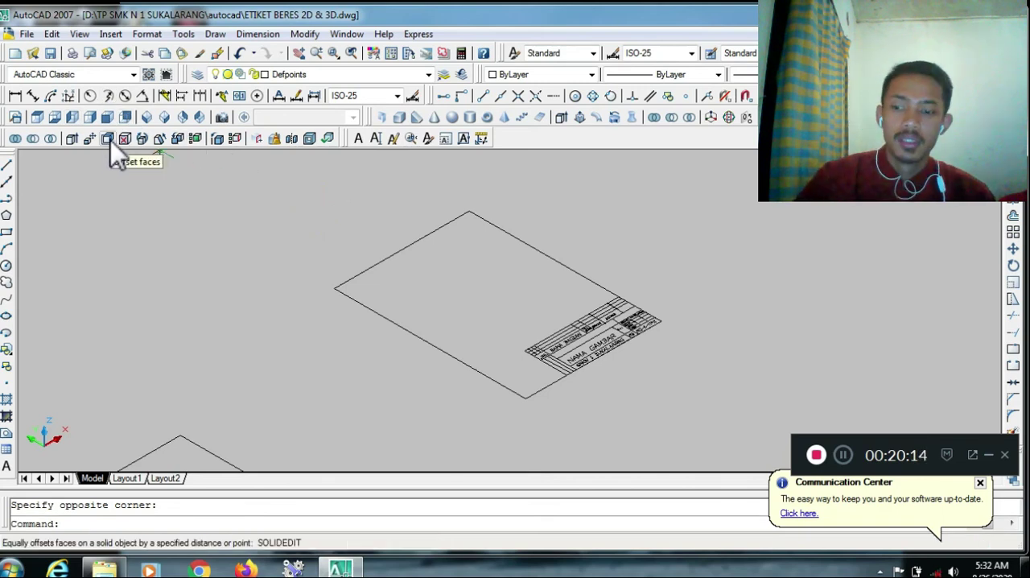
{"action": "key", "text": "Escape"}
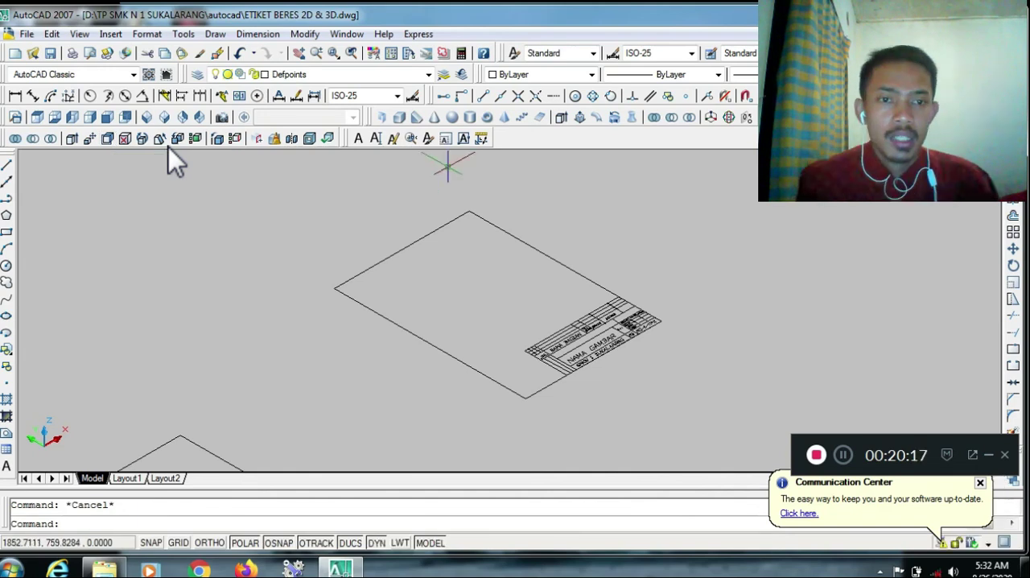
{"action": "left_click", "coordinate": [729, 117]}
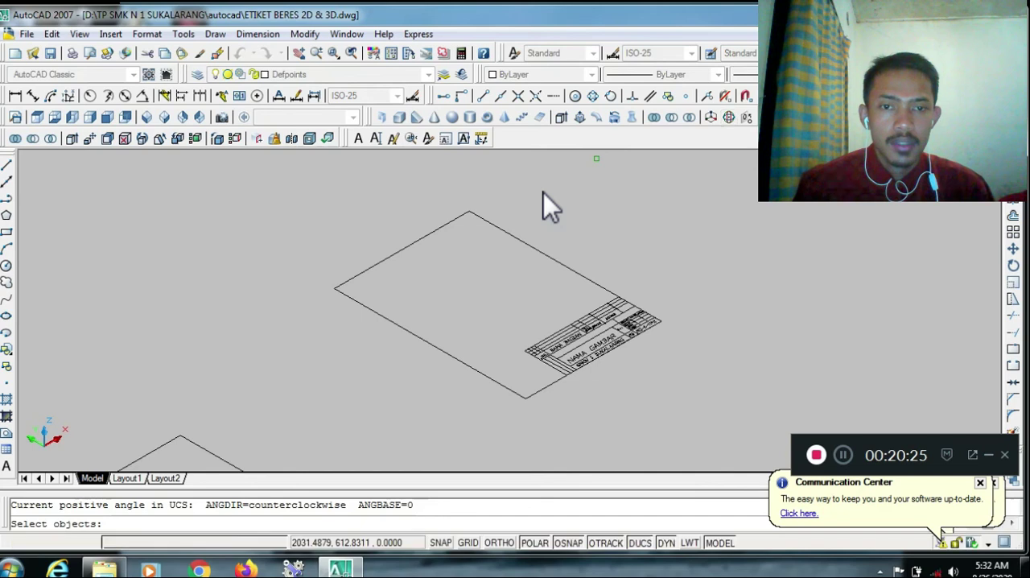
{"action": "left_click", "coordinate": [311, 201]}
{"action": "left_click", "coordinate": [687, 439]}
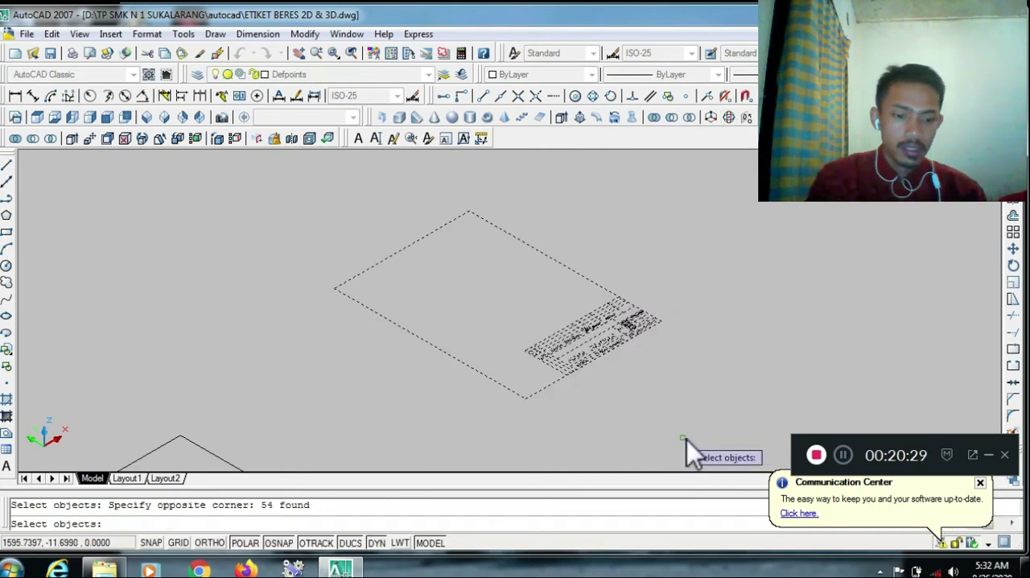
{"action": "key", "text": "Return"}
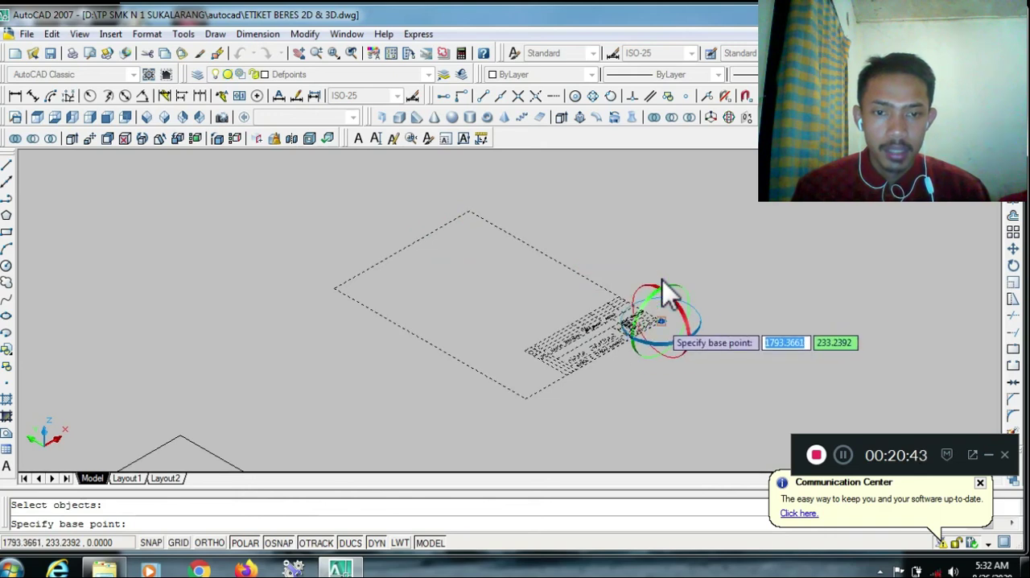
{"action": "left_click", "coordinate": [663, 326]}
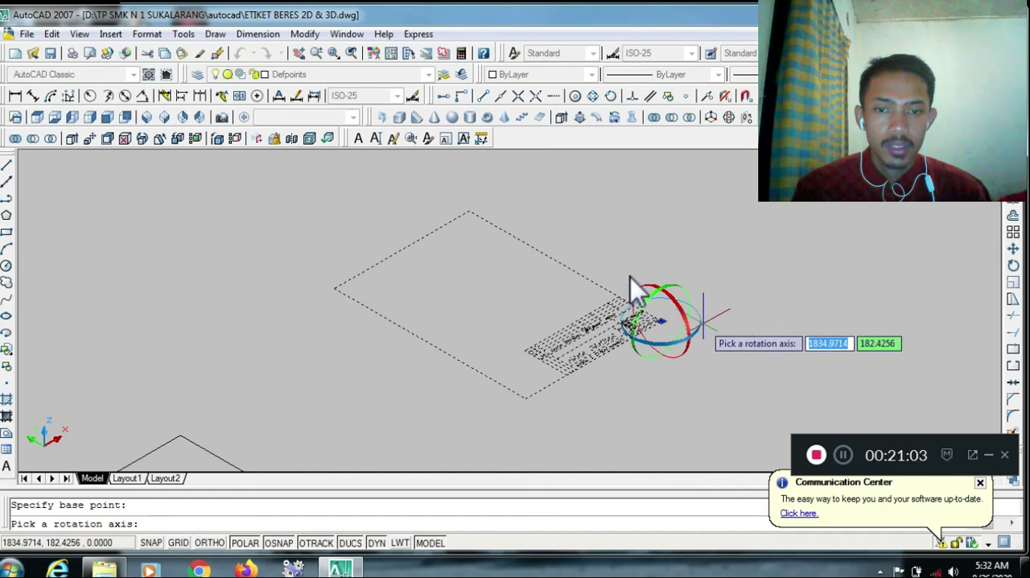
Rotate the copied sheet about the vertical Z axis from its bottom edge until that edge runs horizontal in the isometric view
{"action": "left_click", "coordinate": [702, 330]}
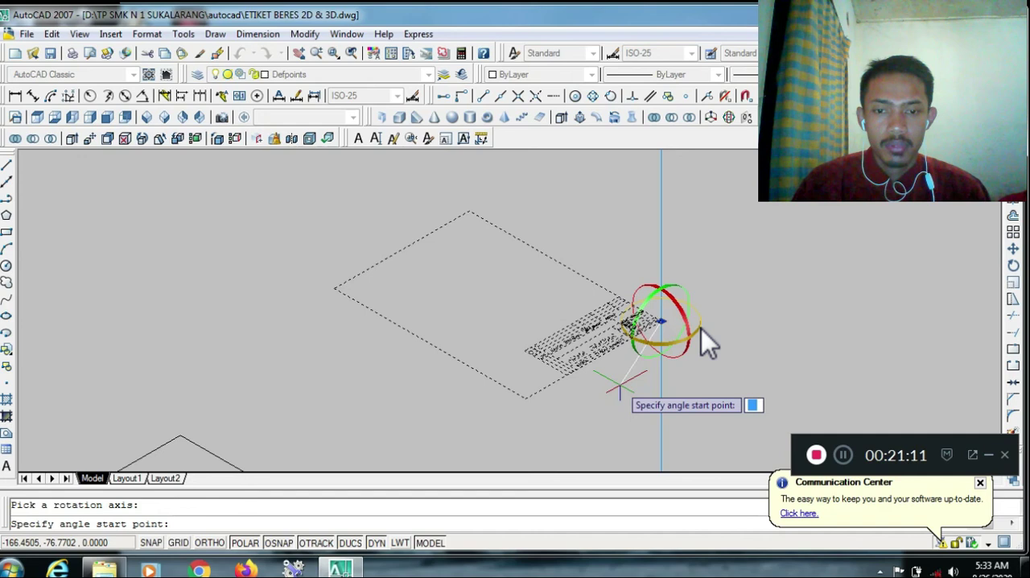
{"action": "left_click", "coordinate": [523, 399]}
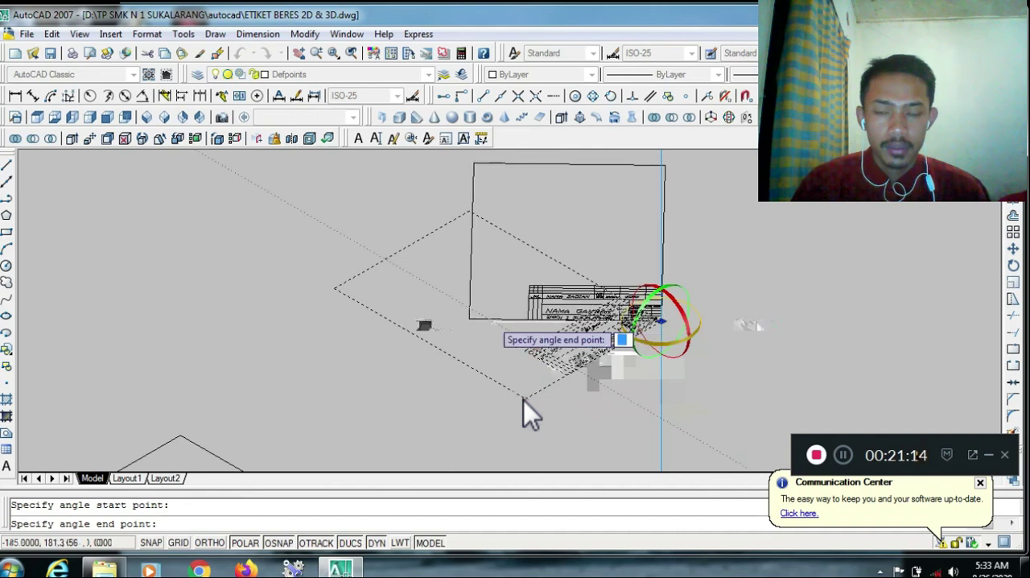
{"action": "scroll", "coordinate": [523, 400], "scroll_direction": "up", "scroll_amount": 4}
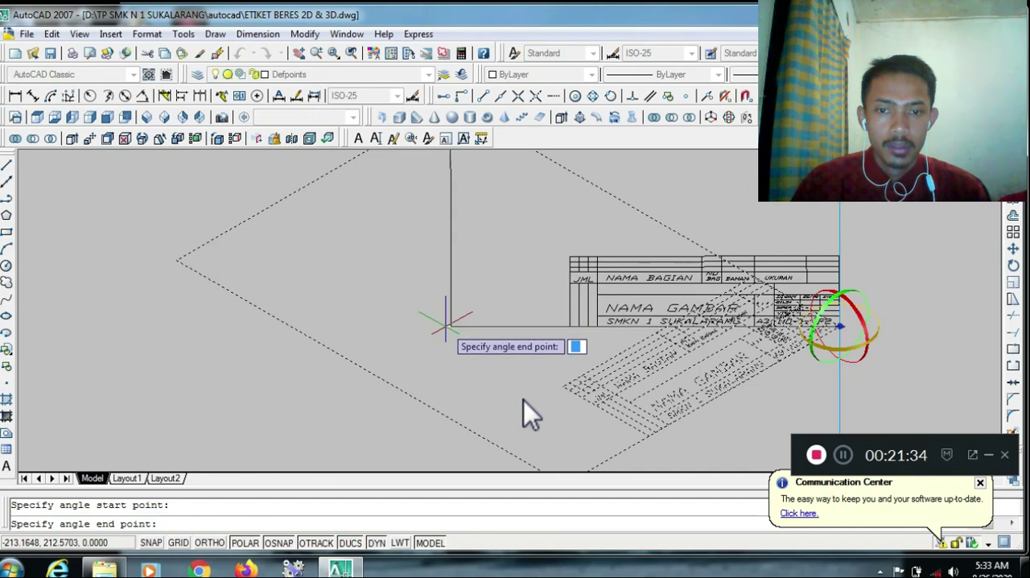
{"action": "scroll", "coordinate": [447, 322], "scroll_direction": "up", "scroll_amount": 4}
{"action": "scroll", "coordinate": [443, 319], "scroll_direction": "down", "scroll_amount": 5}
{"action": "scroll", "coordinate": [435, 330], "scroll_direction": "up", "scroll_amount": 4}
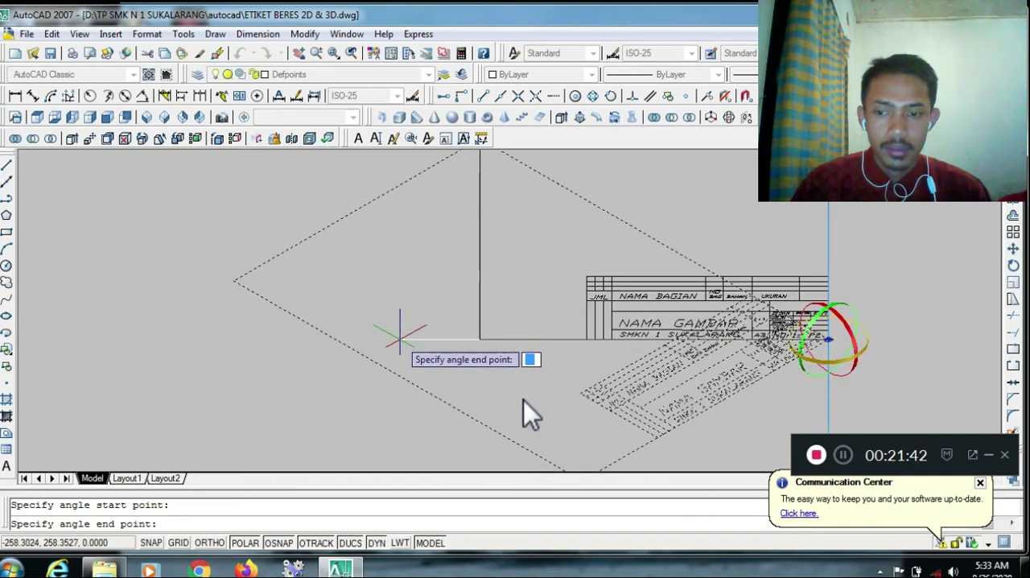
{"action": "left_click", "coordinate": [400, 333]}
{"action": "scroll", "coordinate": [400, 333], "scroll_direction": "down", "scroll_amount": 3}
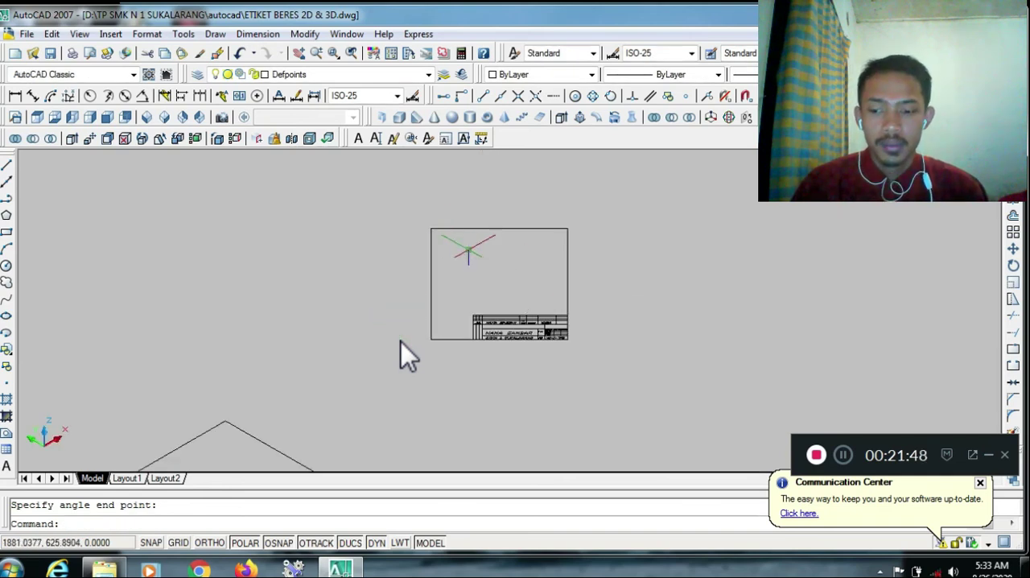
Inspect the rotated sheet and its NAMA GAMBAR title block up close, and save the drawing
{"action": "scroll", "coordinate": [451, 246], "scroll_direction": "down", "scroll_amount": 2}
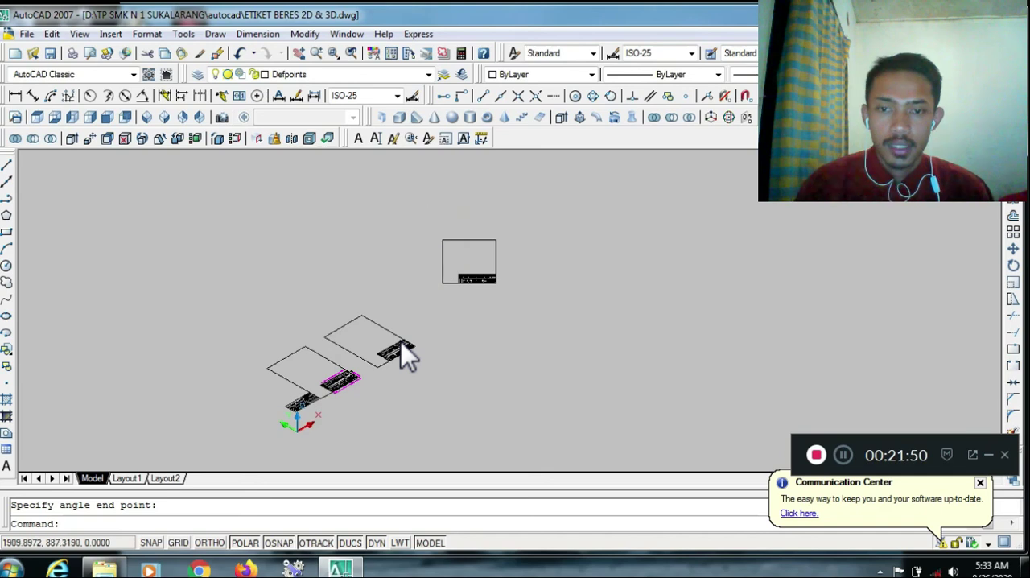
{"action": "scroll", "coordinate": [428, 227], "scroll_direction": "up", "scroll_amount": 3}
{"action": "scroll", "coordinate": [437, 233], "scroll_direction": "up", "scroll_amount": 3}
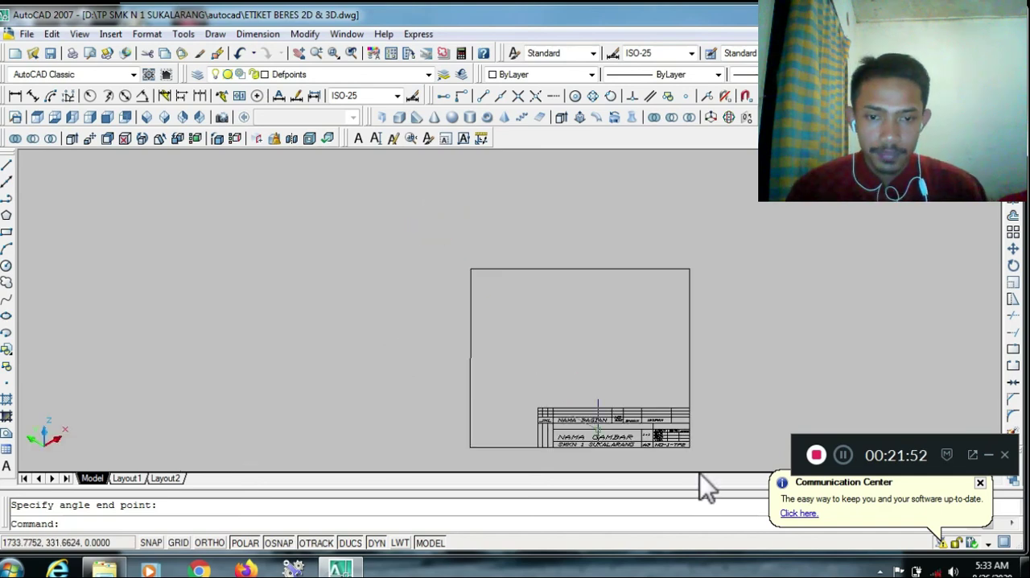
{"action": "scroll", "coordinate": [700, 451], "scroll_direction": "up", "scroll_amount": 5}
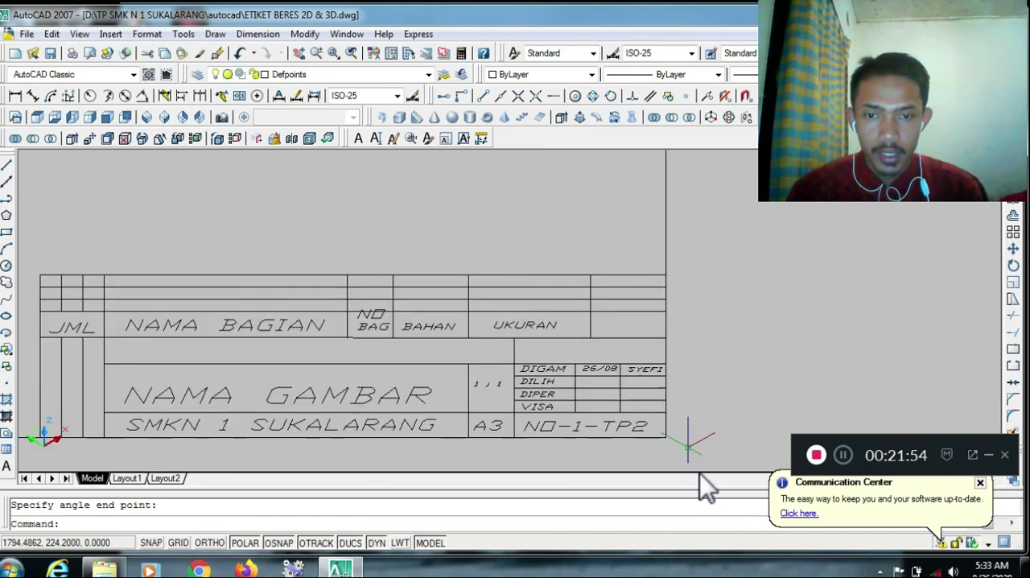
{"action": "scroll", "coordinate": [681, 441], "scroll_direction": "down", "scroll_amount": 2}
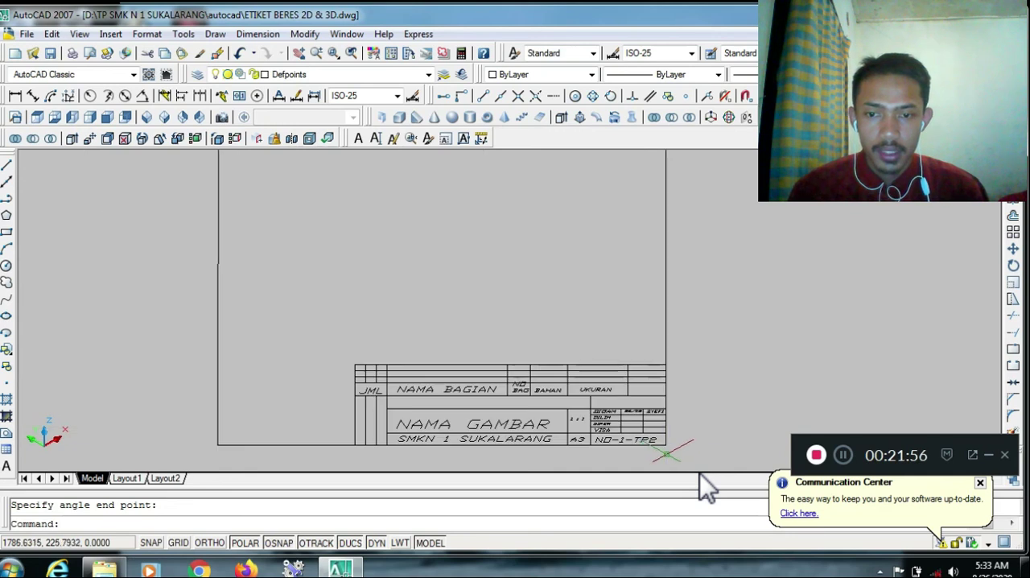
{"action": "left_click", "coordinate": [694, 399]}
{"action": "middle_click_drag", "start_coordinate": [681, 471], "coordinate": [681, 458]}
{"action": "key", "text": "Escape"}
{"action": "key", "text": "ctrl+s"}
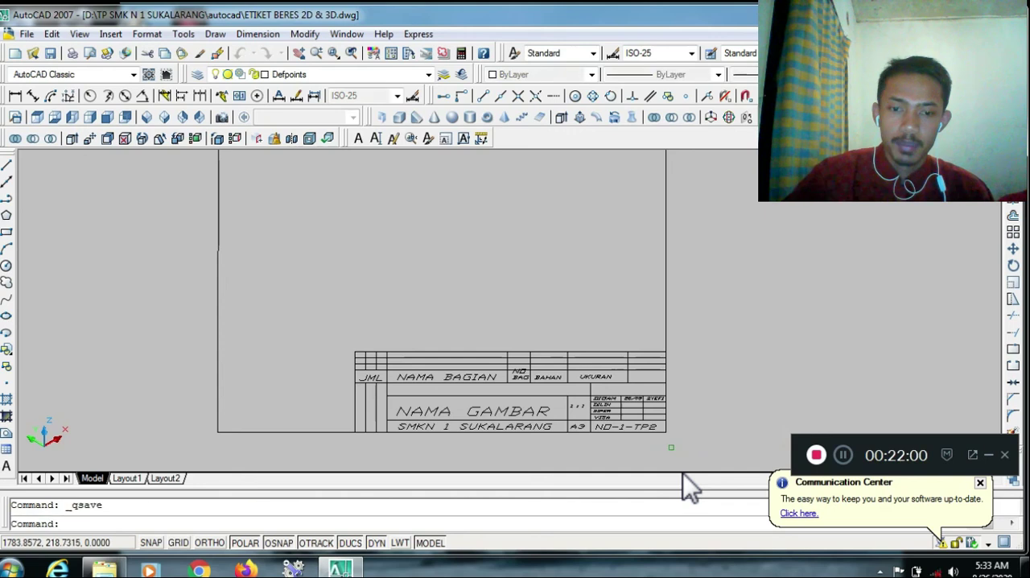
Show the whole drawing and compare the rotated sheet with the flat ones in the top and southwest isometric views
{"action": "scroll", "coordinate": [658, 437], "scroll_direction": "down", "scroll_amount": 2}
{"action": "scroll", "coordinate": [653, 436], "scroll_direction": "down", "scroll_amount": 2}
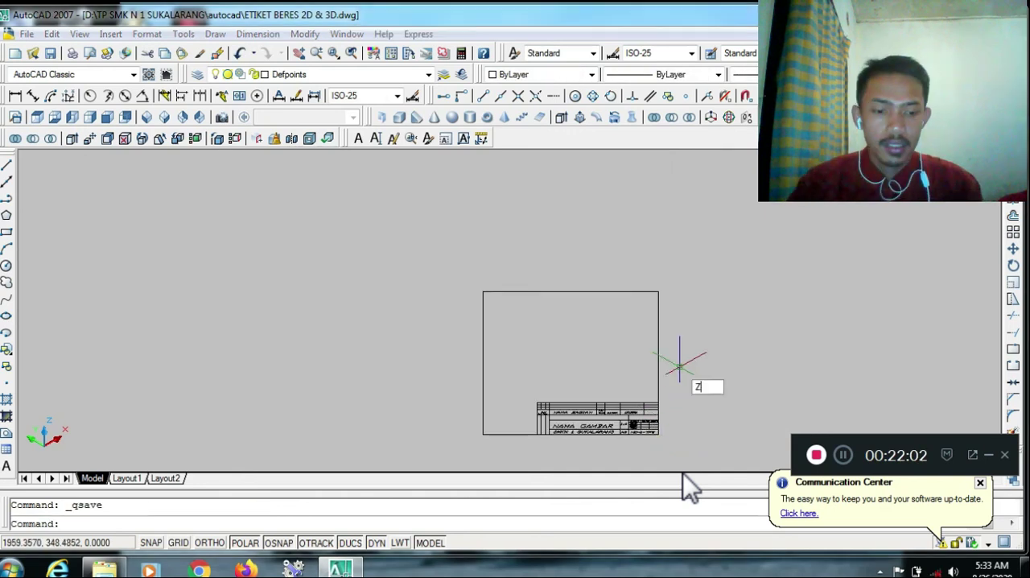
{"action": "type", "text": "z"}
{"action": "key", "text": "Return"}
{"action": "type", "text": "a"}
{"action": "key", "text": "Return"}
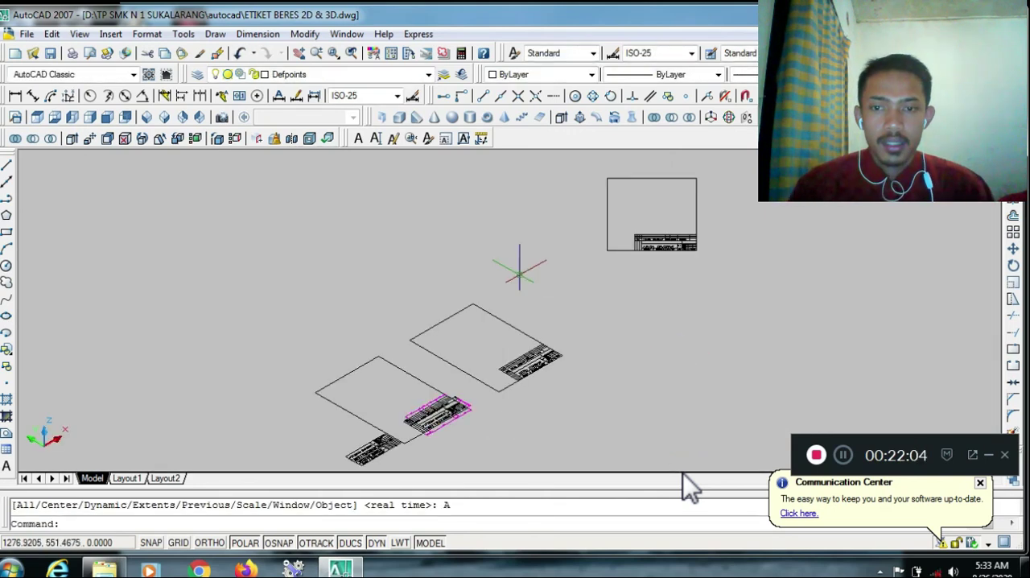
{"action": "left_click", "coordinate": [39, 117]}
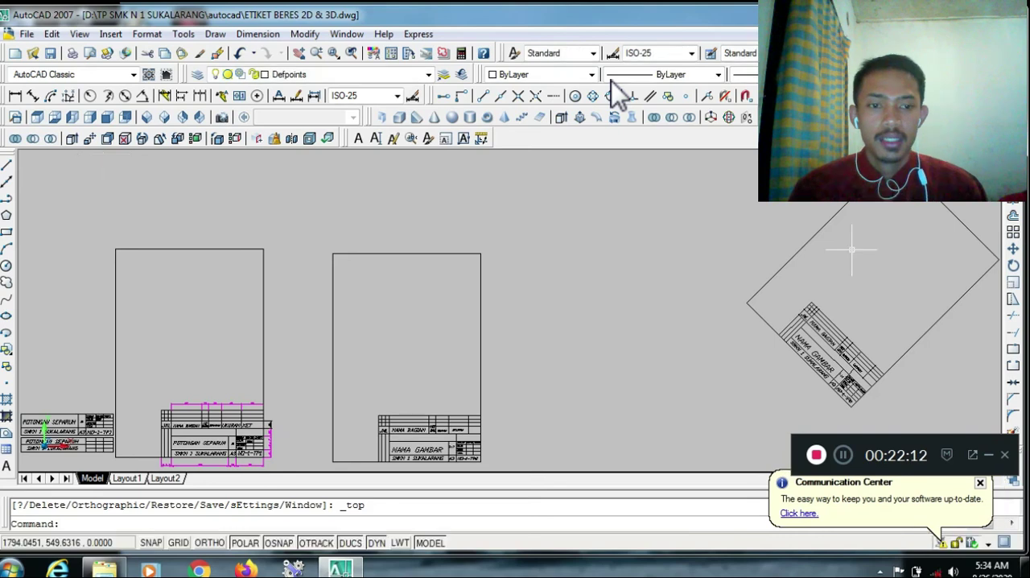
{"action": "scroll", "coordinate": [851, 249], "scroll_direction": "down", "scroll_amount": 2}
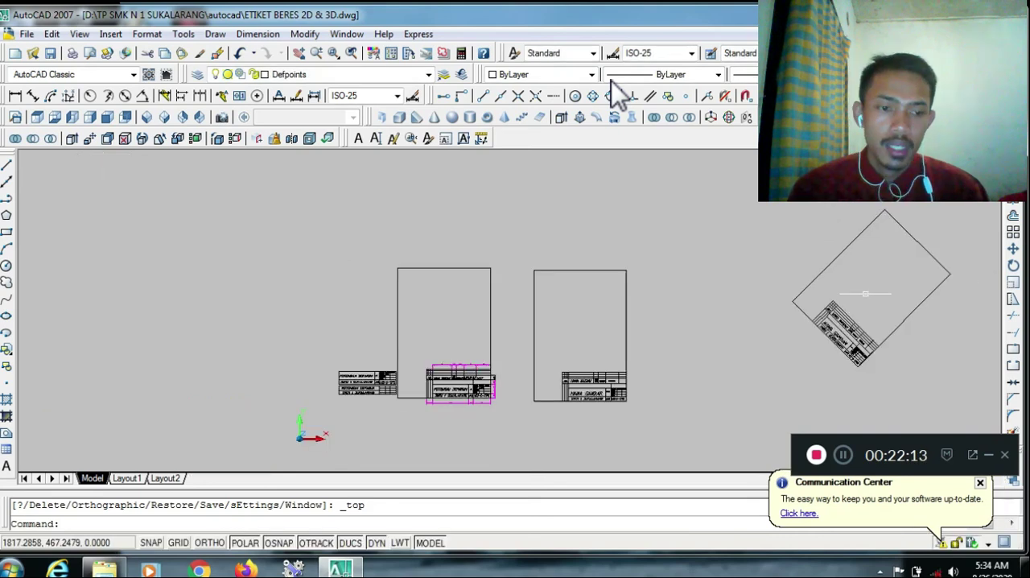
{"action": "left_click", "coordinate": [146, 118]}
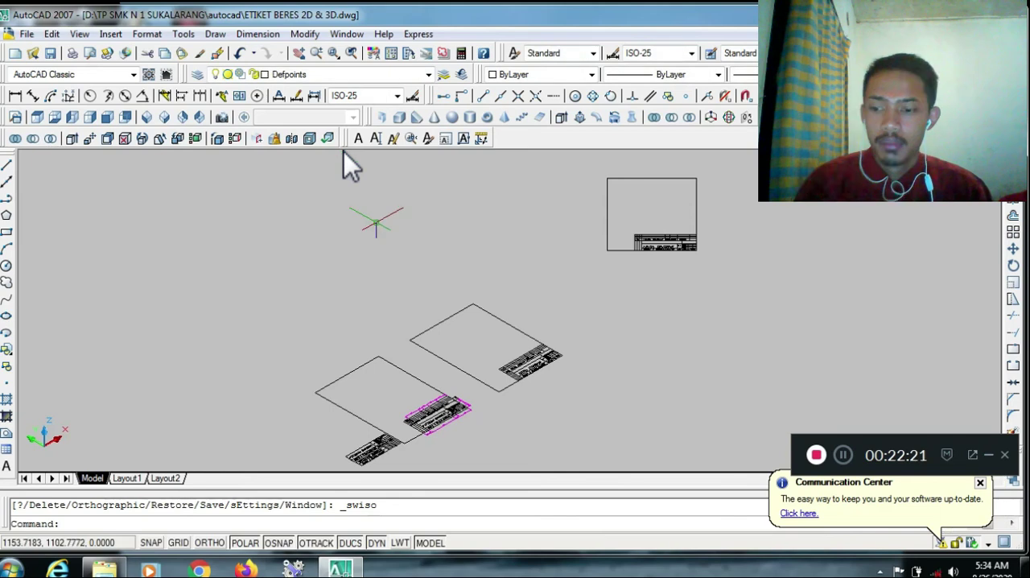
Save the drawing and switch to the autocad folder in Windows Explorer
{"action": "key", "text": "Escape"}
{"action": "key", "text": "ctrl+s"}
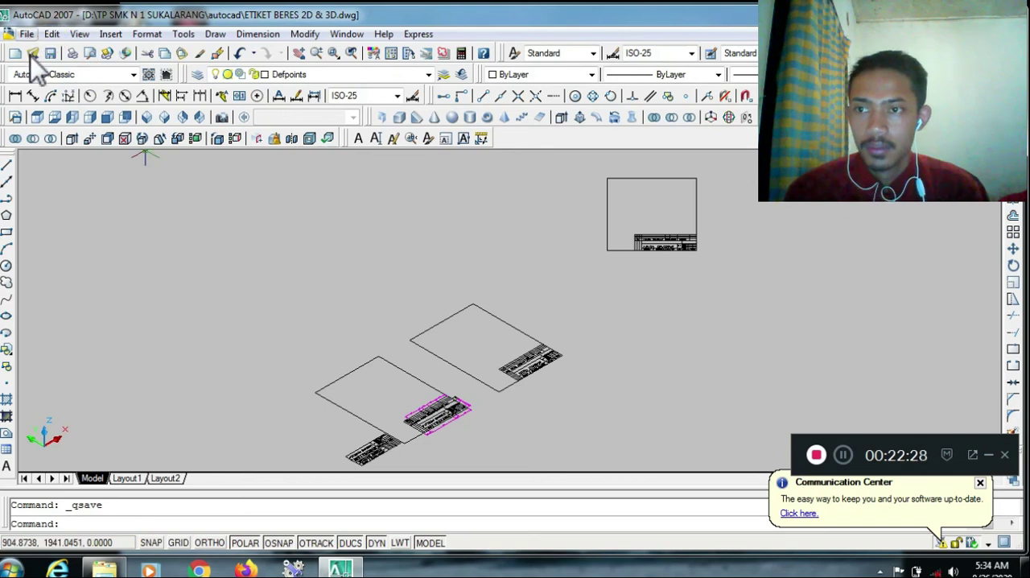
{"action": "key", "text": "alt+Tab"}
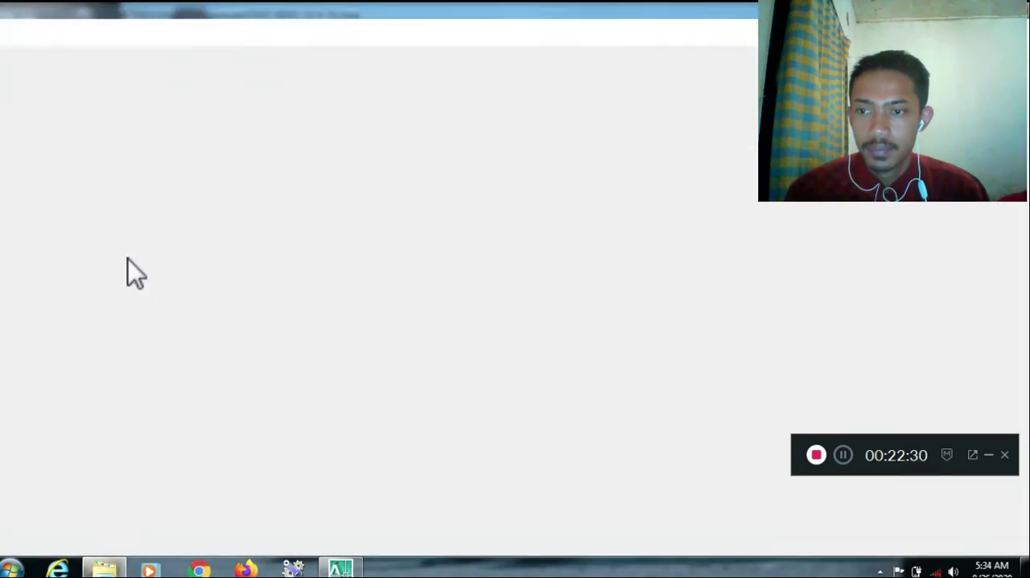
{"action": "left_click", "coordinate": [4, 30]}
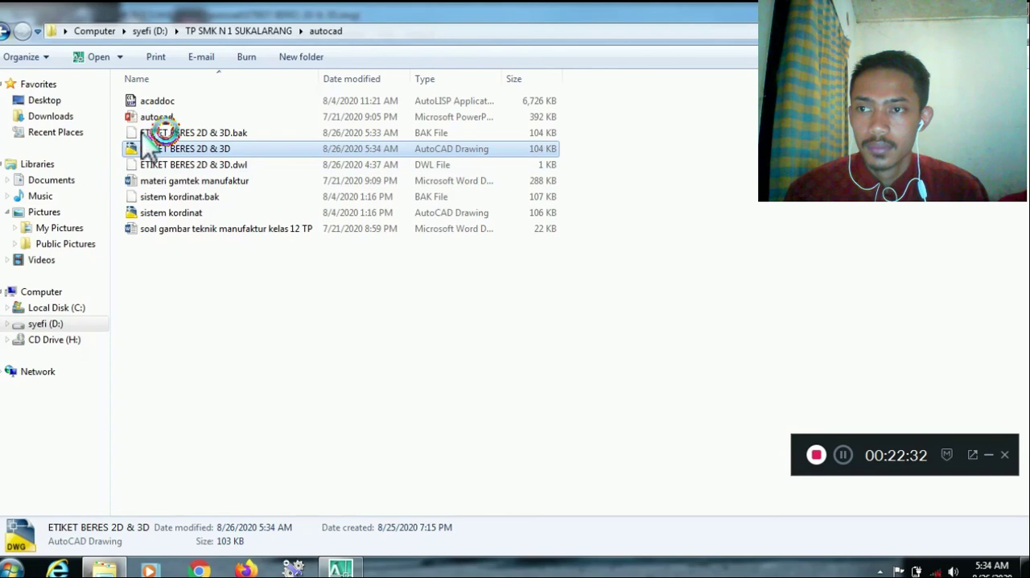
Open the drawing tugas 8 from the CAD S5 folder inside data campus on drive D, dismissing the not-responding prompt
{"action": "left_click", "coordinate": [5, 30]}
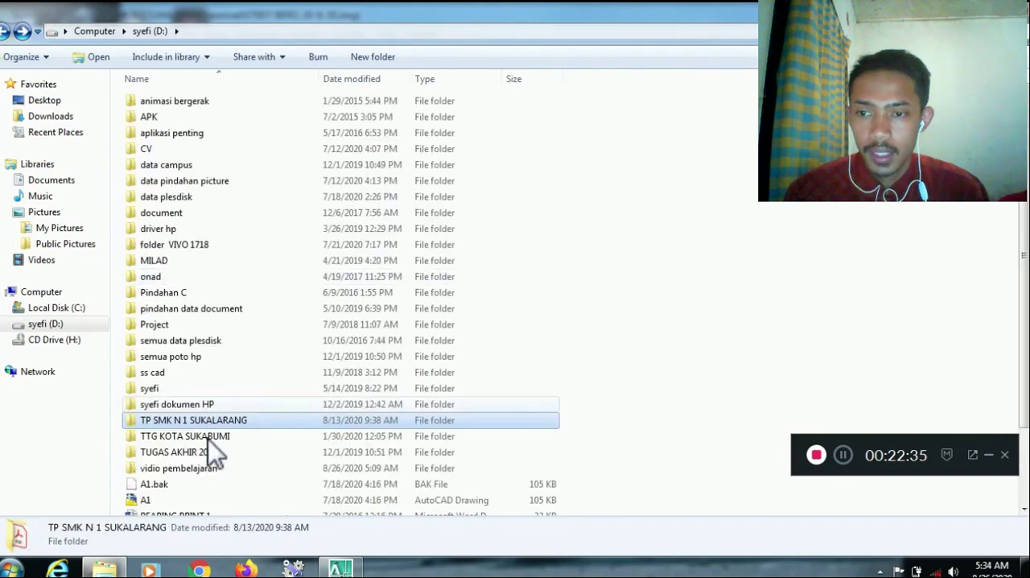
{"action": "double_click", "coordinate": [189, 164]}
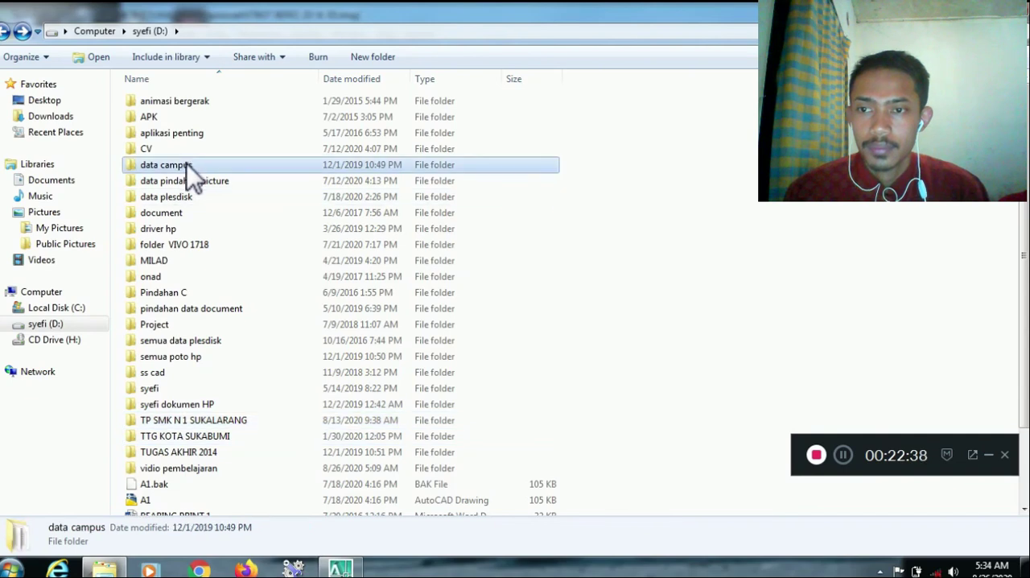
{"action": "double_click", "coordinate": [181, 148]}
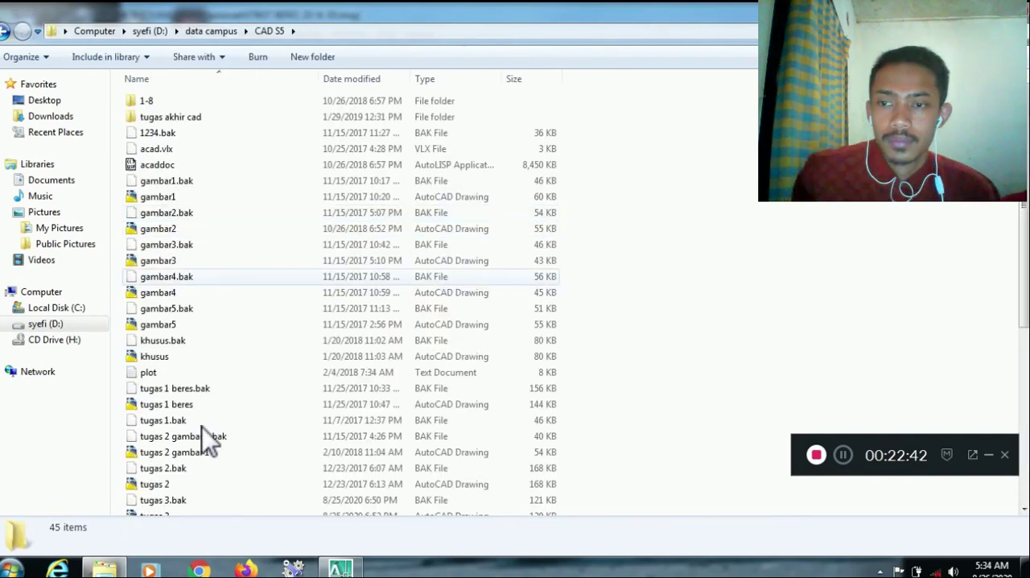
{"action": "scroll", "coordinate": [184, 484], "scroll_direction": "down", "scroll_amount": 3}
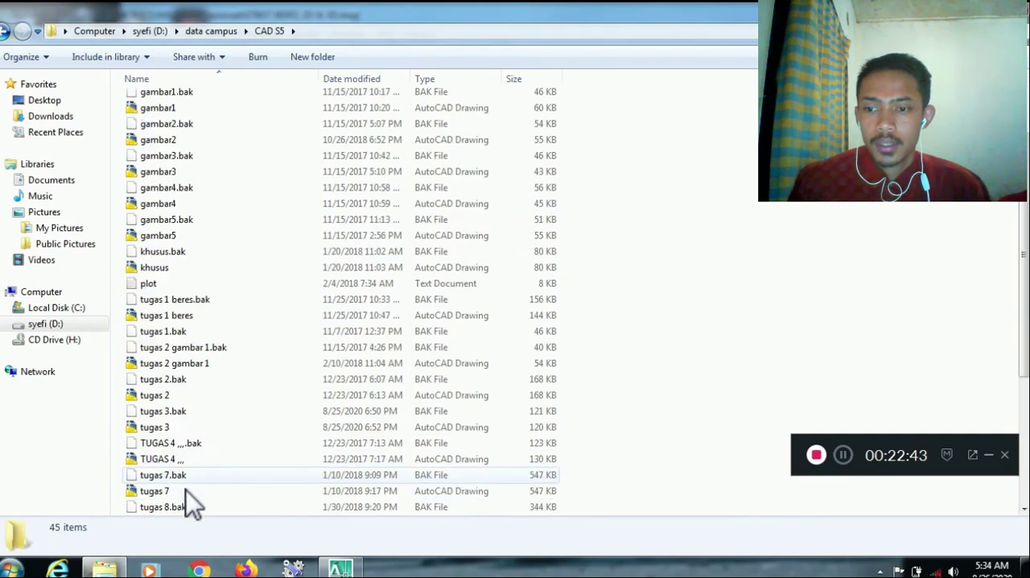
{"action": "double_click", "coordinate": [182, 475]}
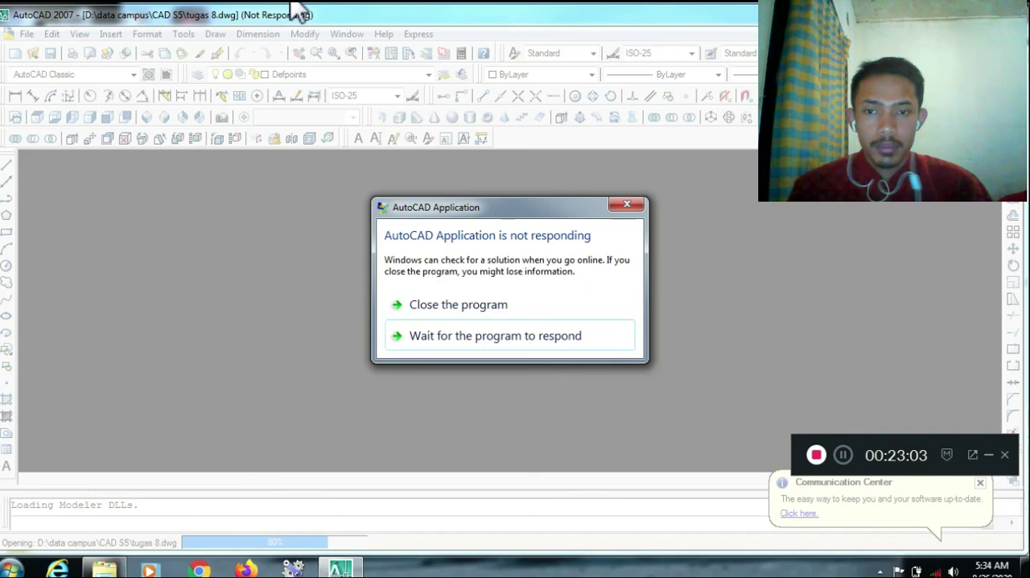
{"action": "left_click", "coordinate": [628, 205]}
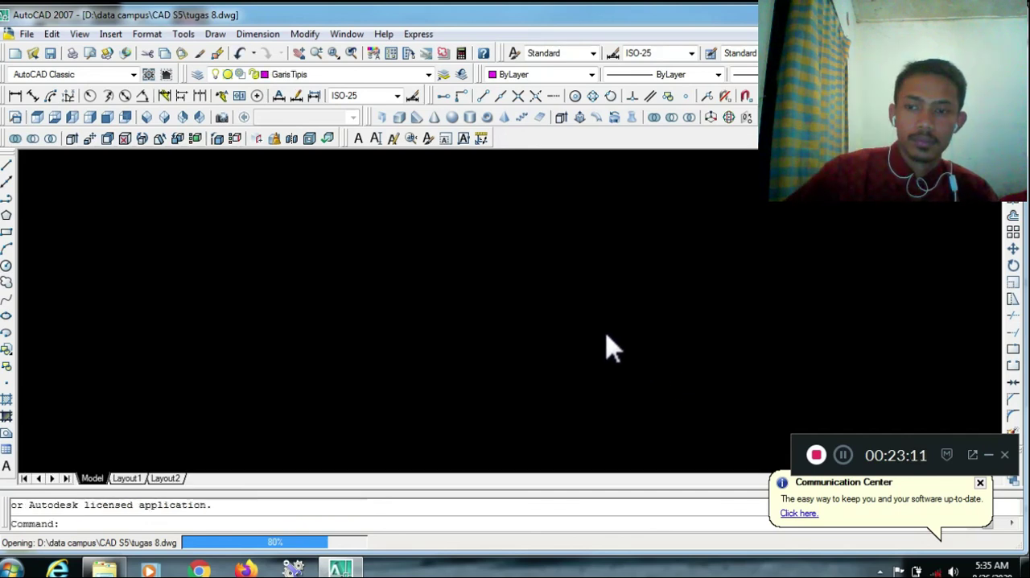
{"action": "key", "text": "Escape"}
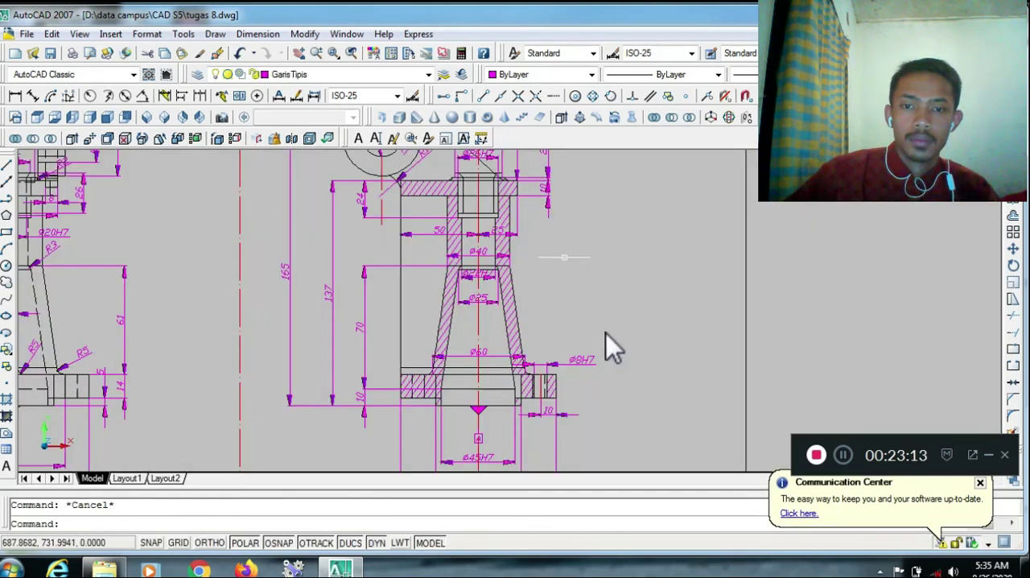
Show all sheets of the drawing and compare them in the top and southwest isometric views, ending in the top view
{"action": "scroll", "coordinate": [577, 296], "scroll_direction": "down", "scroll_amount": 2}
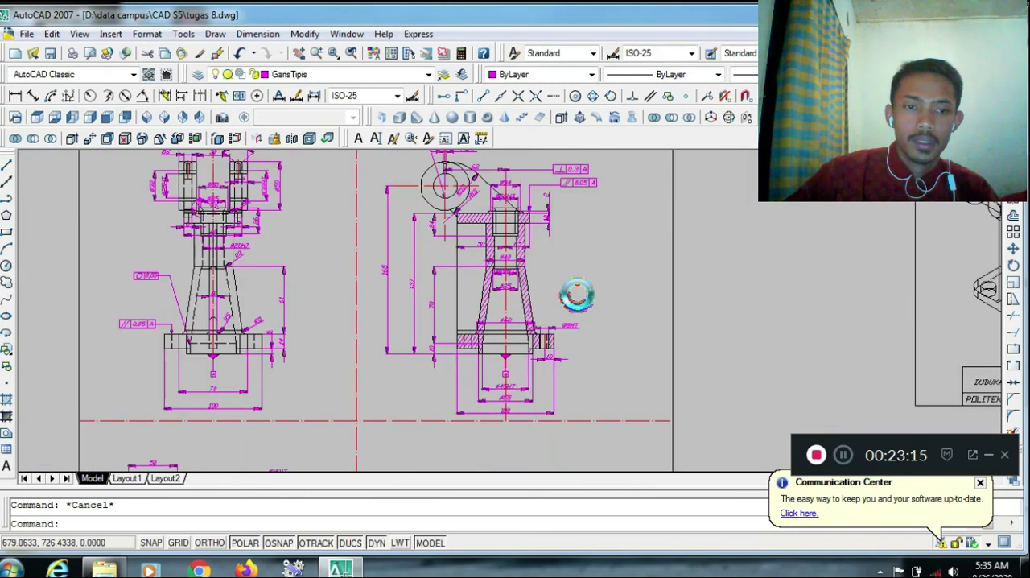
{"action": "scroll", "coordinate": [577, 297], "scroll_direction": "down", "scroll_amount": 3}
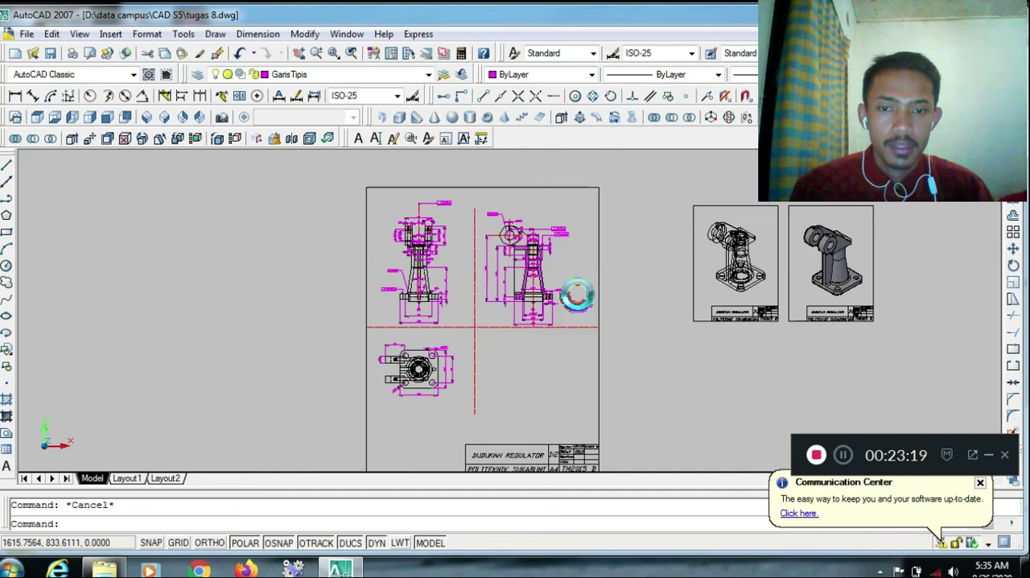
{"action": "scroll", "coordinate": [577, 296], "scroll_direction": "up", "scroll_amount": 2}
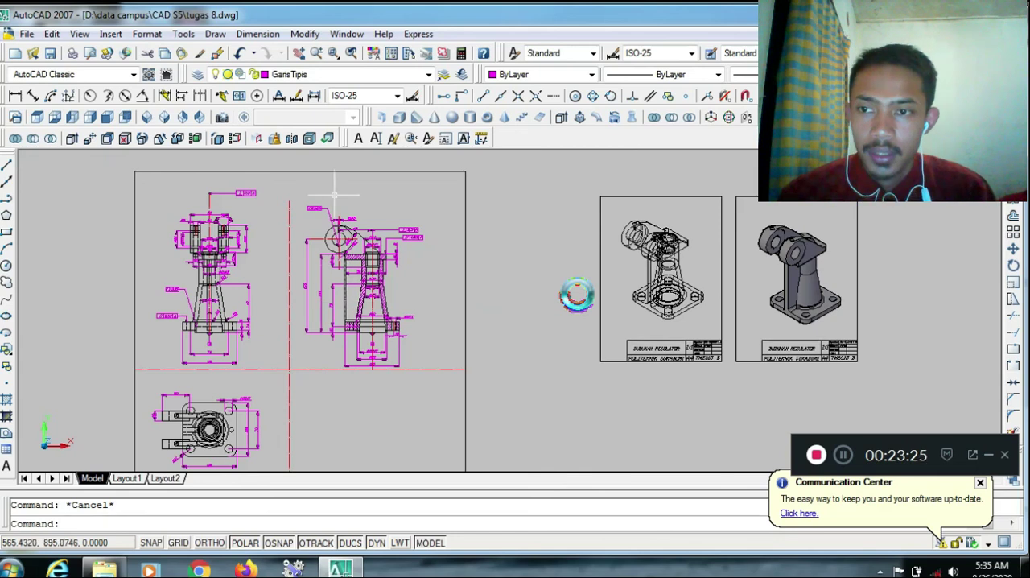
{"action": "left_click", "coordinate": [39, 119]}
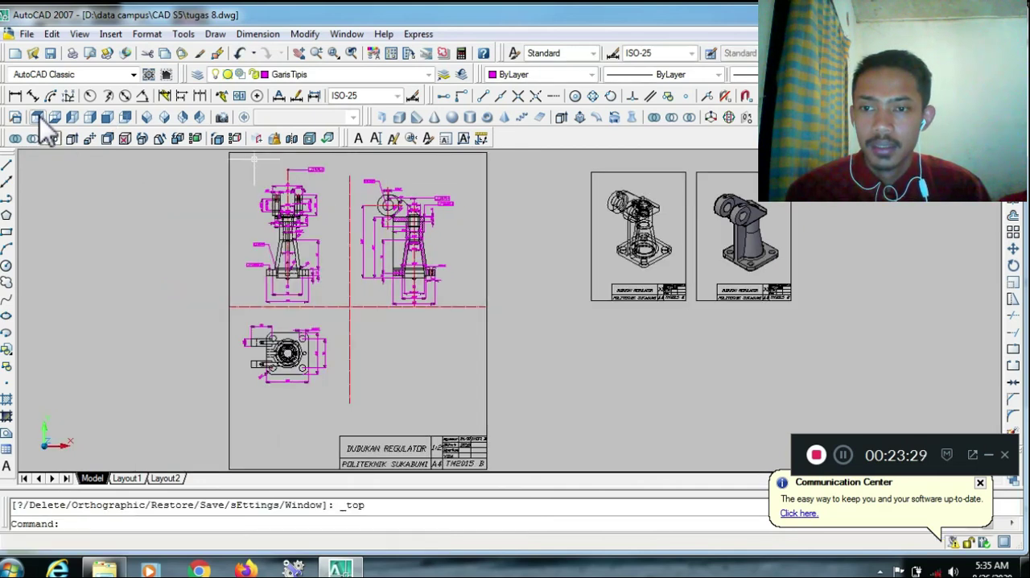
{"action": "left_click", "coordinate": [146, 118]}
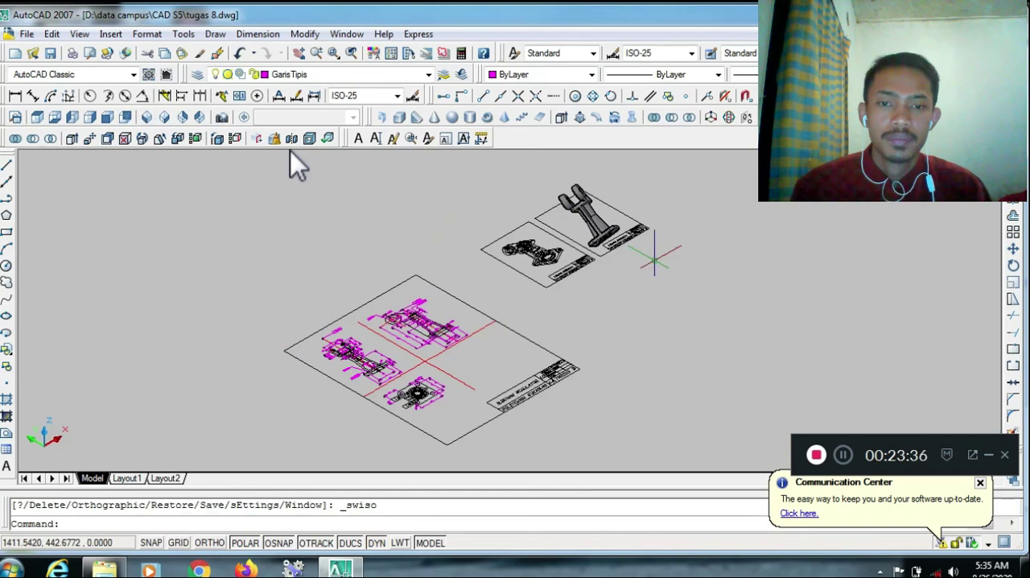
{"action": "left_click", "coordinate": [37, 117]}
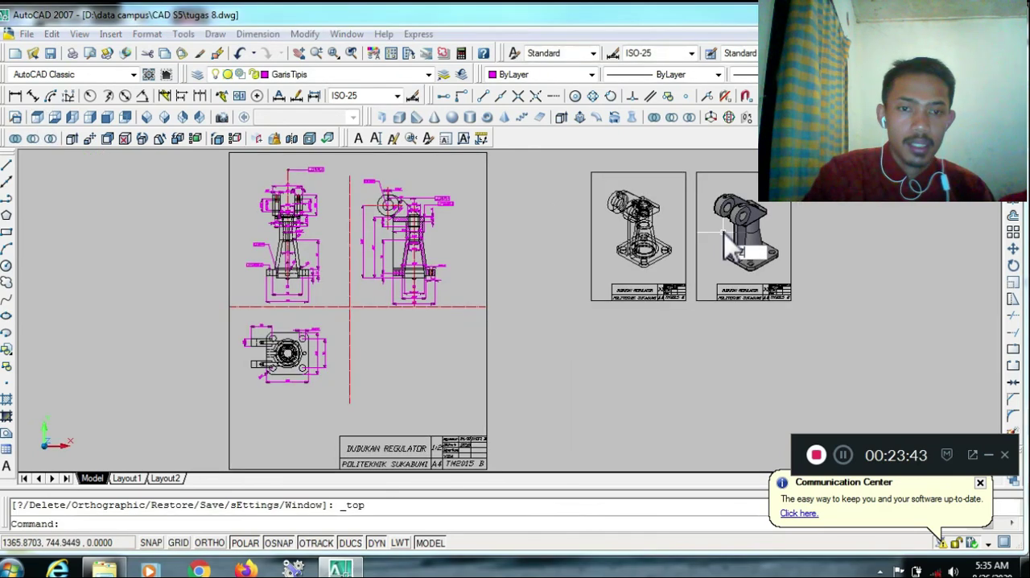
Zoom with a window onto the two small DUDUKAN REGULATOR sheets holding the wireframe and shaded 3D models
{"action": "type", "text": "z"}
{"action": "key", "text": "Return"}
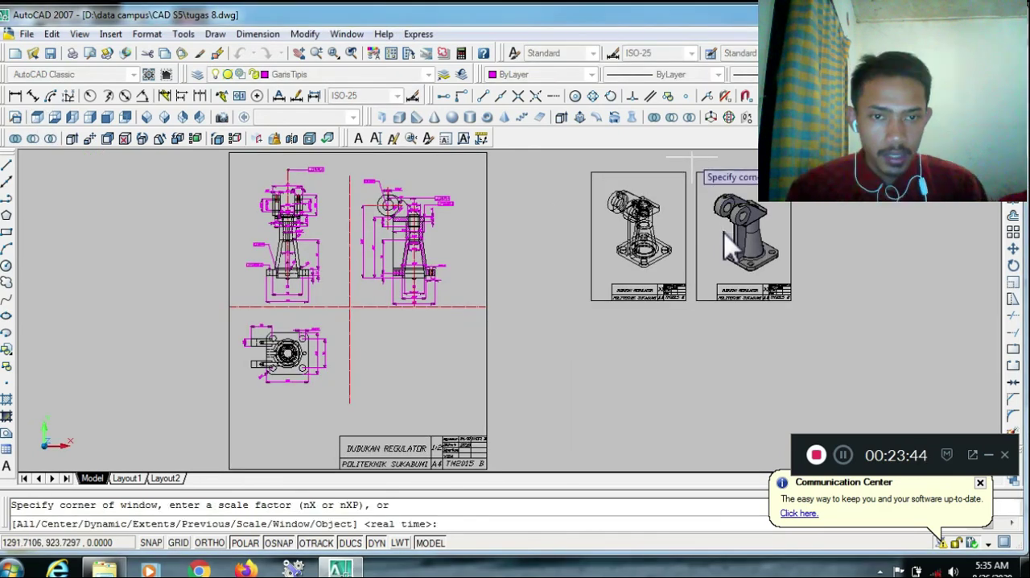
{"action": "left_click", "coordinate": [573, 162]}
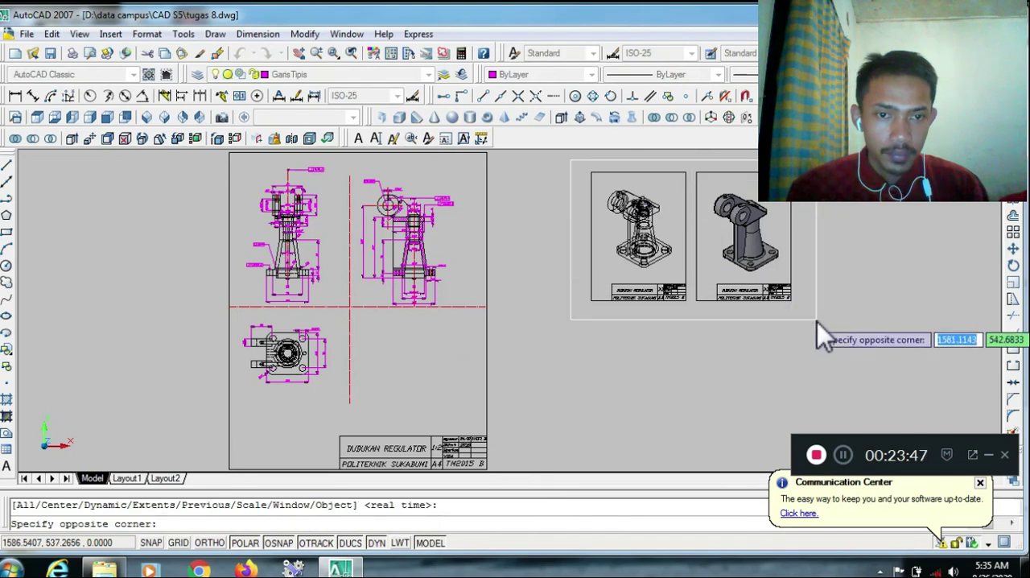
{"action": "left_click", "coordinate": [817, 322]}
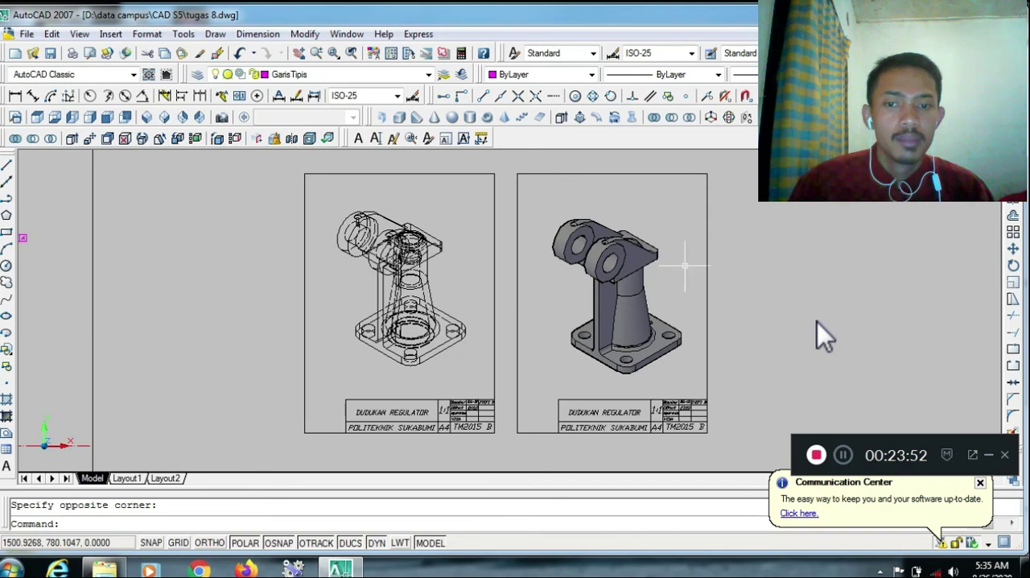
{"action": "key", "text": "Escape"}
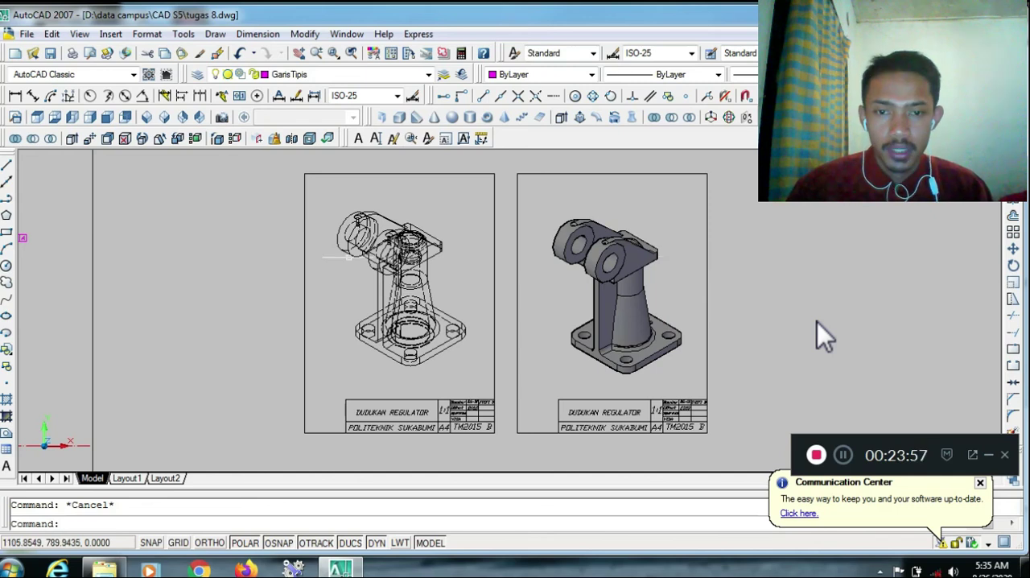
Examine the large sheet with the dimensioned 2D views up close and compare it with the two 3D model sheets
{"action": "scroll", "coordinate": [113, 326], "scroll_direction": "down", "scroll_amount": 3}
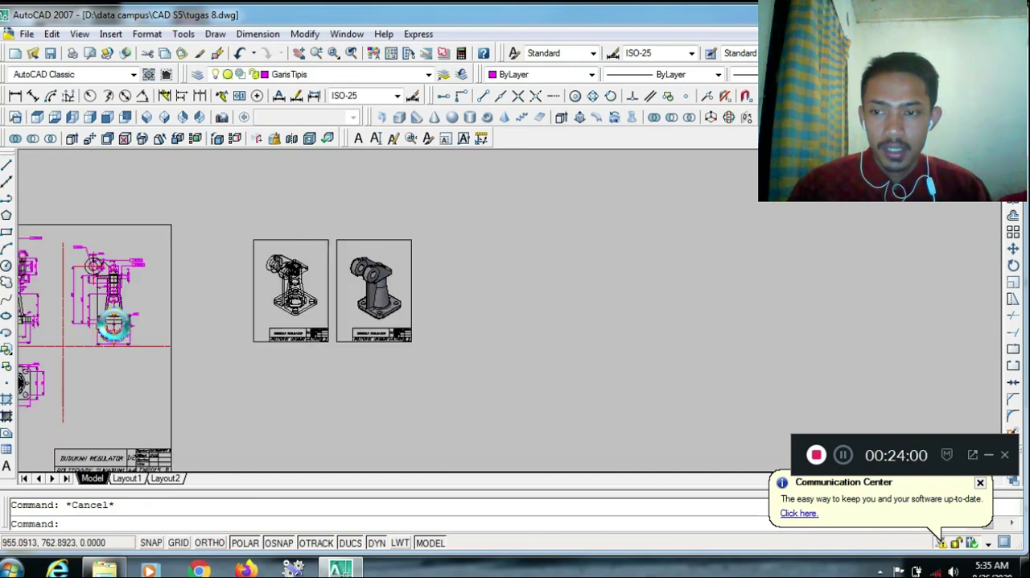
{"action": "scroll", "coordinate": [114, 325], "scroll_direction": "down", "scroll_amount": 2}
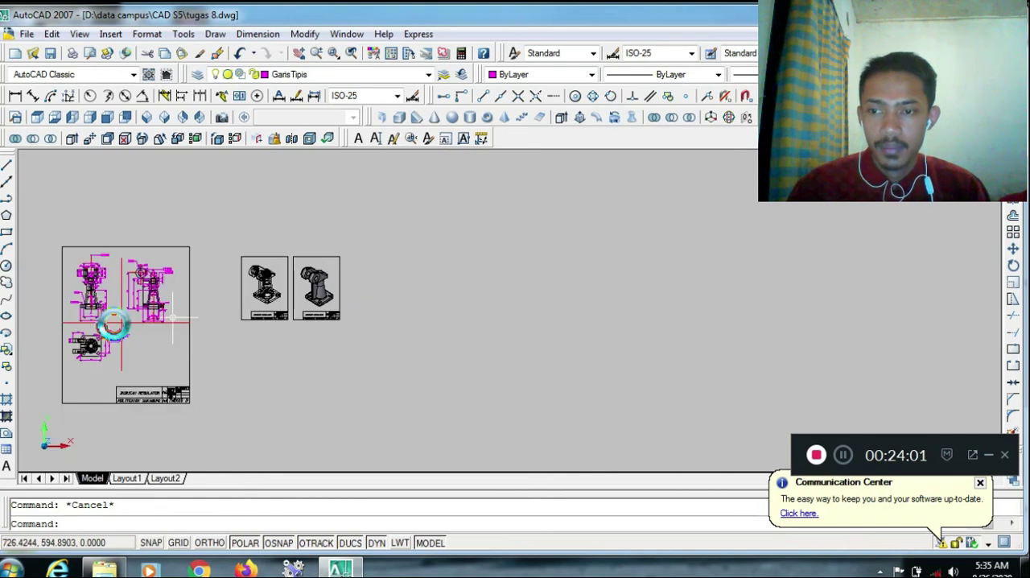
{"action": "scroll", "coordinate": [114, 325], "scroll_direction": "up", "scroll_amount": 4}
{"action": "scroll", "coordinate": [113, 325], "scroll_direction": "up", "scroll_amount": 2}
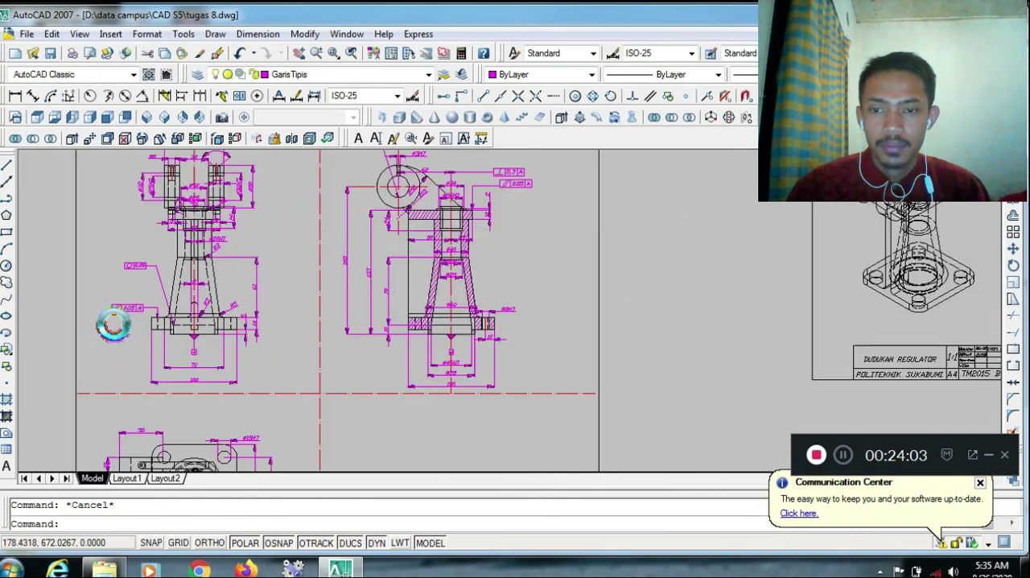
{"action": "scroll", "coordinate": [113, 326], "scroll_direction": "down", "scroll_amount": 3}
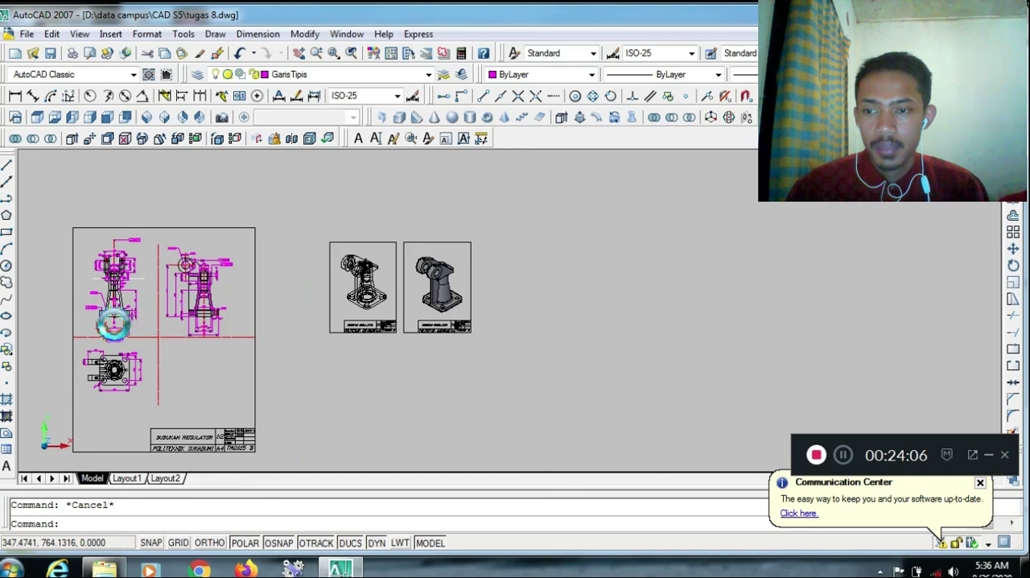
{"action": "scroll", "coordinate": [114, 325], "scroll_direction": "up", "scroll_amount": 2}
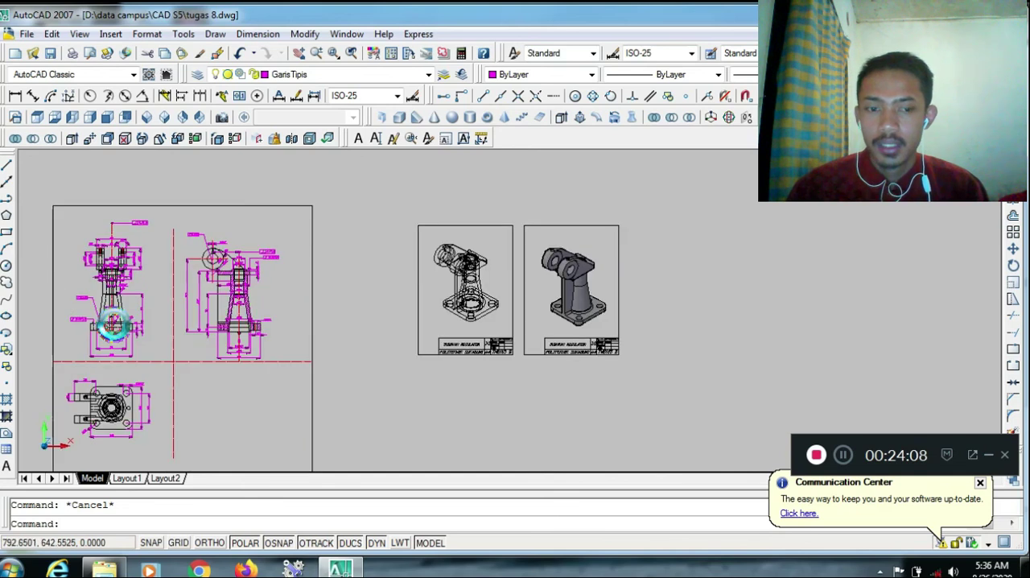